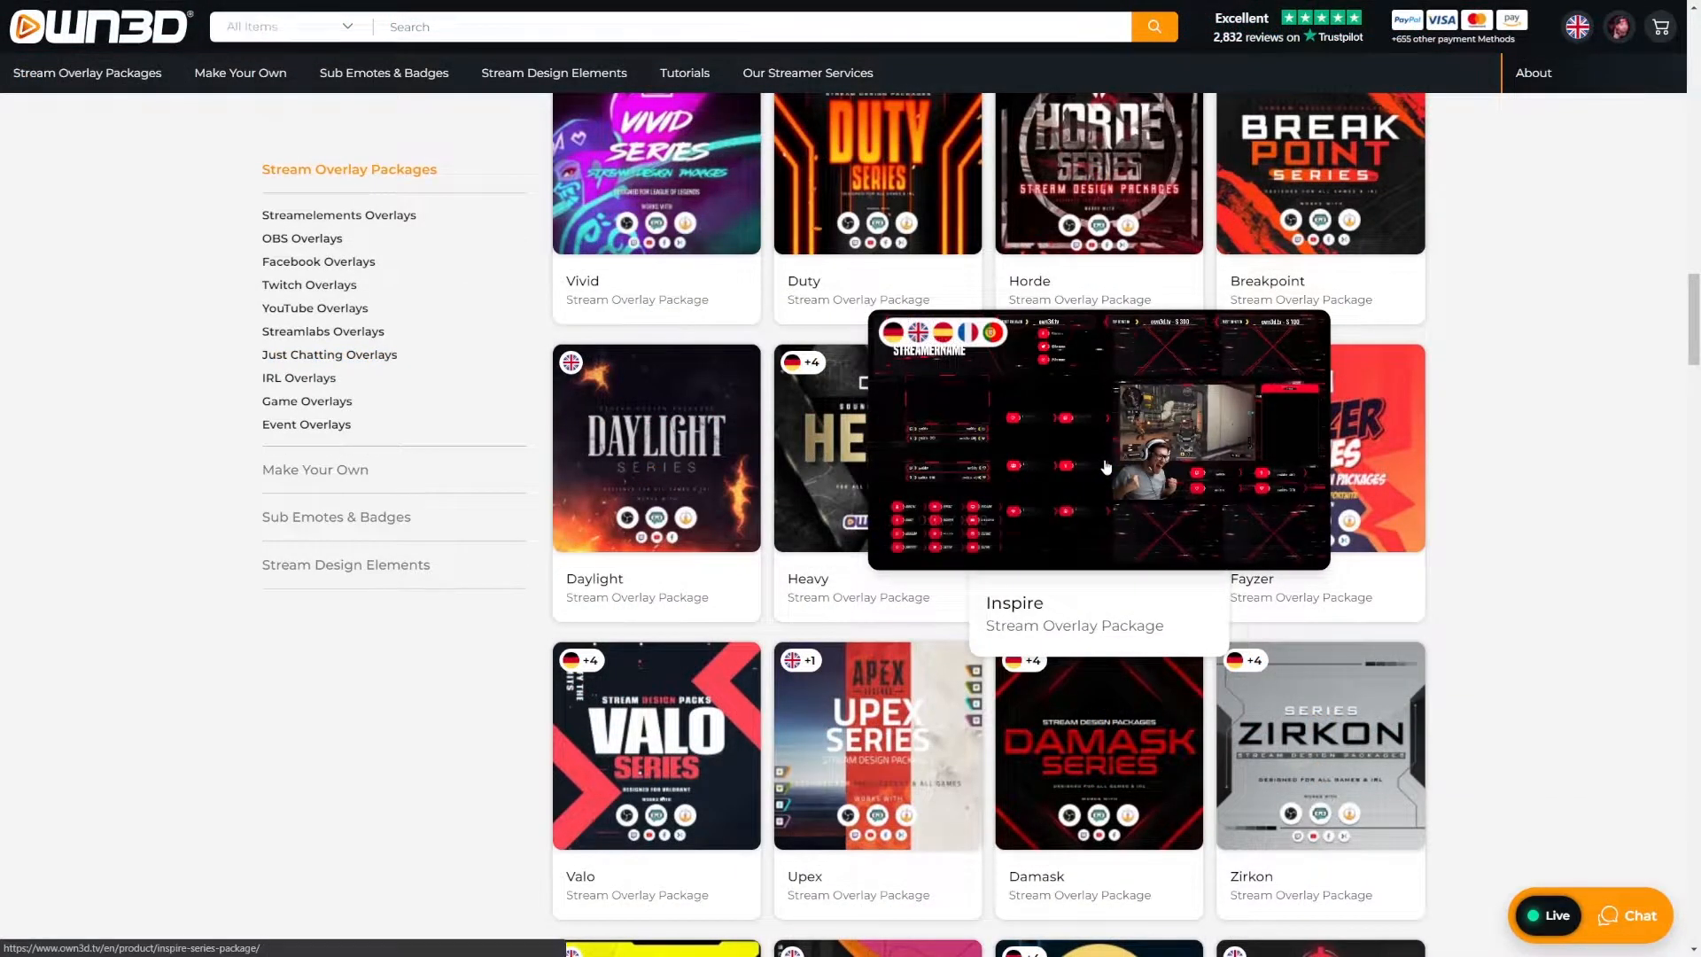
Open the Inspire stream overlay package from the OWN3D catalogue.
{"action": "left_click", "coordinate": [1106, 467]}
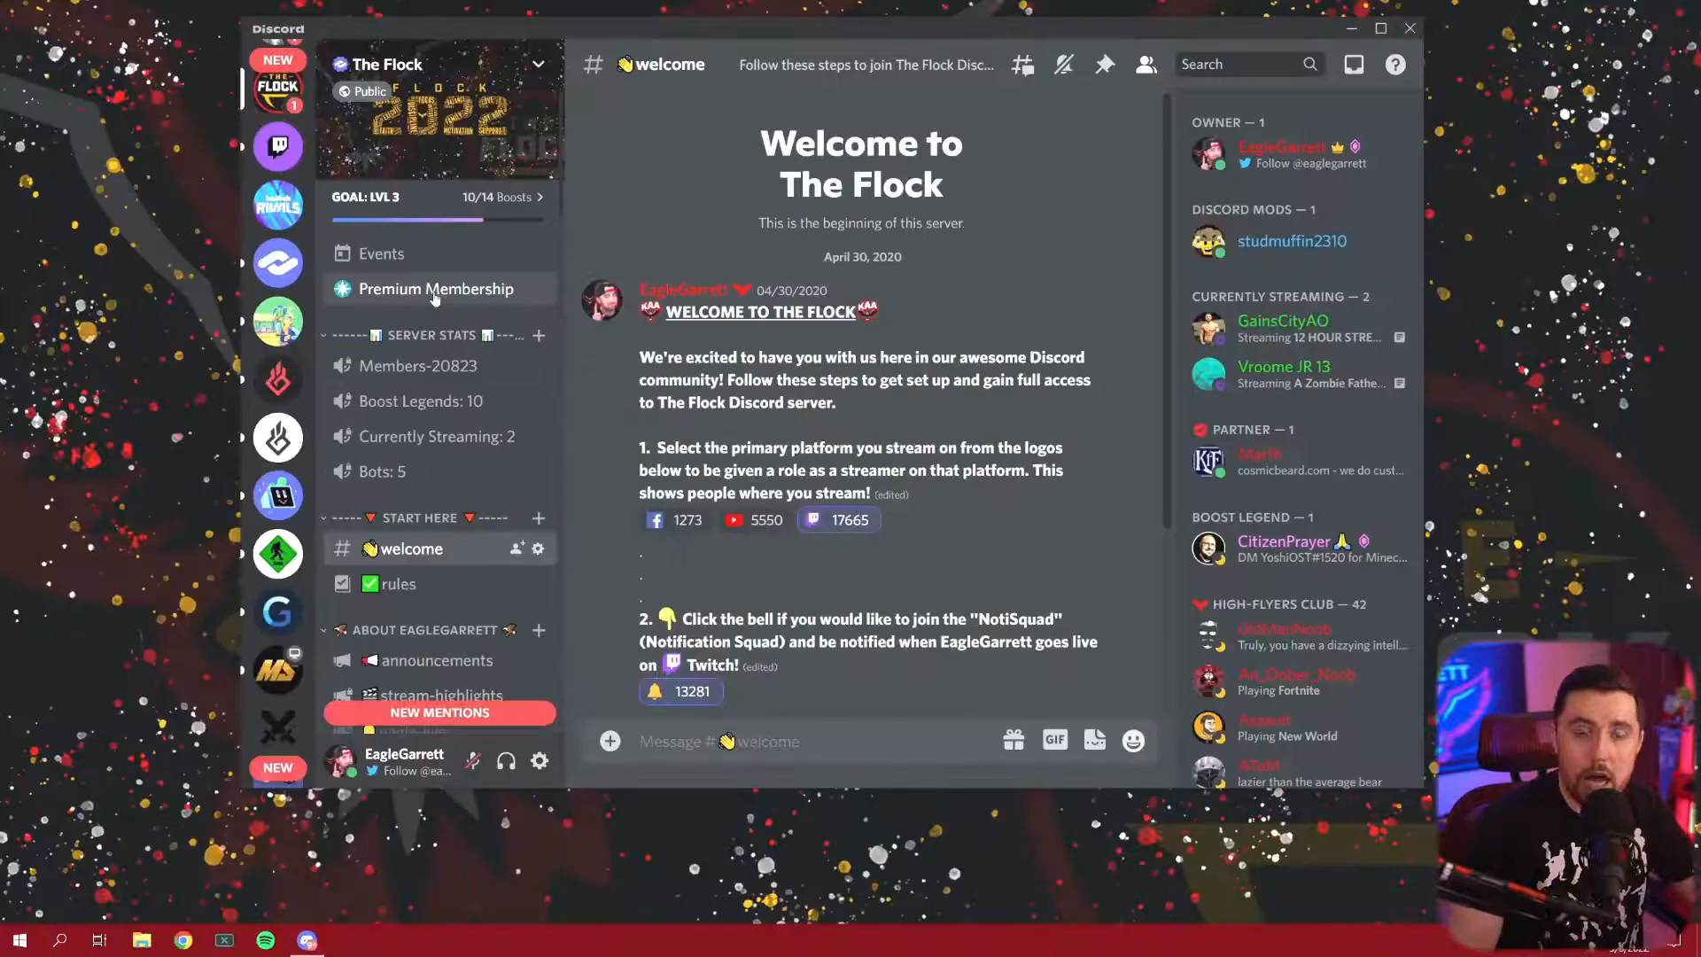
Switch to Discord and open The Flock's Premium Membership page to examine the Supporter tier's price, badge, exclusive channels and benefits.
{"action": "left_click", "coordinate": [407, 516]}
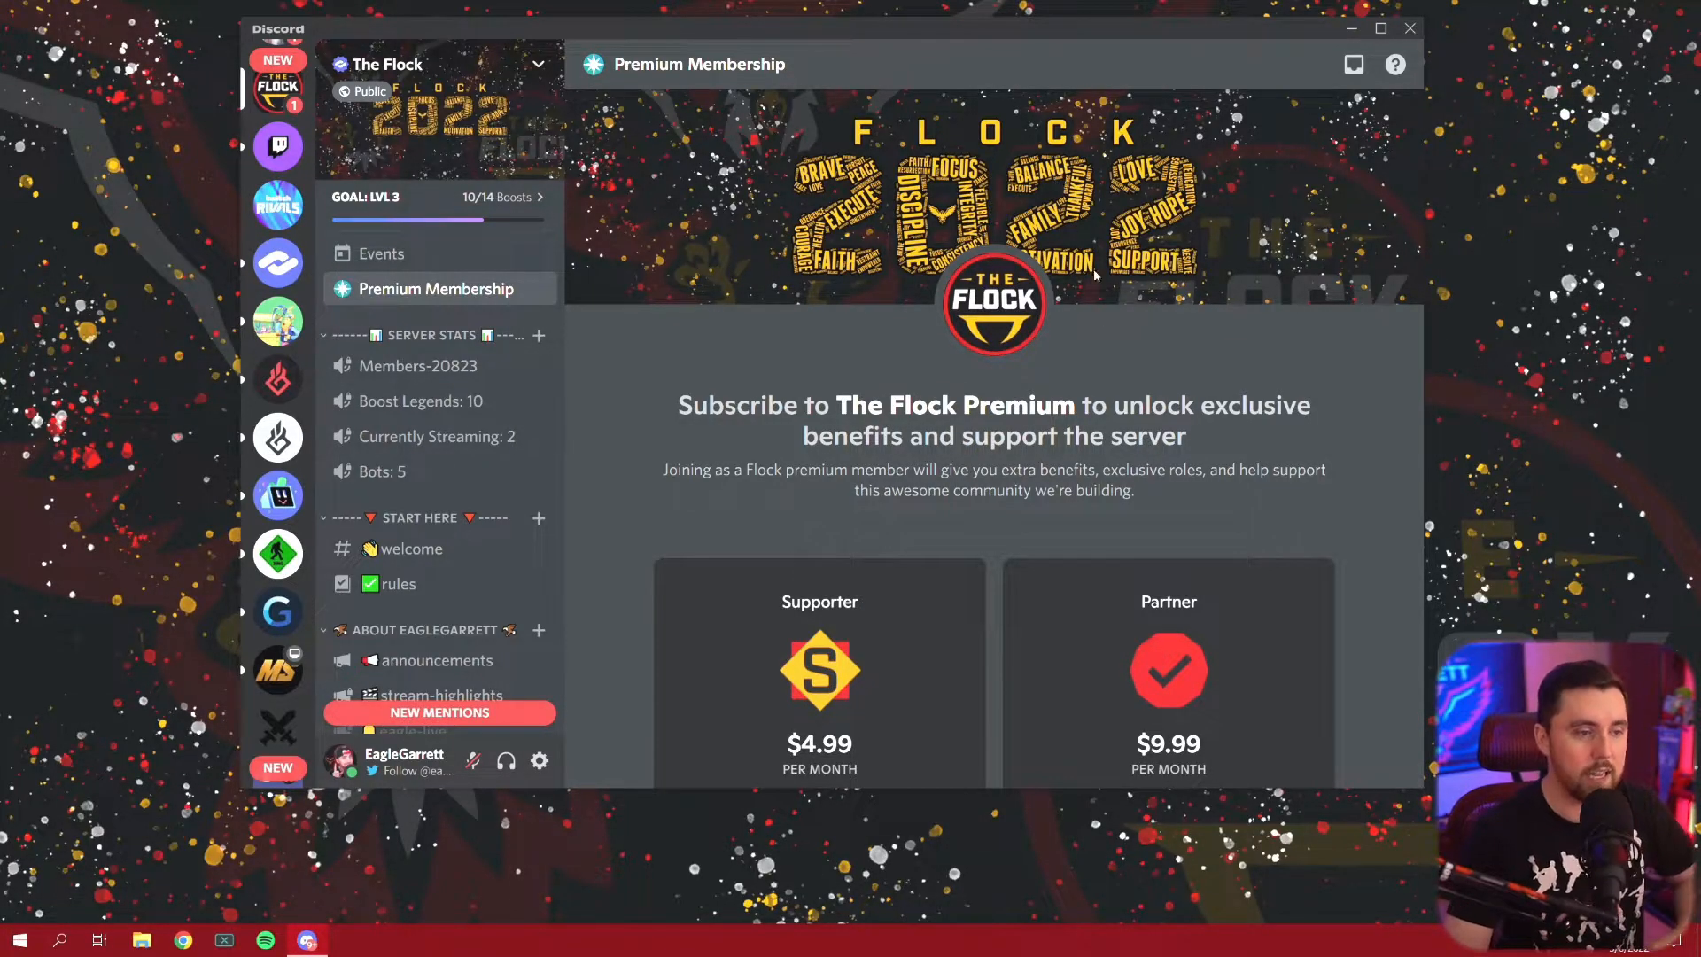
{"action": "scroll", "coordinate": [1063, 416], "scroll_direction": "down", "scroll_amount": 2}
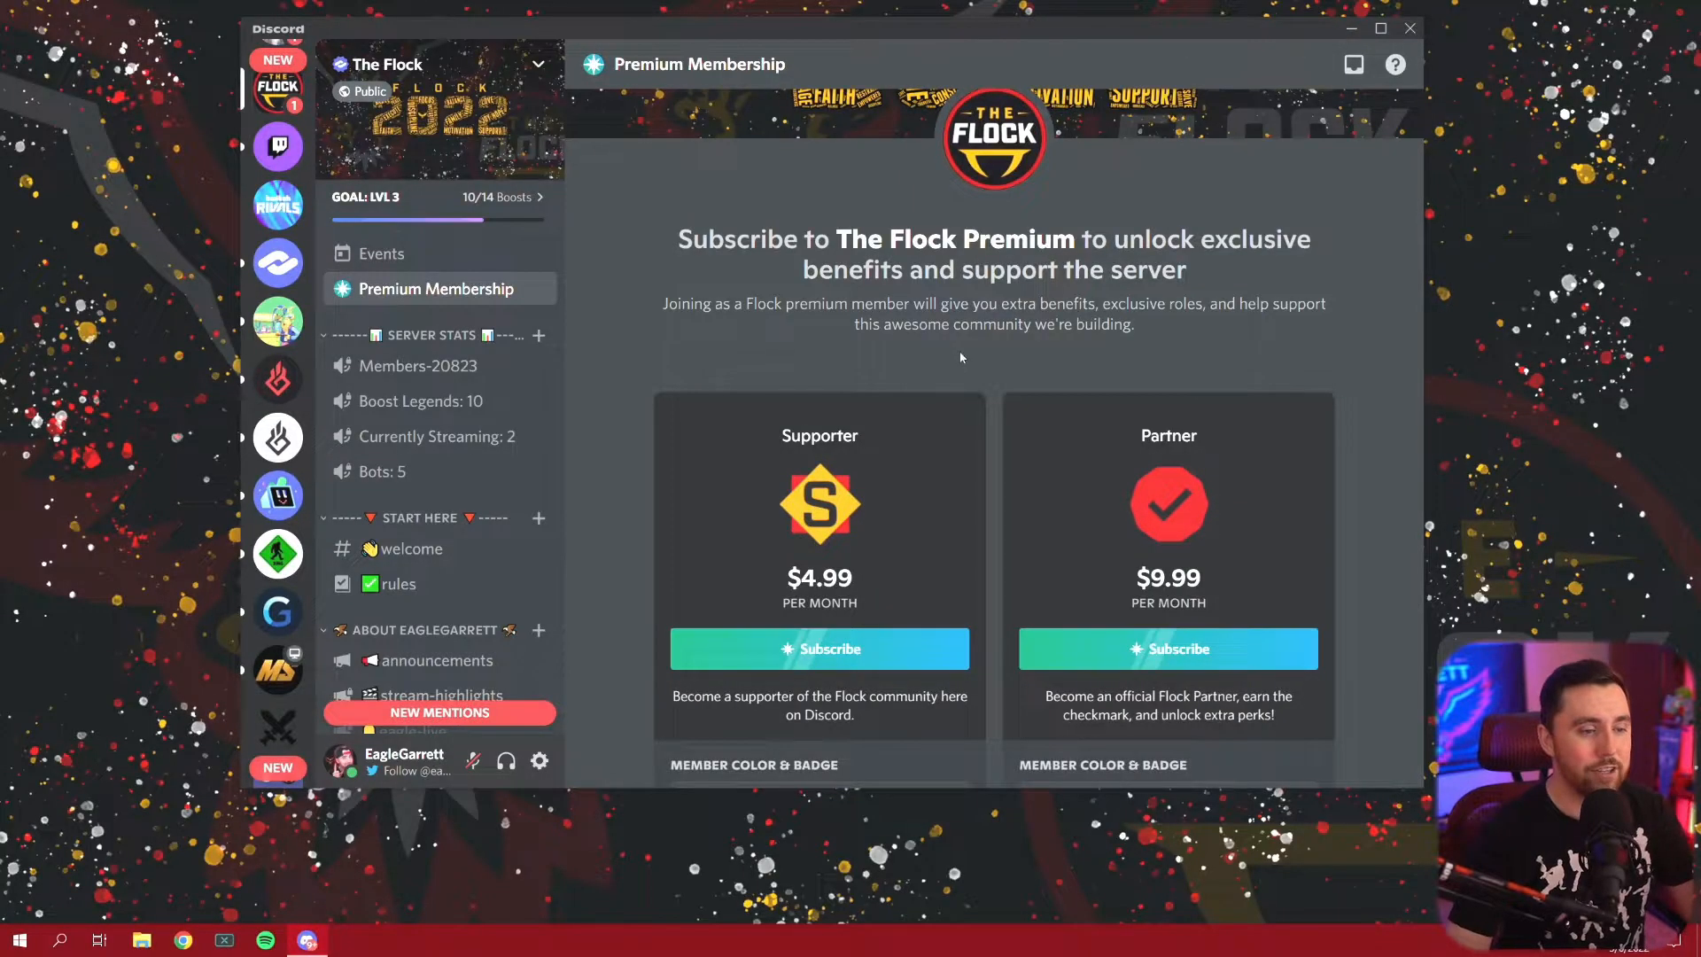
{"action": "scroll", "coordinate": [987, 354], "scroll_direction": "down", "scroll_amount": 5}
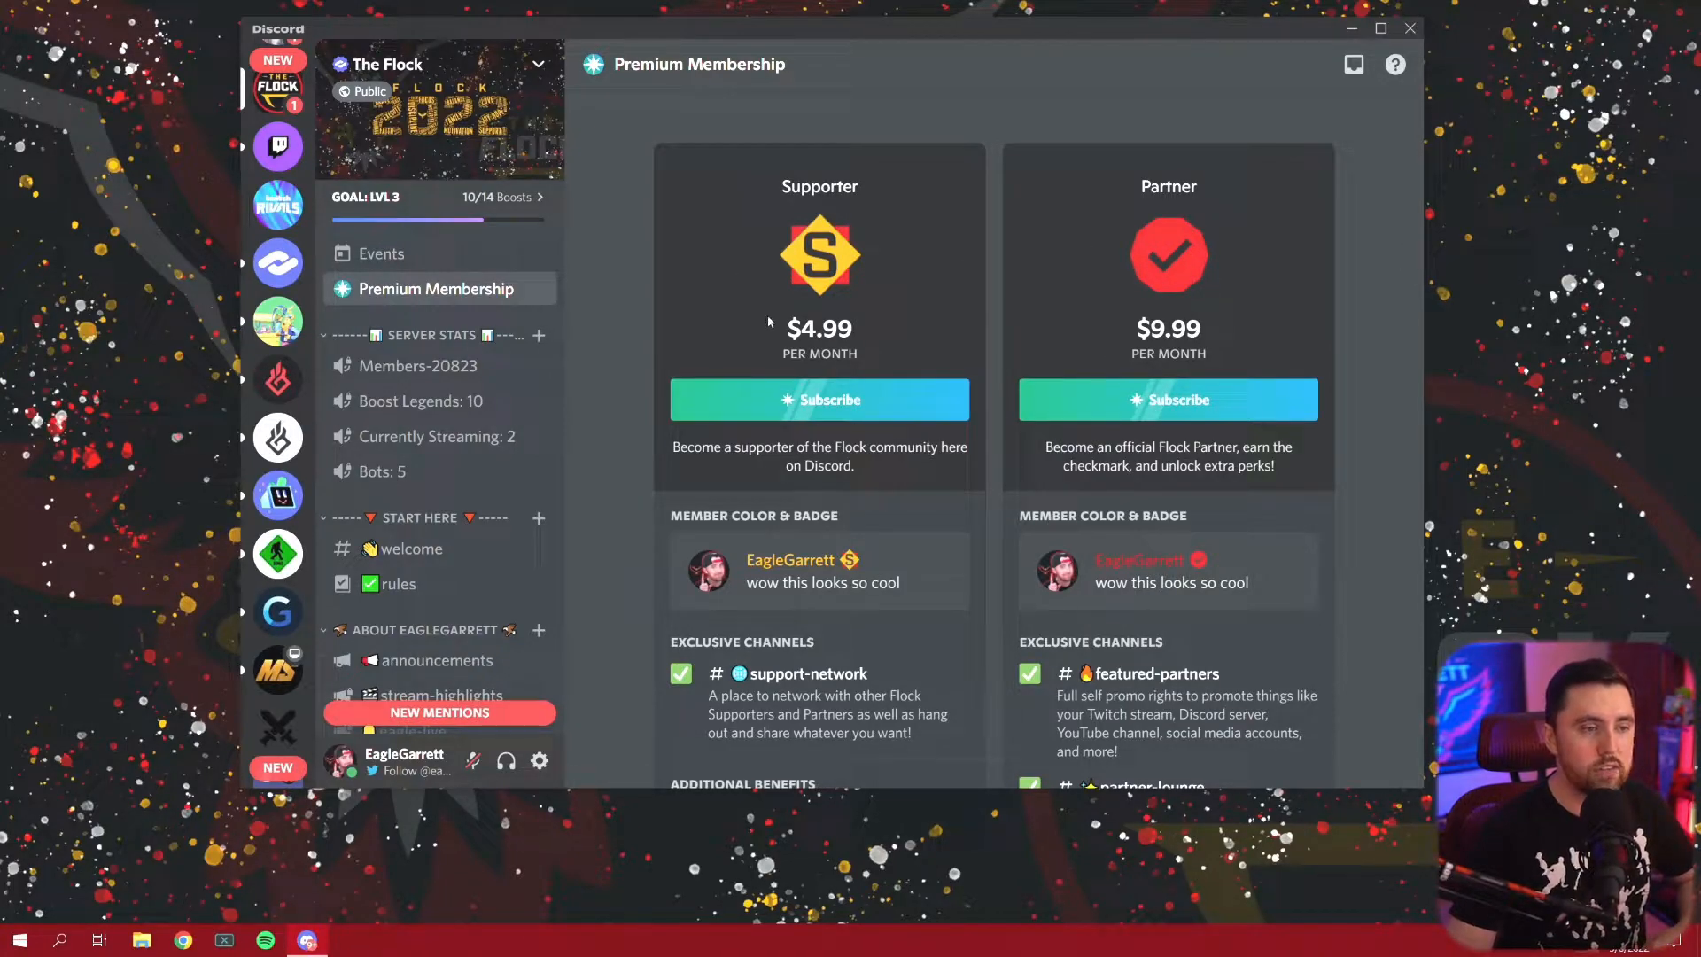
{"action": "scroll", "coordinate": [1052, 315], "scroll_direction": "down", "scroll_amount": 1}
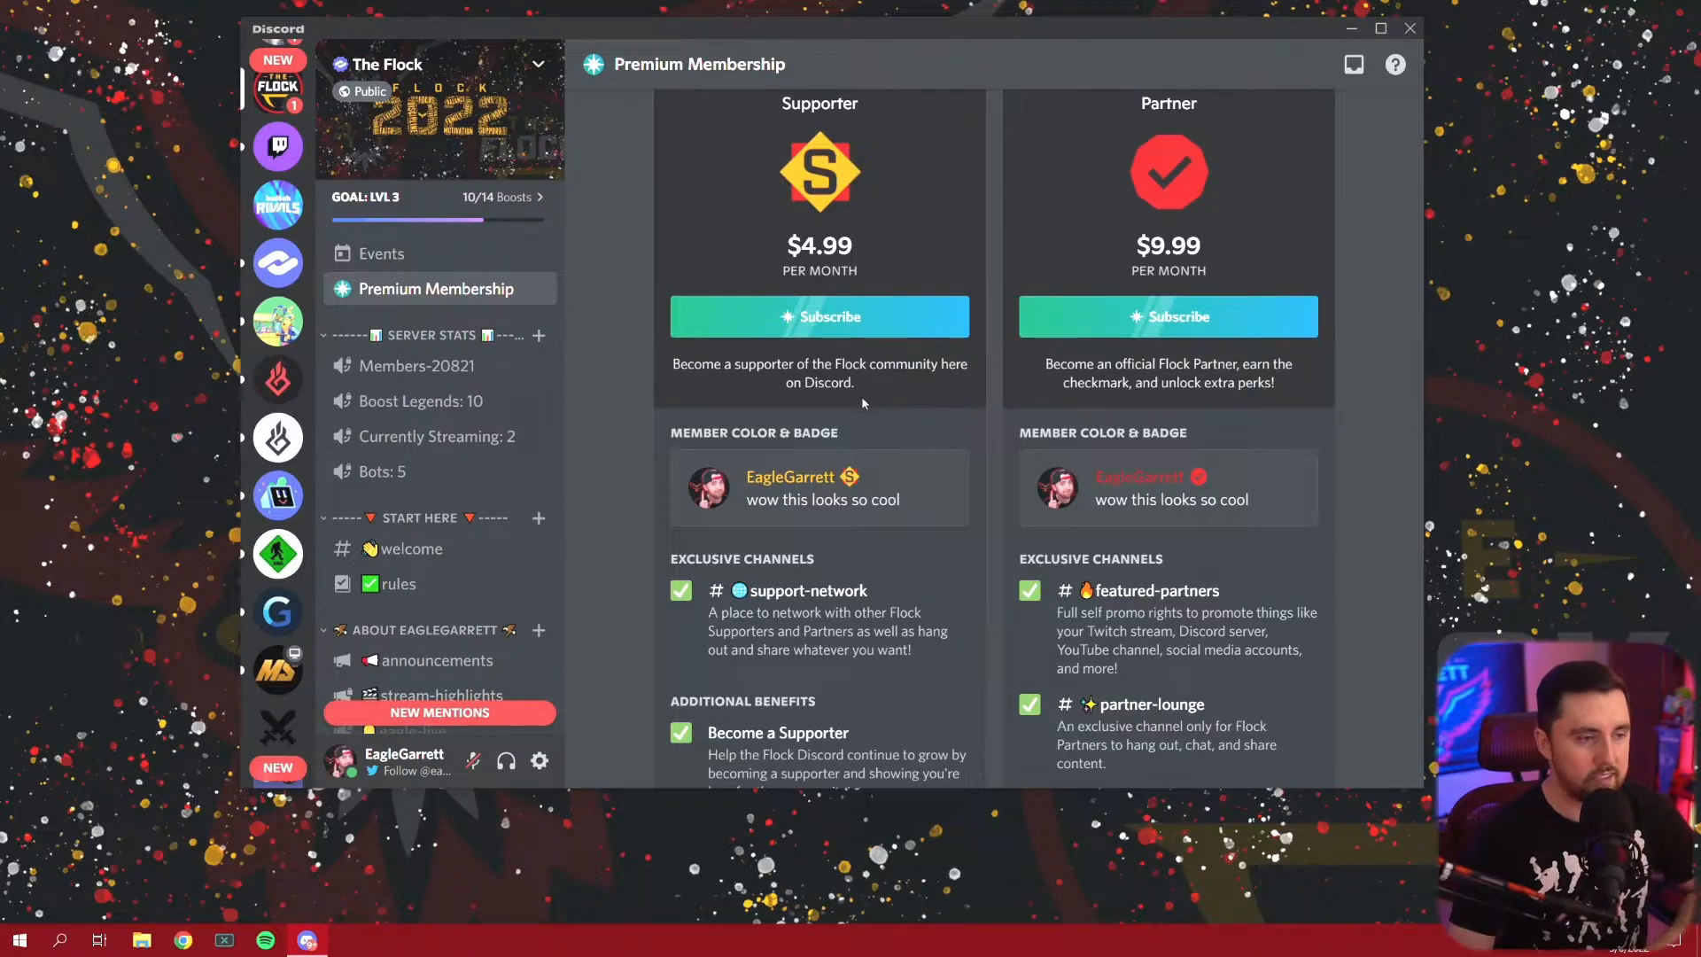
{"action": "scroll", "coordinate": [866, 394], "scroll_direction": "down", "scroll_amount": 1}
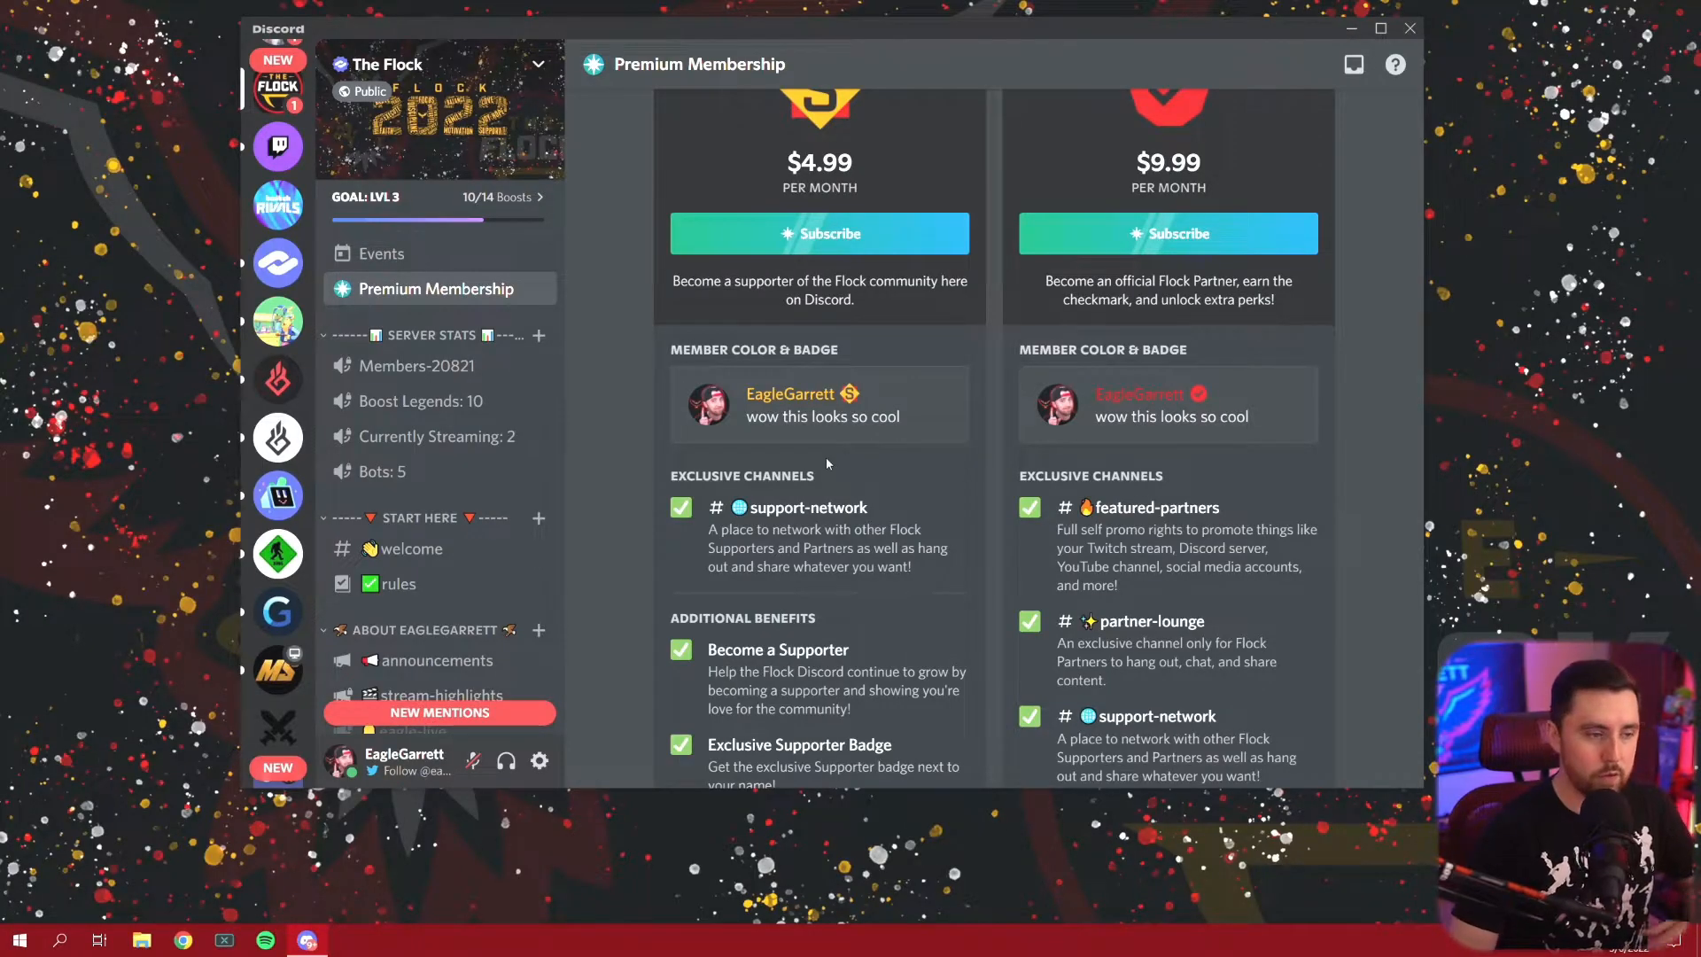
{"action": "scroll", "coordinate": [826, 455], "scroll_direction": "down", "scroll_amount": 2}
{"action": "scroll", "coordinate": [915, 378], "scroll_direction": "down", "scroll_amount": 2}
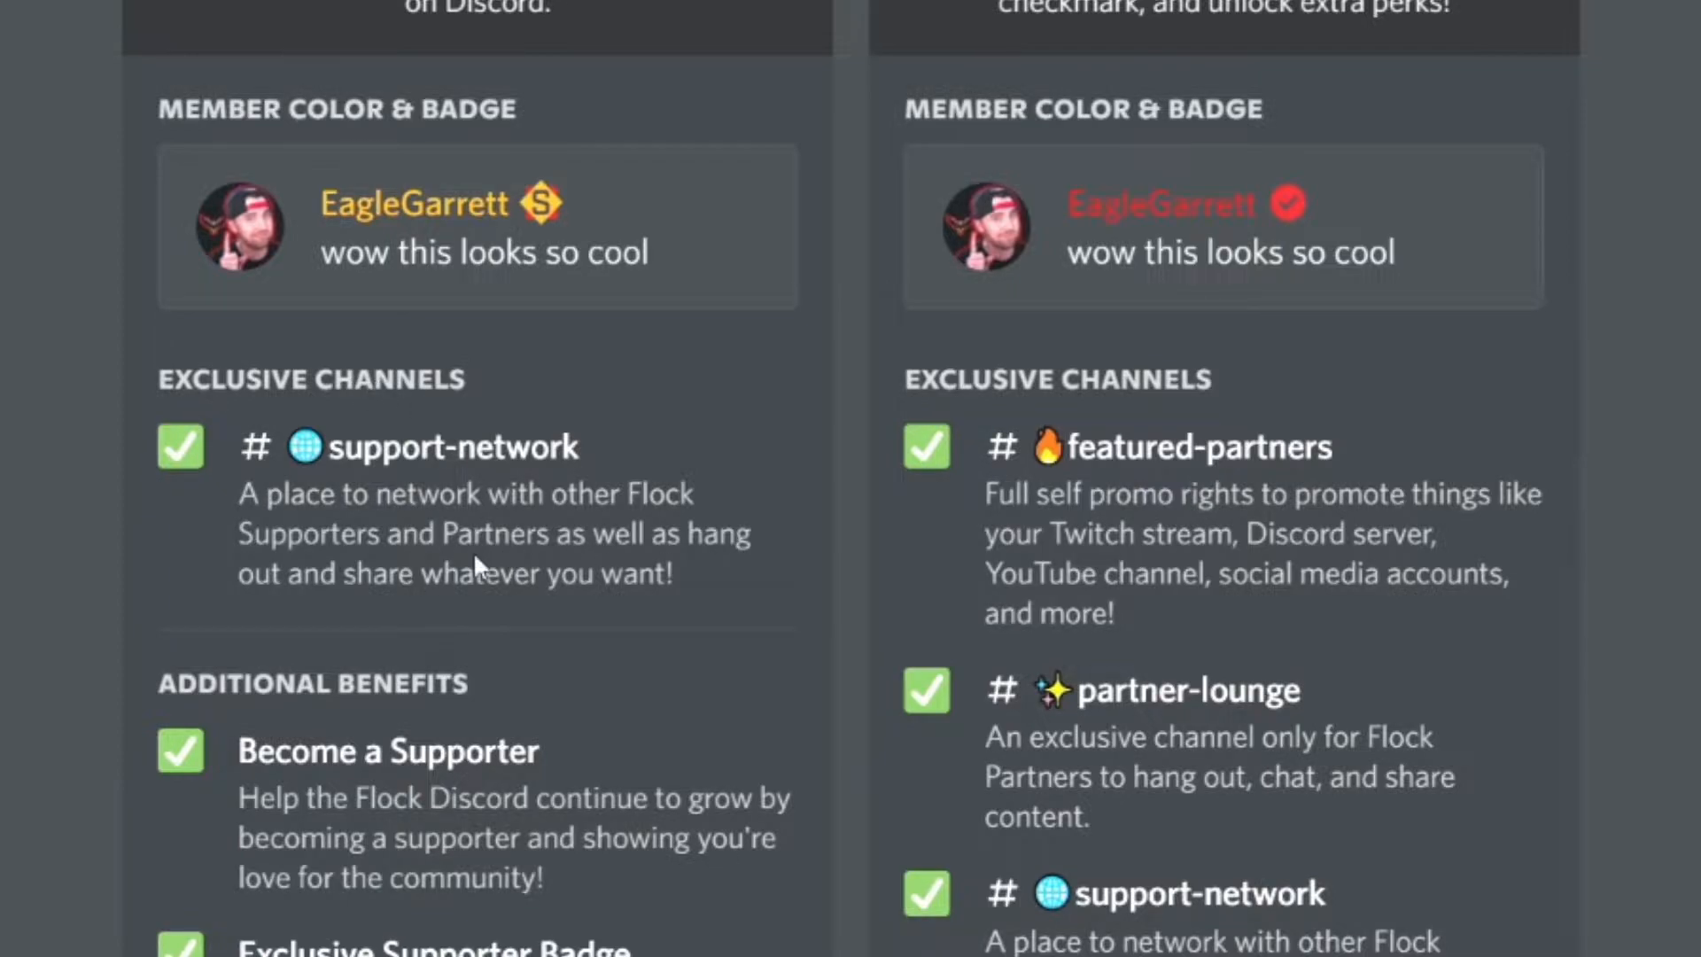
{"action": "scroll", "coordinate": [572, 546], "scroll_direction": "down", "scroll_amount": 4}
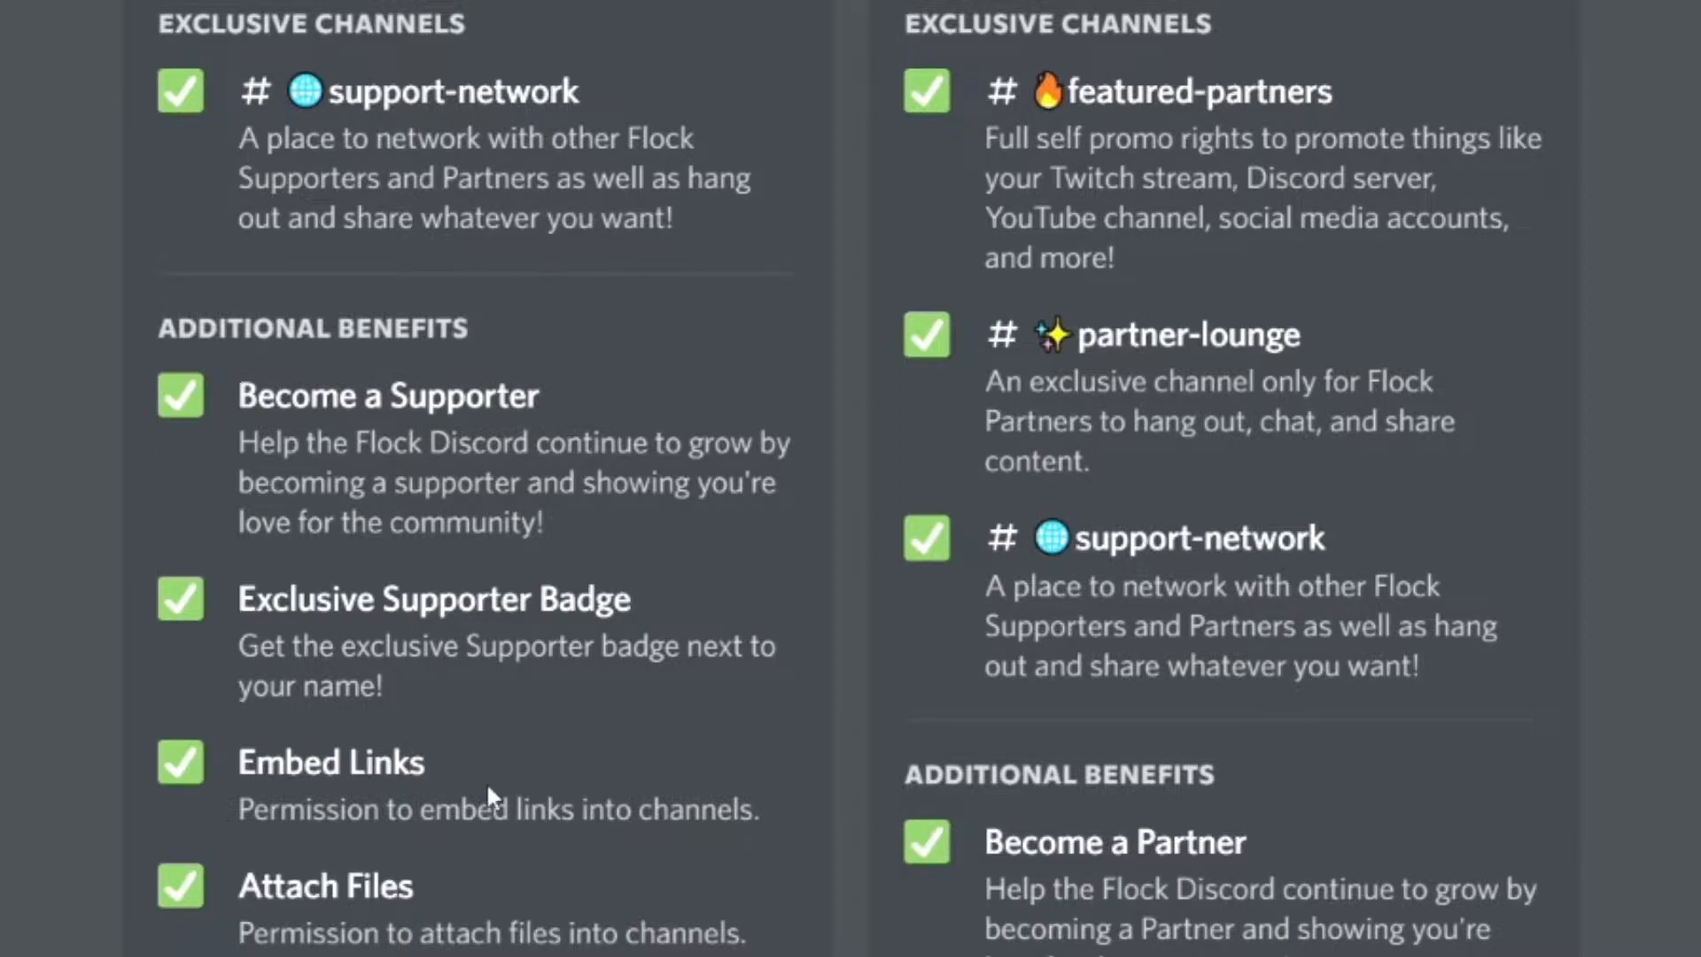
{"action": "scroll", "coordinate": [464, 794], "scroll_direction": "up", "scroll_amount": 4}
{"action": "scroll", "coordinate": [457, 811], "scroll_direction": "down", "scroll_amount": 2}
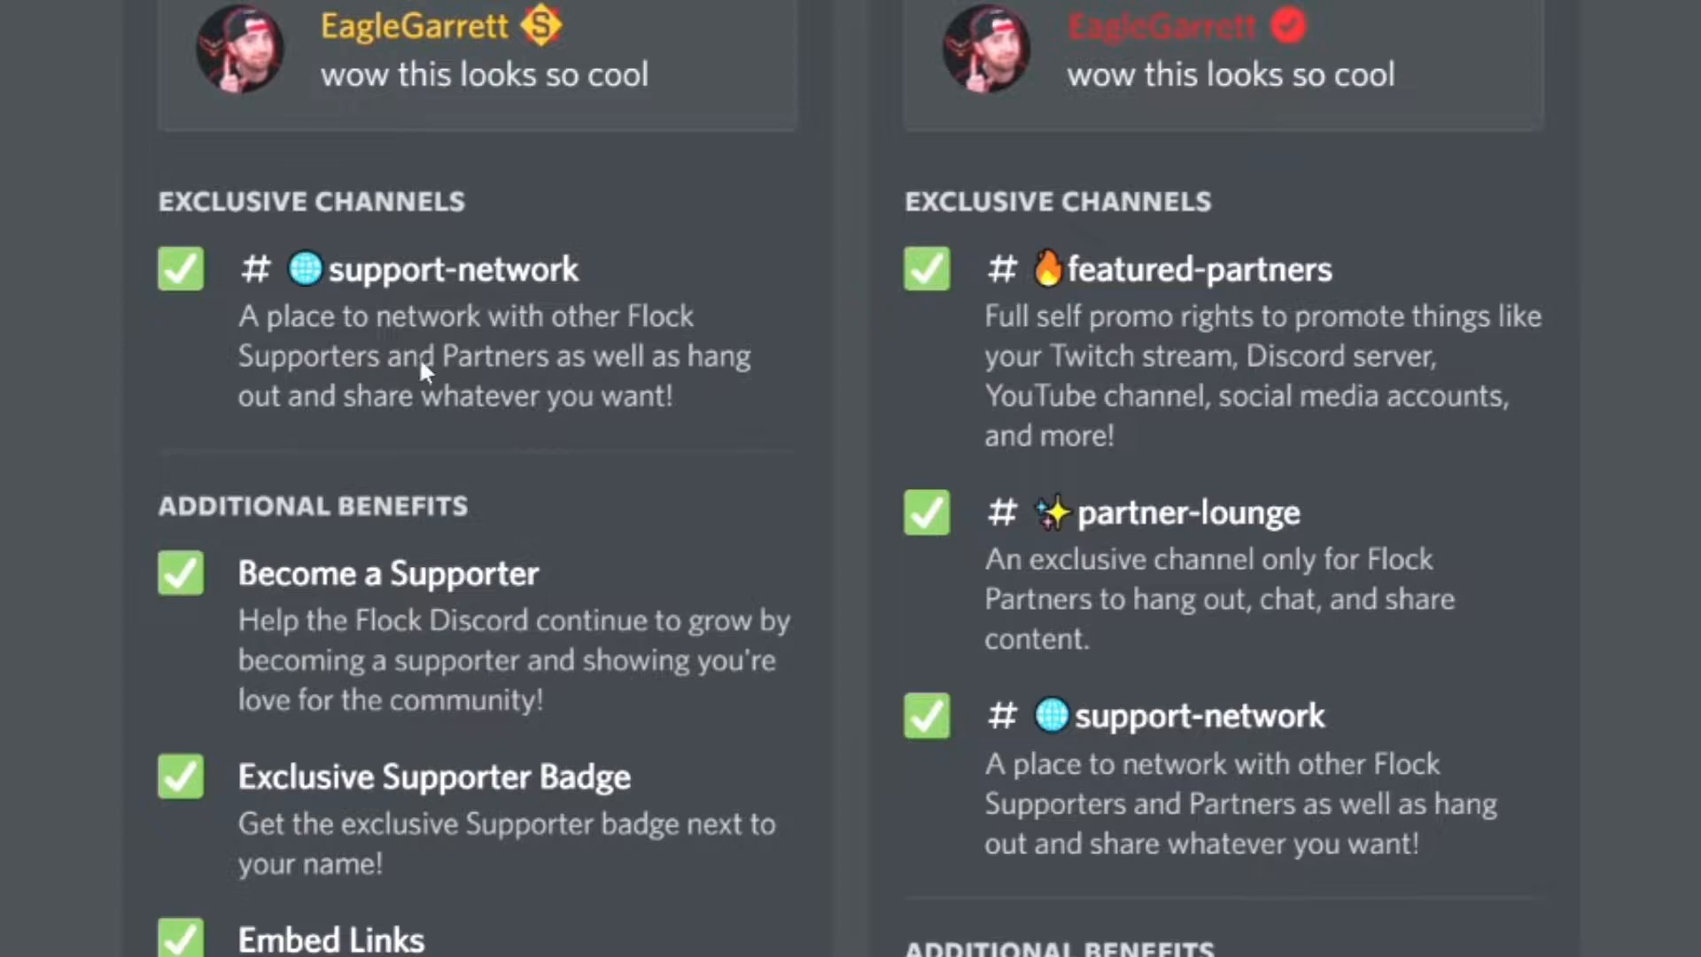
{"action": "scroll", "coordinate": [851, 479], "scroll_direction": "up", "scroll_amount": 6}
{"action": "scroll", "coordinate": [572, 355], "scroll_direction": "down", "scroll_amount": 4}
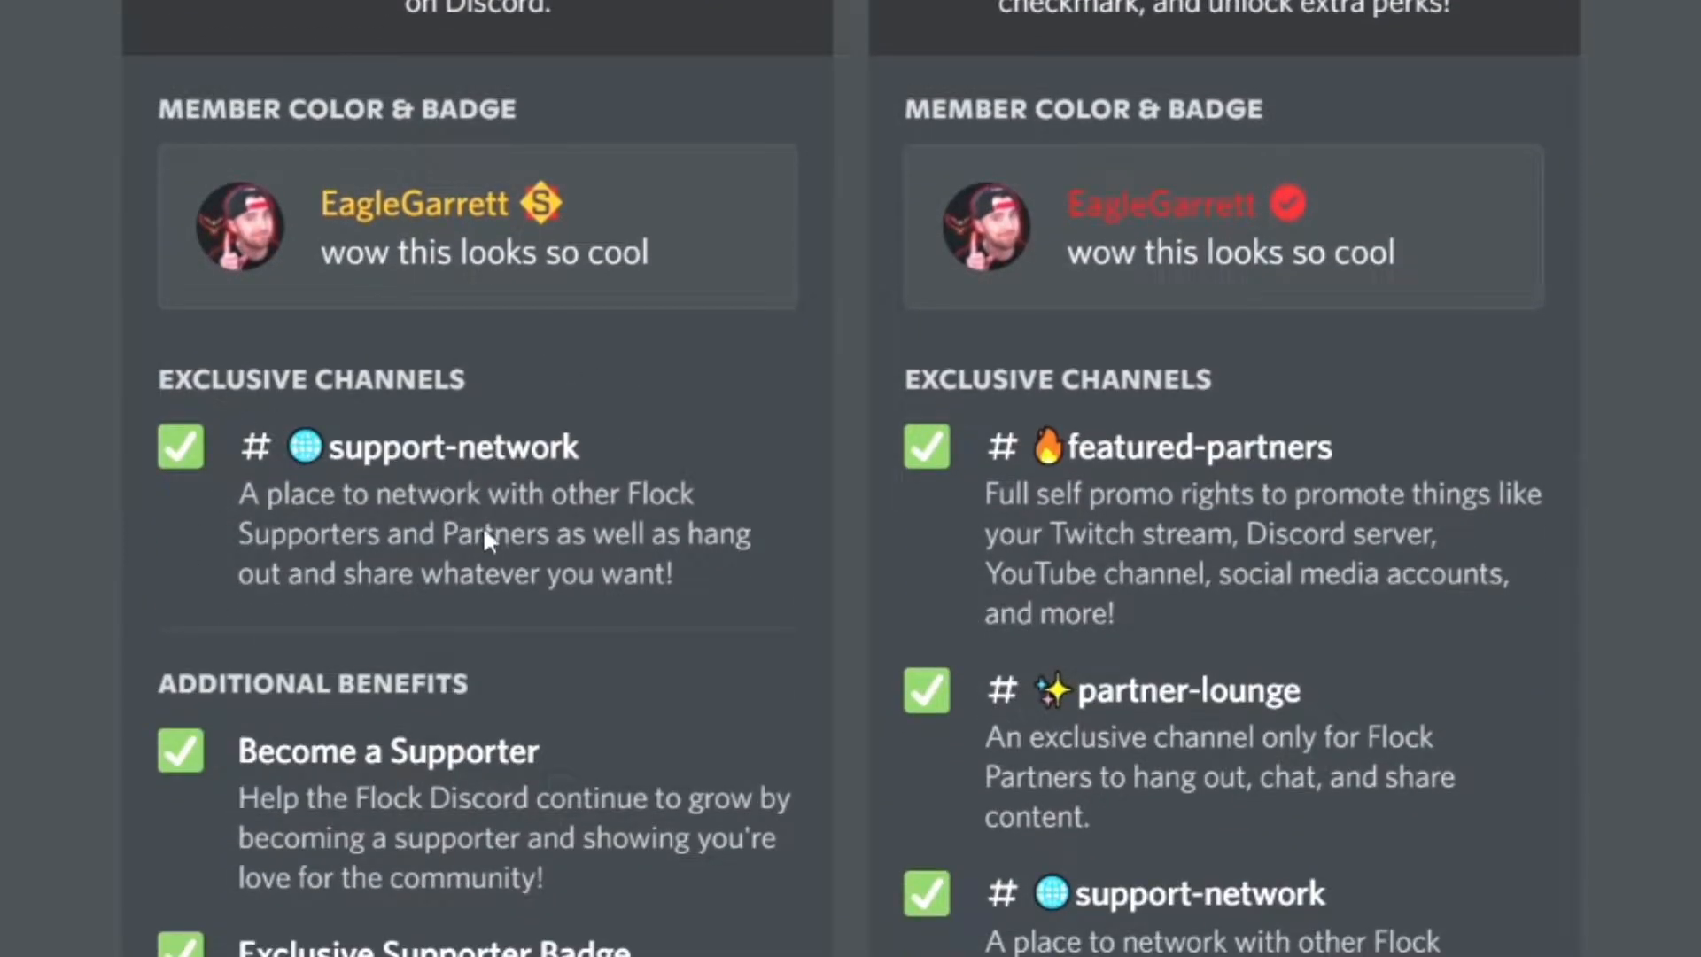
{"action": "scroll", "coordinate": [1332, 561], "scroll_direction": "up", "scroll_amount": 6}
{"action": "scroll", "coordinate": [1373, 161], "scroll_direction": "down", "scroll_amount": 6}
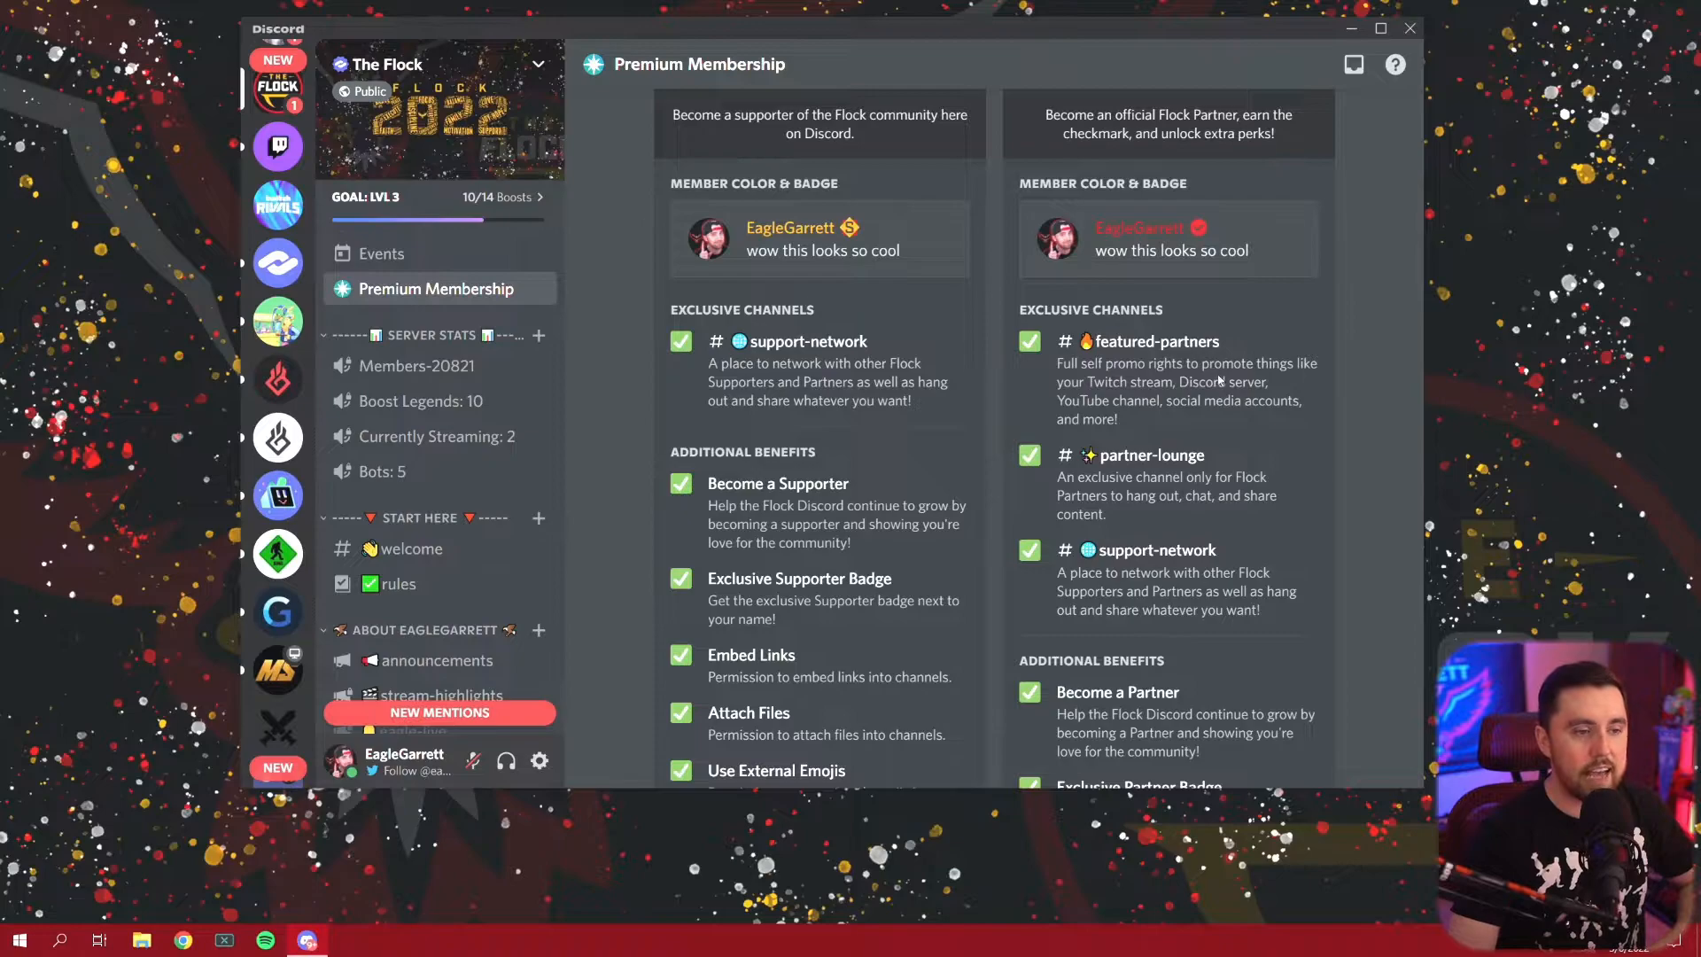
Examine the Partner tier's exclusive channels and additional benefits and compare them with the Supporter tier.
{"action": "scroll", "coordinate": [1217, 380], "scroll_direction": "down", "scroll_amount": 2}
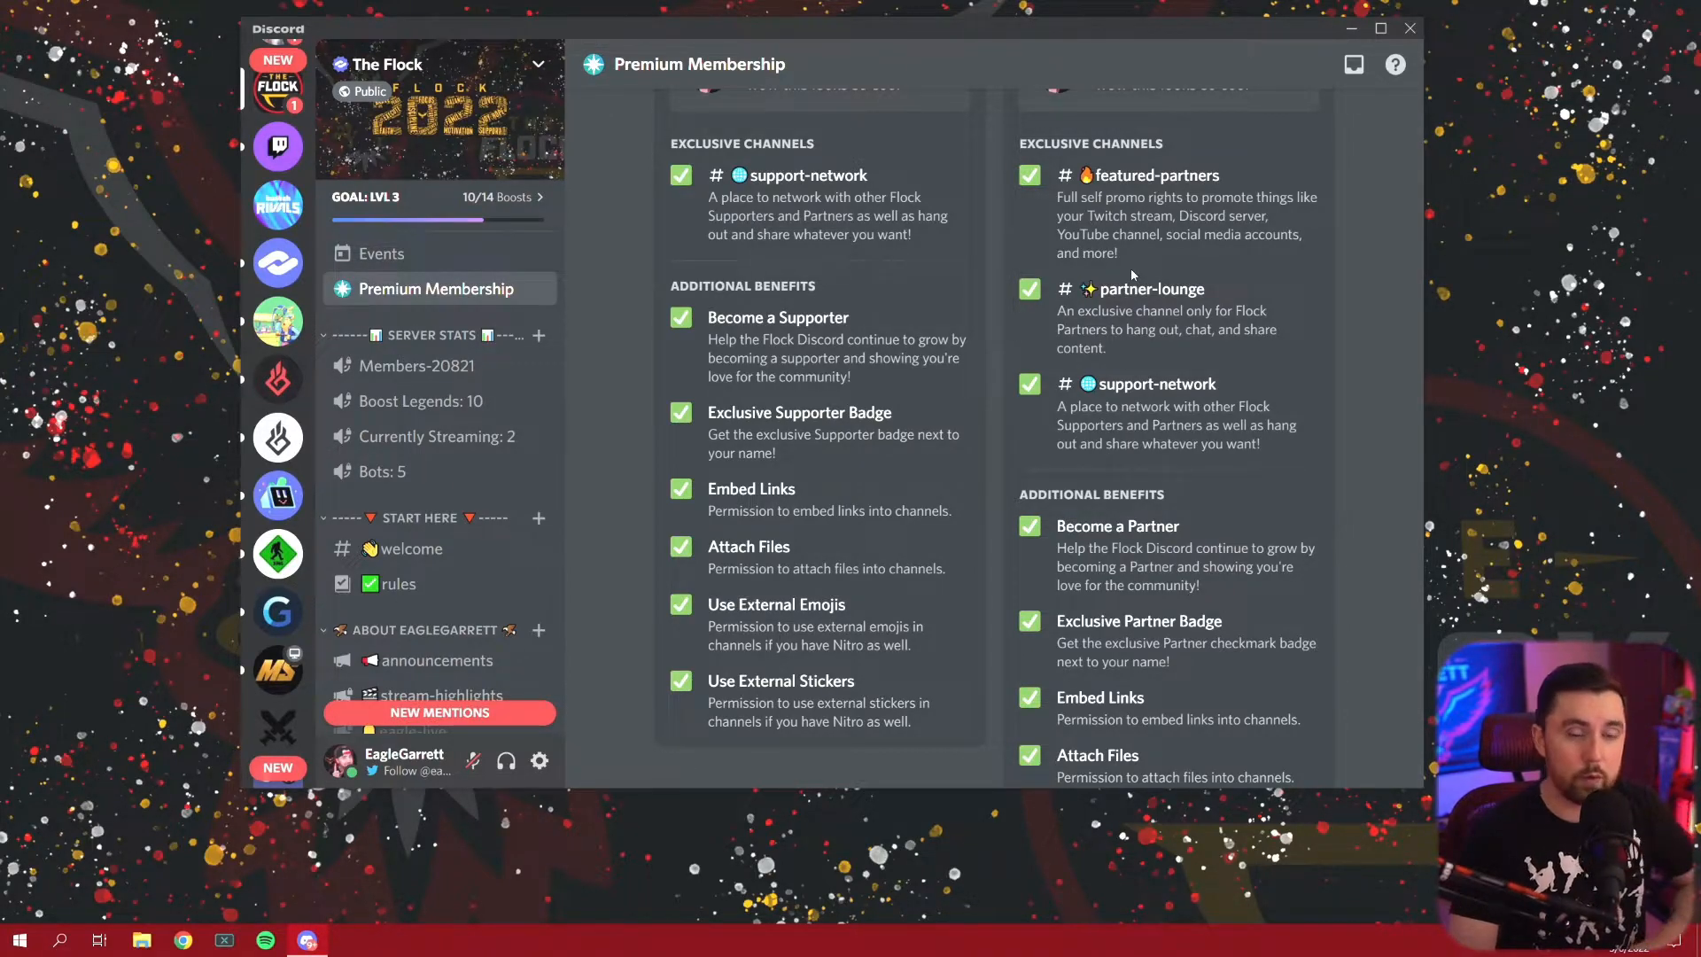
{"action": "scroll", "coordinate": [1131, 268], "scroll_direction": "down", "scroll_amount": 3}
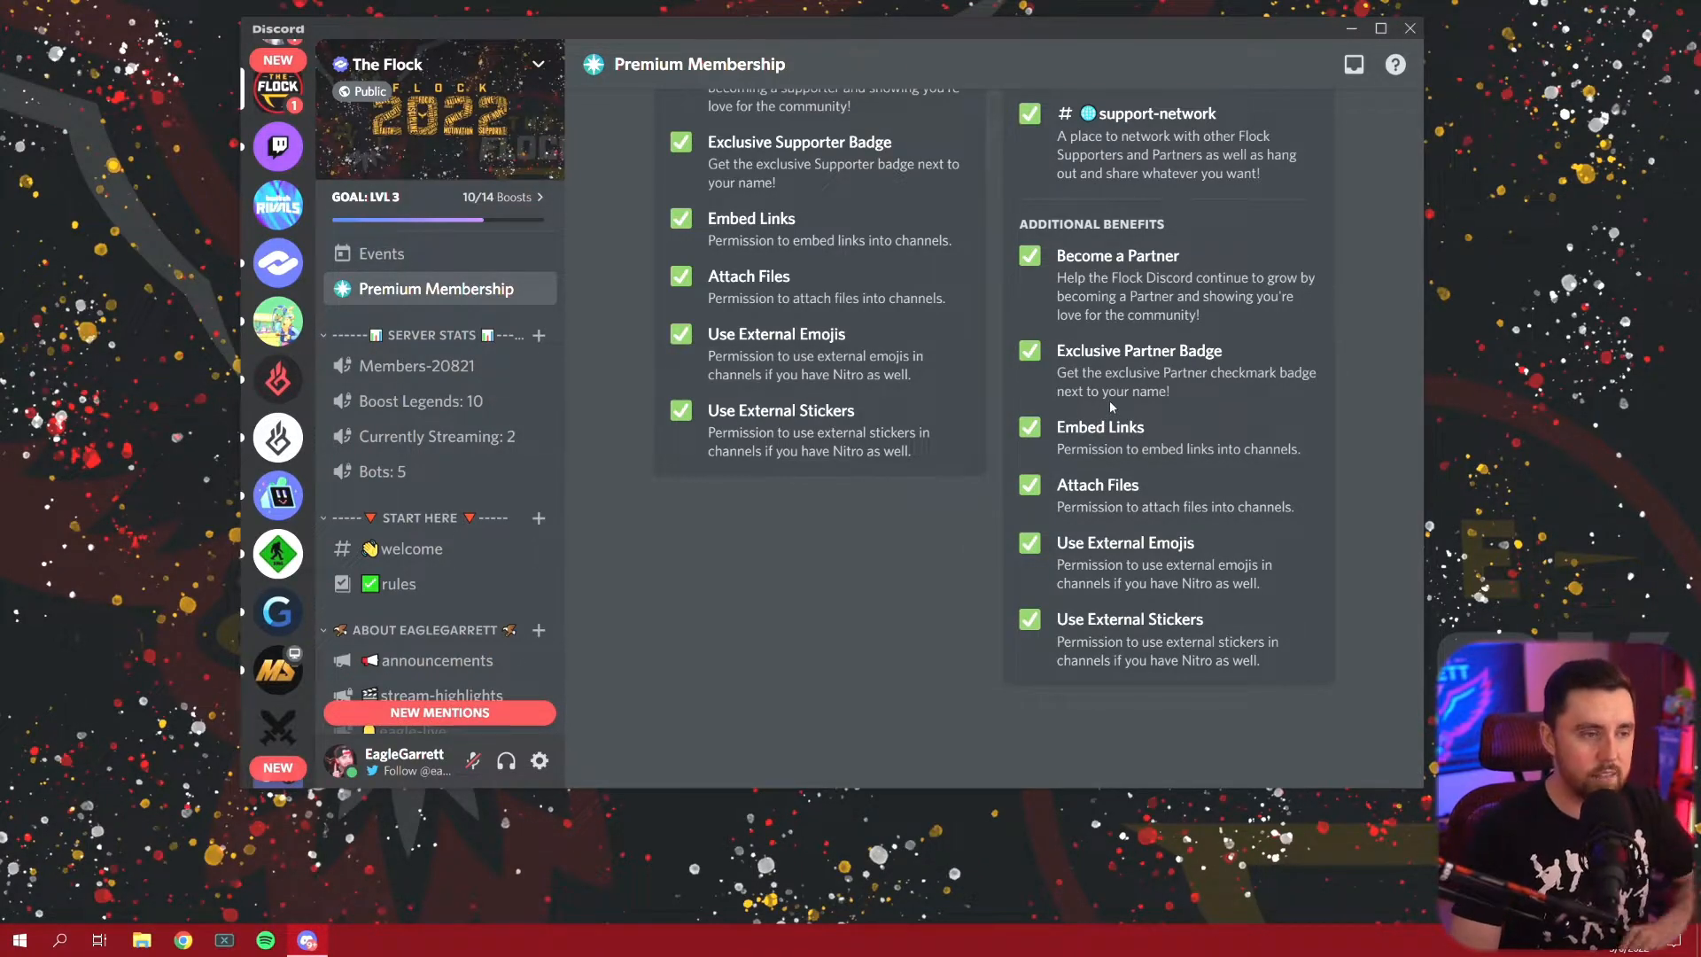
{"action": "scroll", "coordinate": [1106, 425], "scroll_direction": "up", "scroll_amount": 6}
{"action": "scroll", "coordinate": [1112, 431], "scroll_direction": "up", "scroll_amount": 5}
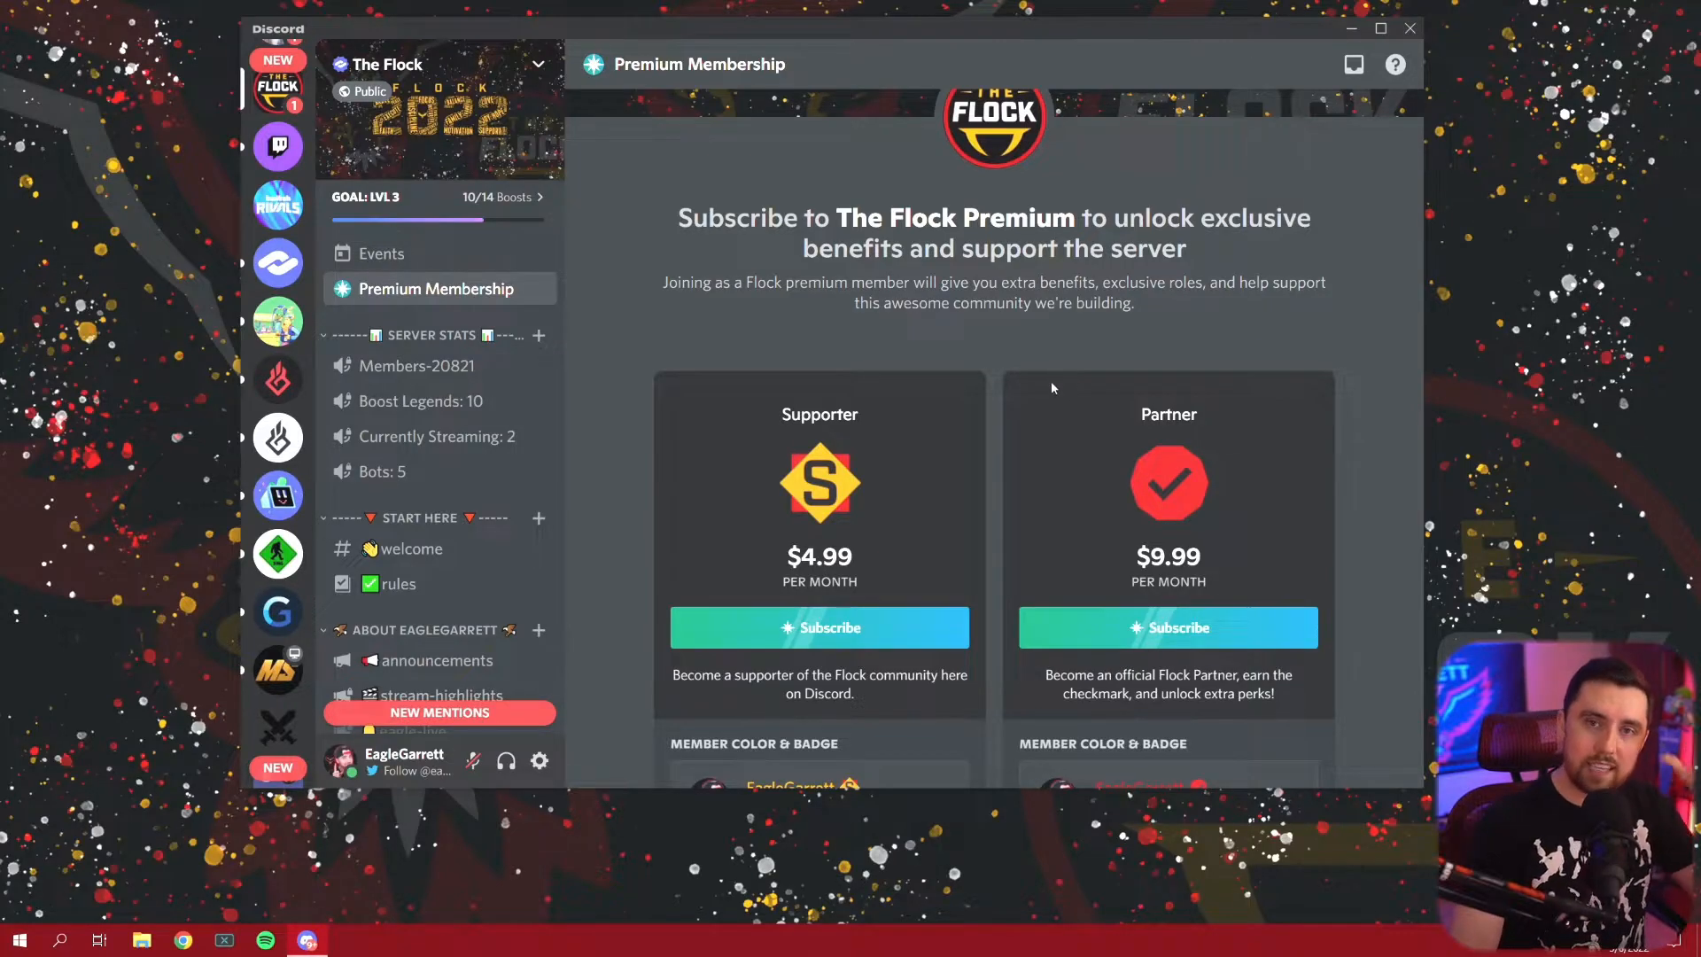
{"action": "scroll", "coordinate": [981, 365], "scroll_direction": "down", "scroll_amount": 4}
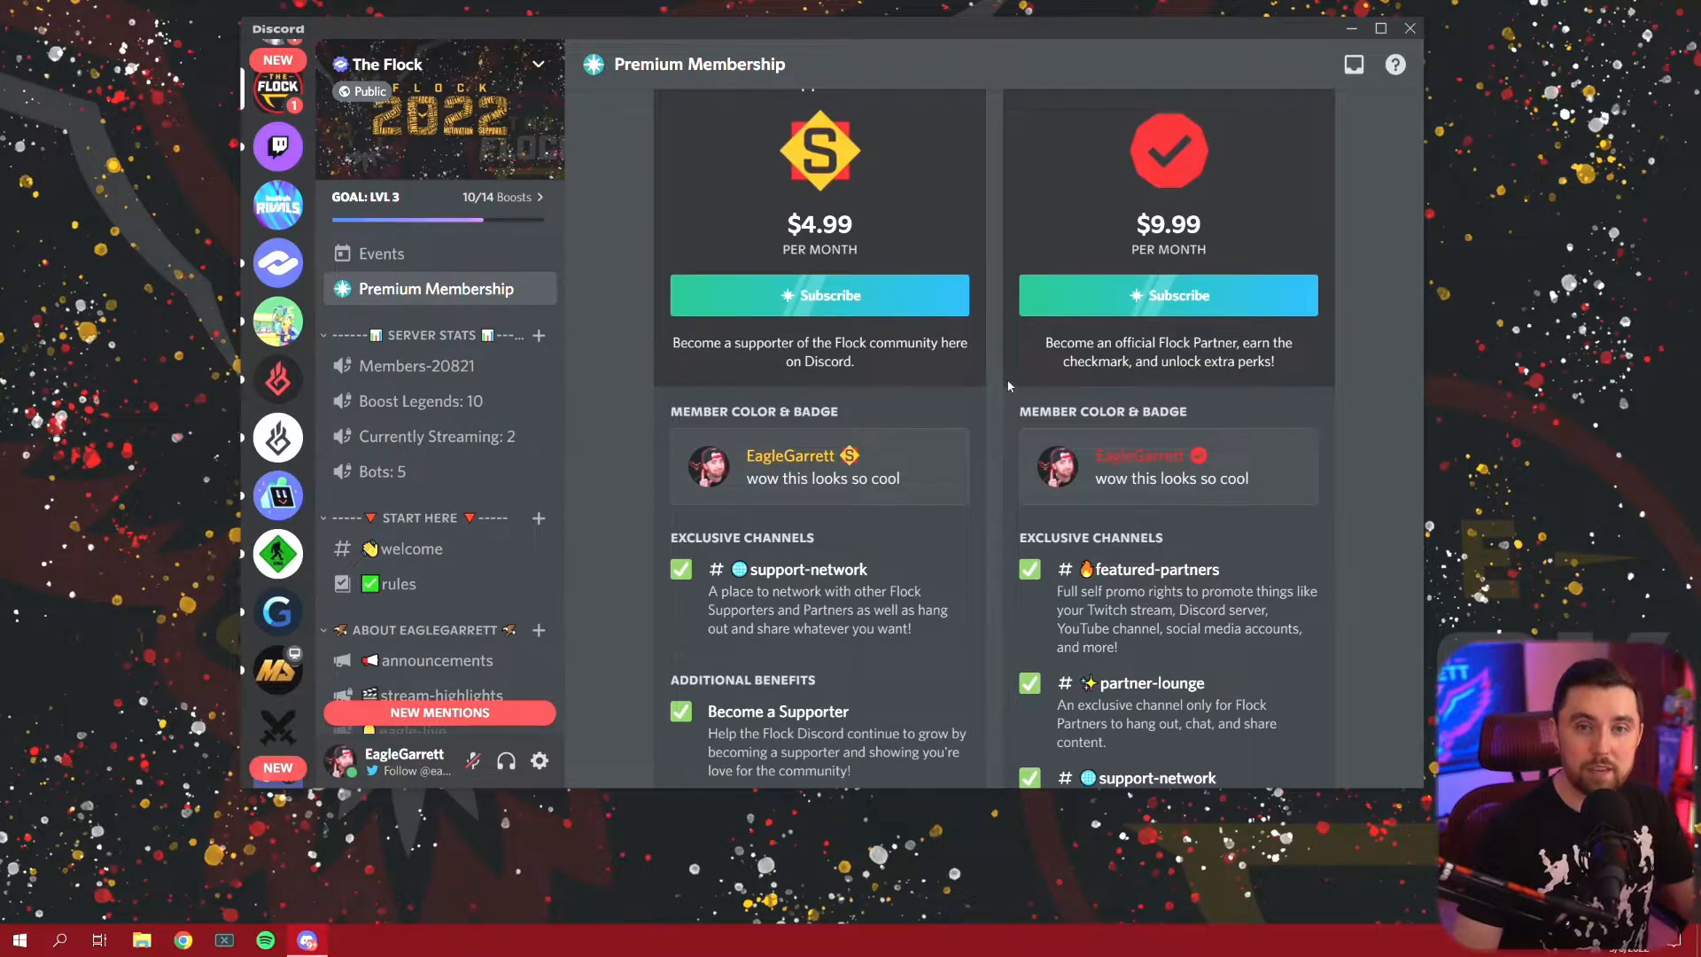
{"action": "scroll", "coordinate": [1007, 379], "scroll_direction": "up", "scroll_amount": 4}
{"action": "scroll", "coordinate": [1007, 391], "scroll_direction": "up", "scroll_amount": 2}
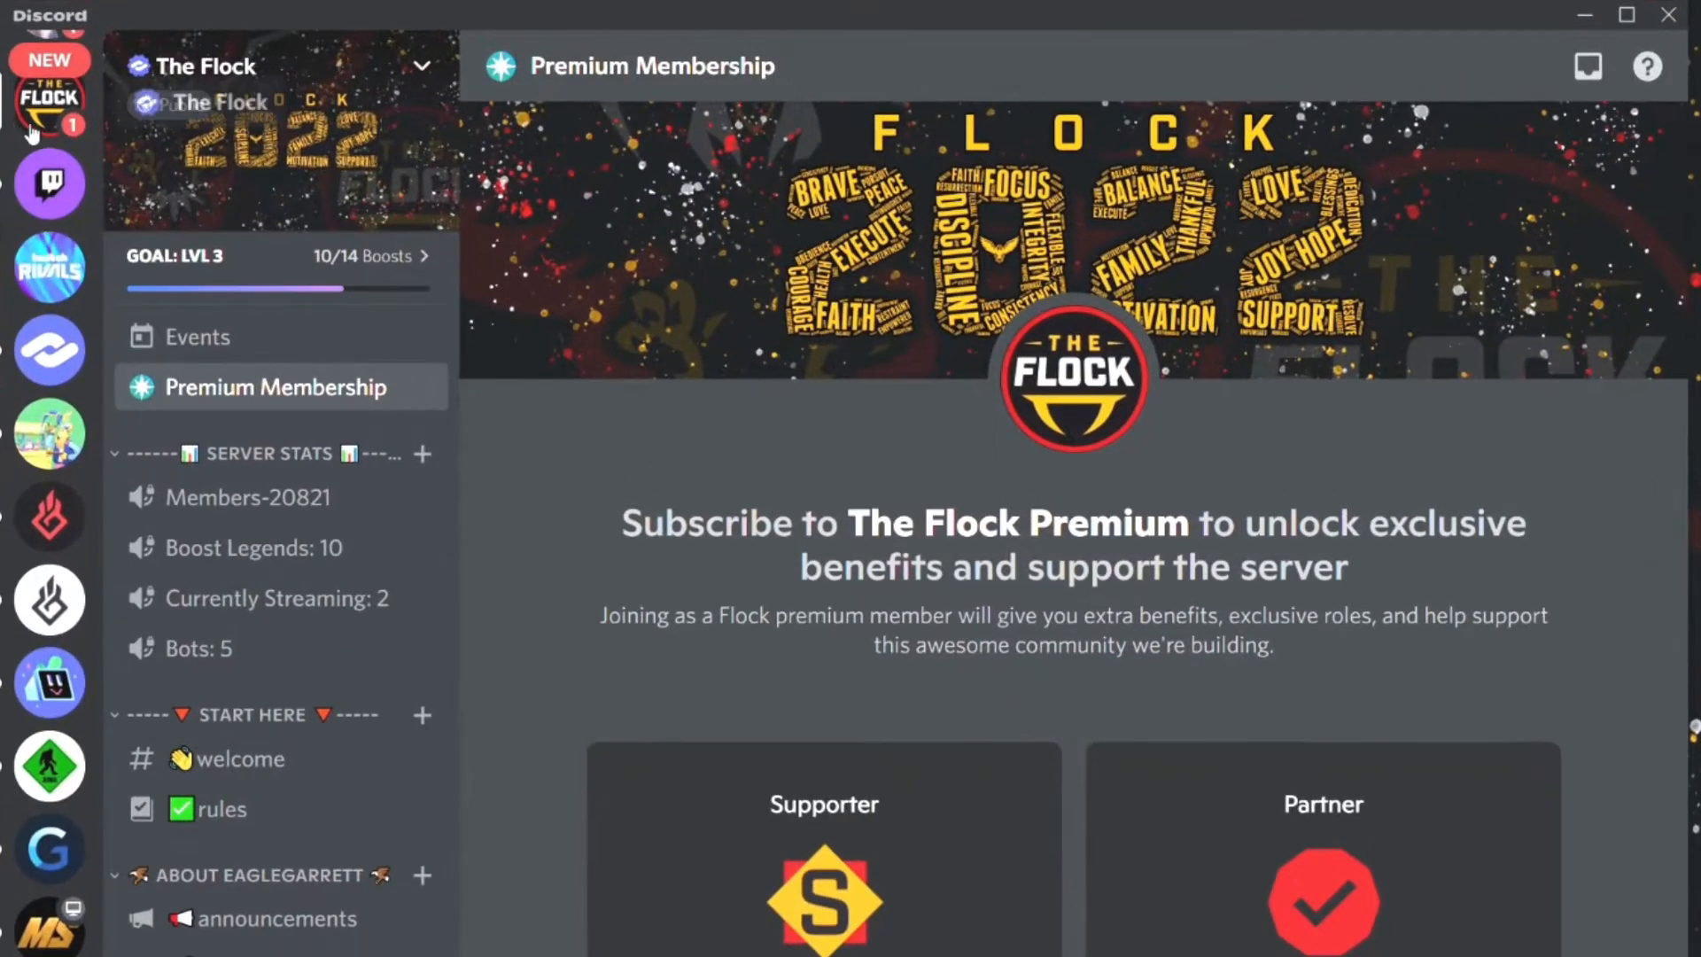
{"action": "right_click", "coordinate": [36, 114]}
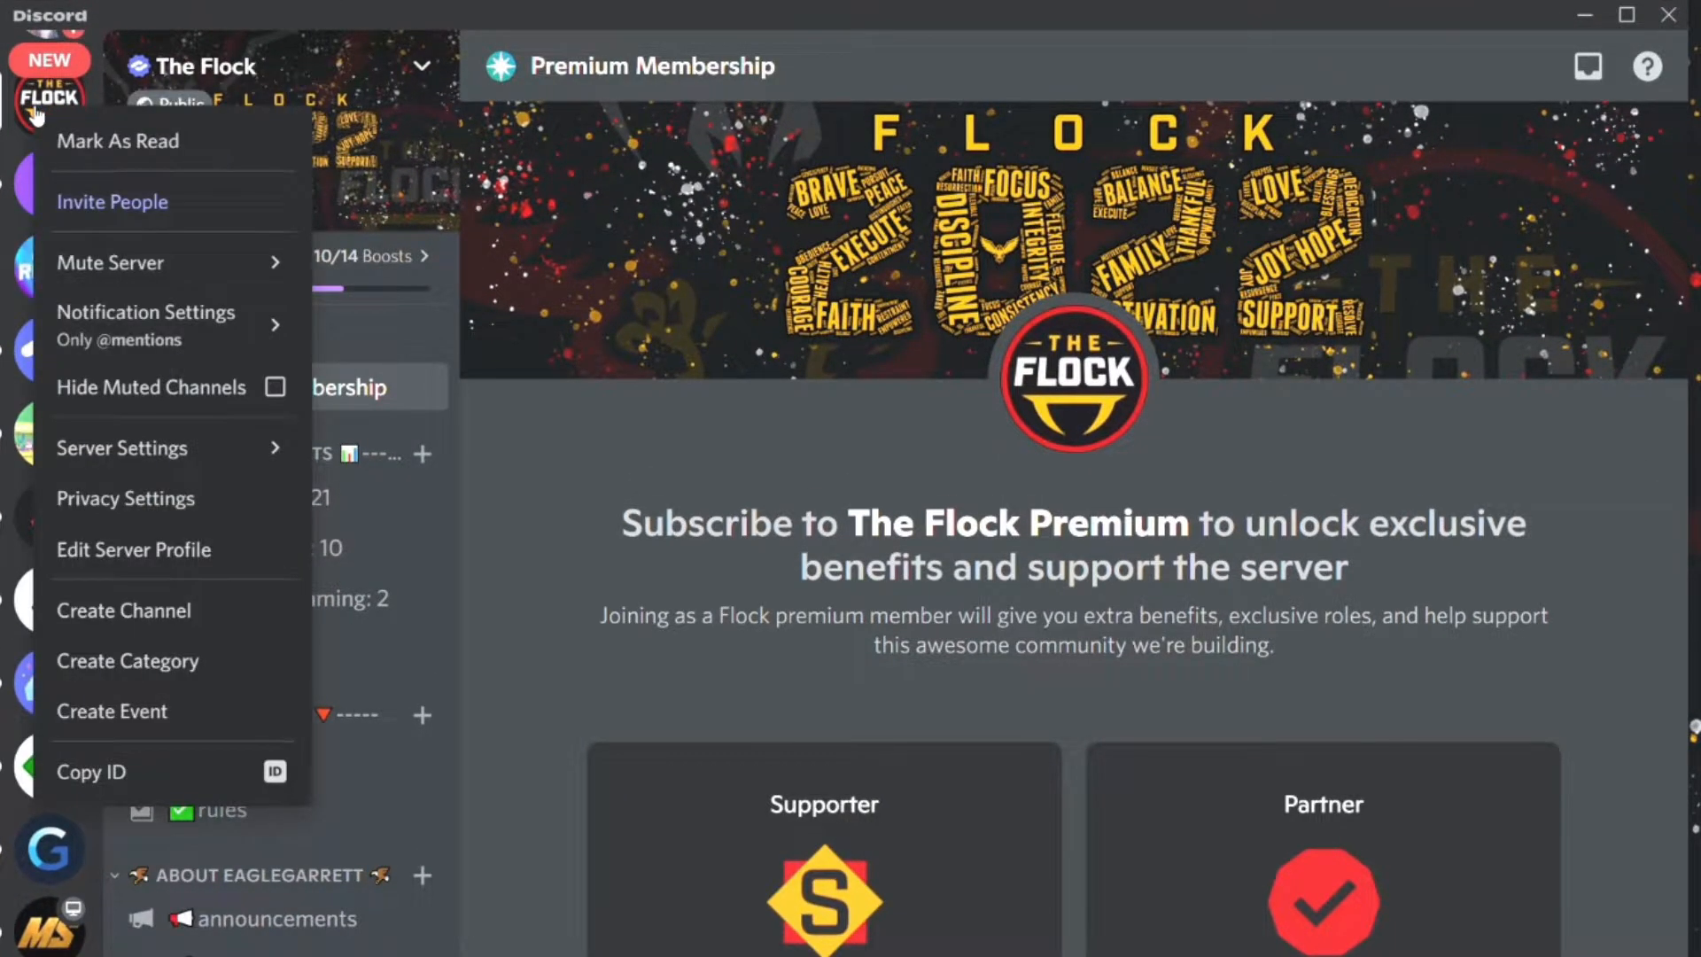
{"action": "mouse_move", "coordinate": [104, 467]}
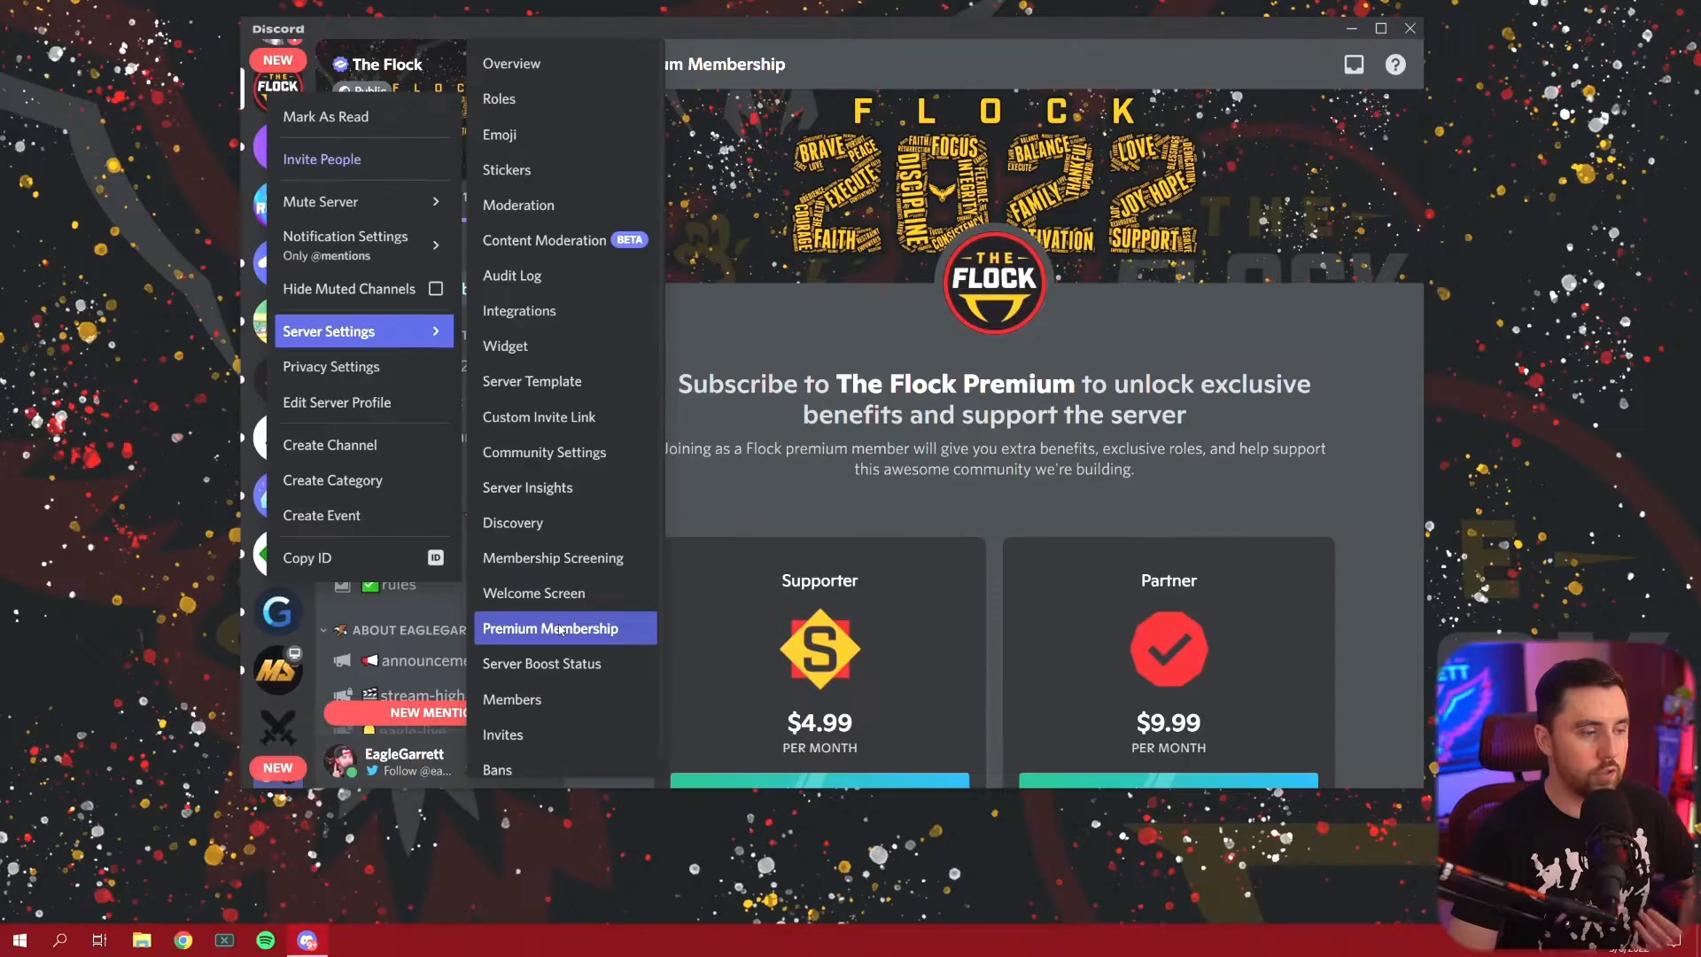
{"action": "left_click", "coordinate": [753, 596]}
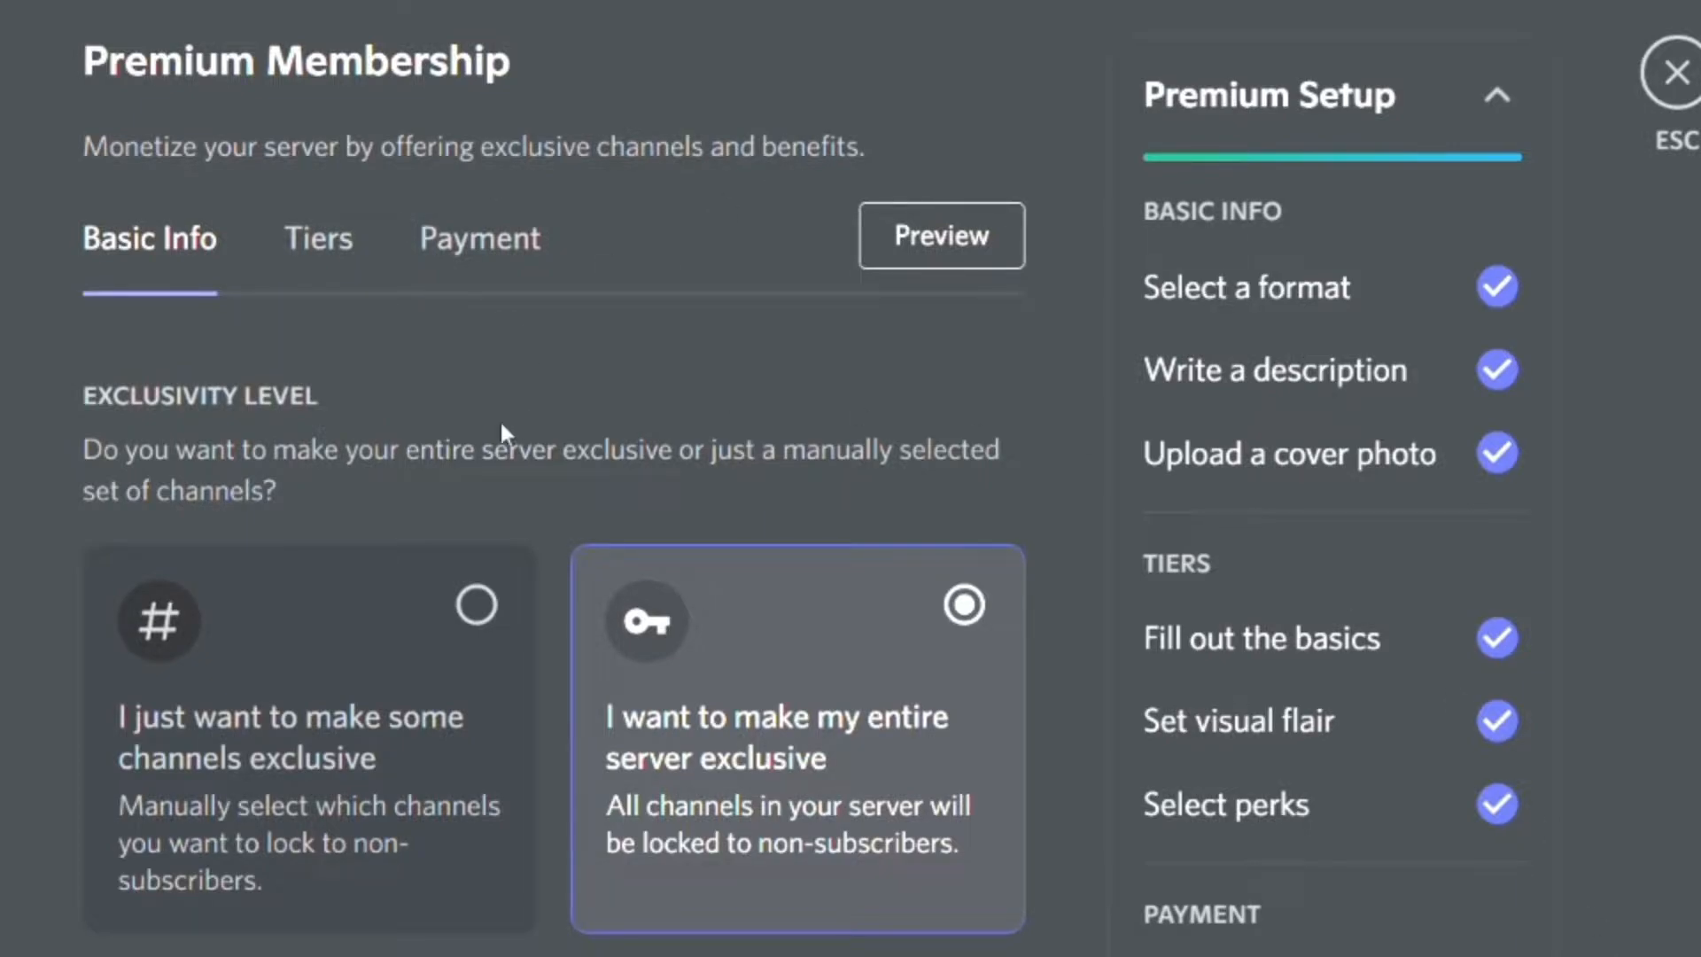
Try the exclusivity level that locks only some channels, and restore the option that makes the entire server exclusive.
{"action": "scroll", "coordinate": [437, 425], "scroll_direction": "down", "scroll_amount": 2}
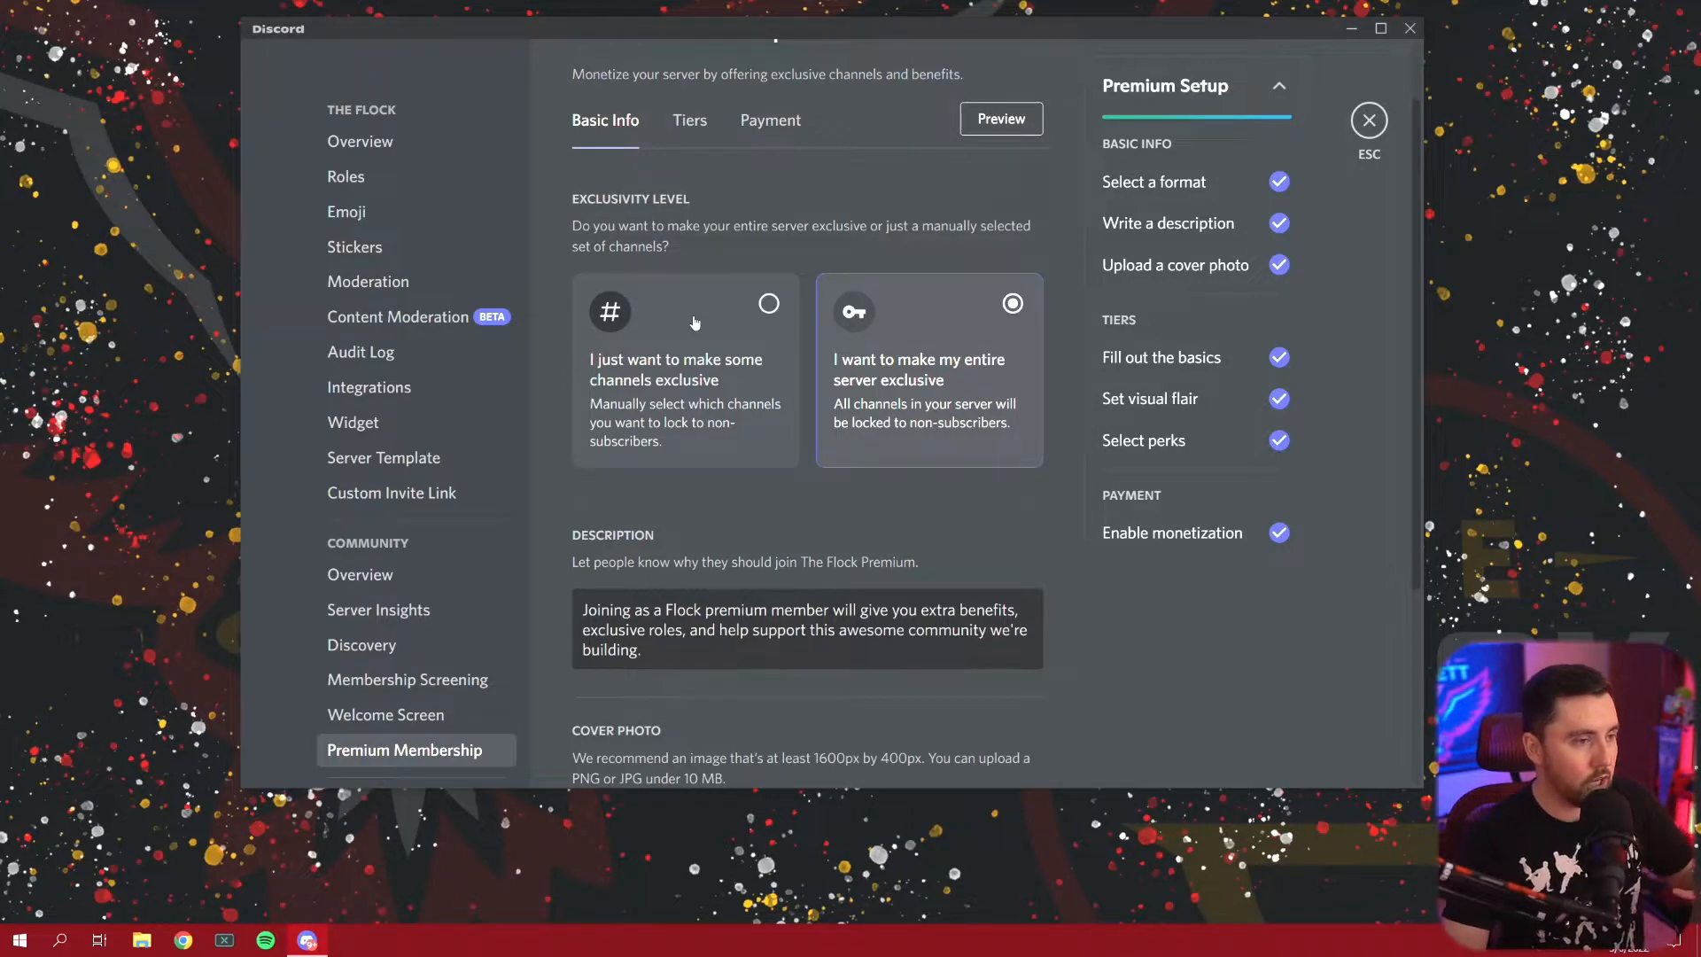
{"action": "left_click", "coordinate": [764, 324]}
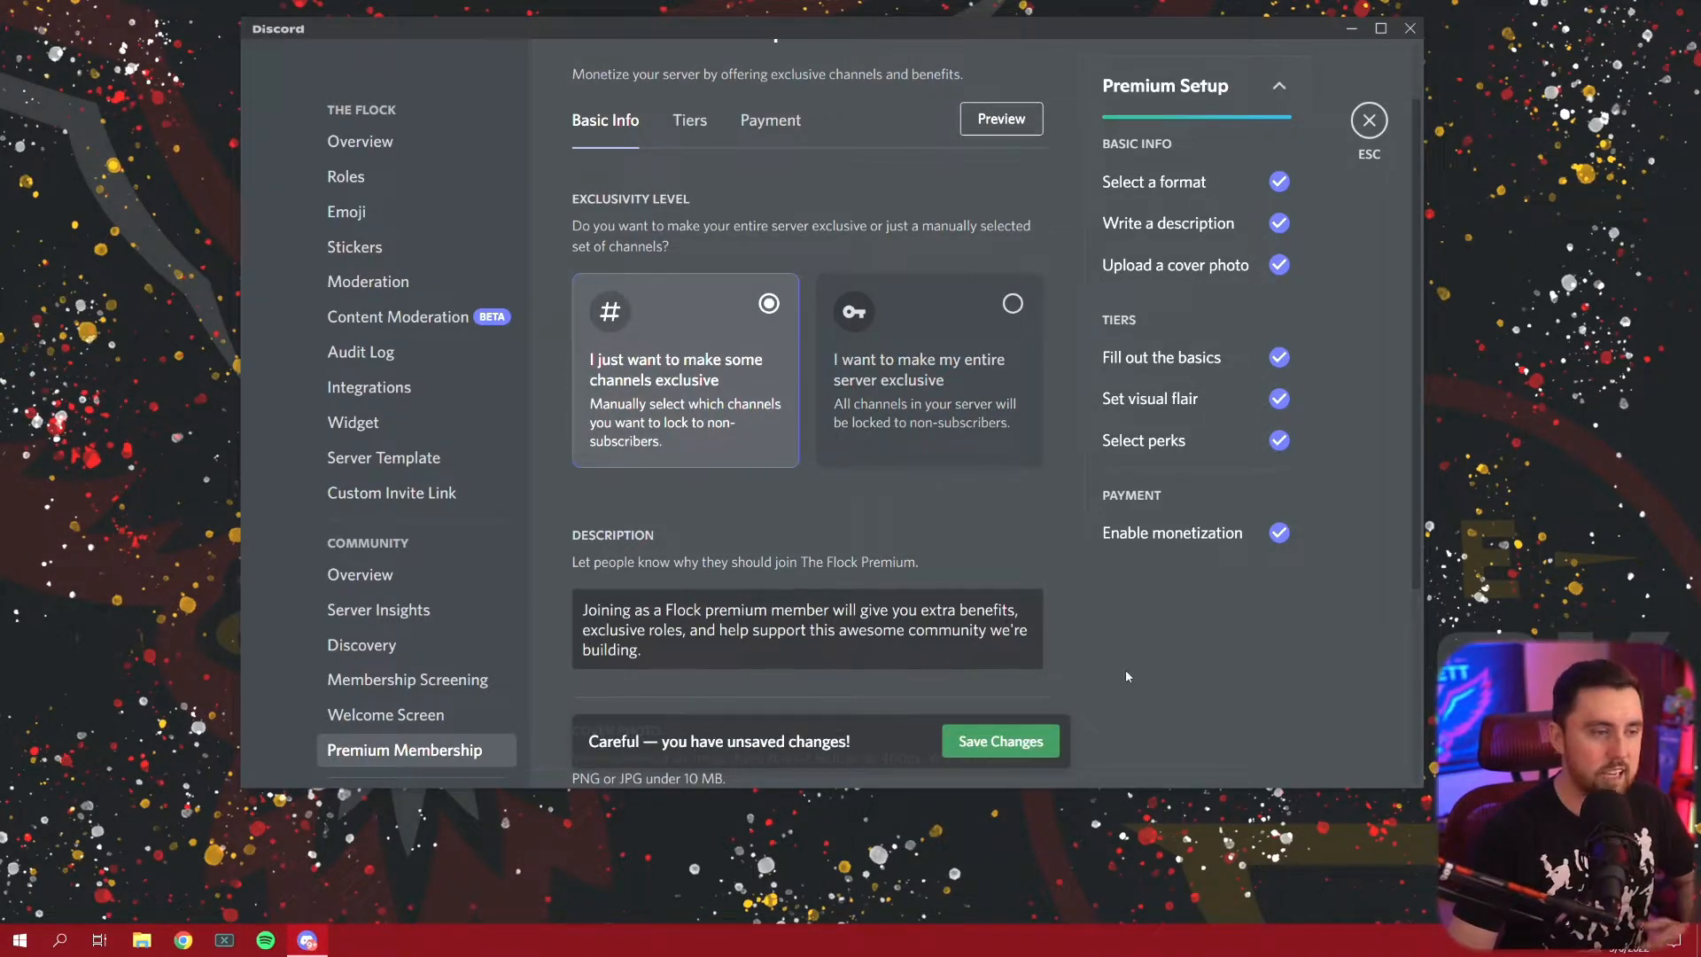
{"action": "left_click", "coordinate": [1008, 348]}
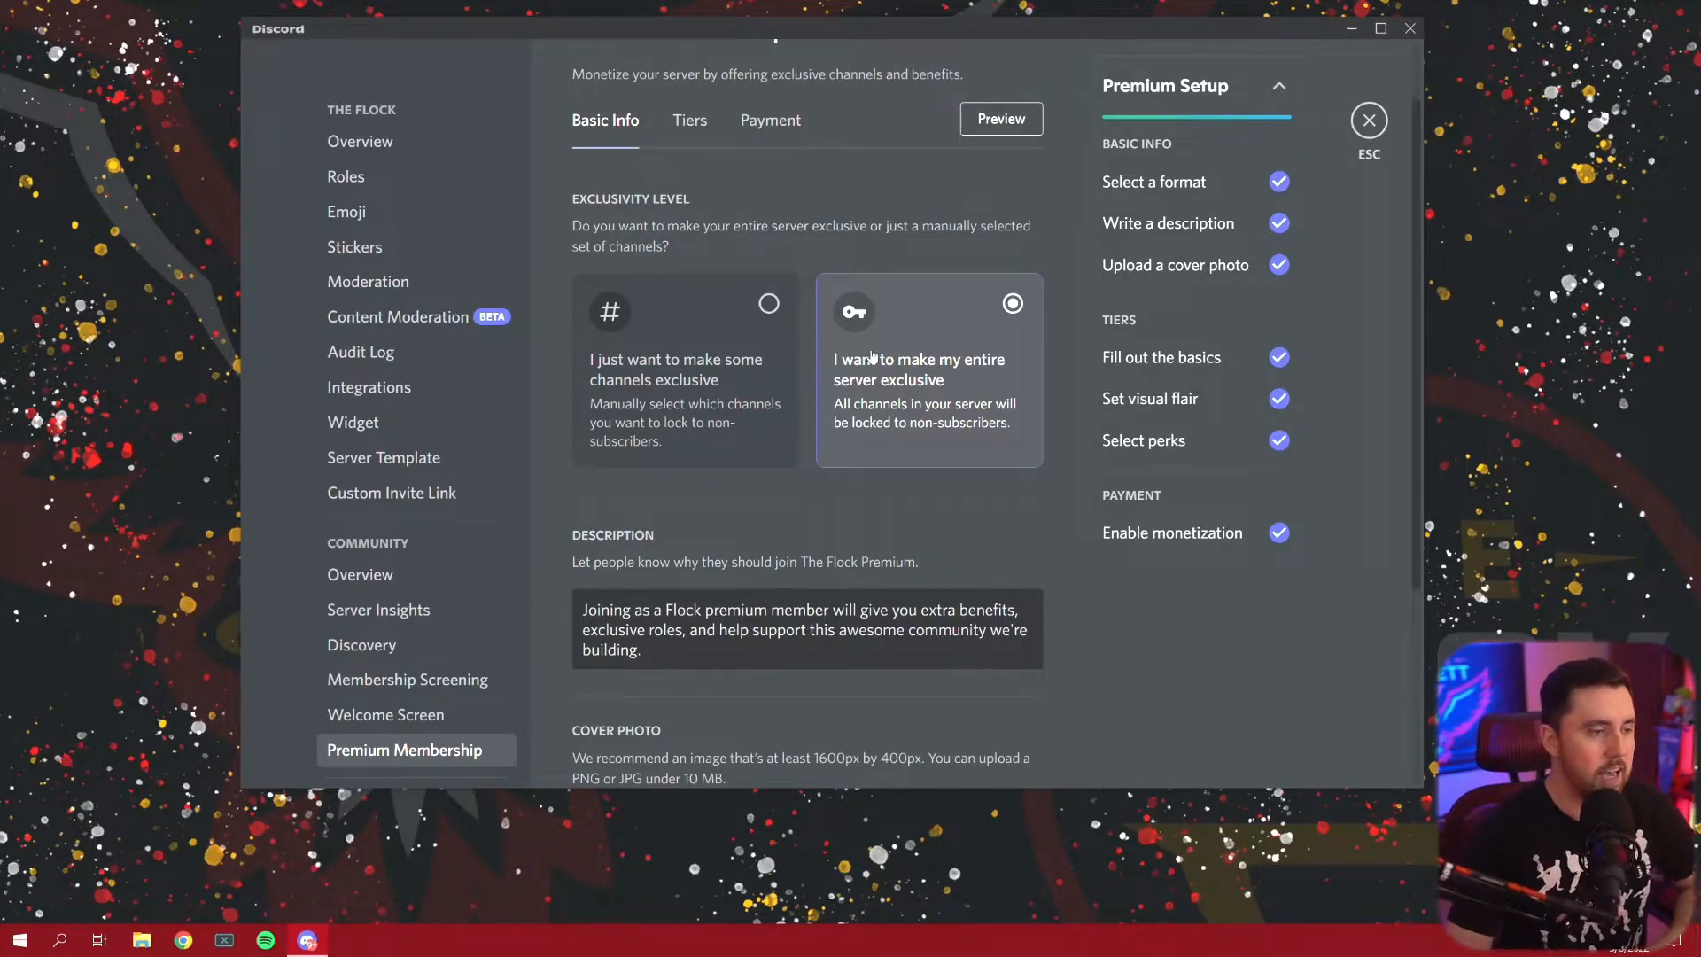
Look over the membership description and cover photo, and create a new draft tier among the premium membership tiers.
{"action": "scroll", "coordinate": [872, 357], "scroll_direction": "down", "scroll_amount": 2}
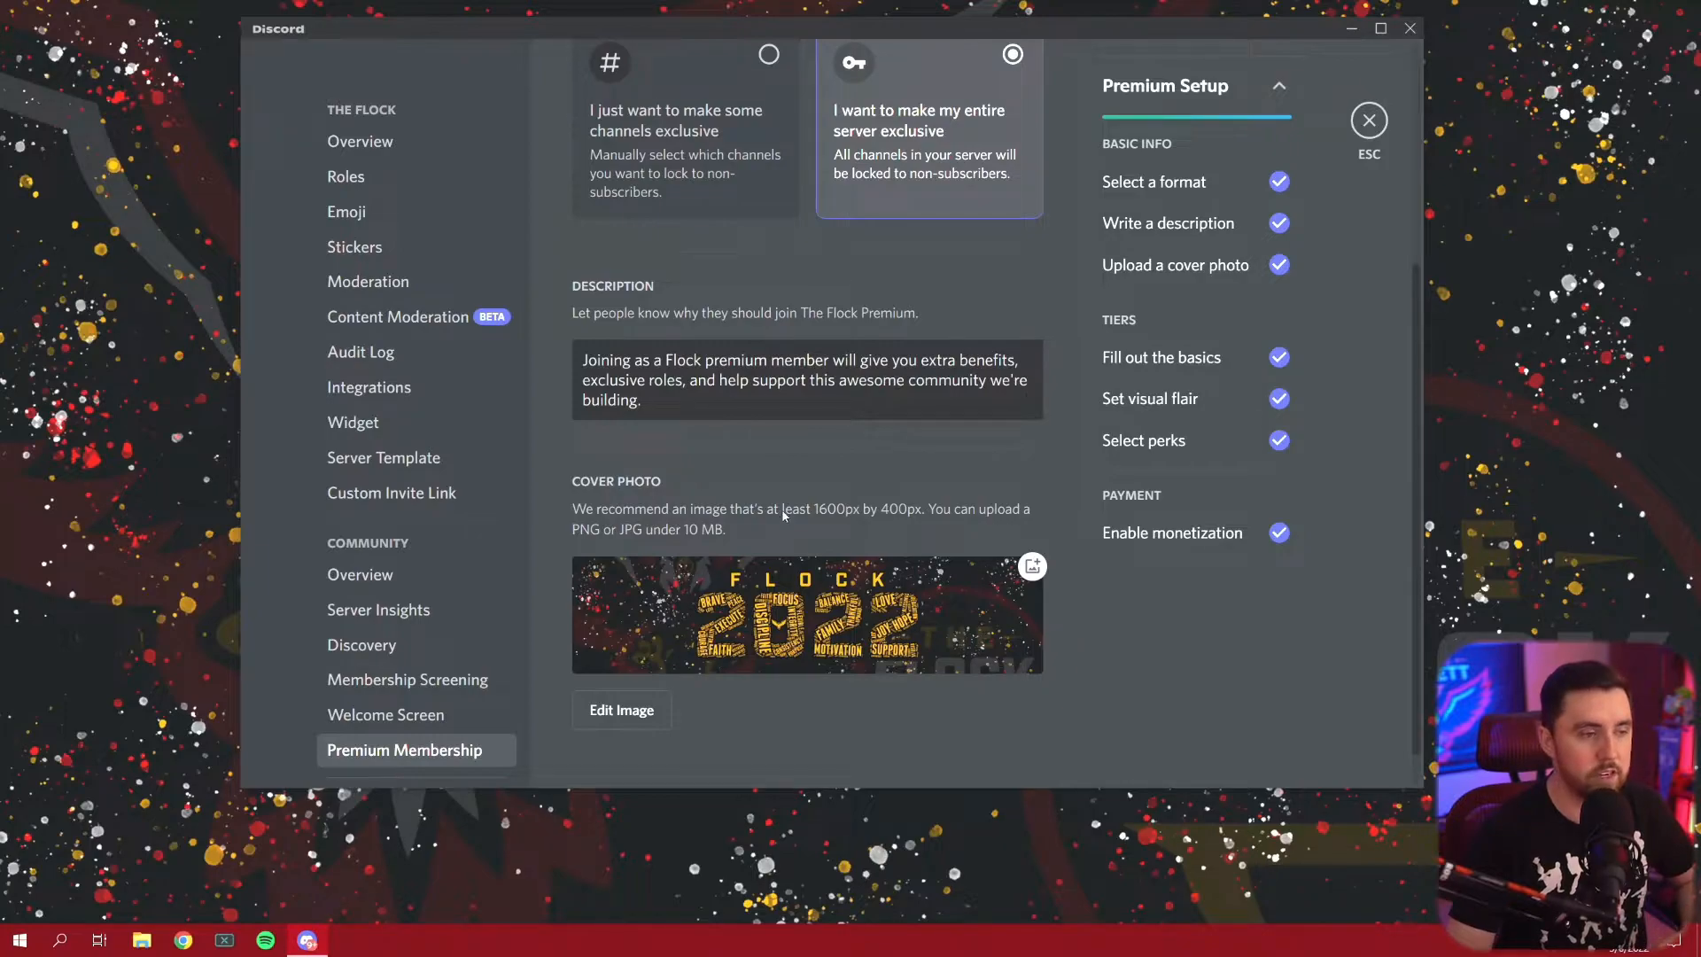
{"action": "scroll", "coordinate": [773, 518], "scroll_direction": "up", "scroll_amount": 5}
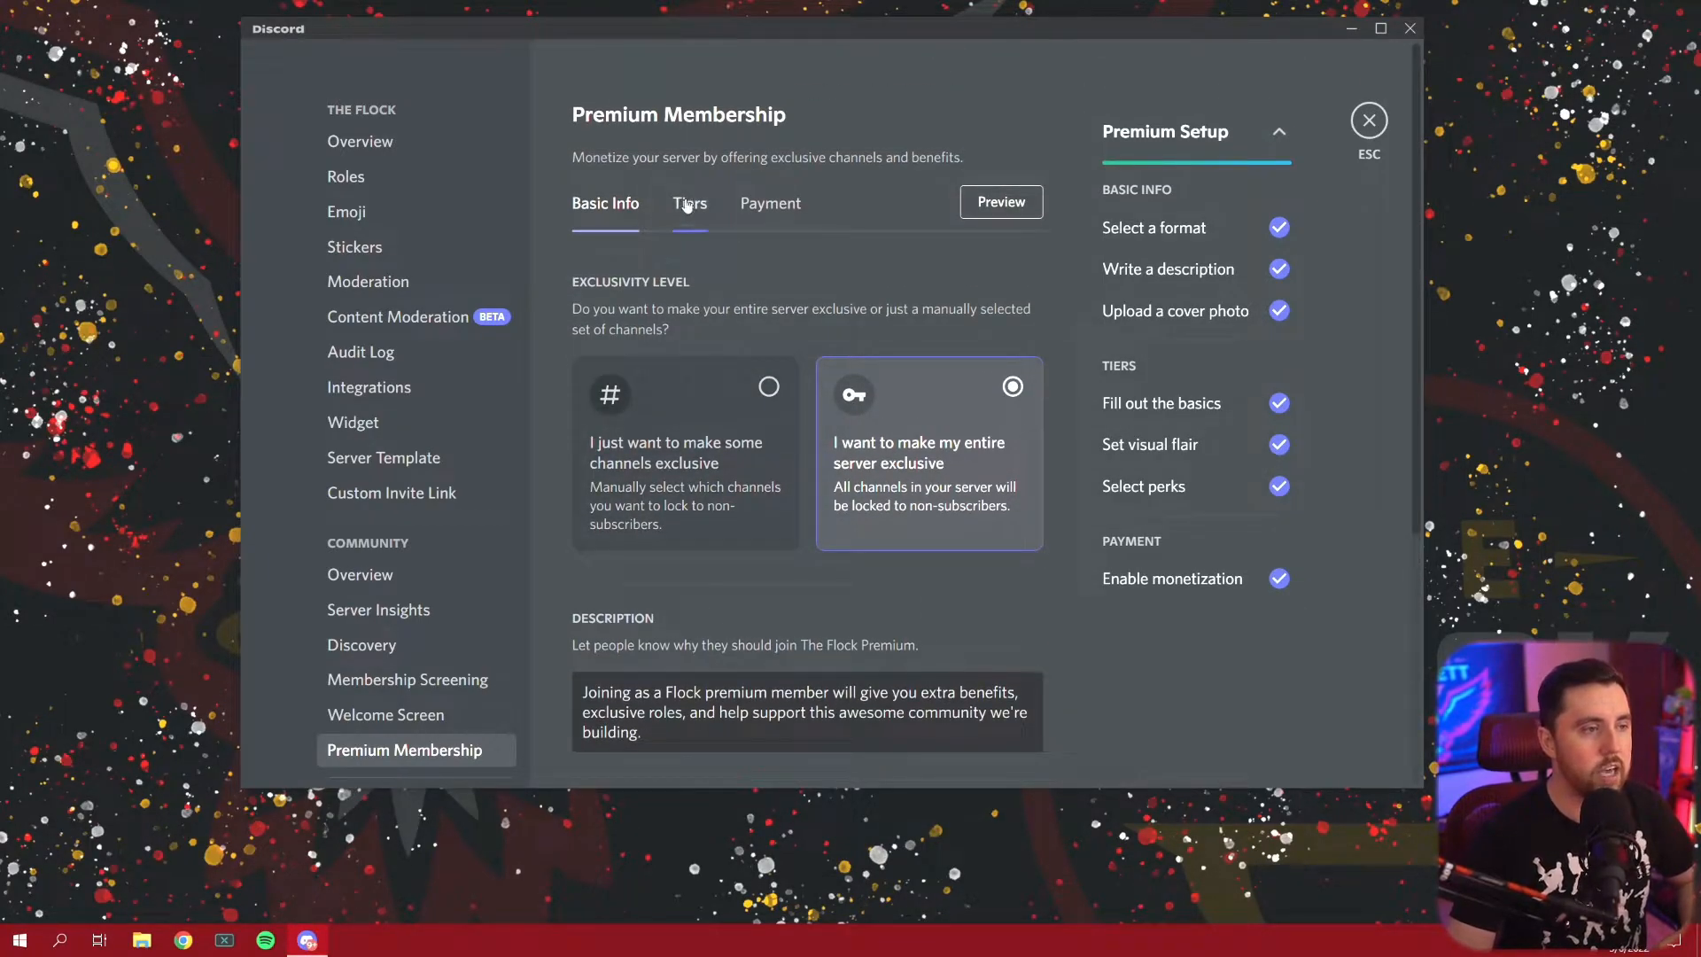
{"action": "left_click", "coordinate": [697, 205]}
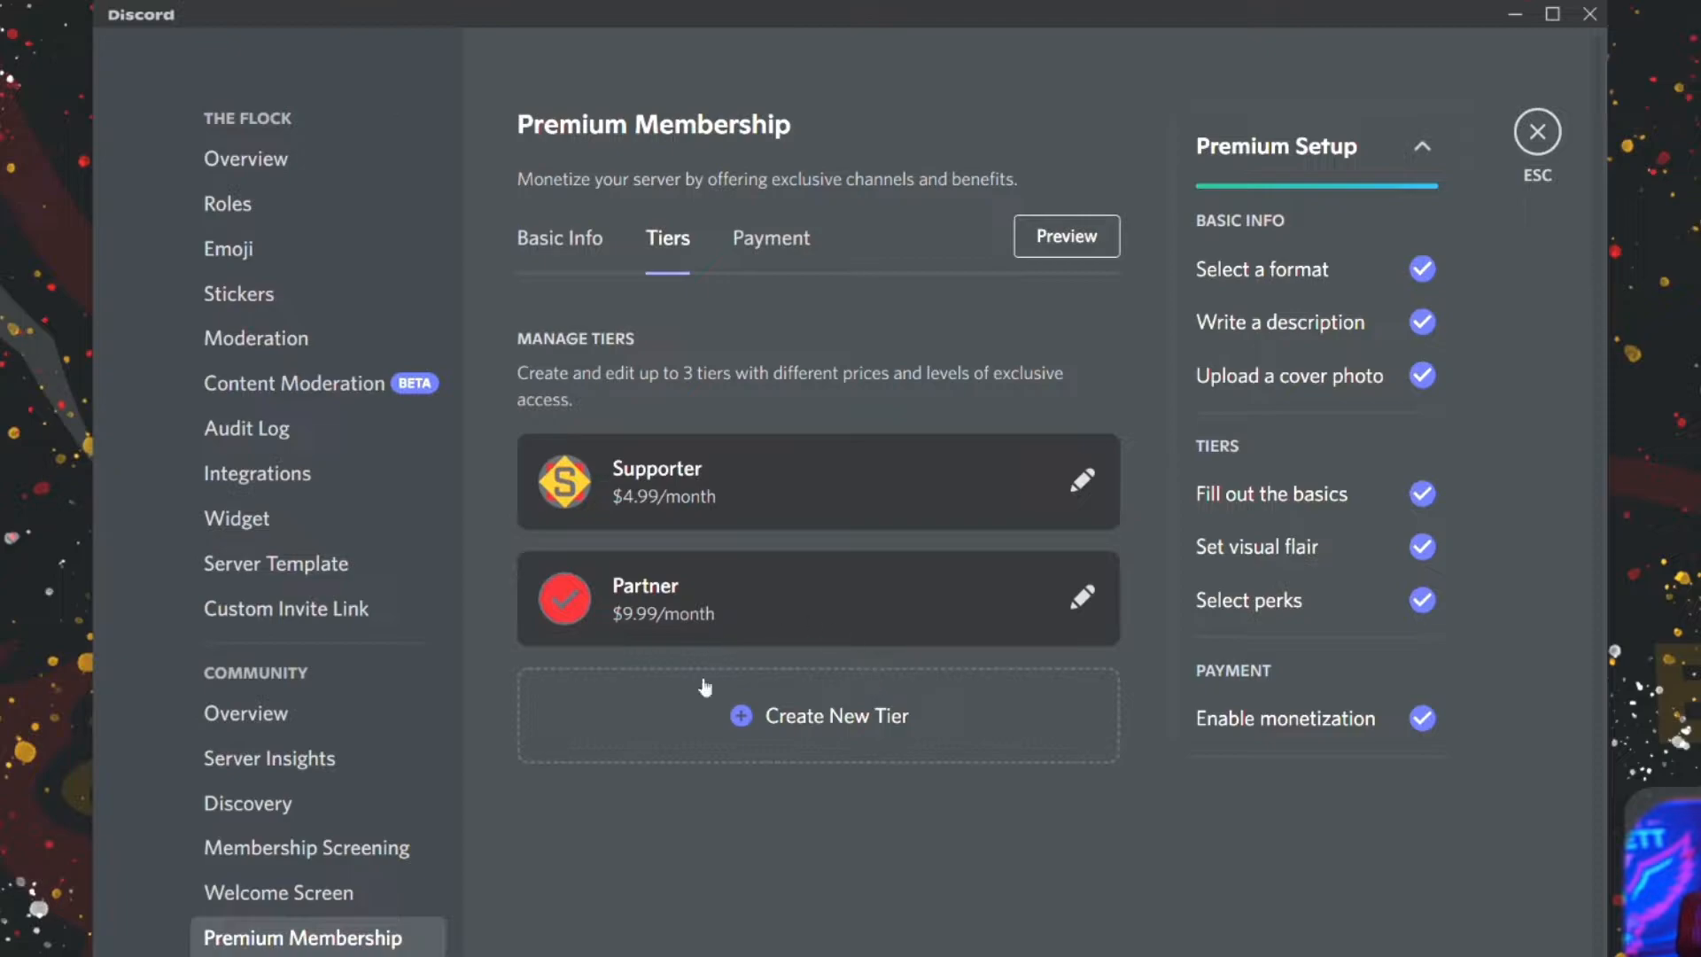
{"action": "left_click", "coordinate": [873, 723]}
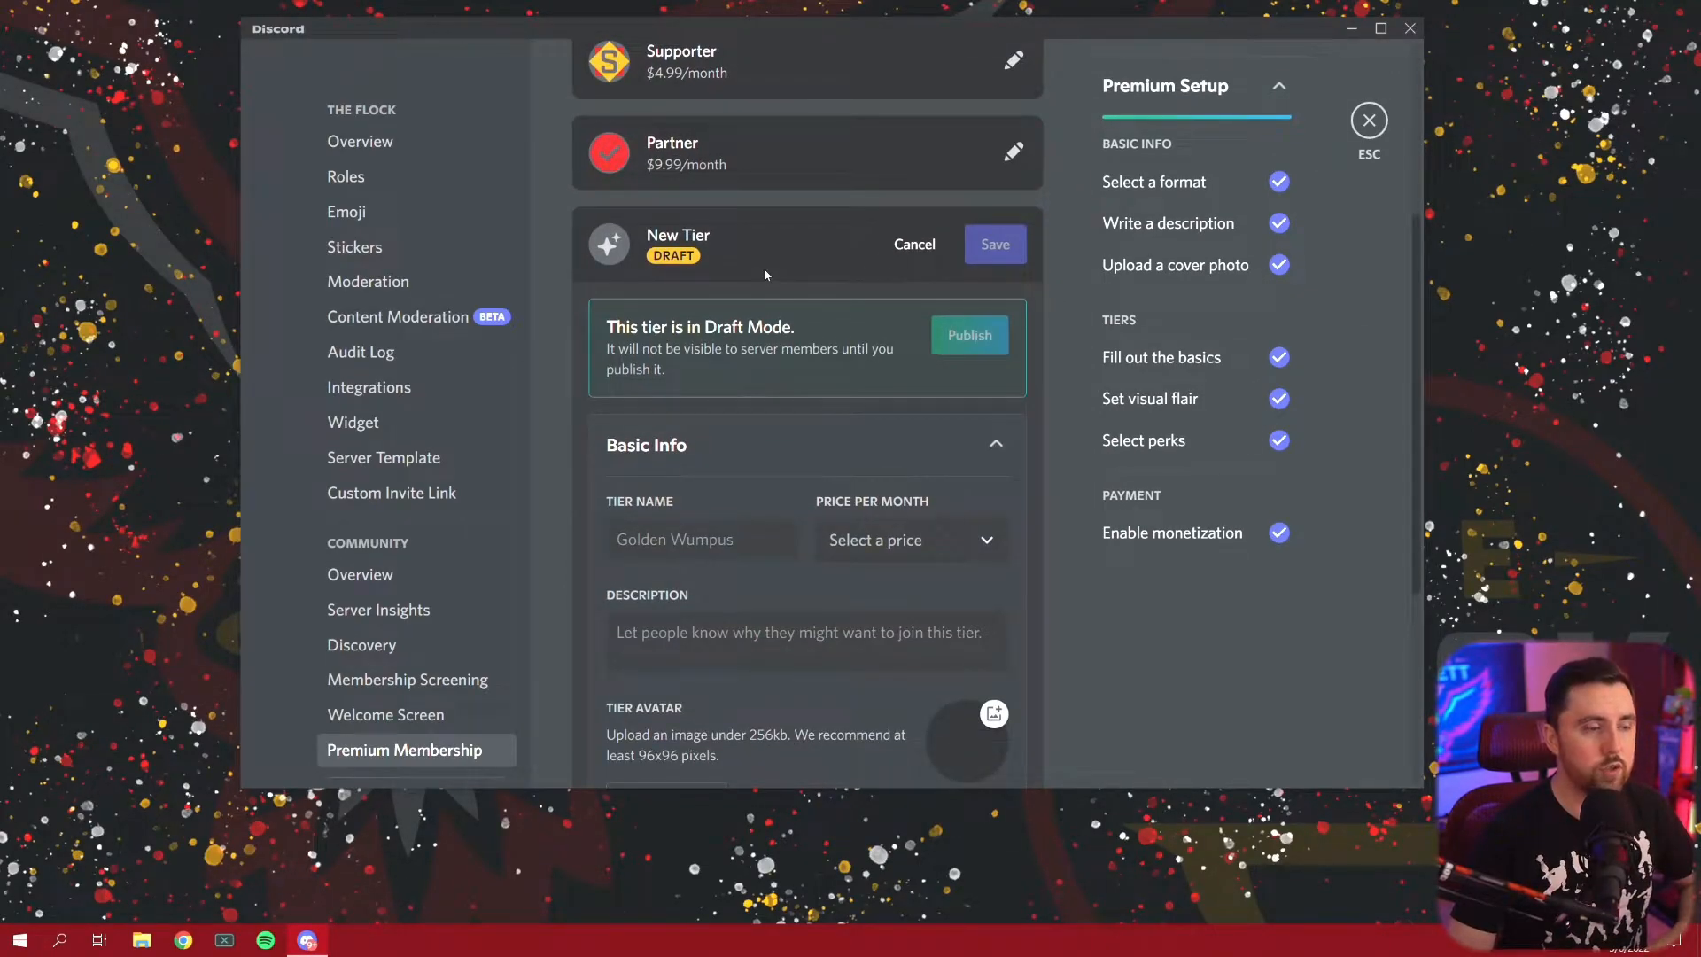
Examine the new tier's basic info fields and the range of available monthly prices, and collapse the Basic Info section.
{"action": "scroll", "coordinate": [764, 268], "scroll_direction": "down", "scroll_amount": 1}
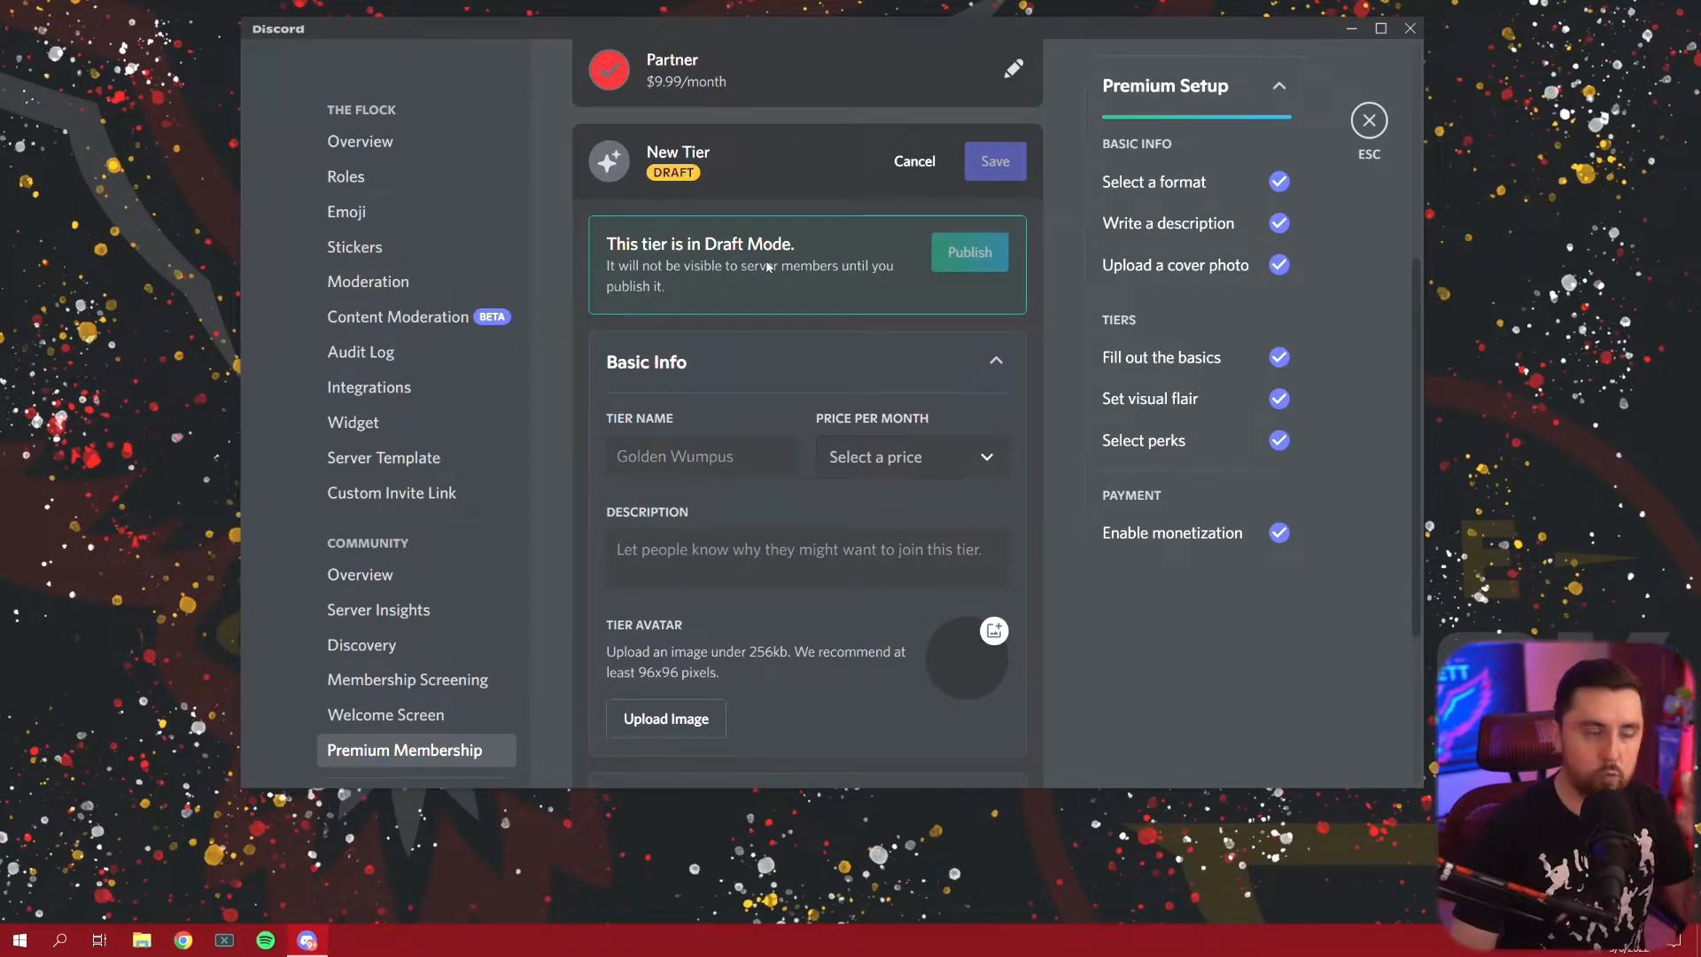
{"action": "scroll", "coordinate": [819, 339], "scroll_direction": "down", "scroll_amount": 1}
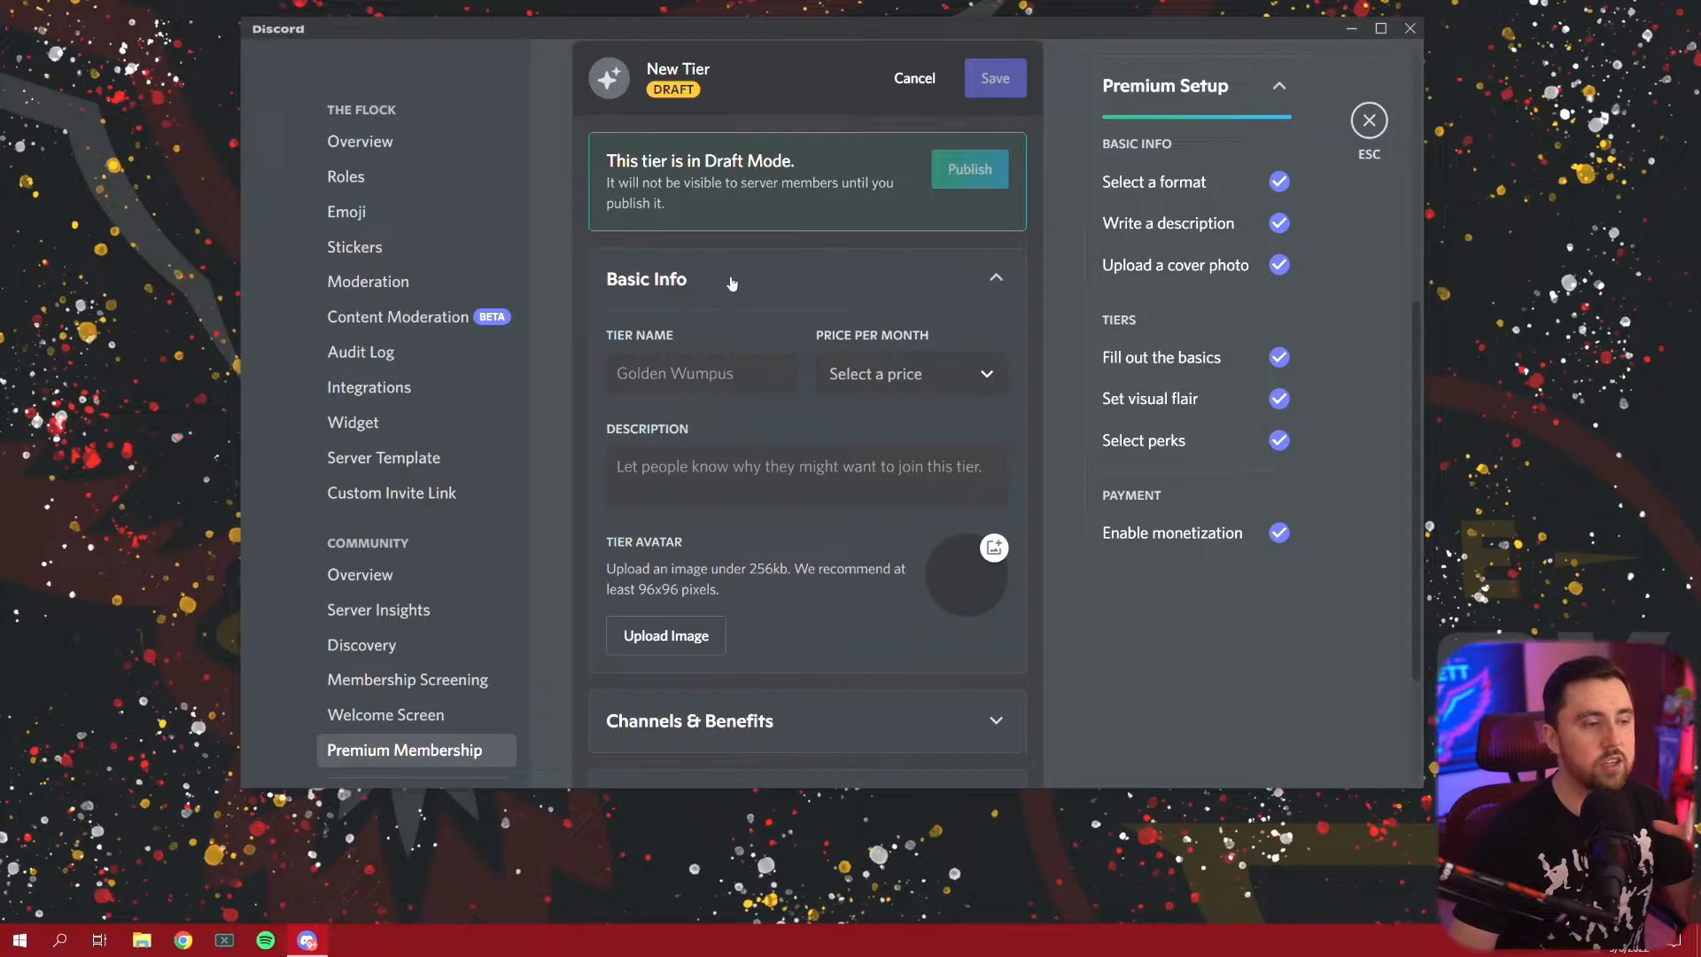
{"action": "scroll", "coordinate": [751, 415], "scroll_direction": "up", "scroll_amount": 2}
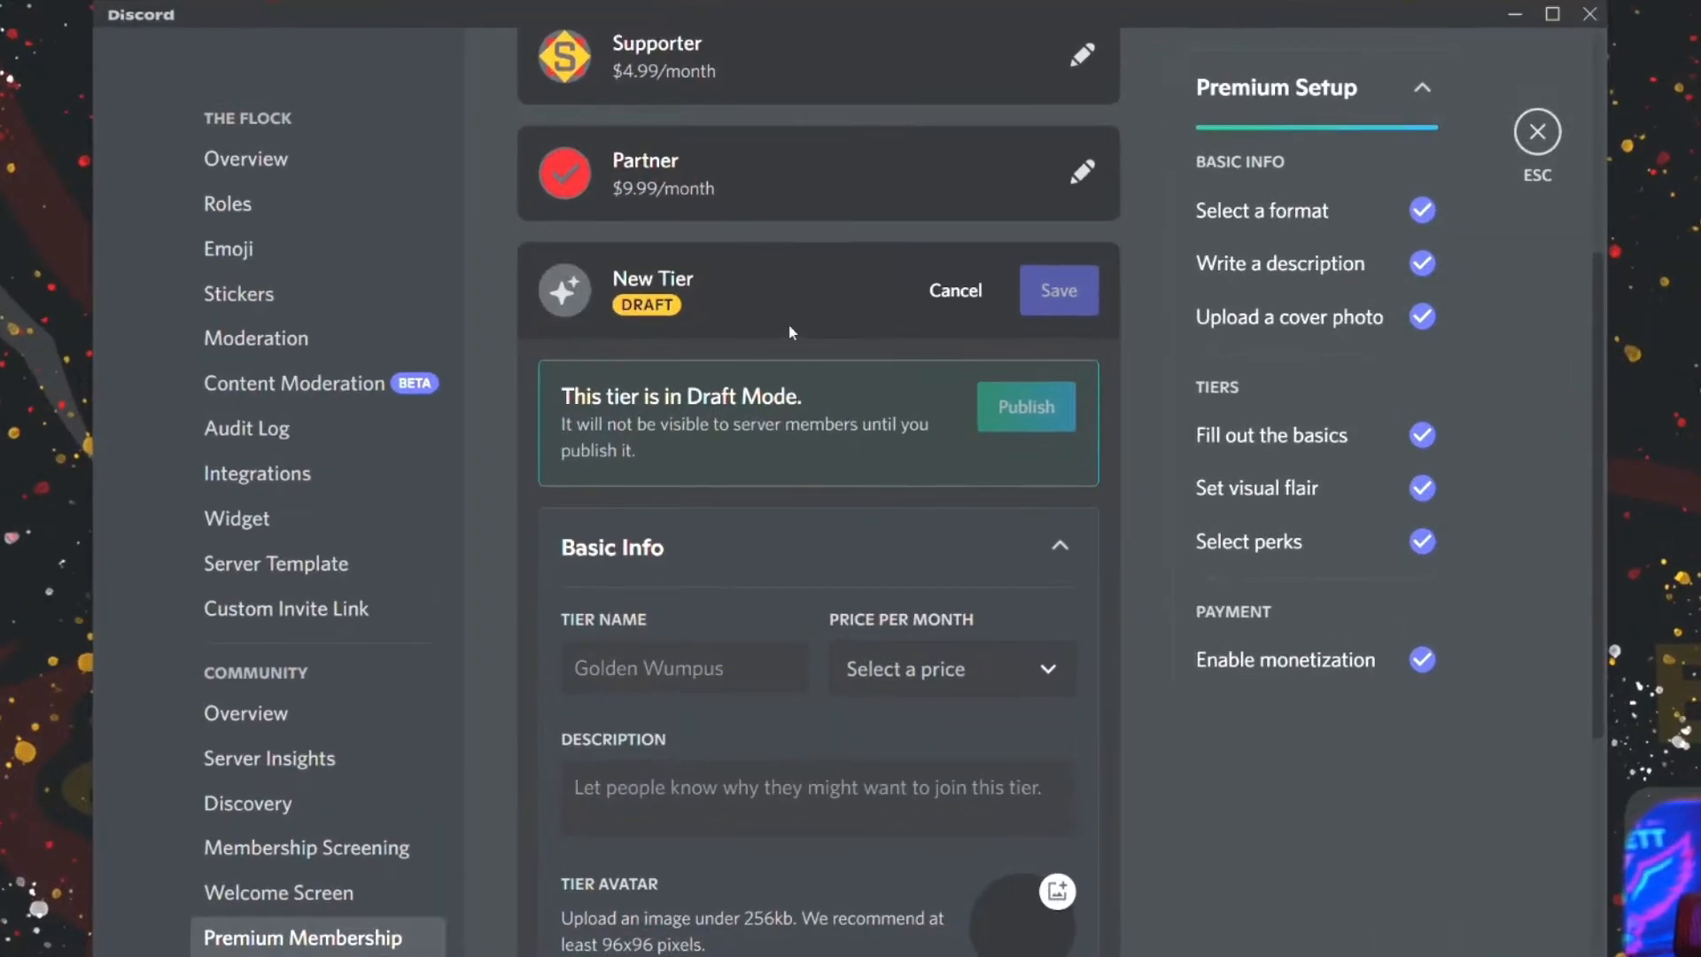
{"action": "scroll", "coordinate": [768, 288], "scroll_direction": "down", "scroll_amount": 5}
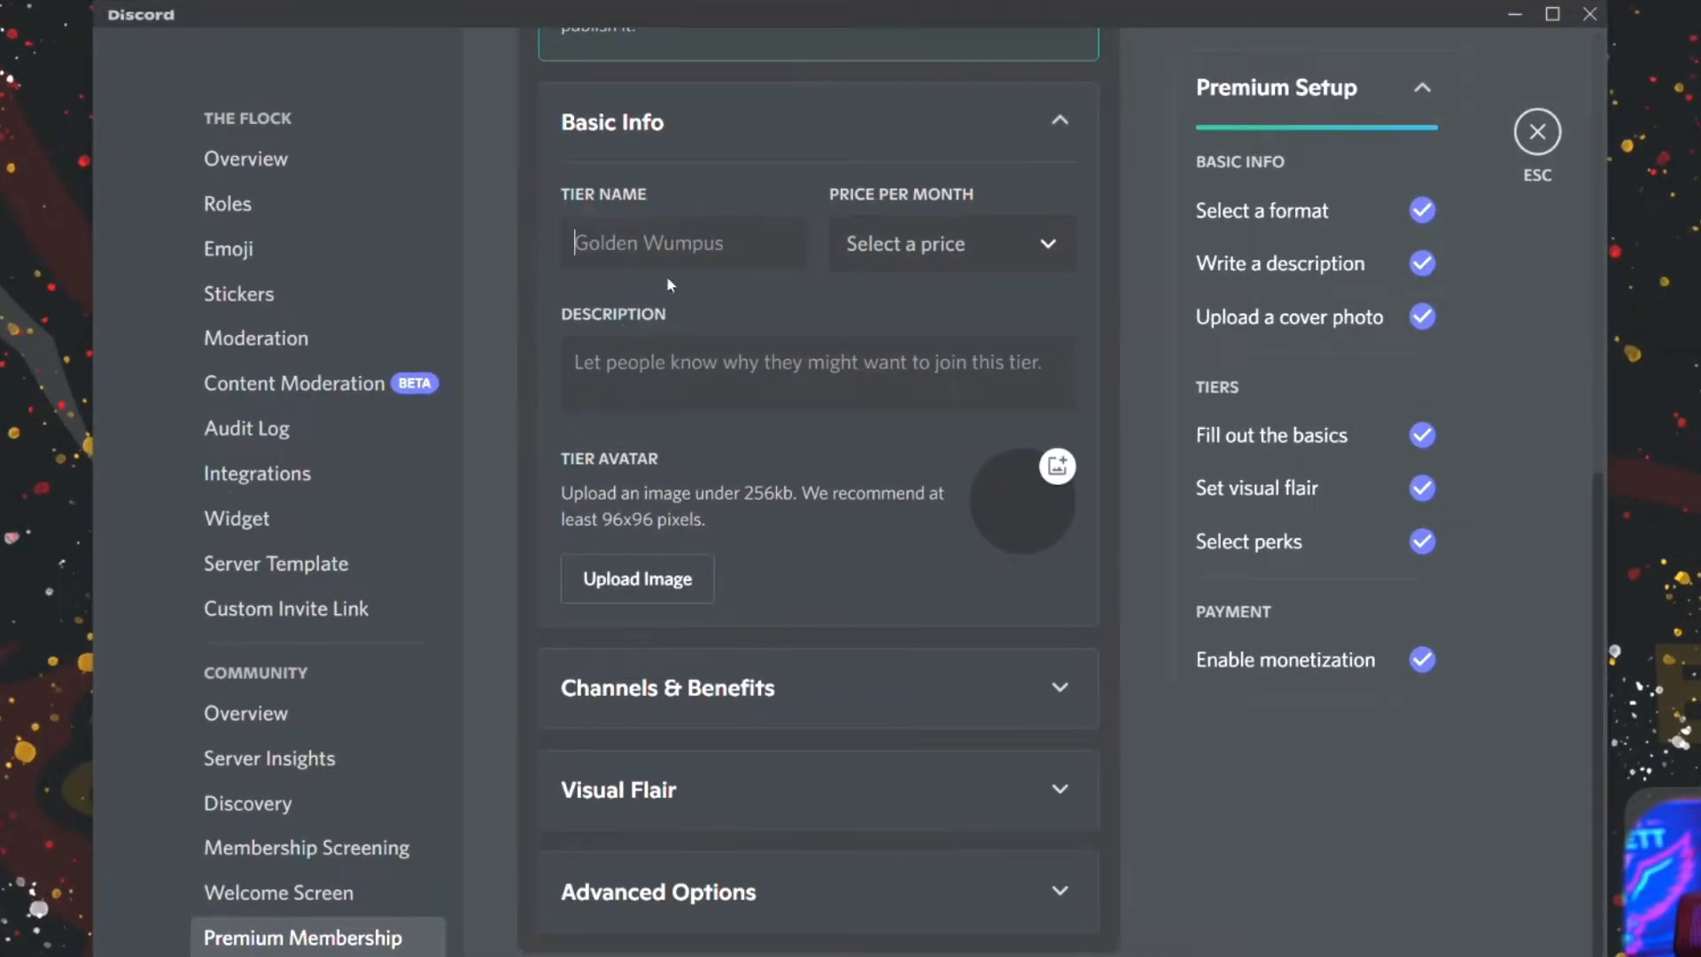
{"action": "scroll", "coordinate": [797, 381], "scroll_direction": "up", "scroll_amount": 7}
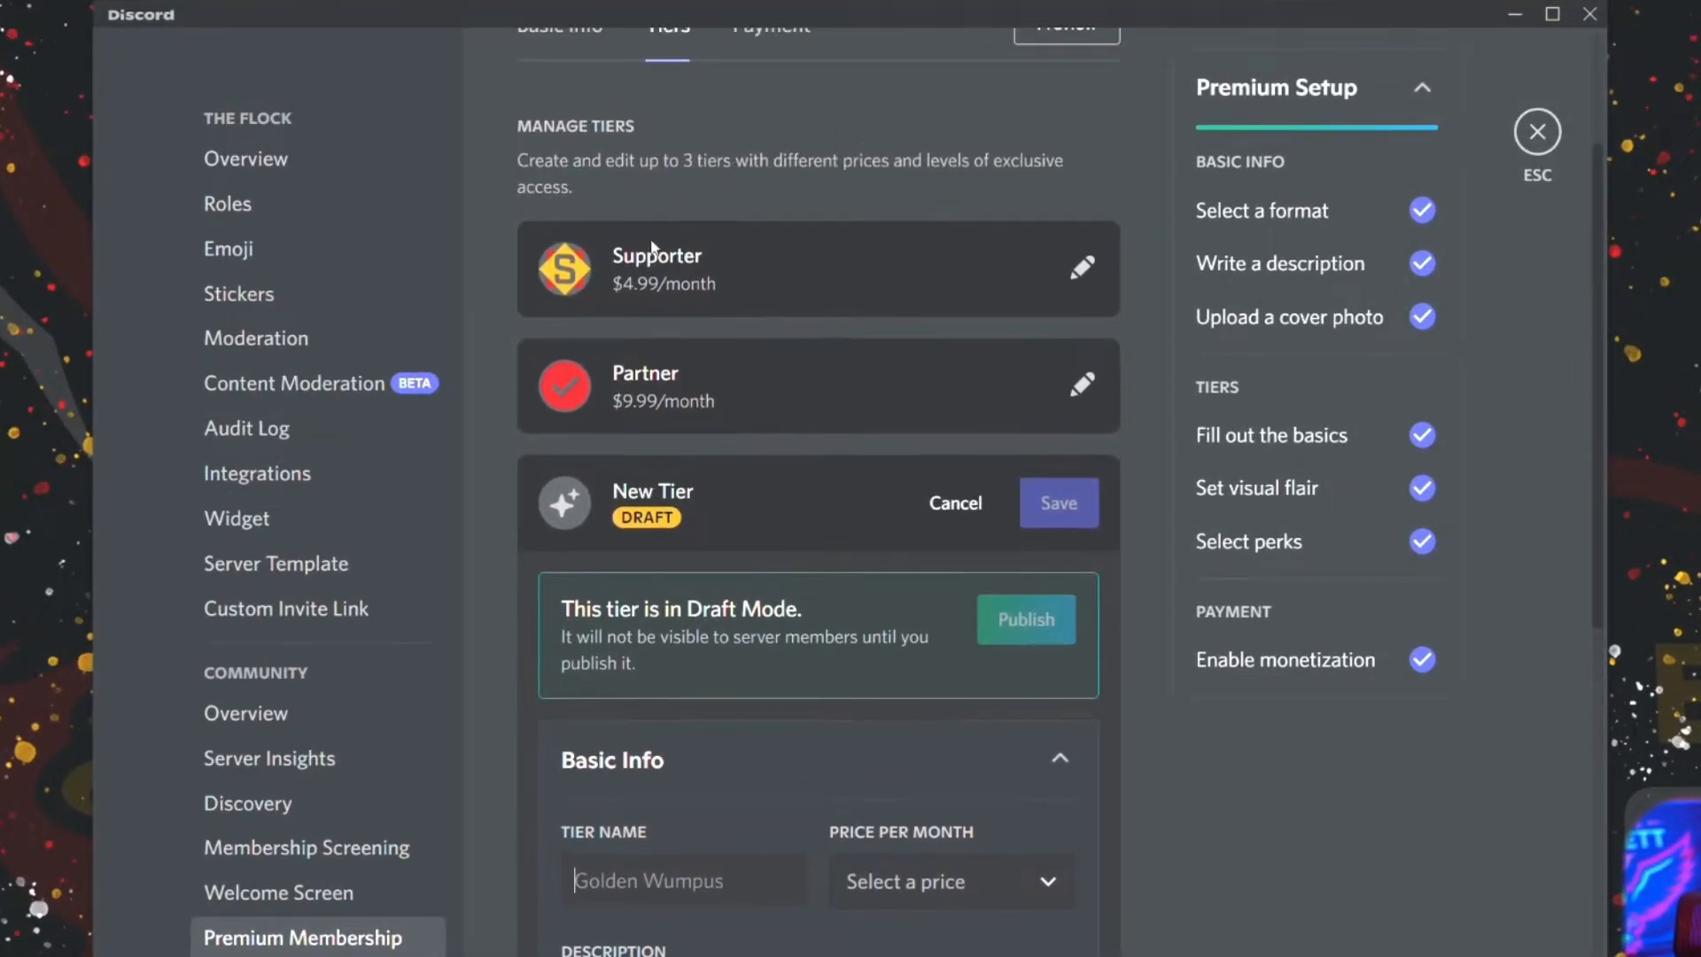
{"action": "scroll", "coordinate": [778, 243], "scroll_direction": "down", "scroll_amount": 2}
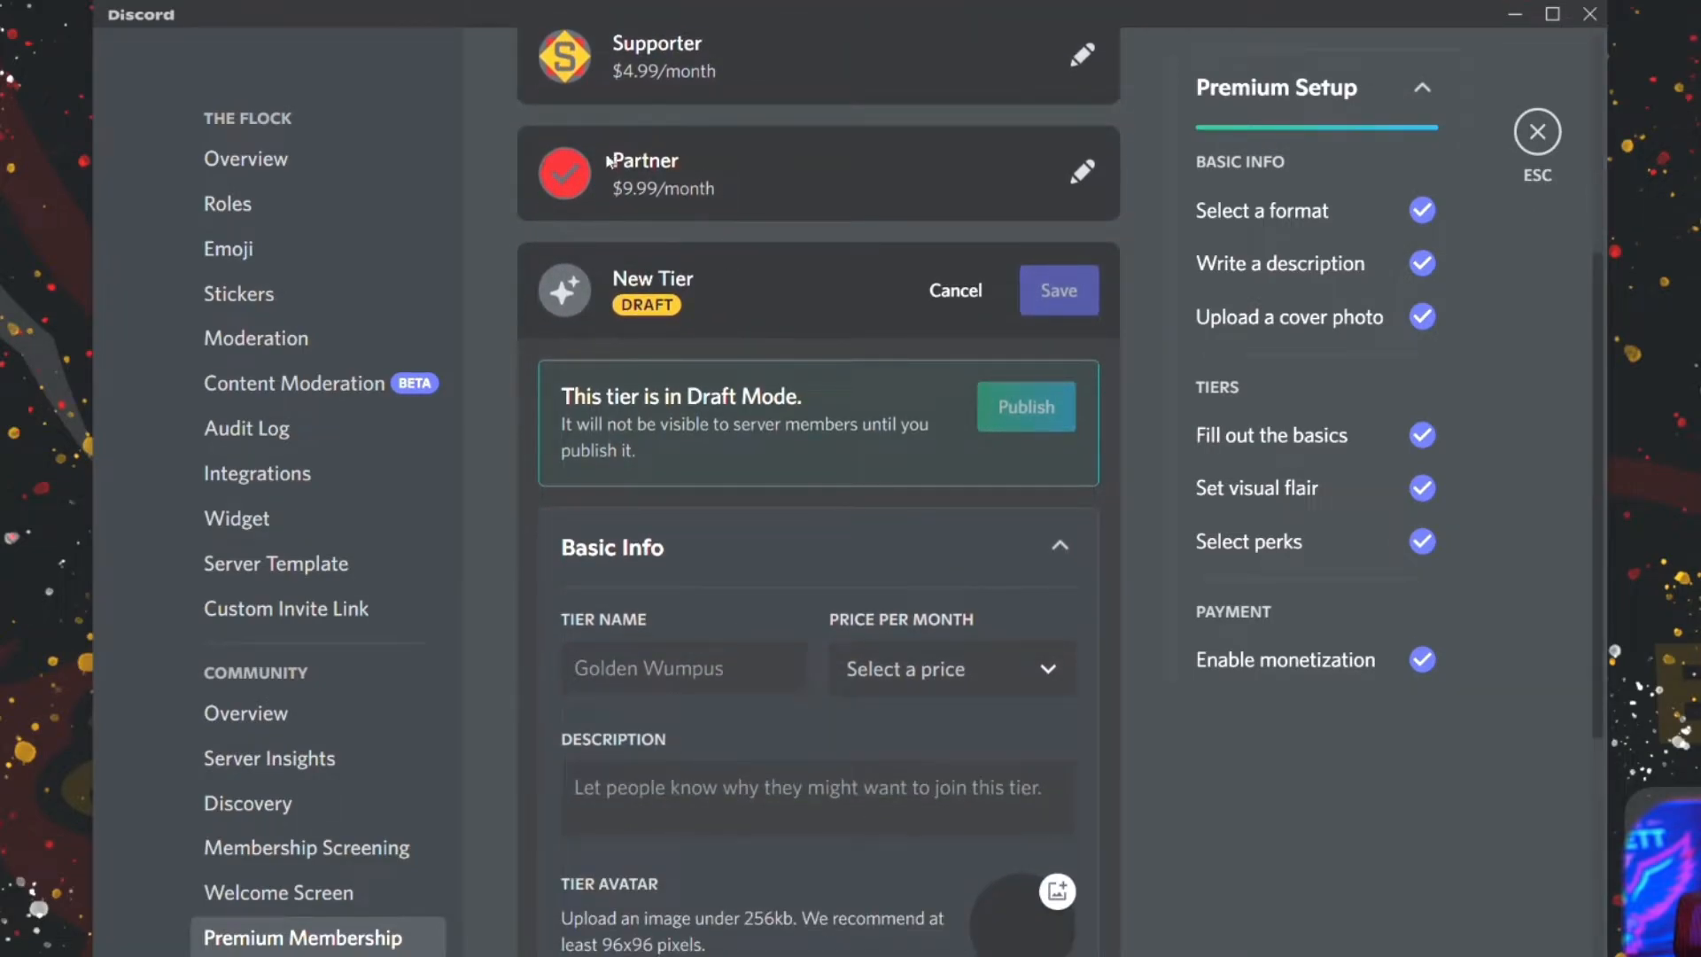
{"action": "scroll", "coordinate": [790, 421], "scroll_direction": "down", "scroll_amount": 2}
{"action": "left_click", "coordinate": [1007, 458]}
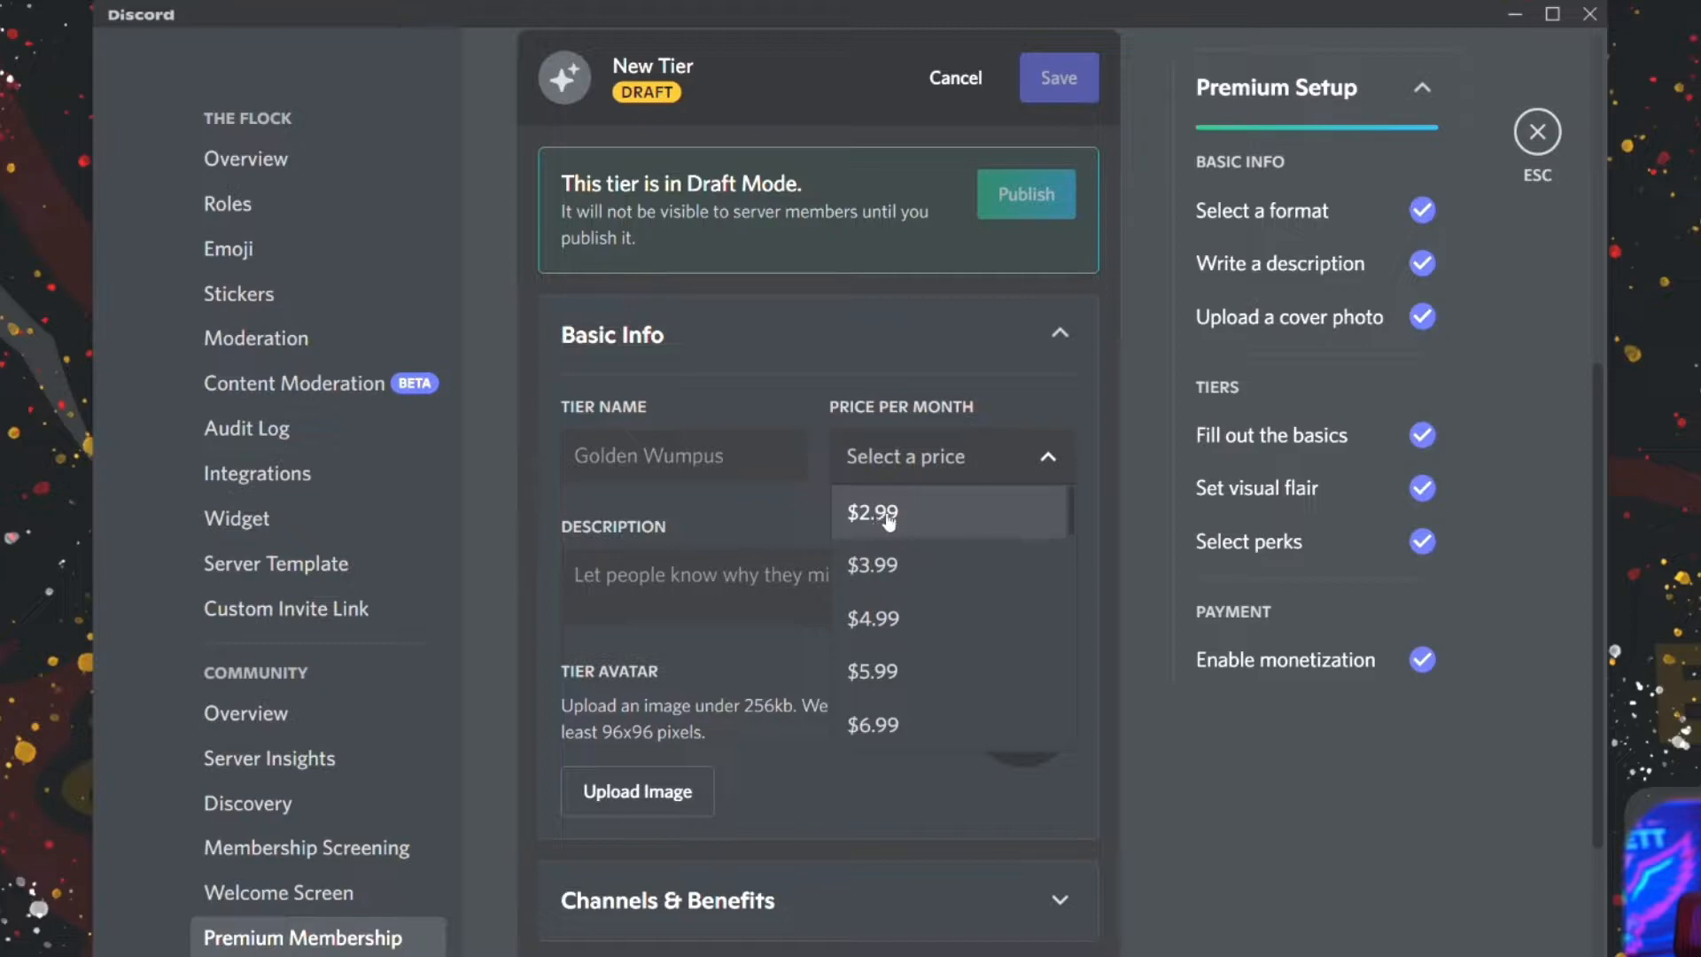
{"action": "scroll", "coordinate": [926, 532], "scroll_direction": "down", "scroll_amount": 15}
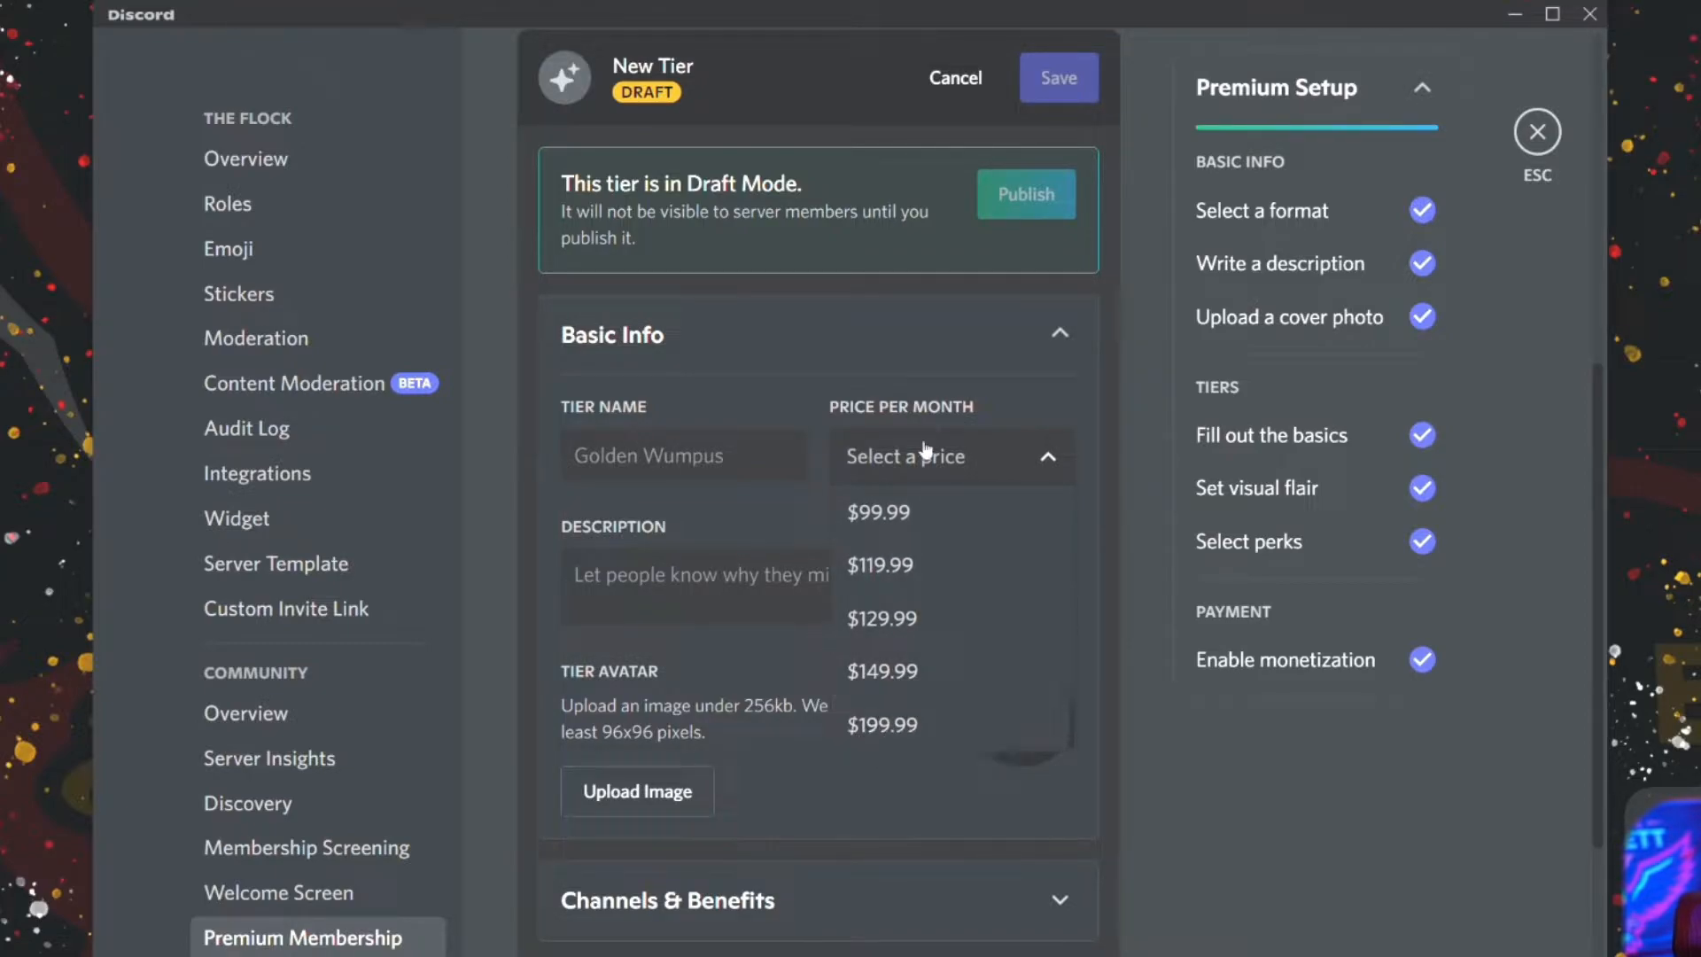
{"action": "left_click", "coordinate": [908, 359]}
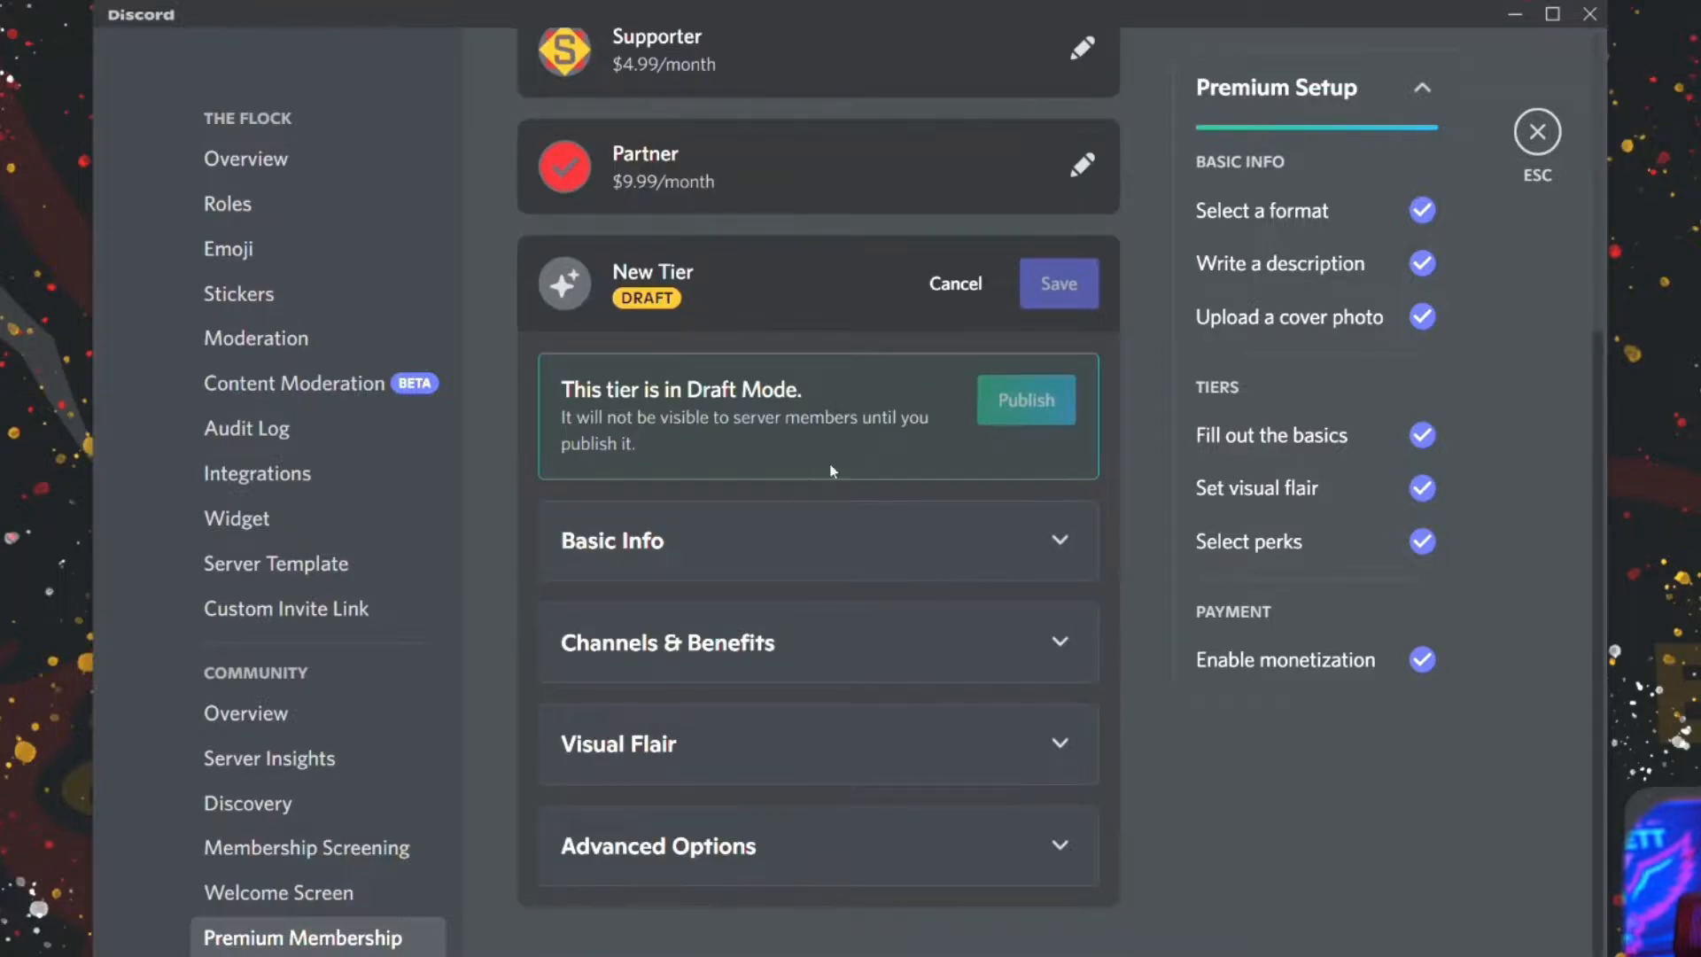
Expand the draft tier's Basic Info section and look over its fields alongside the existing Supporter and Partner tiers.
{"action": "left_click", "coordinate": [979, 539]}
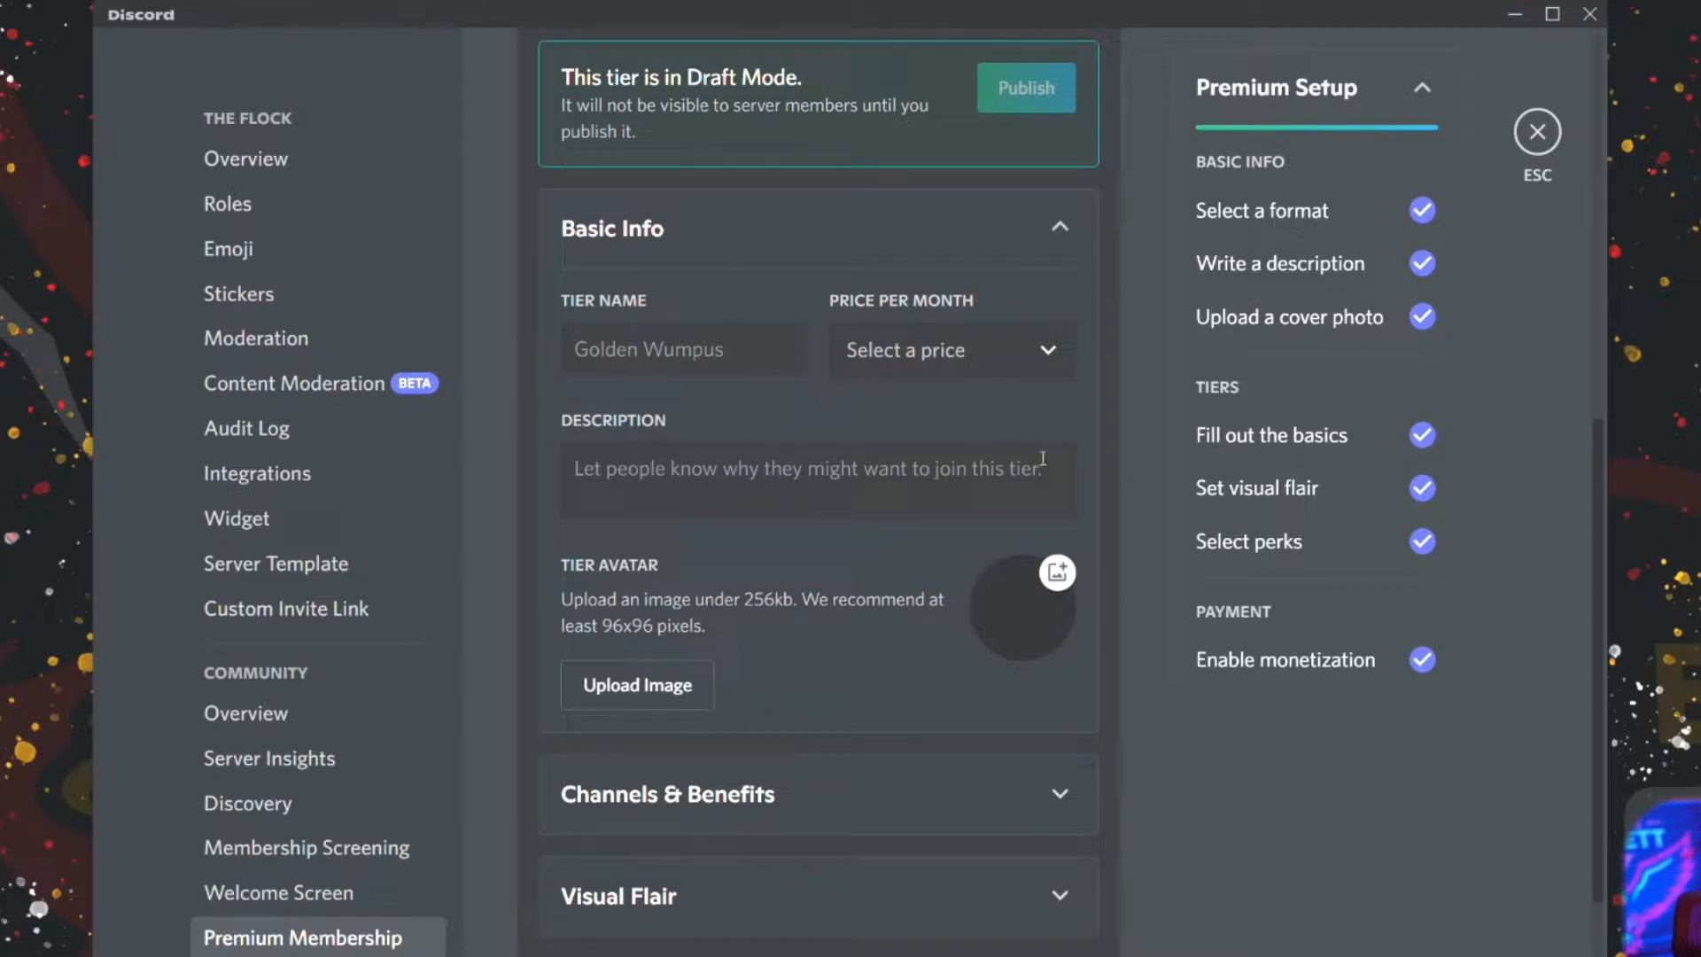
{"action": "scroll", "coordinate": [819, 497], "scroll_direction": "down", "scroll_amount": 2}
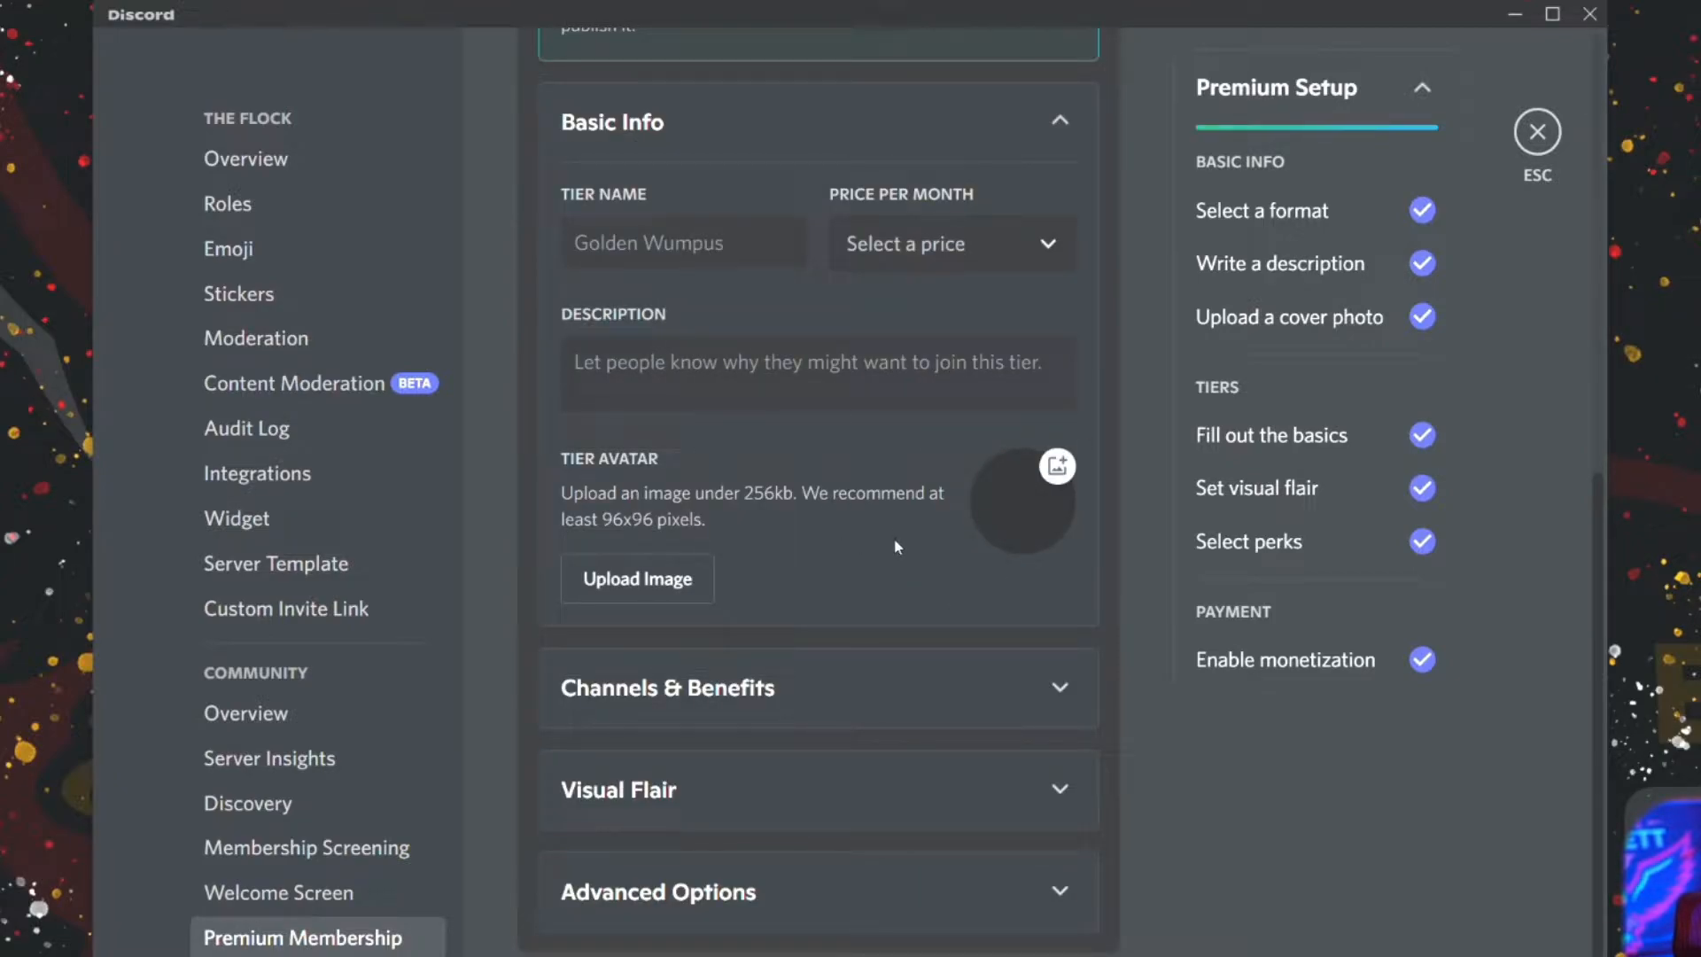
{"action": "scroll", "coordinate": [895, 544], "scroll_direction": "up", "scroll_amount": 8}
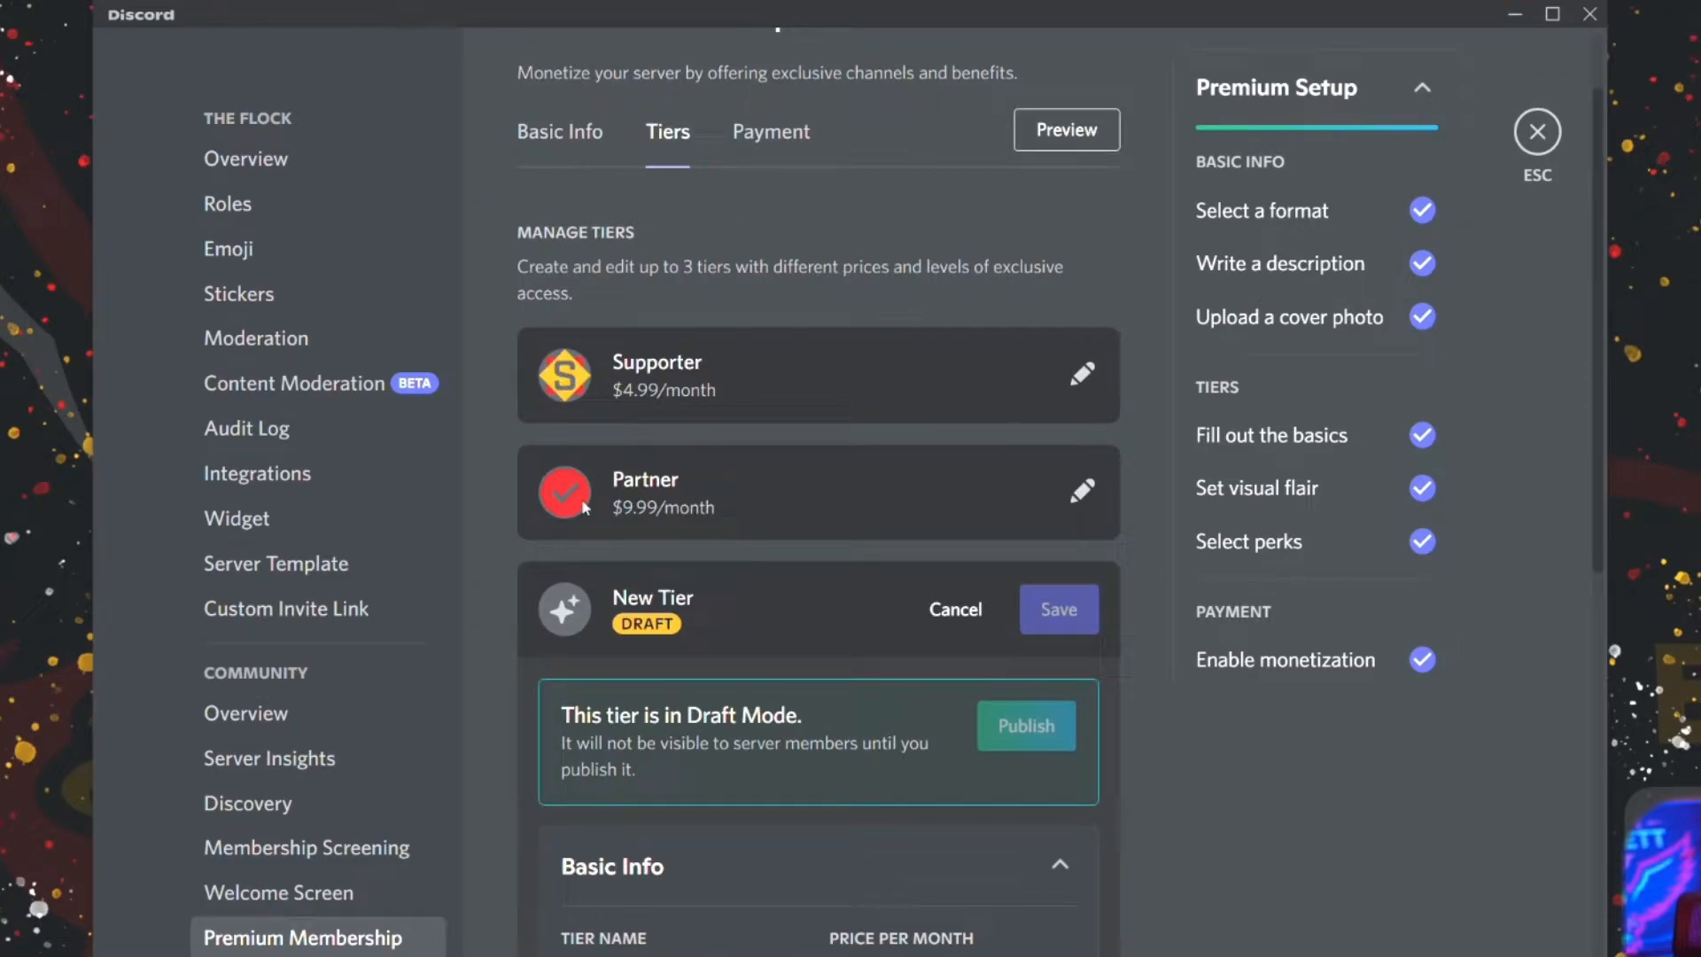
{"action": "scroll", "coordinate": [584, 508], "scroll_direction": "down", "scroll_amount": 8}
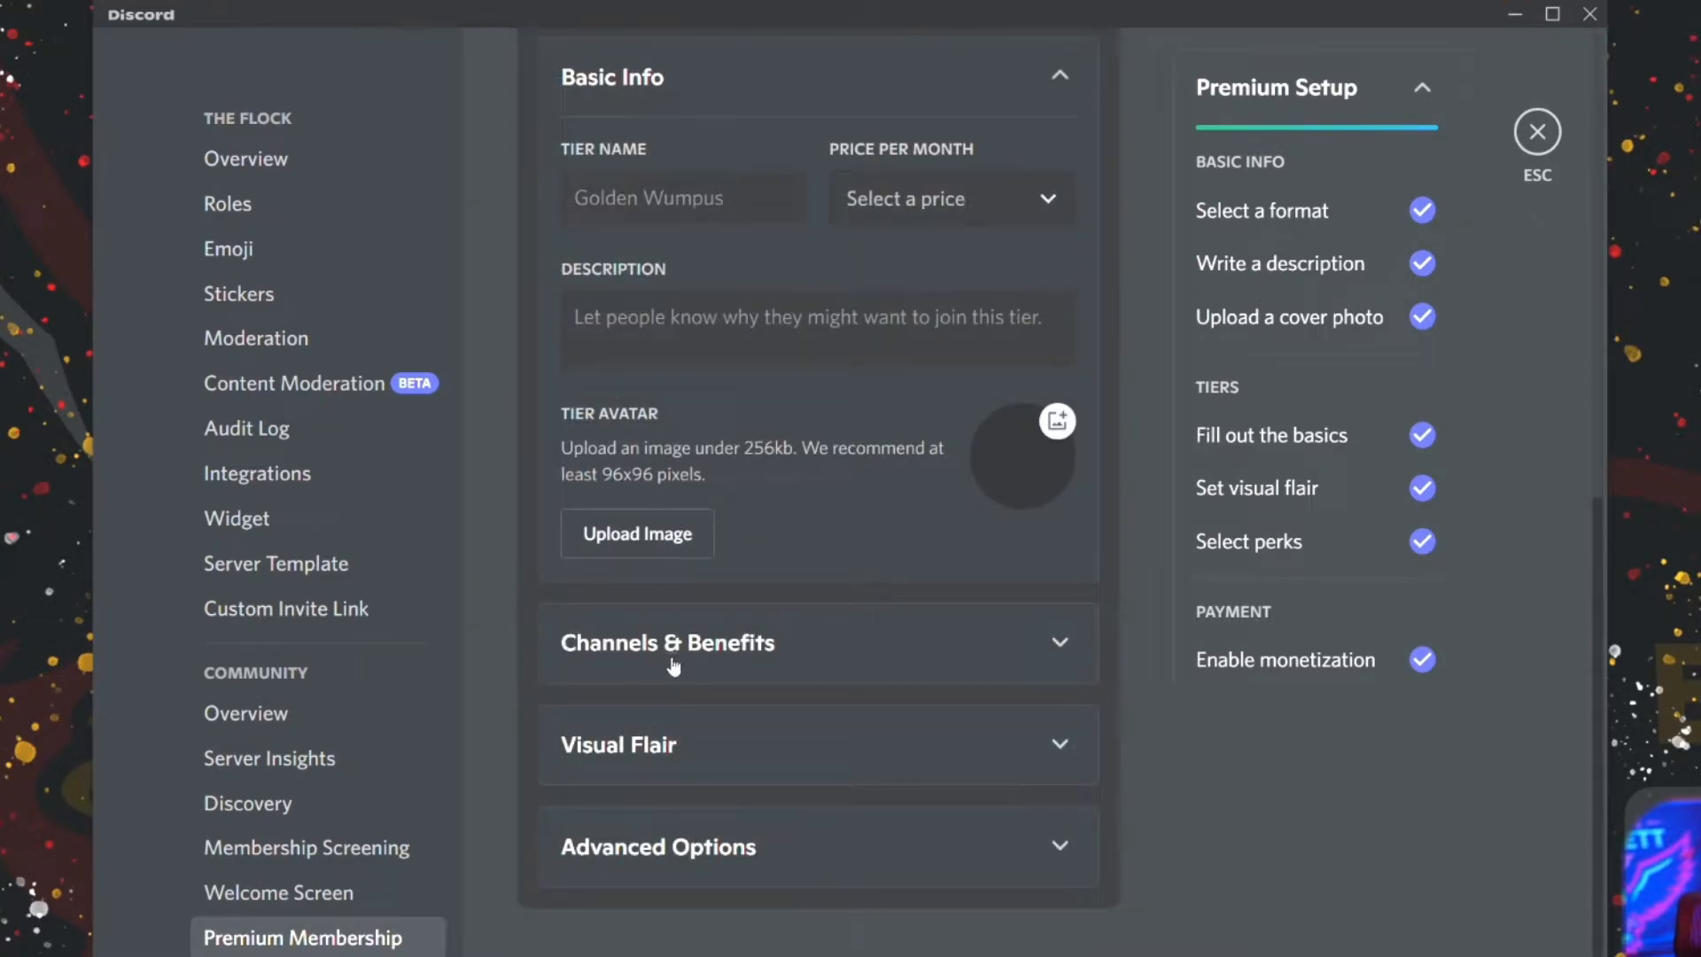
Expand the draft tier's Channels & Benefits section, review the perks importable from the Partner tier, and close the import dialog without adding them.
{"action": "left_click", "coordinate": [1056, 643]}
{"action": "scroll", "coordinate": [889, 541], "scroll_direction": "down", "scroll_amount": 3}
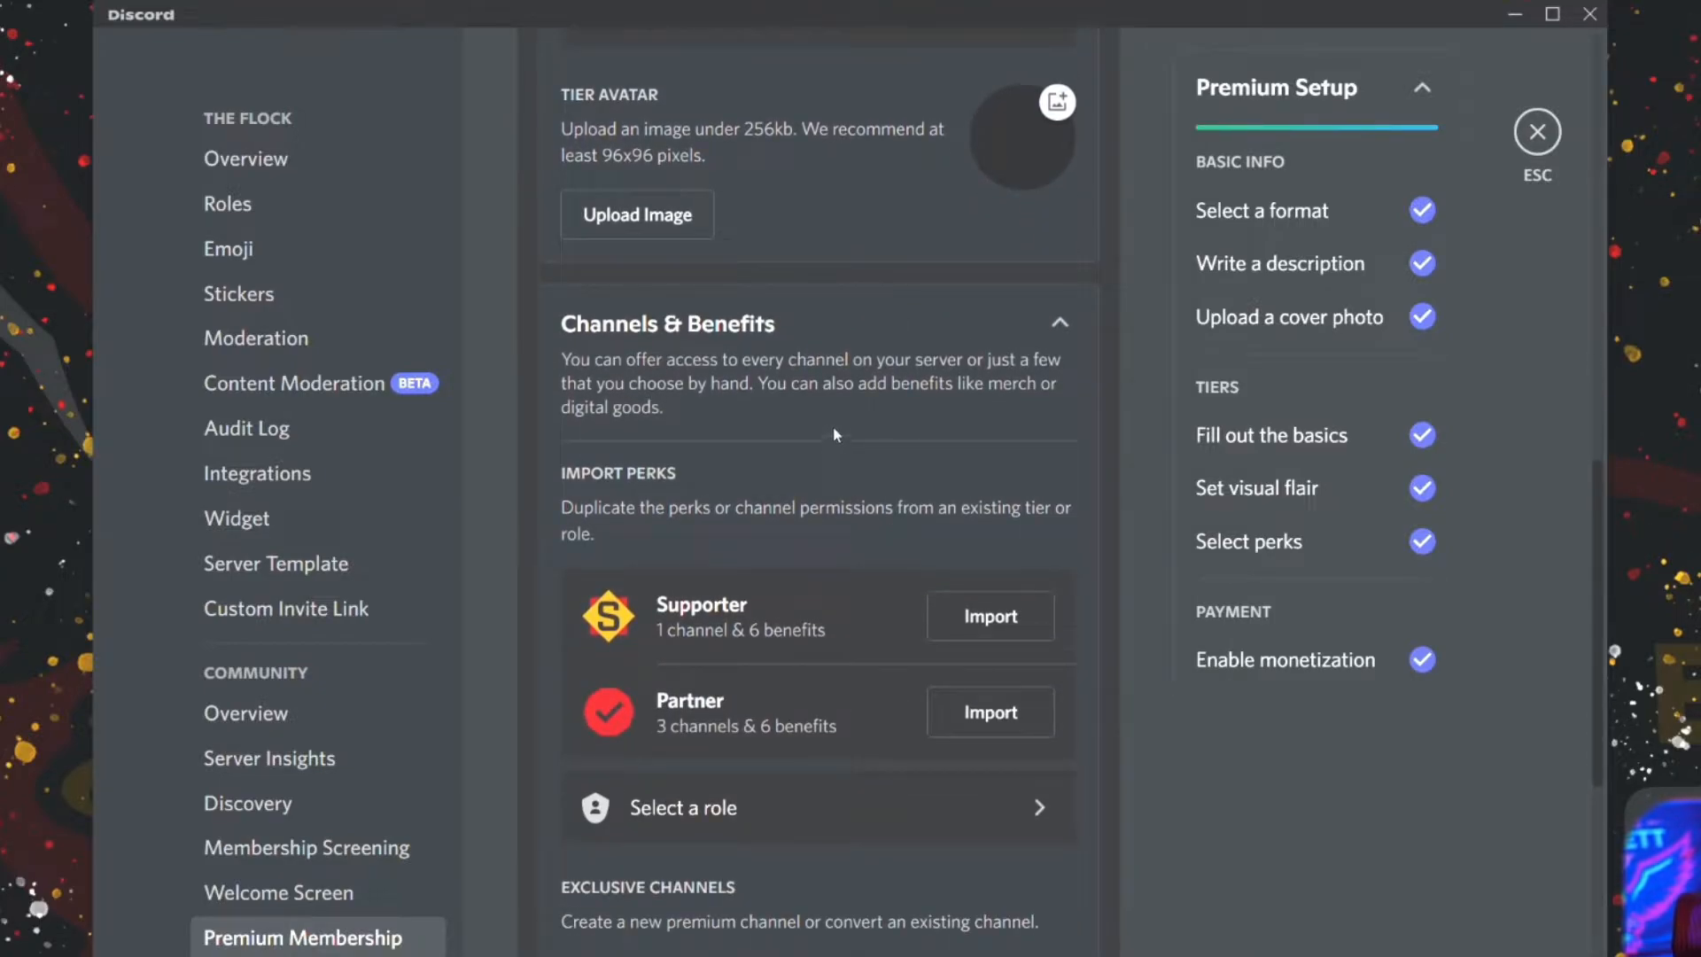
{"action": "scroll", "coordinate": [791, 440], "scroll_direction": "down", "scroll_amount": 2}
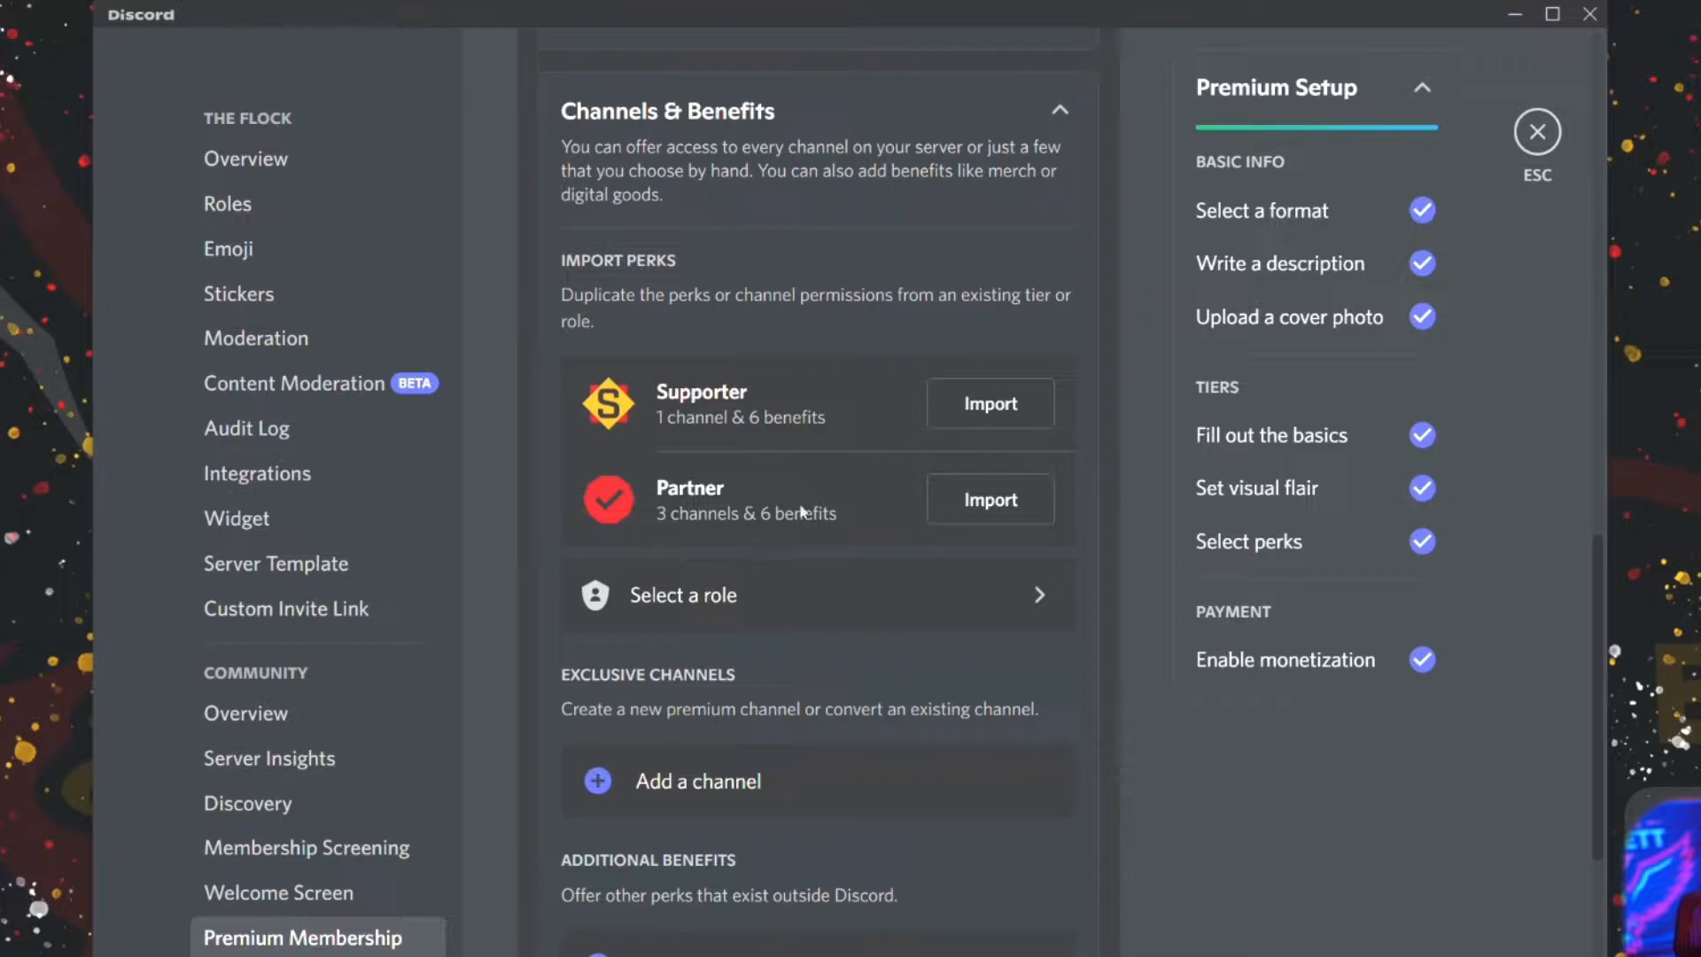
{"action": "left_click", "coordinate": [1007, 516]}
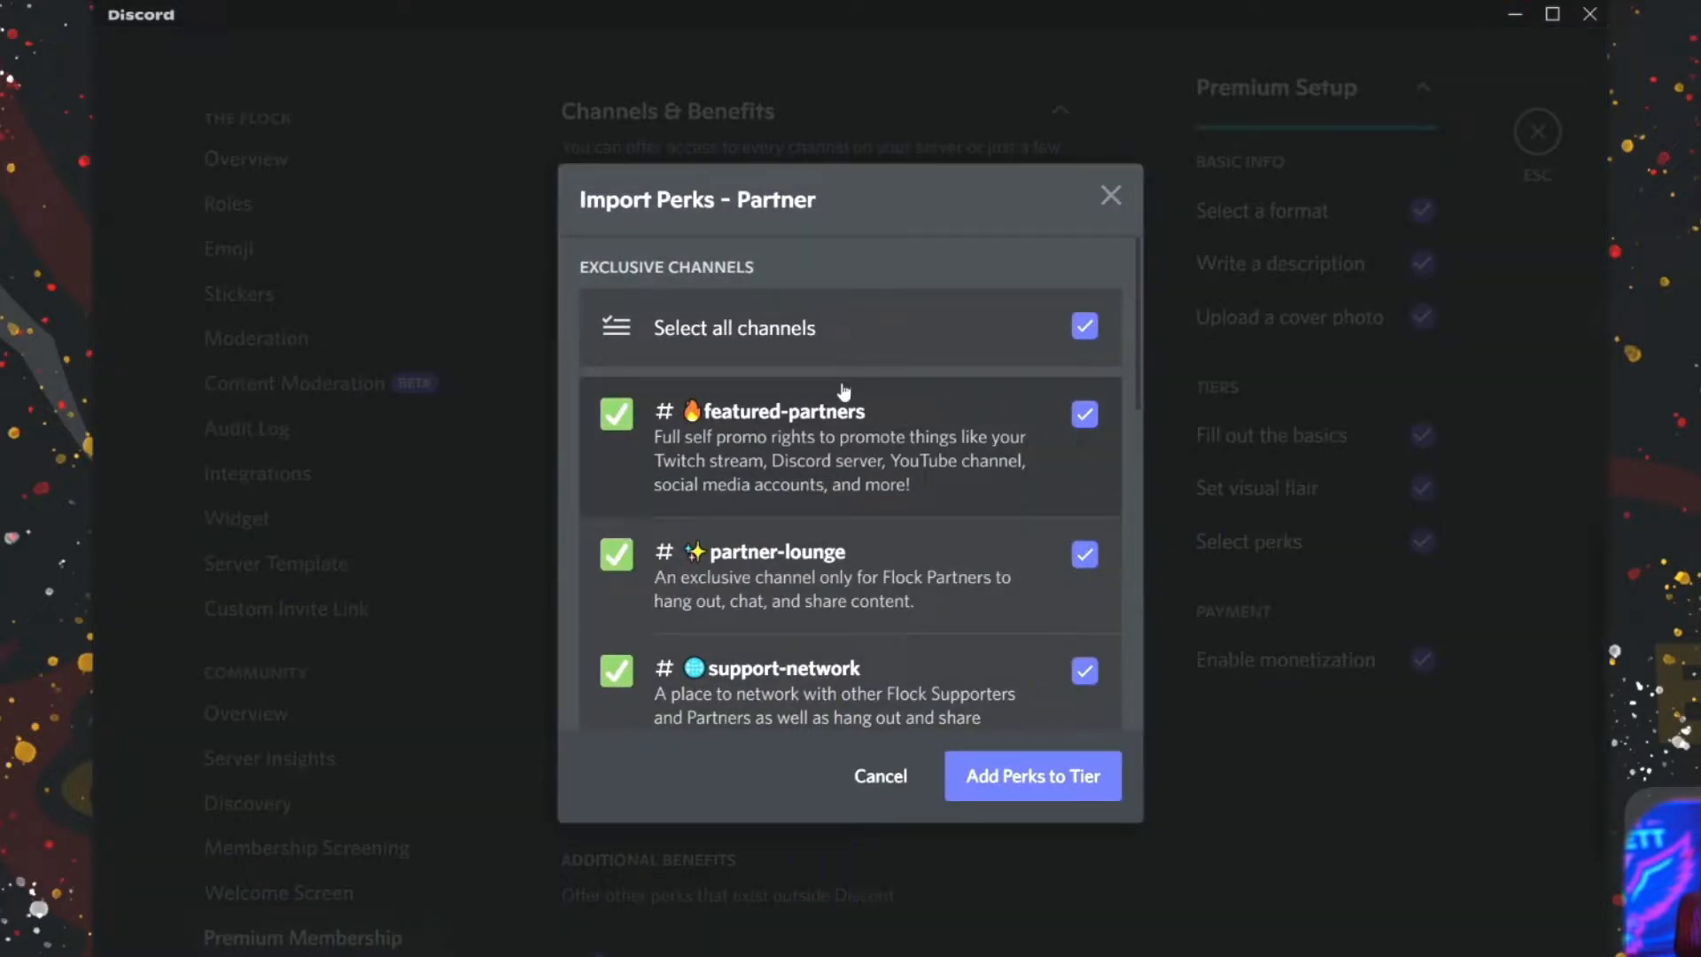
{"action": "scroll", "coordinate": [852, 450], "scroll_direction": "down", "scroll_amount": 5}
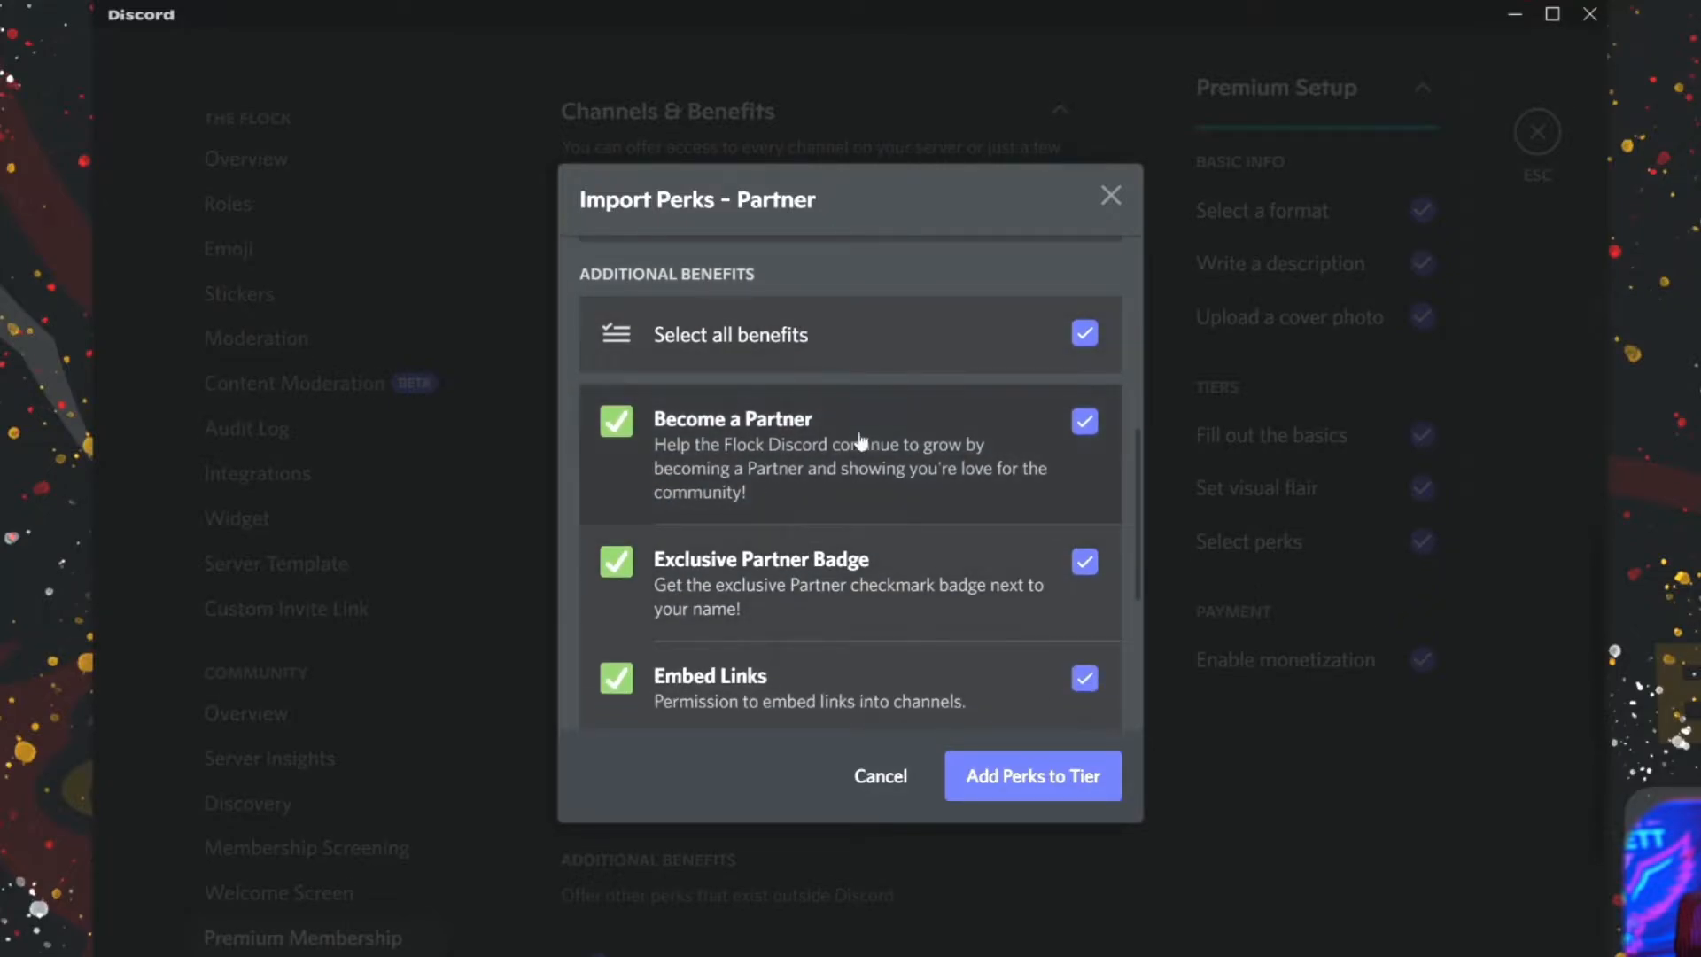
{"action": "scroll", "coordinate": [851, 429], "scroll_direction": "down", "scroll_amount": 2}
{"action": "scroll", "coordinate": [869, 482], "scroll_direction": "up", "scroll_amount": 5}
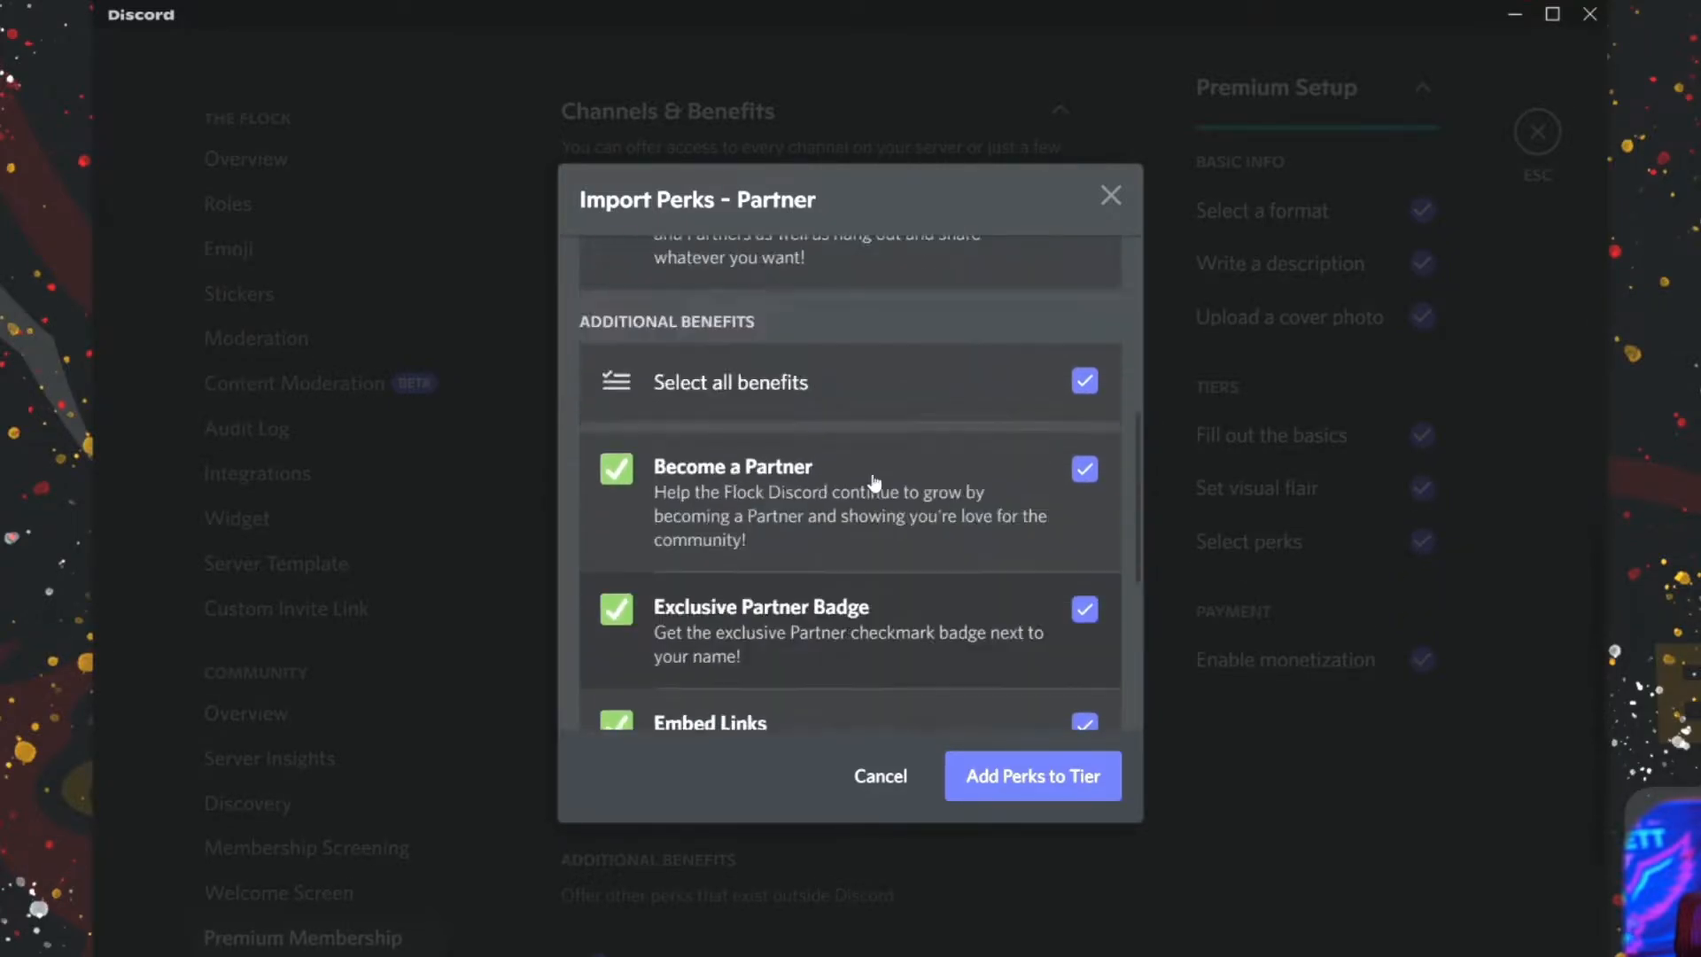
{"action": "left_click", "coordinate": [1112, 197]}
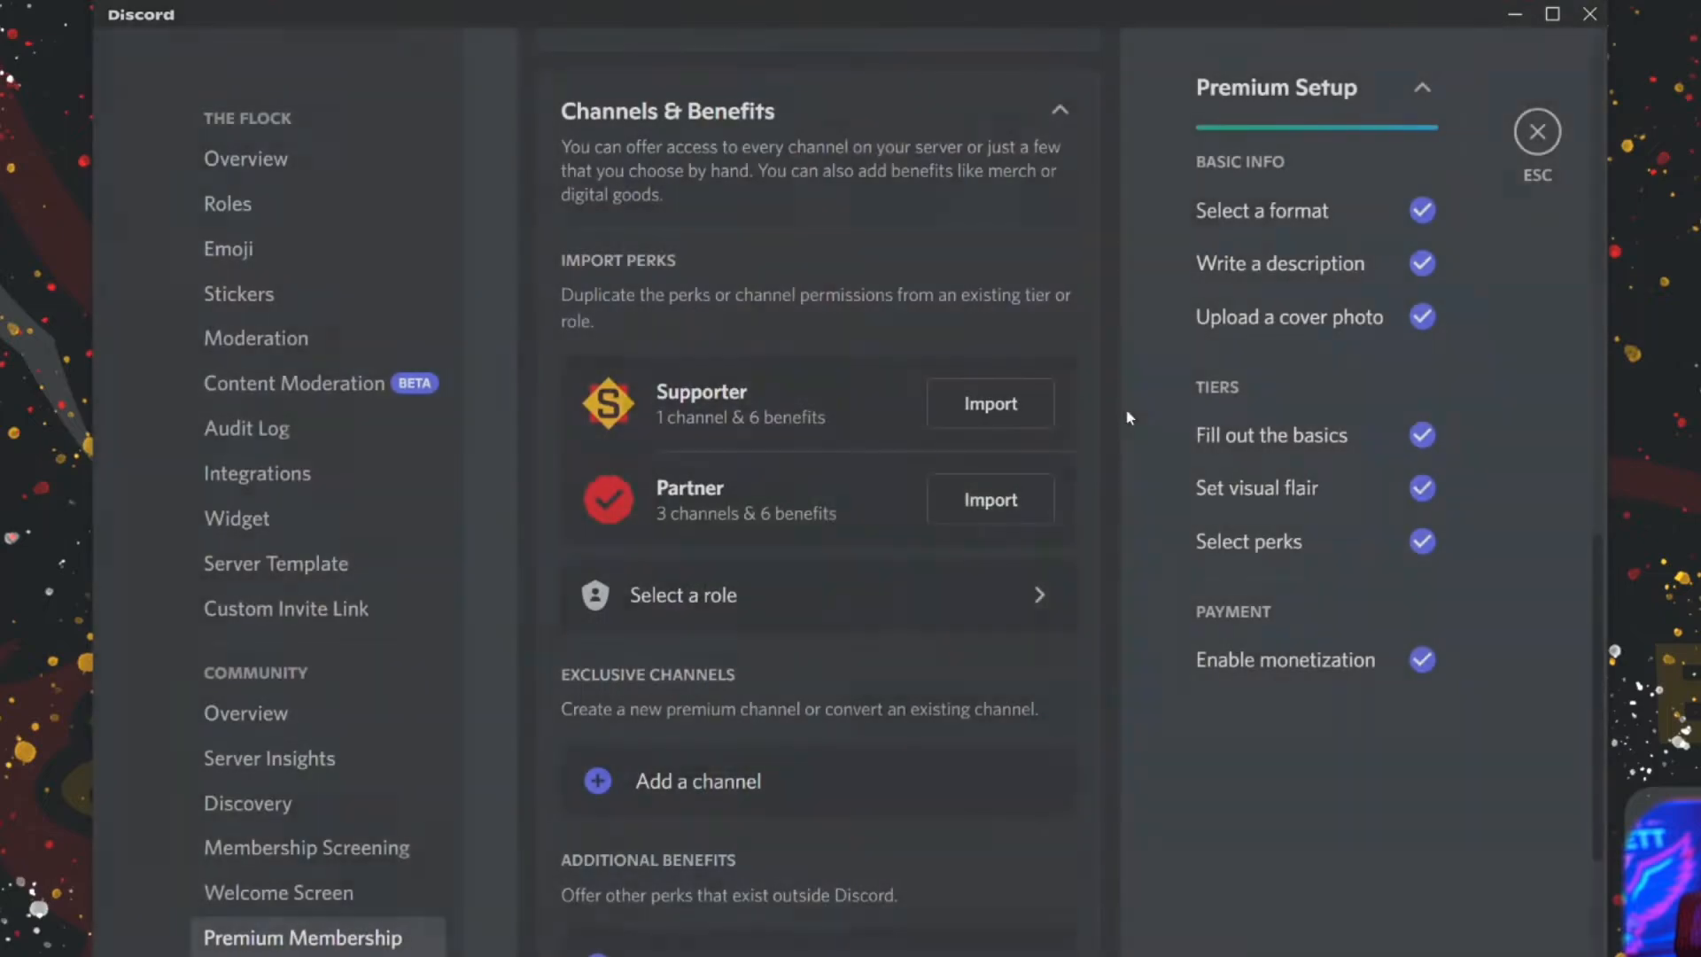
Look through the channels available as an exclusive channel for the draft tier, and close the dialog without adding one.
{"action": "scroll", "coordinate": [836, 549], "scroll_direction": "down", "scroll_amount": 4}
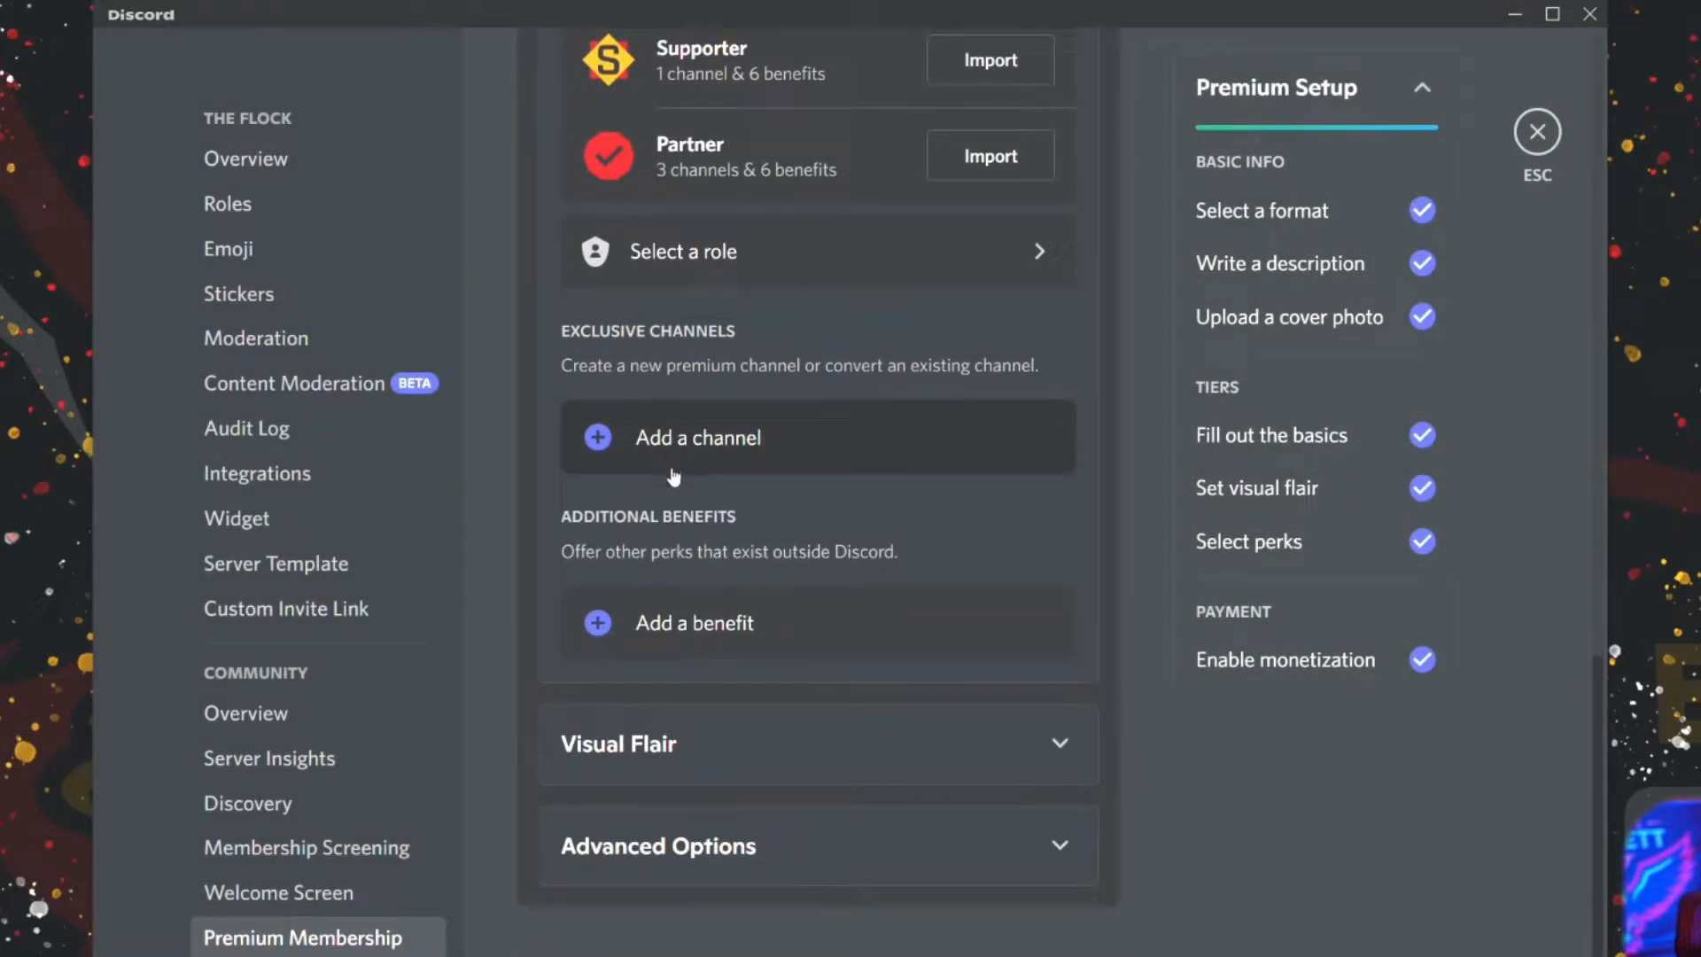
{"action": "scroll", "coordinate": [793, 539], "scroll_direction": "up", "scroll_amount": 4}
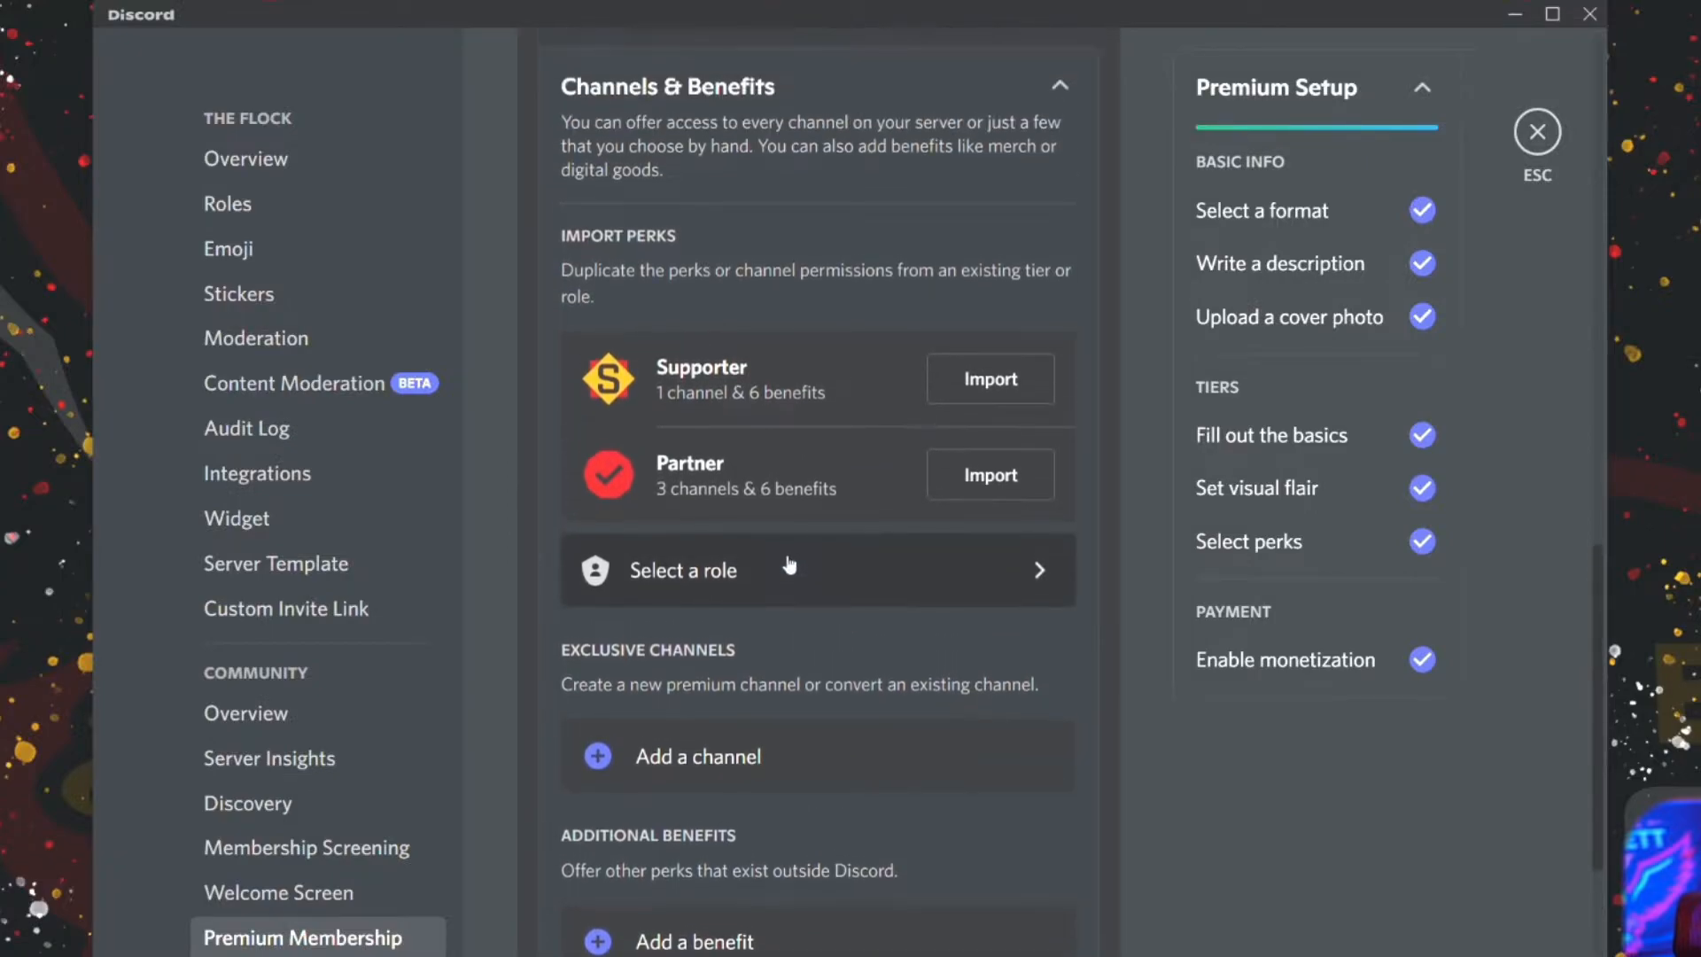
{"action": "scroll", "coordinate": [817, 576], "scroll_direction": "down", "scroll_amount": 3}
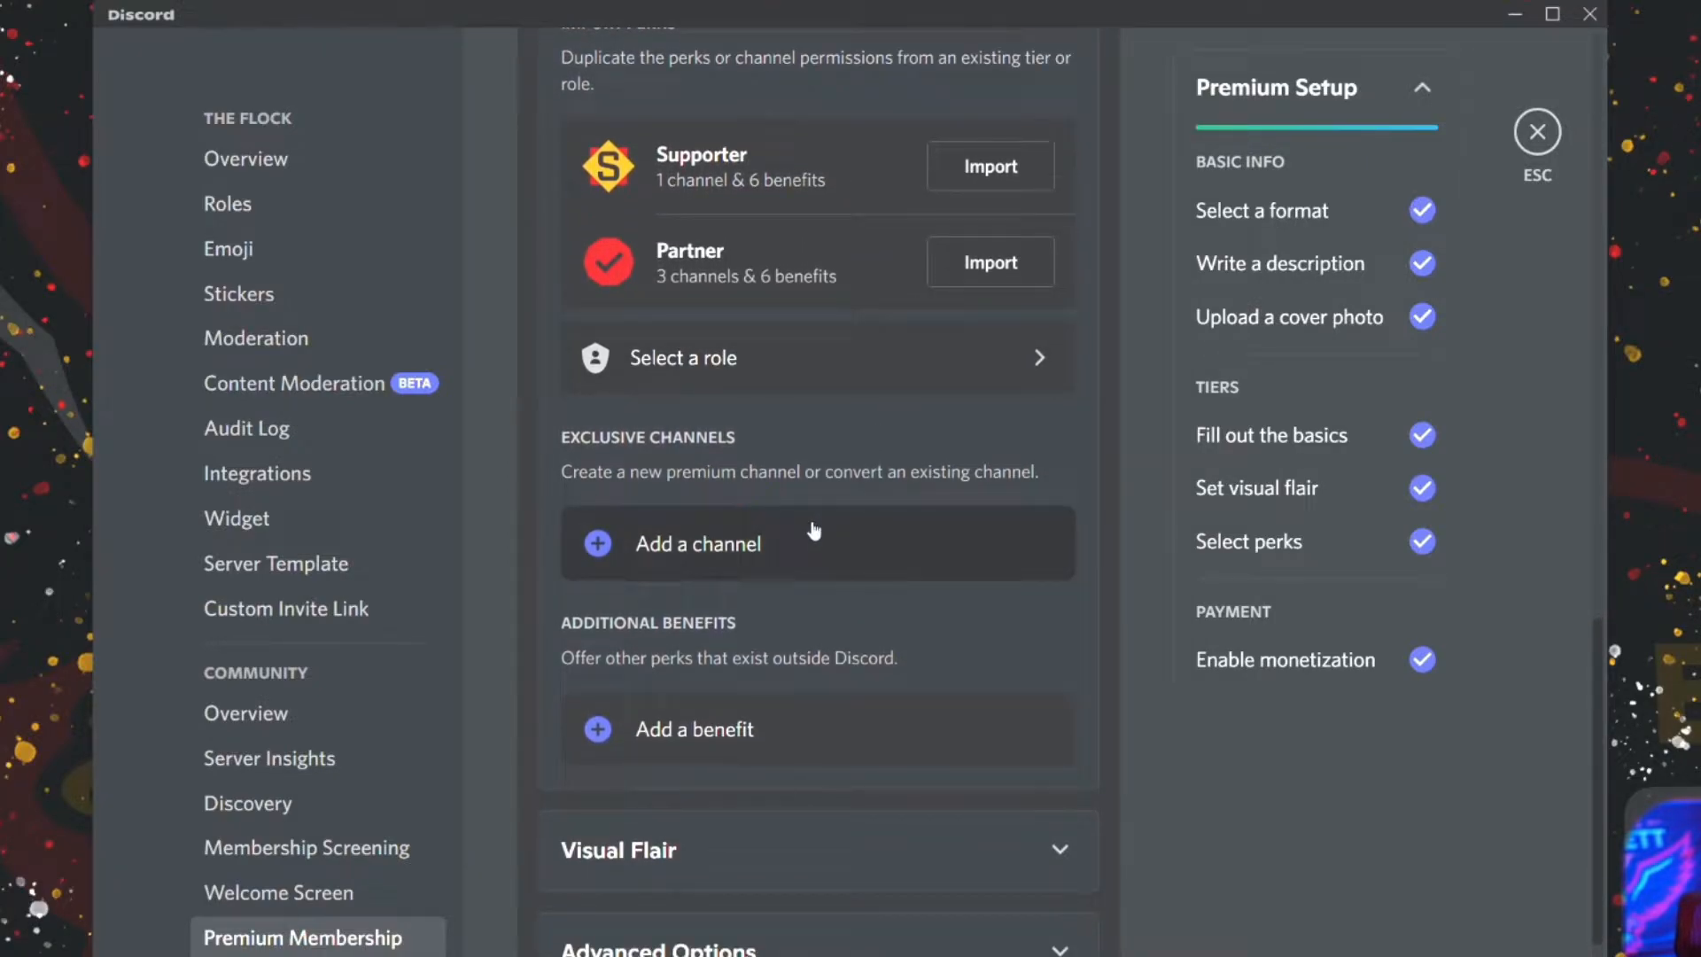
{"action": "left_click", "coordinate": [739, 554]}
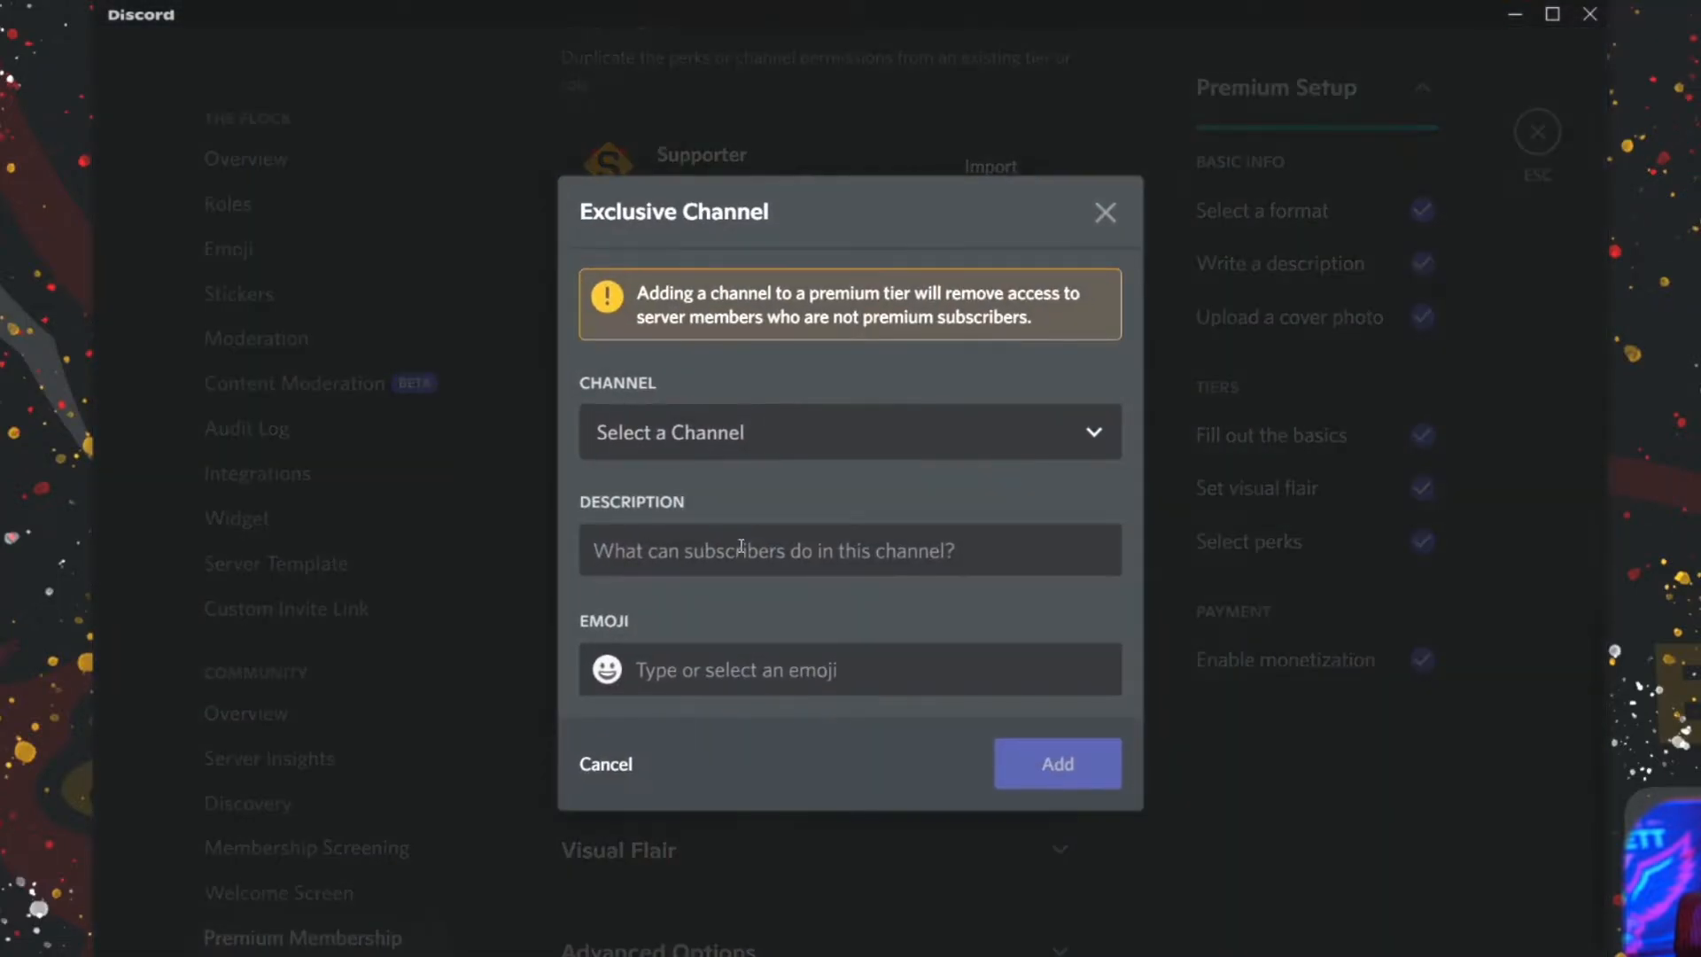
{"action": "left_click", "coordinate": [966, 436]}
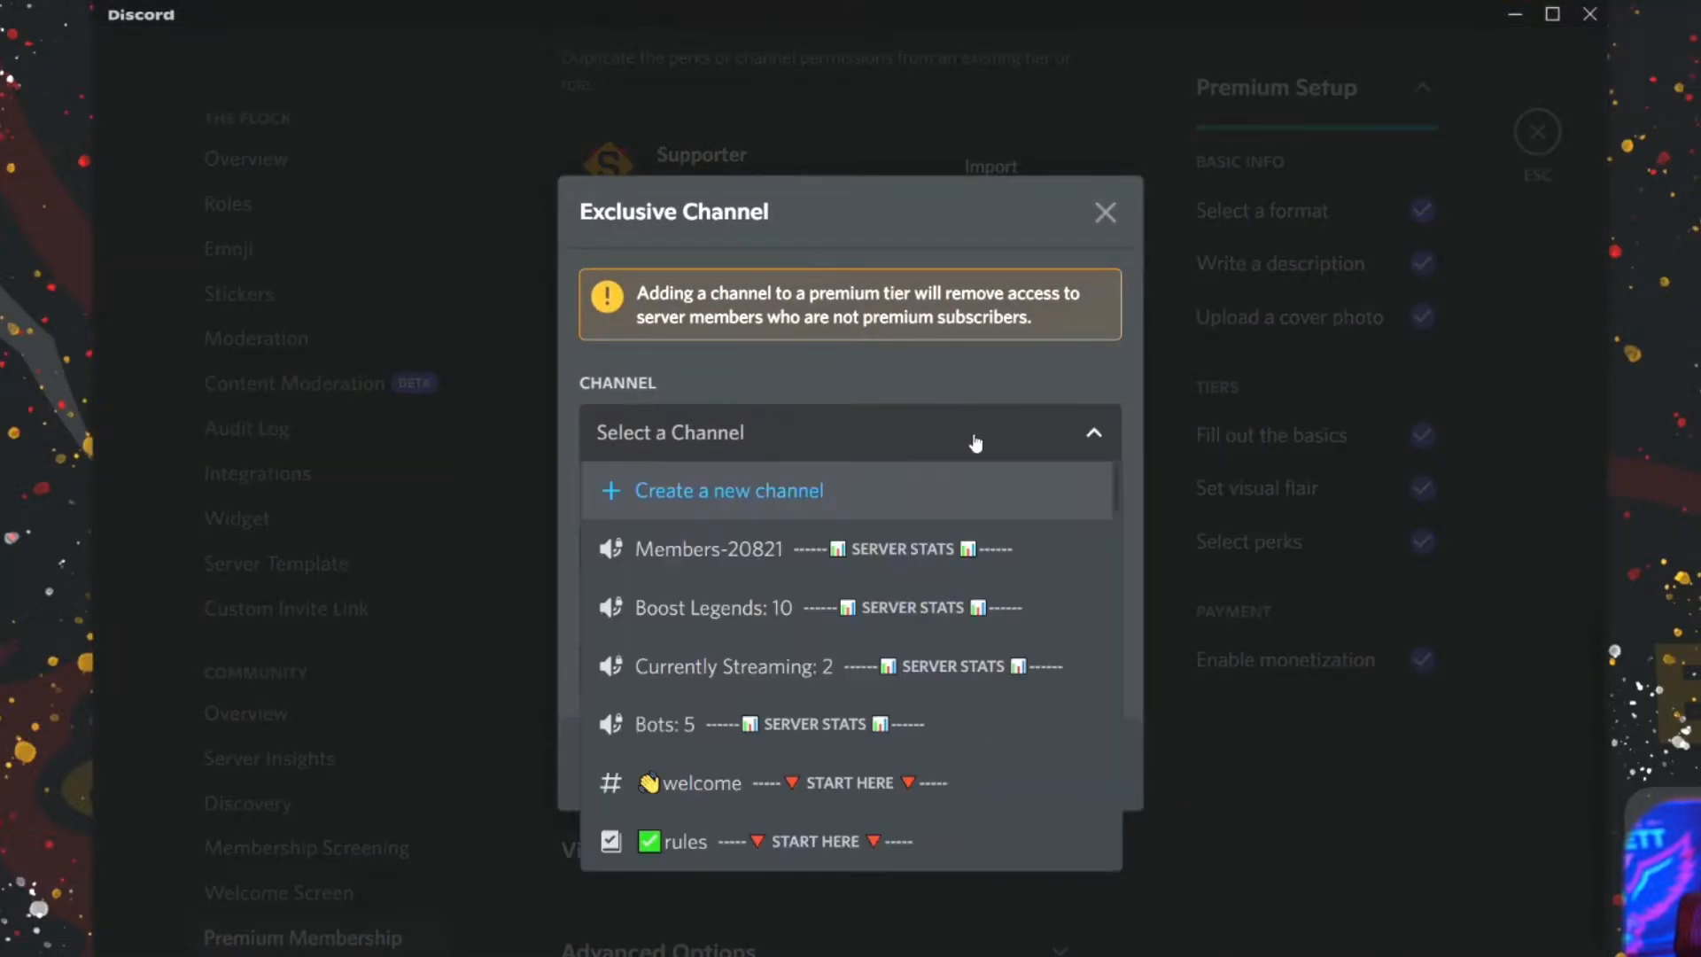
{"action": "scroll", "coordinate": [948, 620], "scroll_direction": "down", "scroll_amount": 5}
{"action": "scroll", "coordinate": [935, 581], "scroll_direction": "down", "scroll_amount": 3}
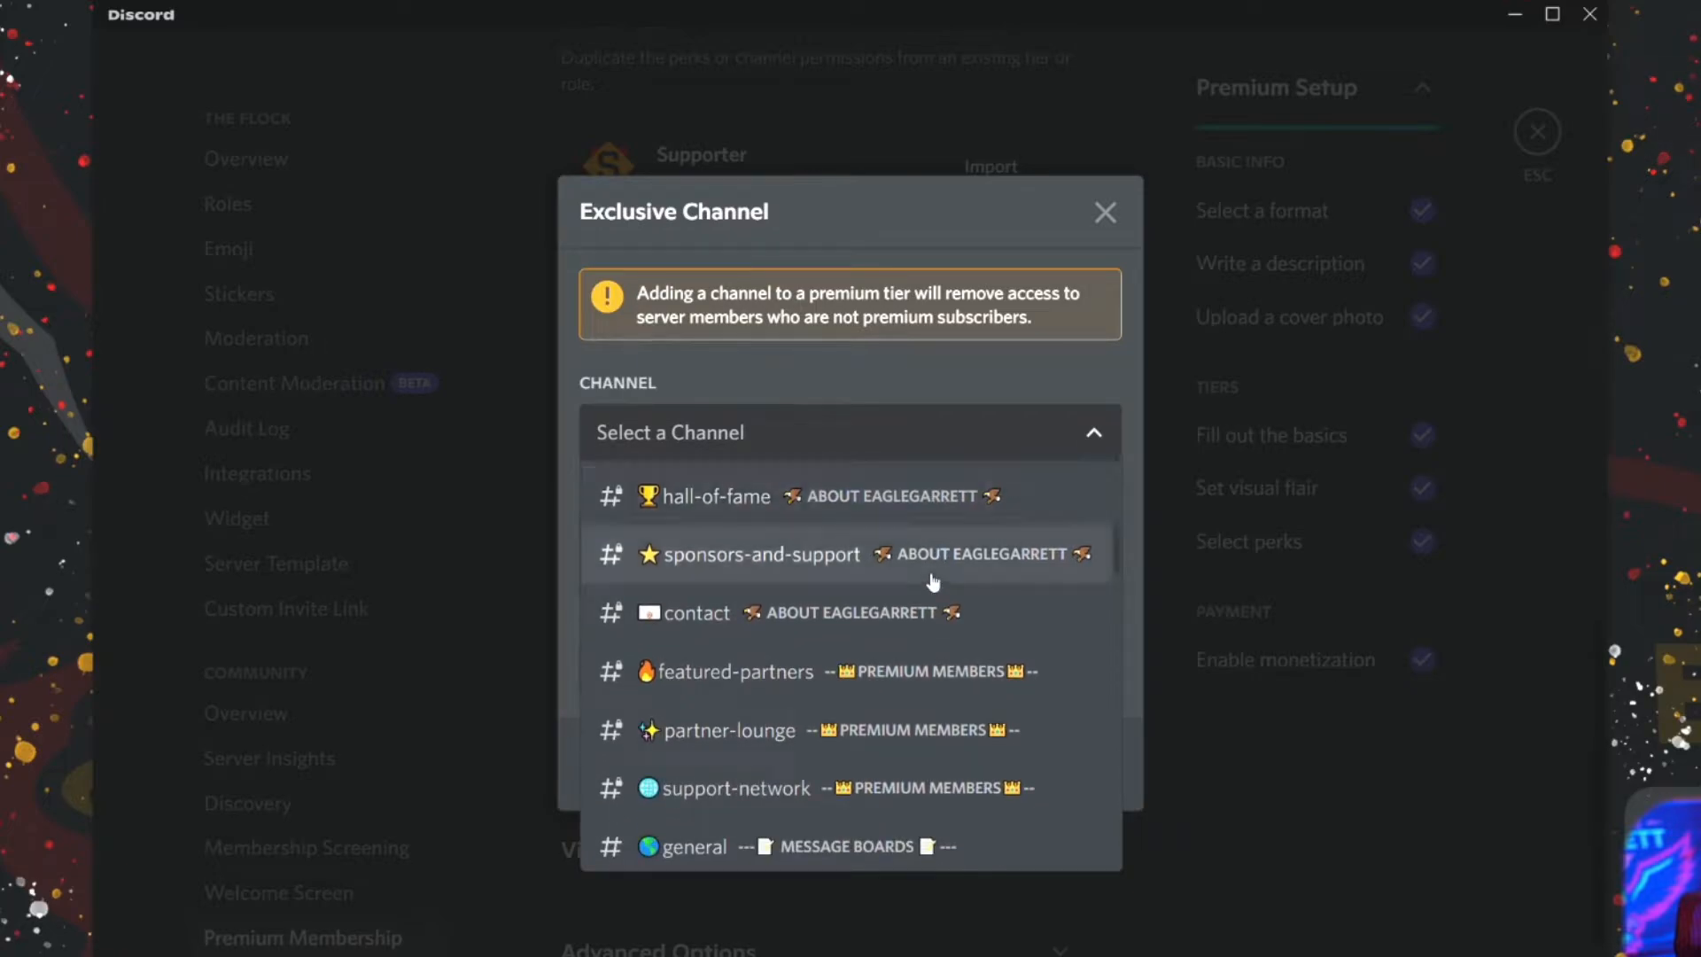
{"action": "scroll", "coordinate": [933, 595], "scroll_direction": "down", "scroll_amount": 5}
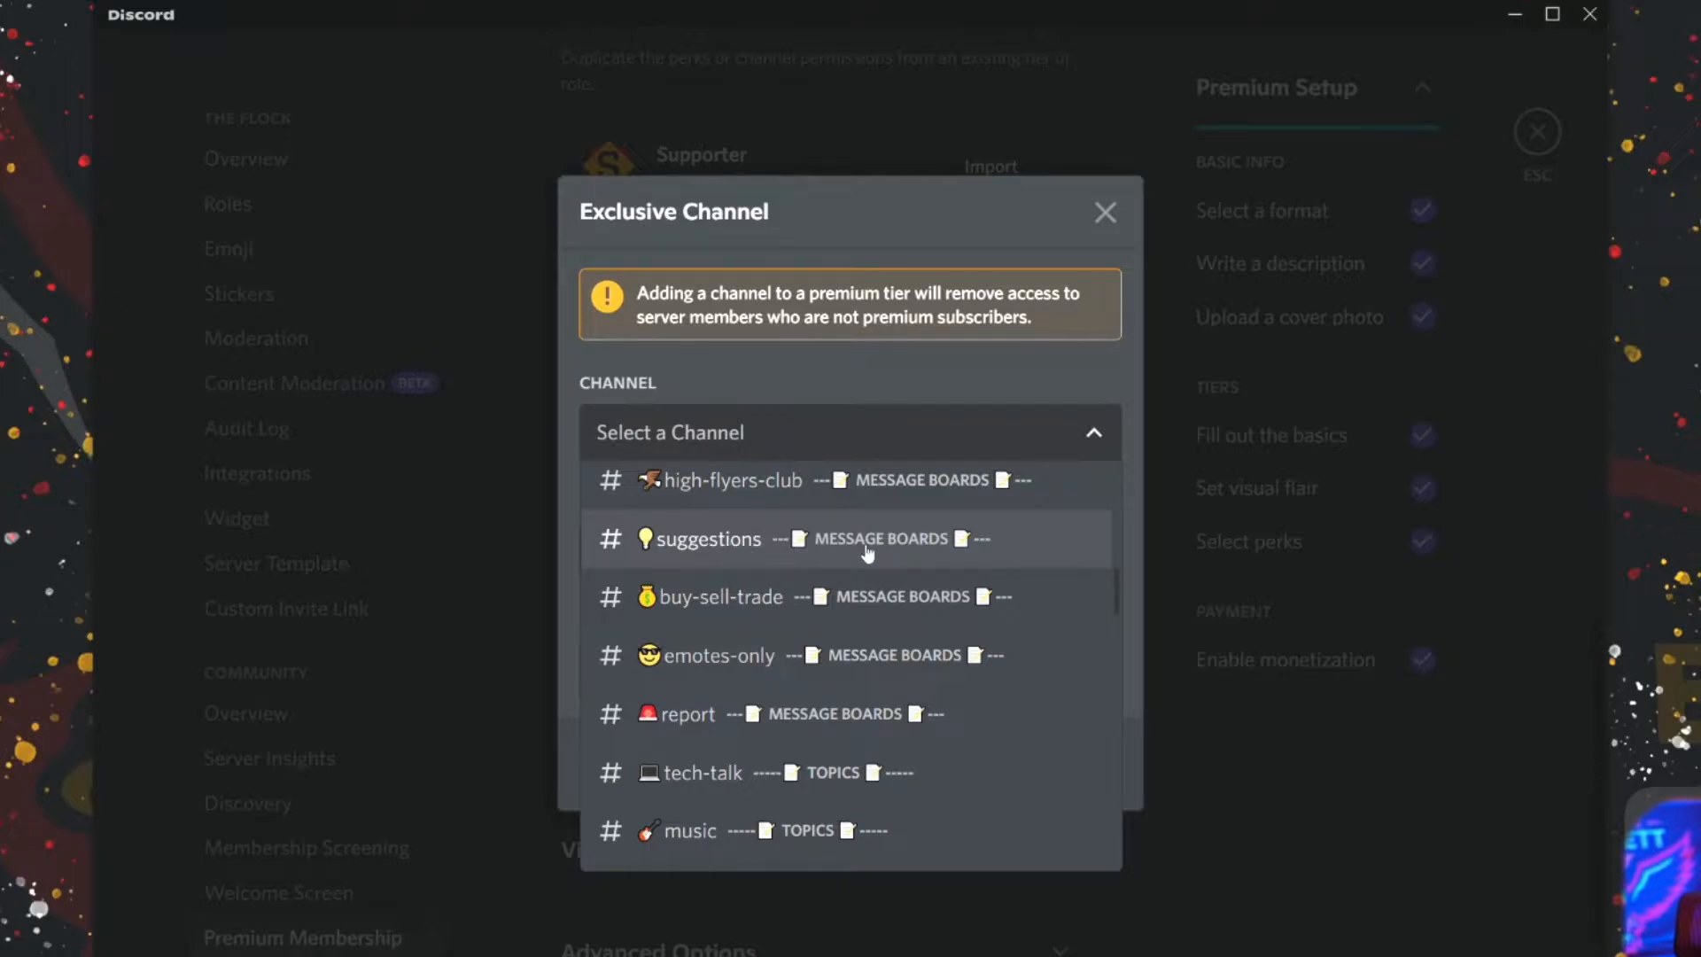
{"action": "left_click", "coordinate": [1105, 212]}
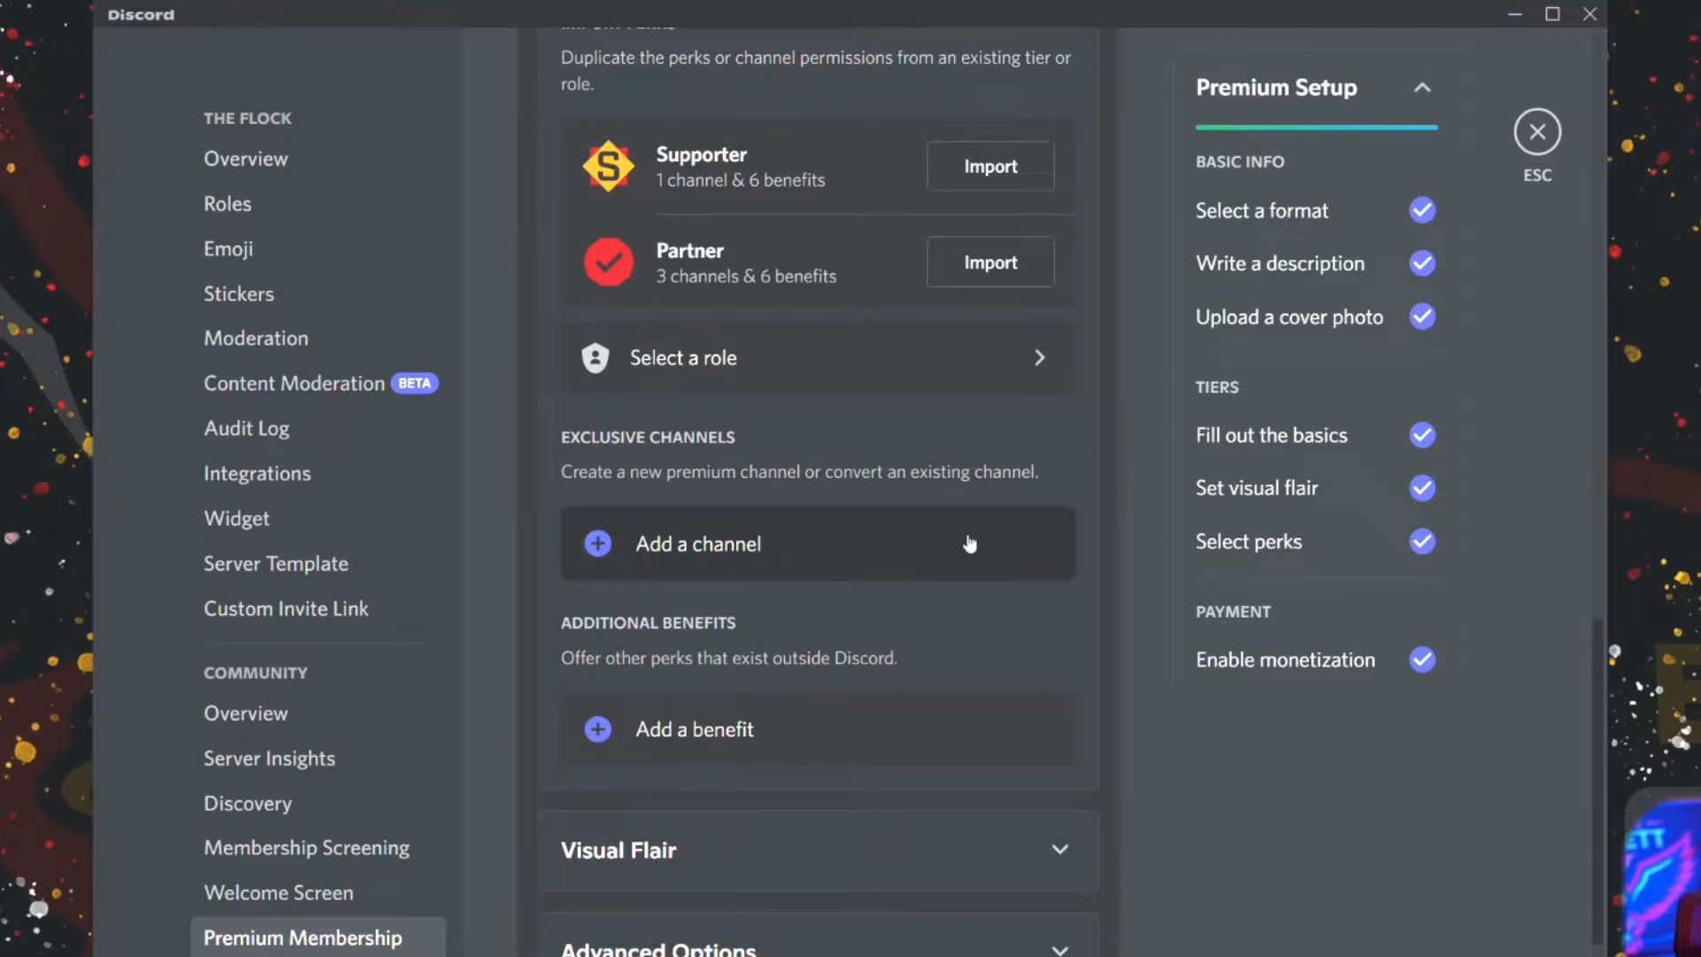
Examine the form for an additional benefit on the draft tier, browse its emoji choices, and cancel without adding a benefit.
{"action": "scroll", "coordinate": [840, 543], "scroll_direction": "down", "scroll_amount": 1}
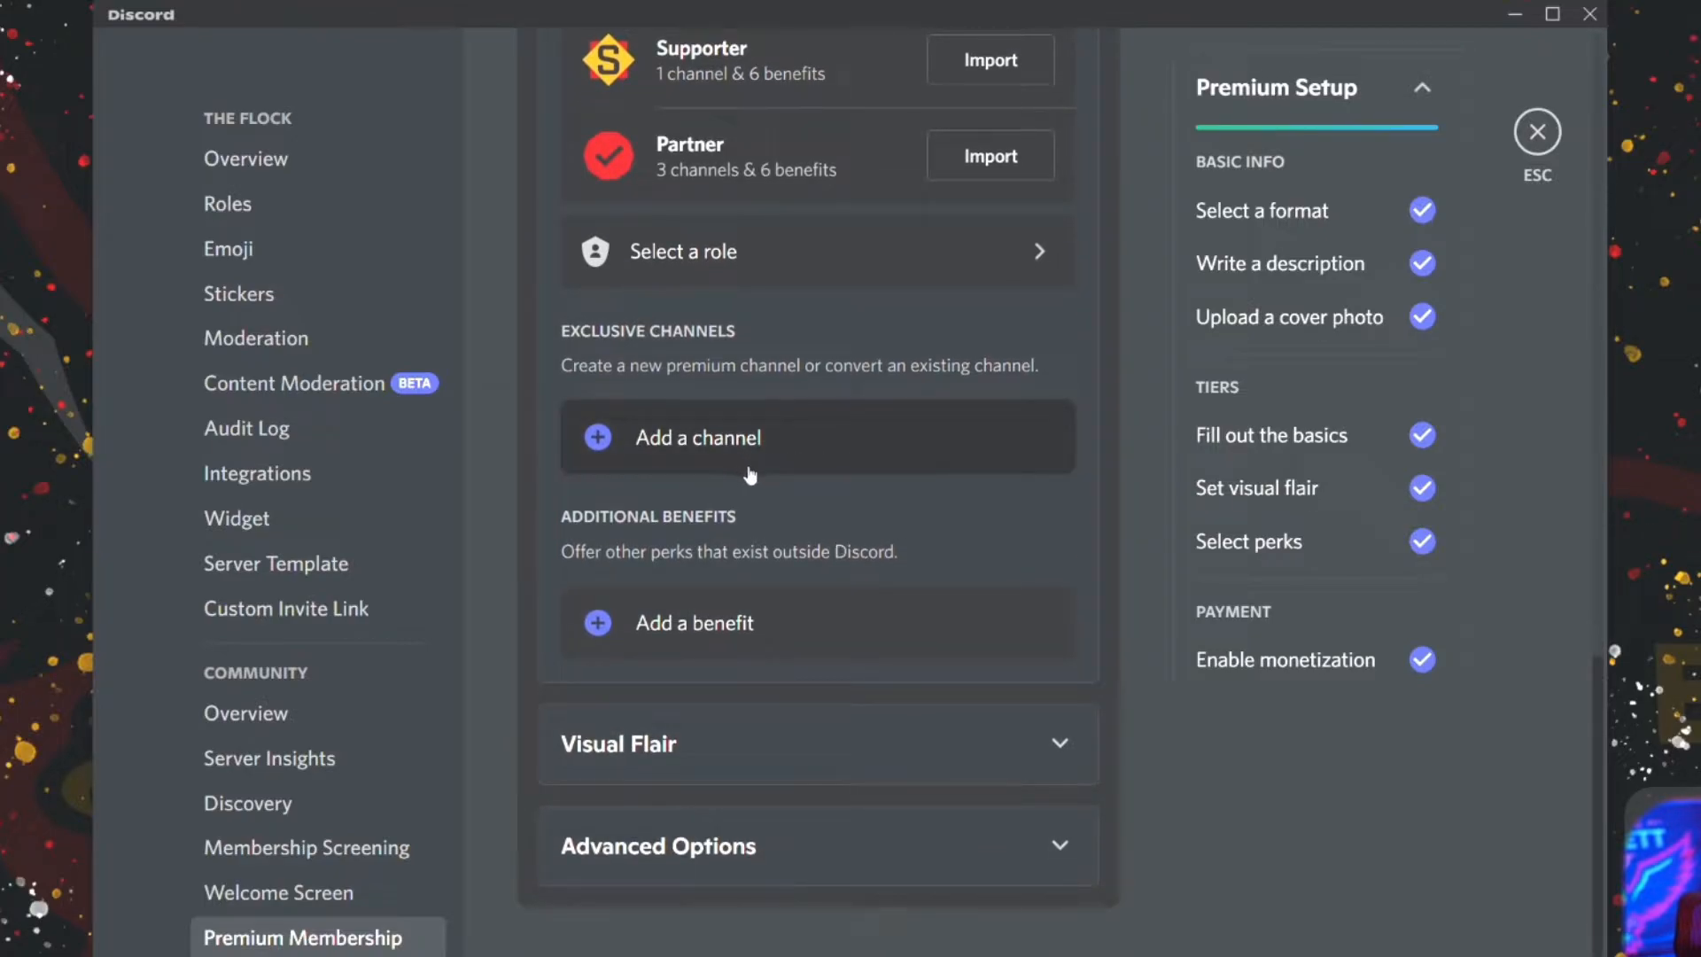
{"action": "left_click", "coordinate": [735, 621]}
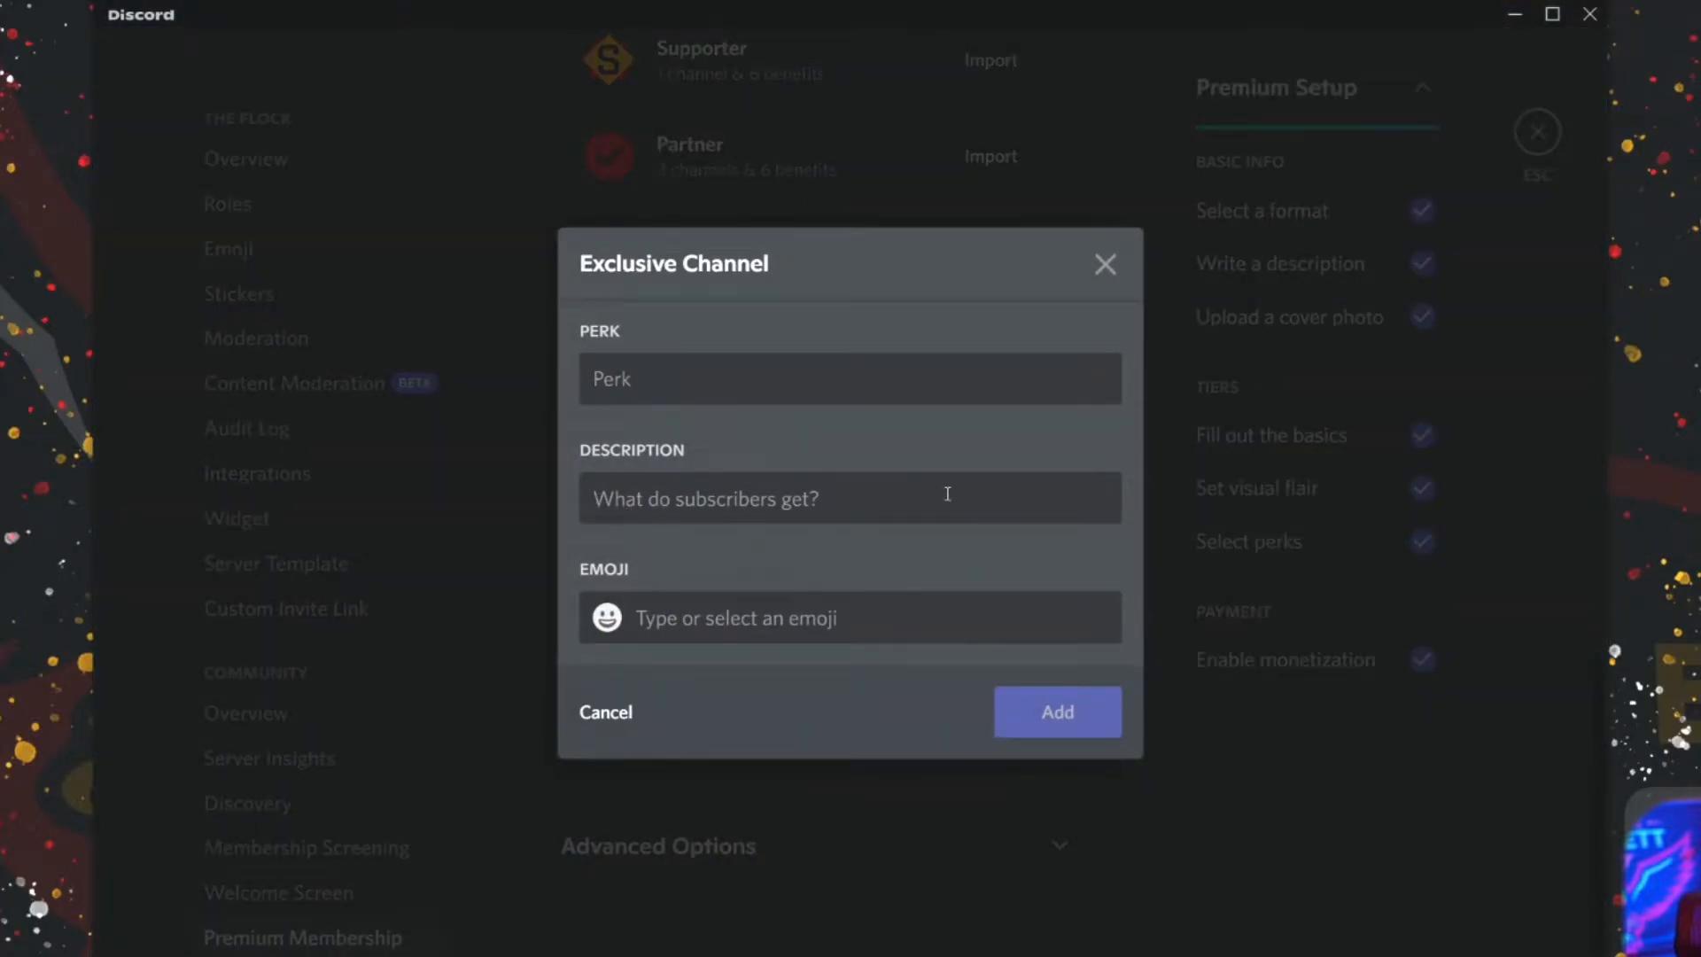
{"action": "left_click", "coordinate": [608, 618]}
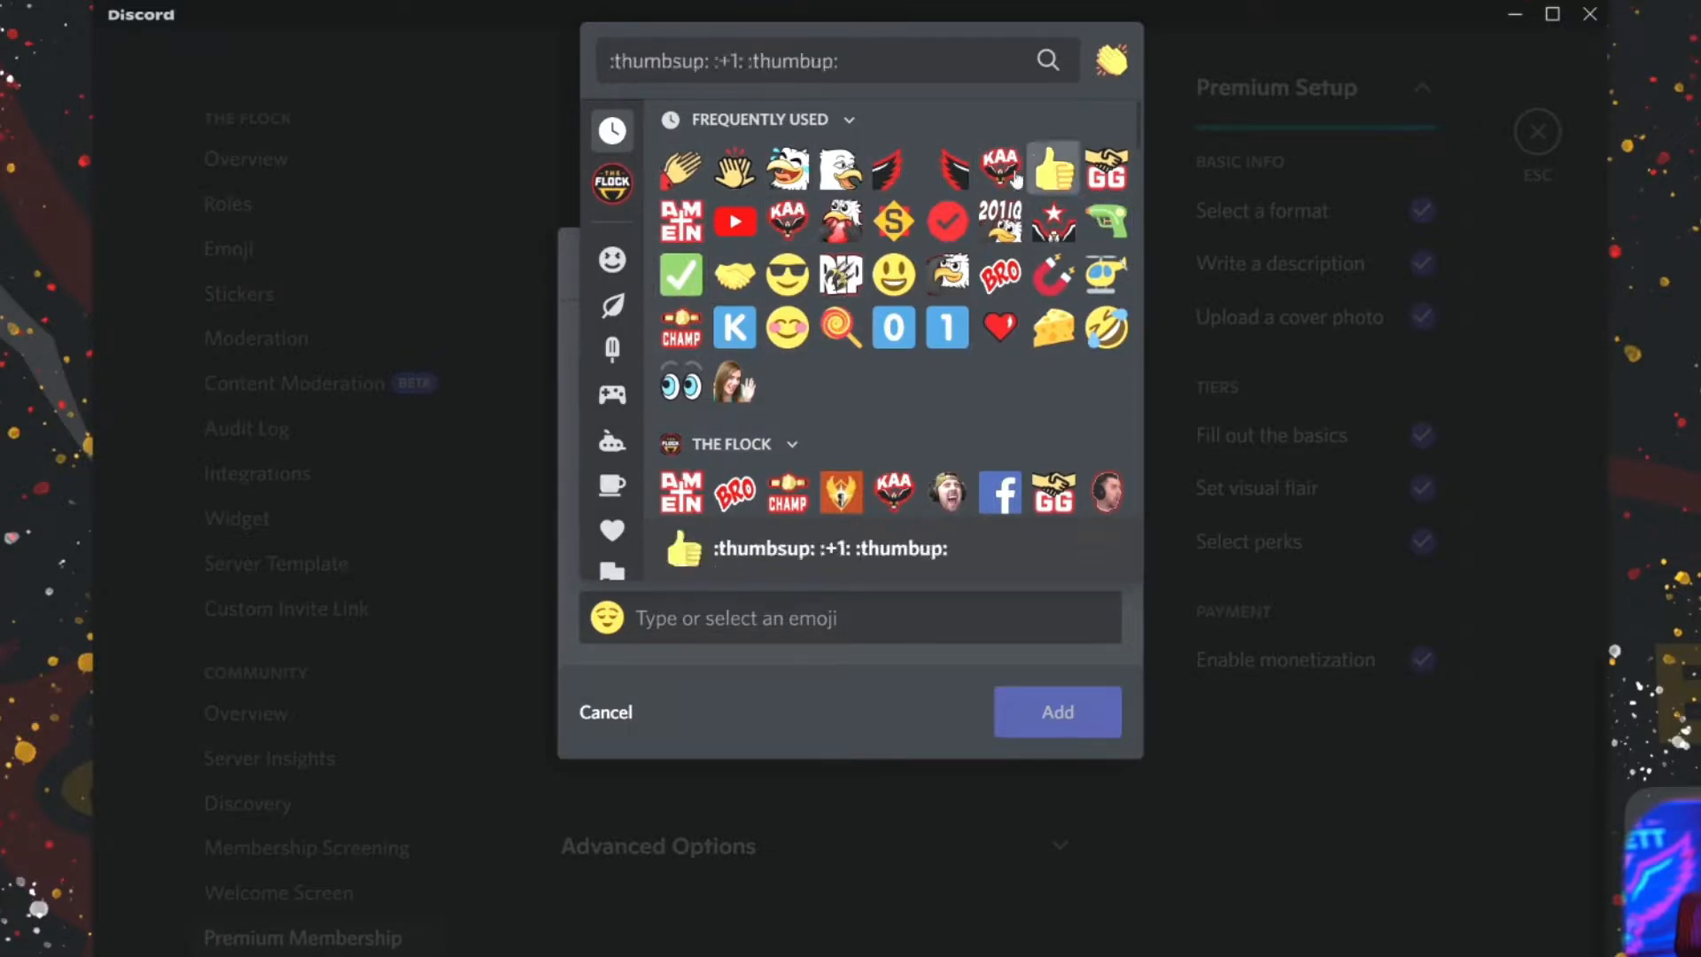
{"action": "scroll", "coordinate": [893, 278], "scroll_direction": "down", "scroll_amount": 3}
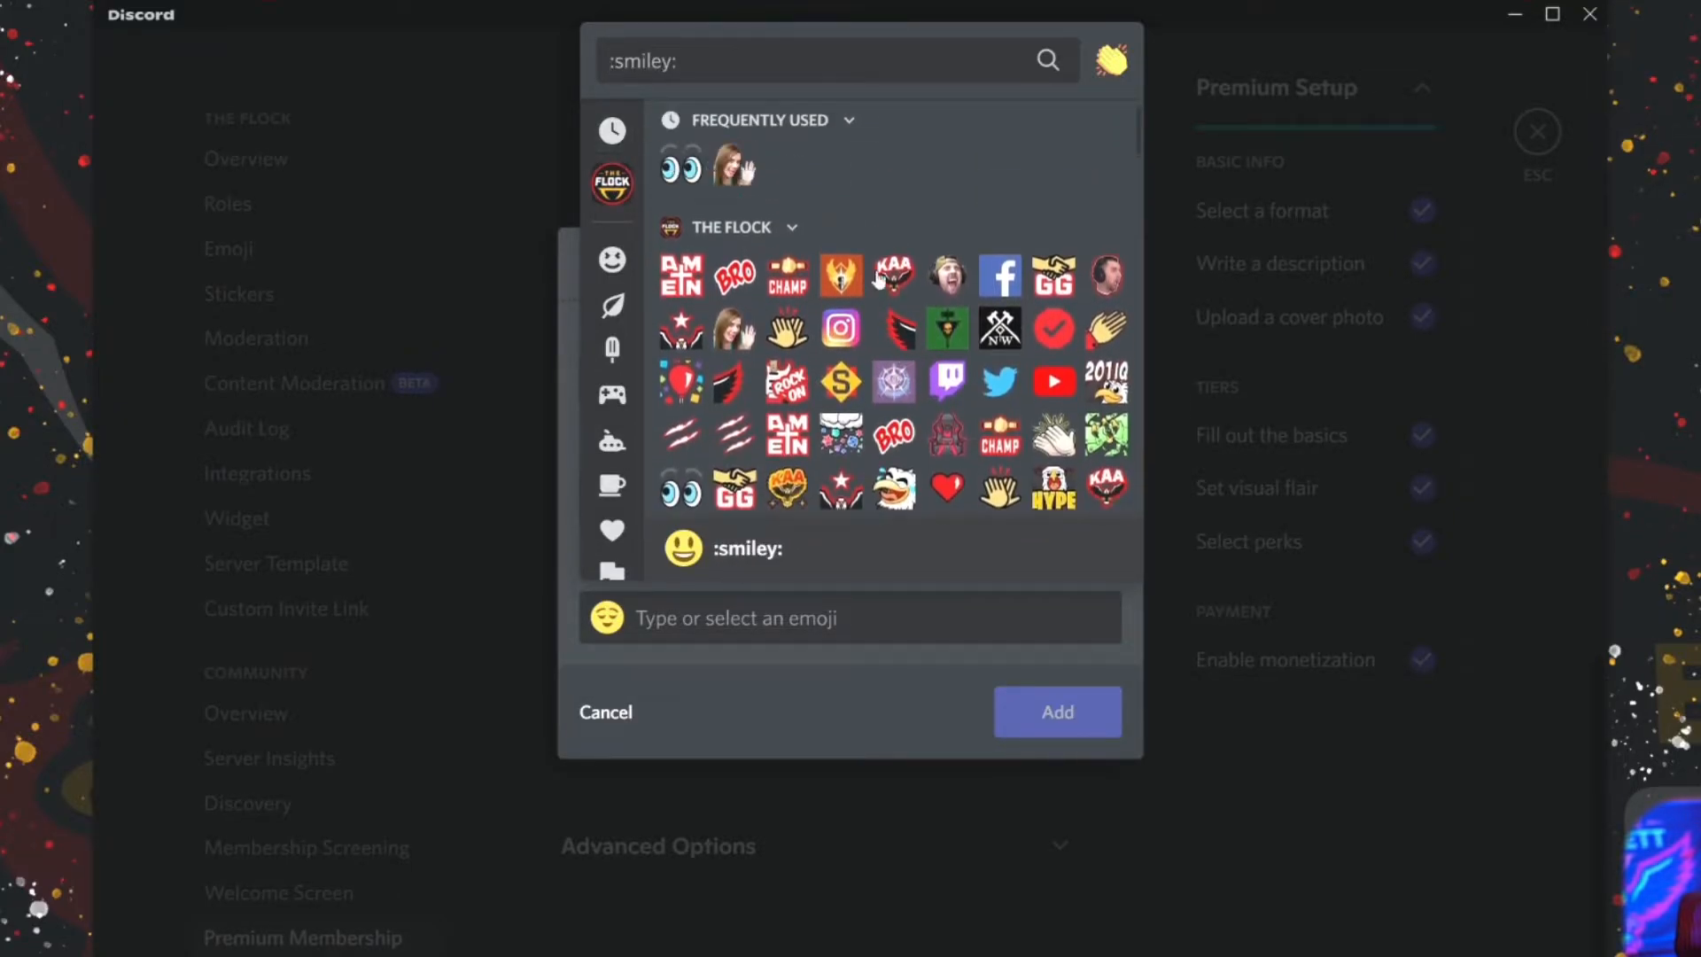
{"action": "scroll", "coordinate": [891, 278], "scroll_direction": "up", "scroll_amount": 3}
{"action": "left_click", "coordinate": [613, 260]}
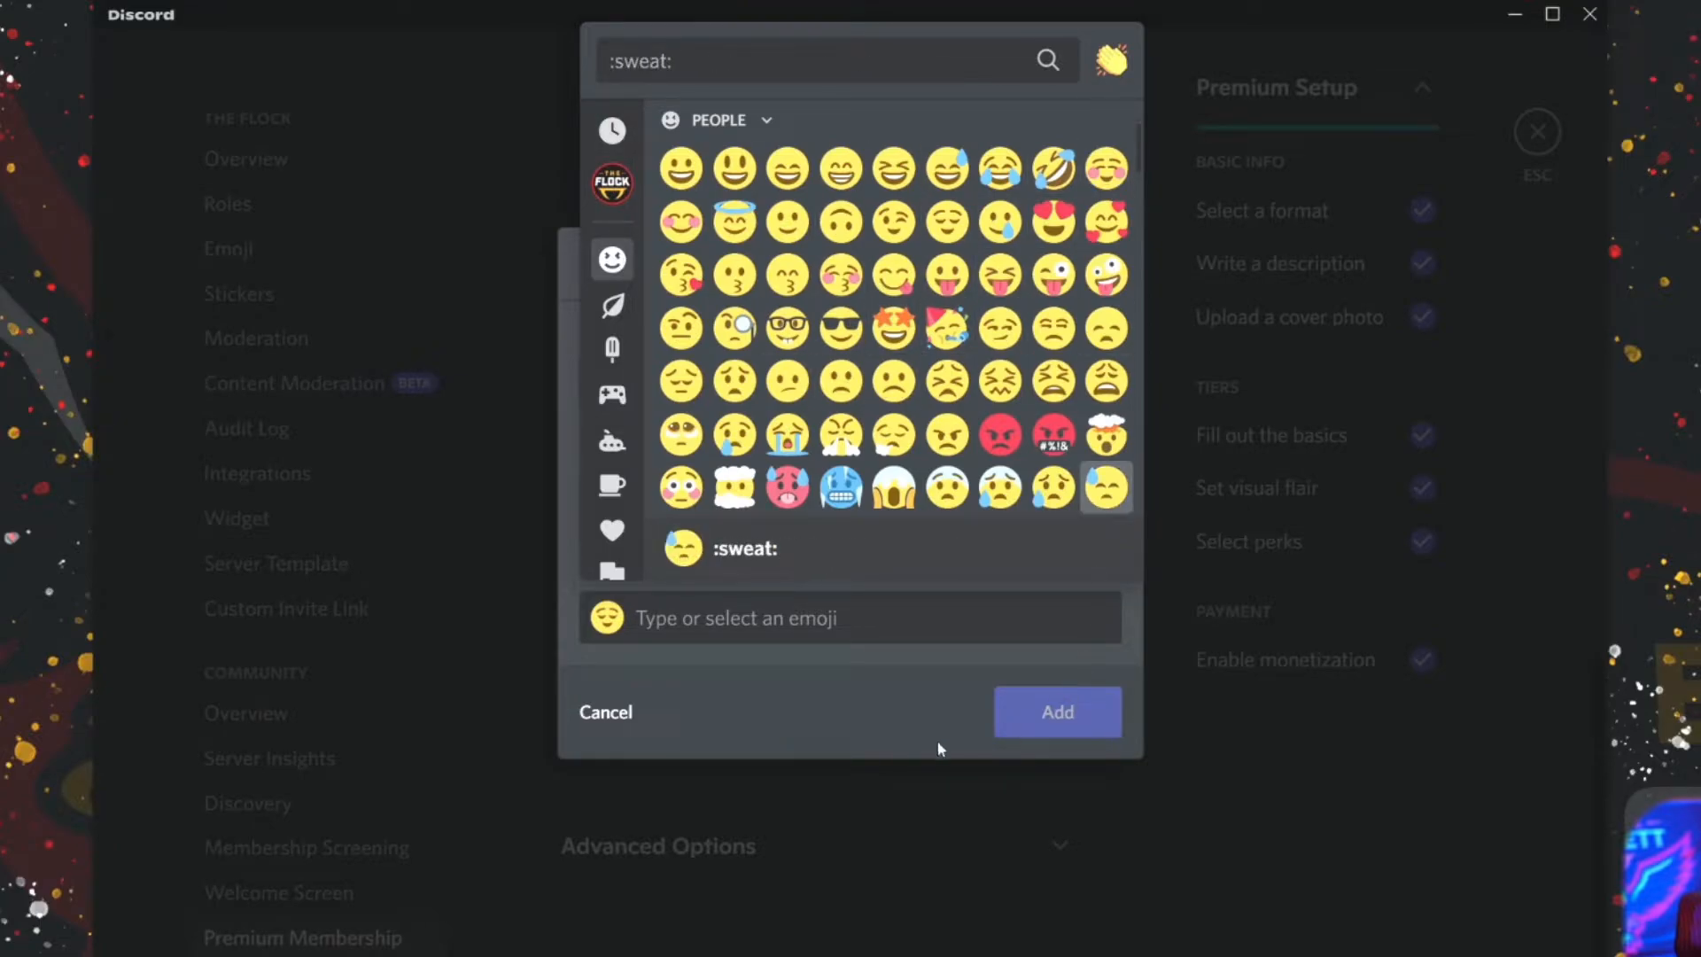
{"action": "left_click", "coordinate": [598, 712]}
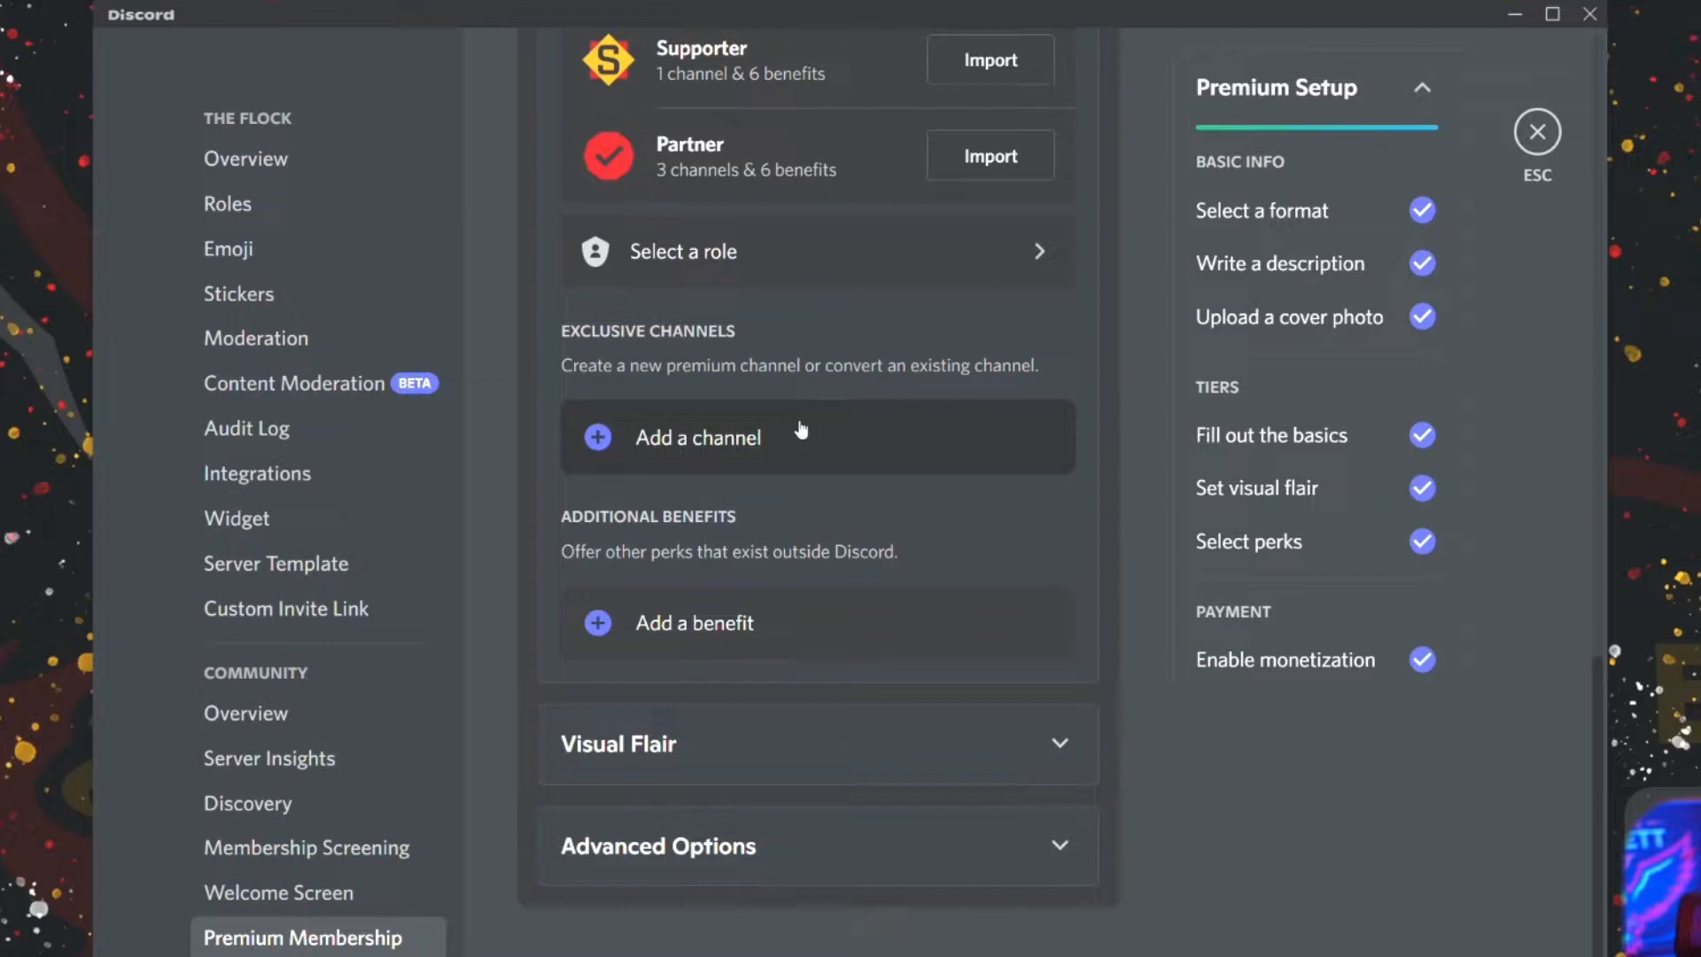
Open the existing Partner tier for editing and review its name, price, description and avatar.
{"action": "scroll", "coordinate": [841, 505], "scroll_direction": "up", "scroll_amount": 1}
{"action": "scroll", "coordinate": [913, 498], "scroll_direction": "down", "scroll_amount": 1}
{"action": "scroll", "coordinate": [953, 475], "scroll_direction": "up", "scroll_amount": 10}
{"action": "scroll", "coordinate": [954, 483], "scroll_direction": "up", "scroll_amount": 8}
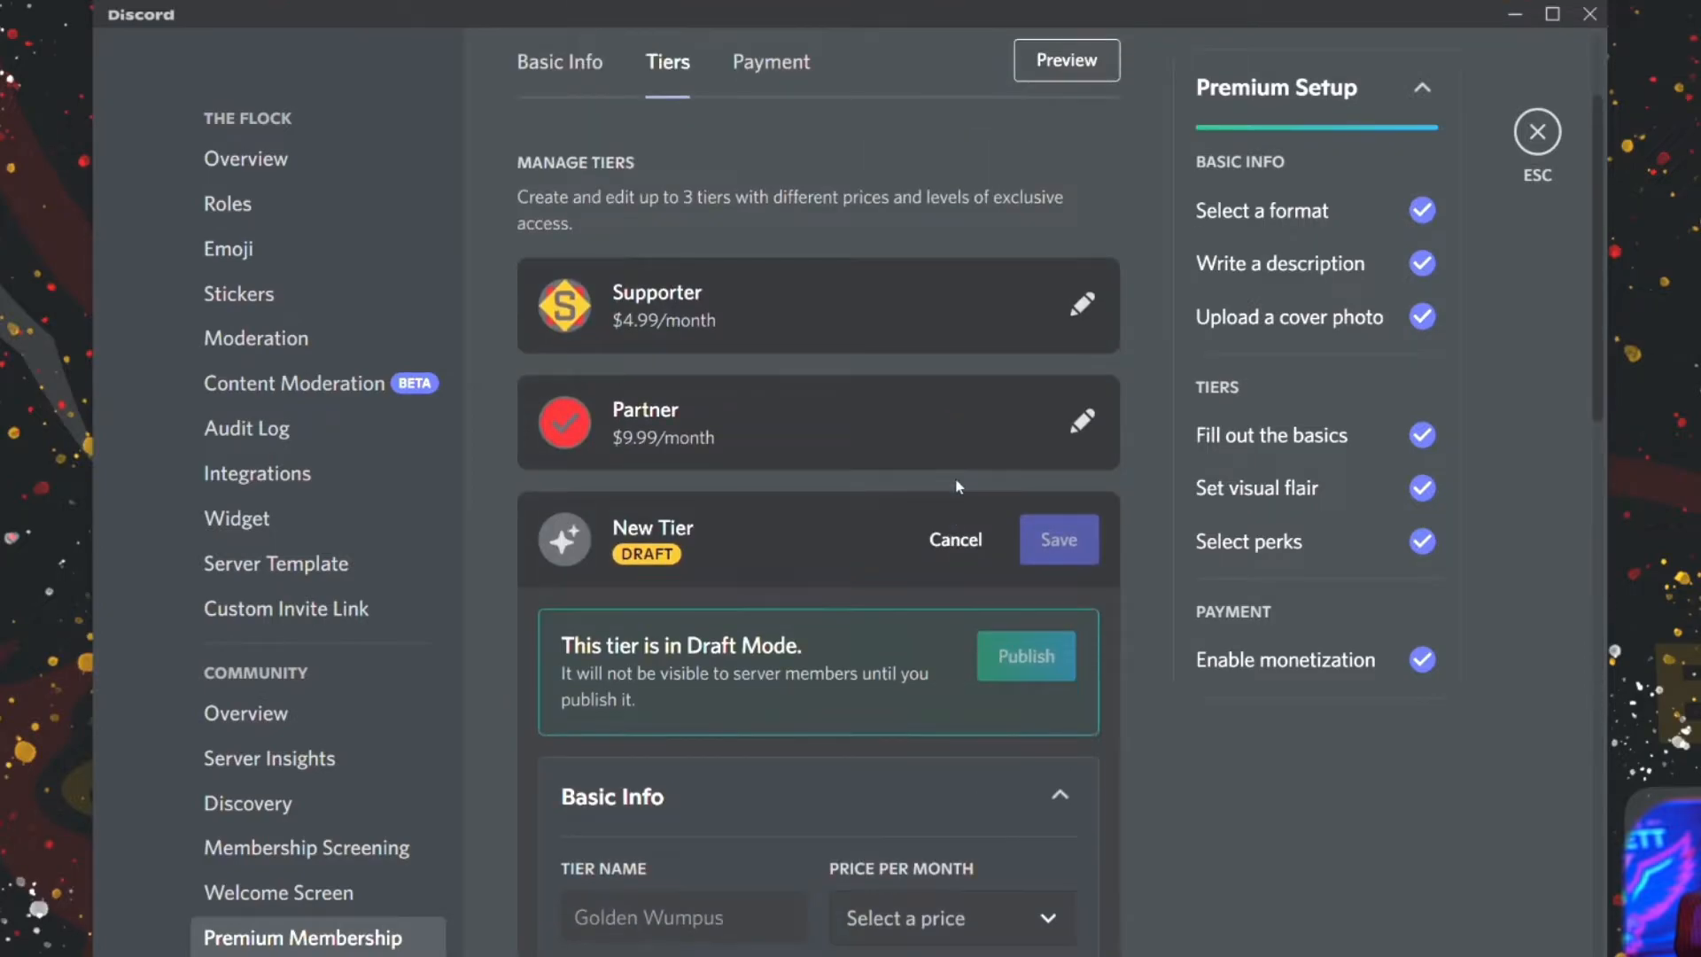
{"action": "left_click", "coordinate": [1083, 424]}
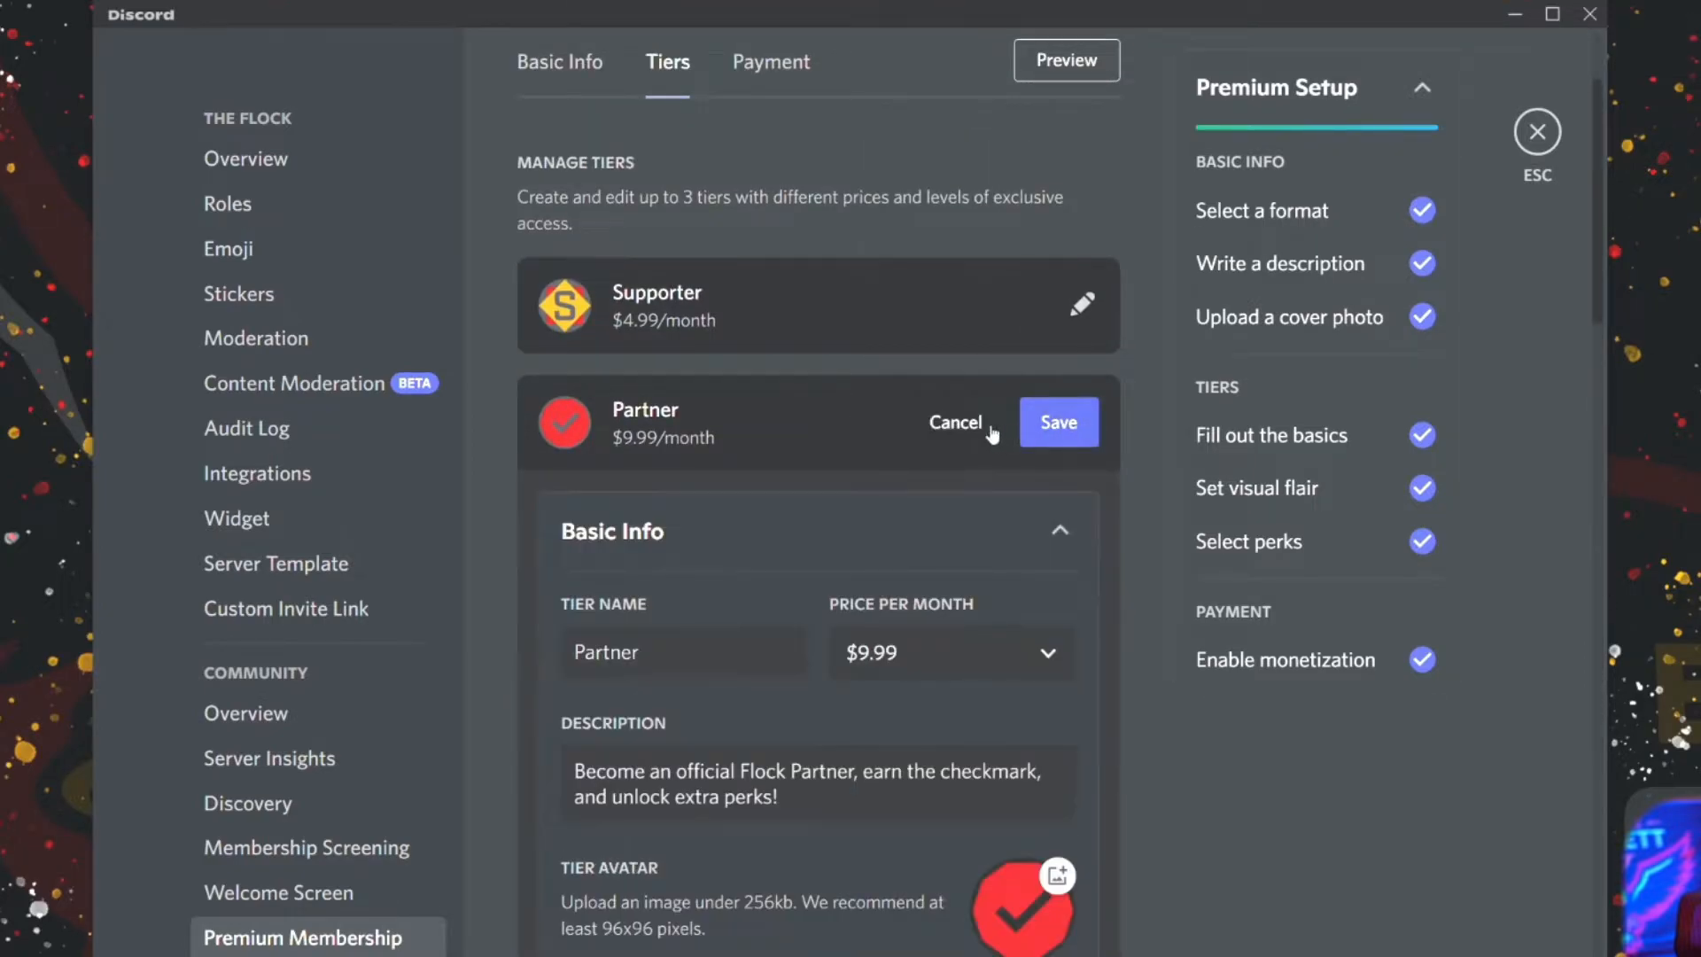
{"action": "scroll", "coordinate": [995, 434], "scroll_direction": "down", "scroll_amount": 5}
{"action": "scroll", "coordinate": [992, 461], "scroll_direction": "up", "scroll_amount": 2}
{"action": "scroll", "coordinate": [975, 611], "scroll_direction": "down", "scroll_amount": 1}
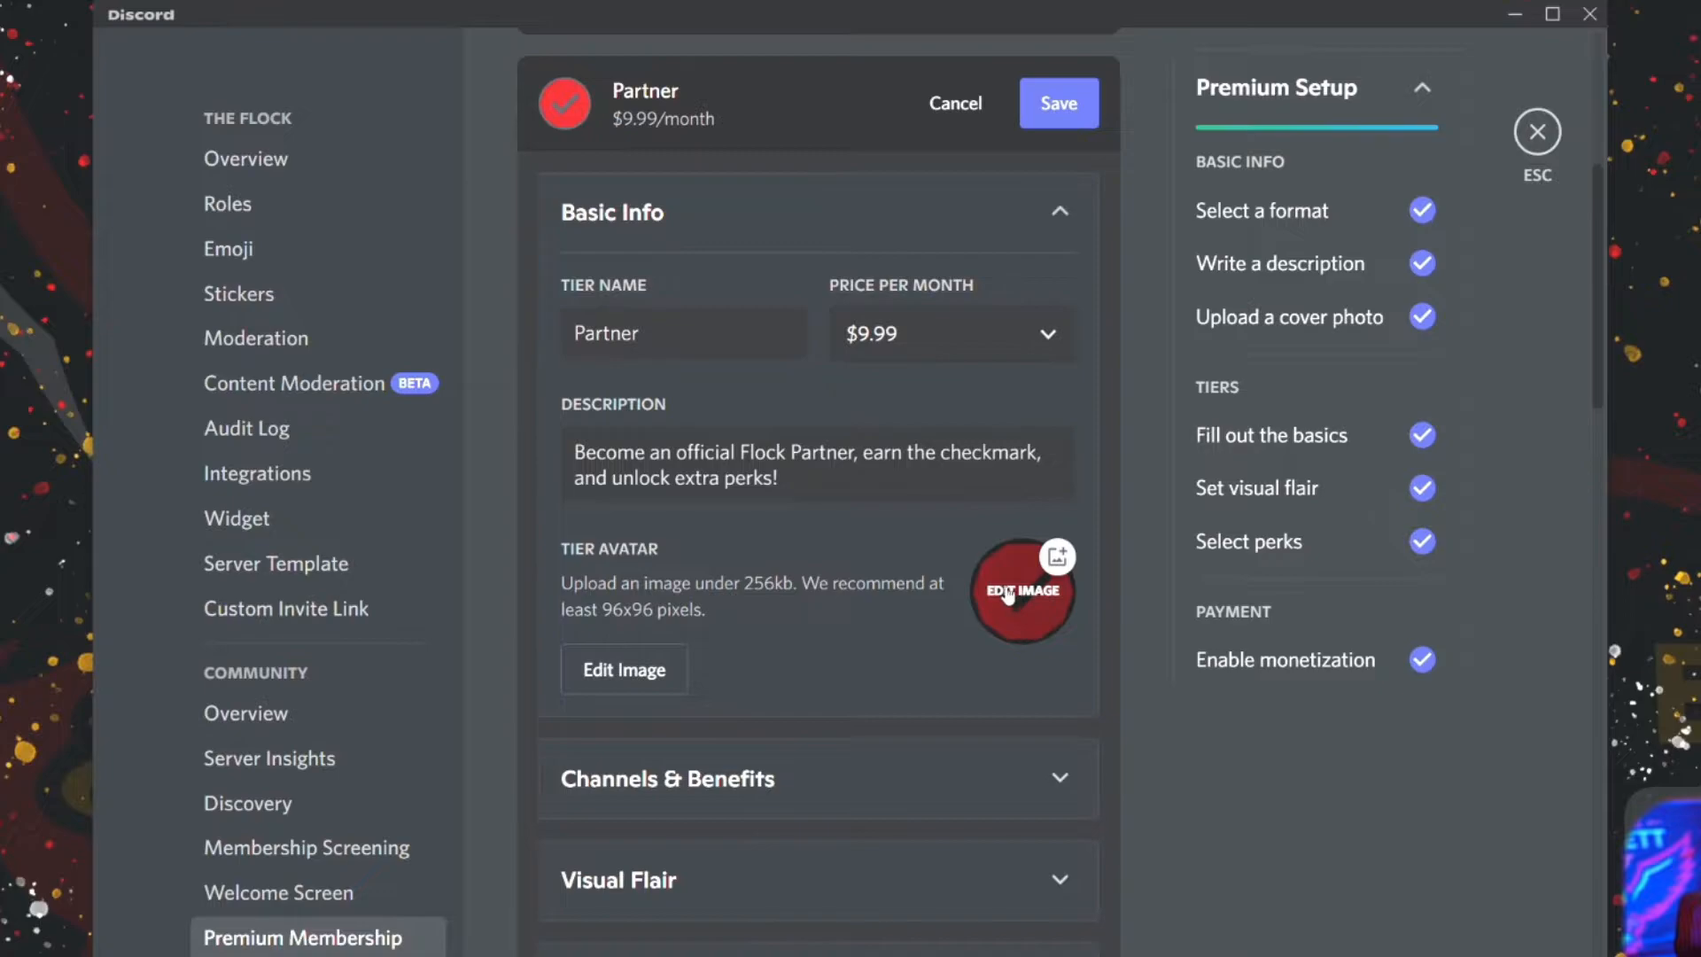
{"action": "scroll", "coordinate": [740, 425], "scroll_direction": "down", "scroll_amount": 5}
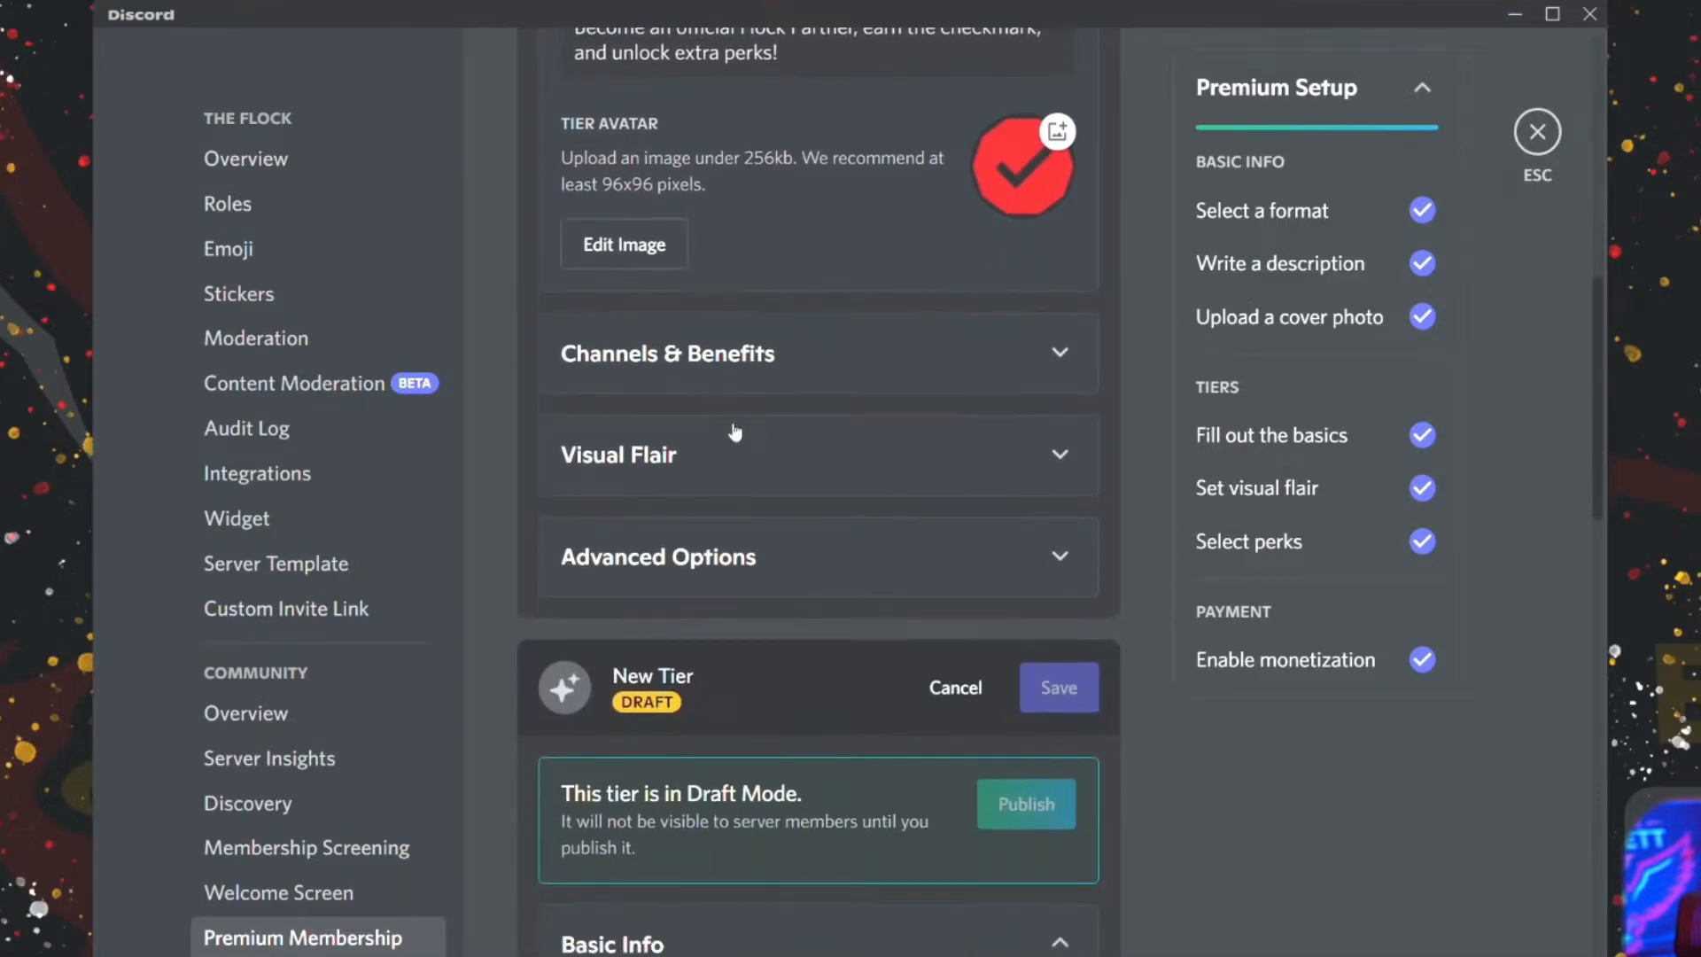
Expand the Partner tier's Channels & Benefits section and review its exclusive channels.
{"action": "left_click", "coordinate": [744, 367]}
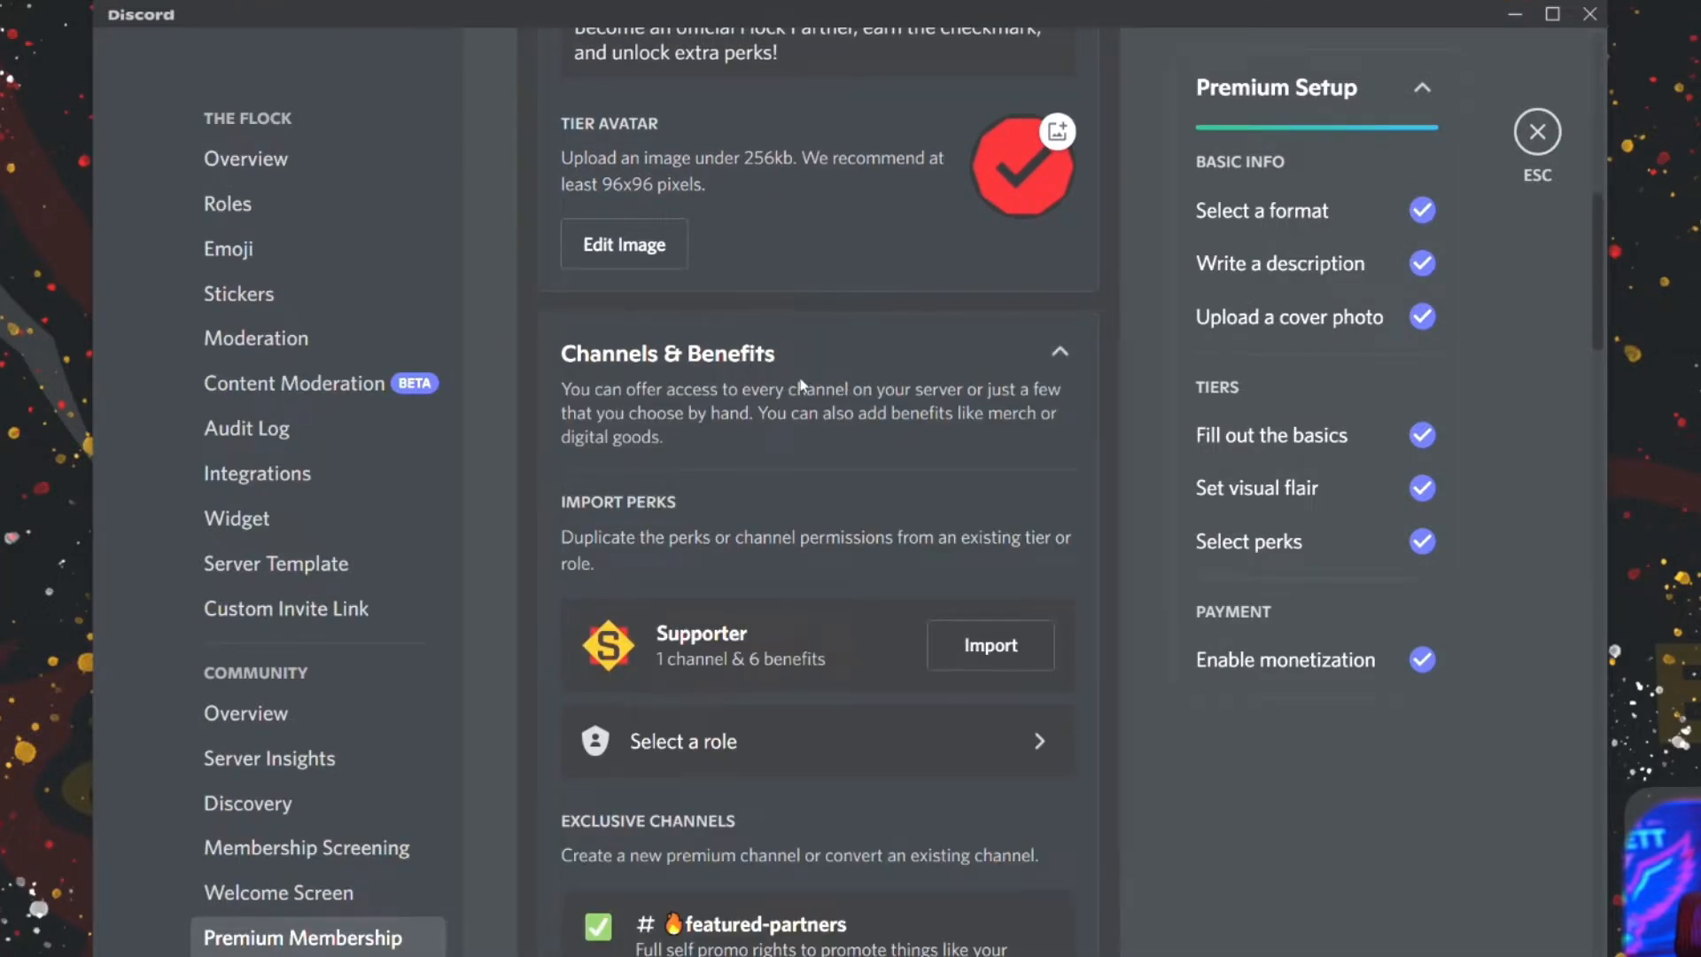
{"action": "scroll", "coordinate": [691, 355], "scroll_direction": "down", "scroll_amount": 8}
{"action": "scroll", "coordinate": [710, 284], "scroll_direction": "down", "scroll_amount": 1}
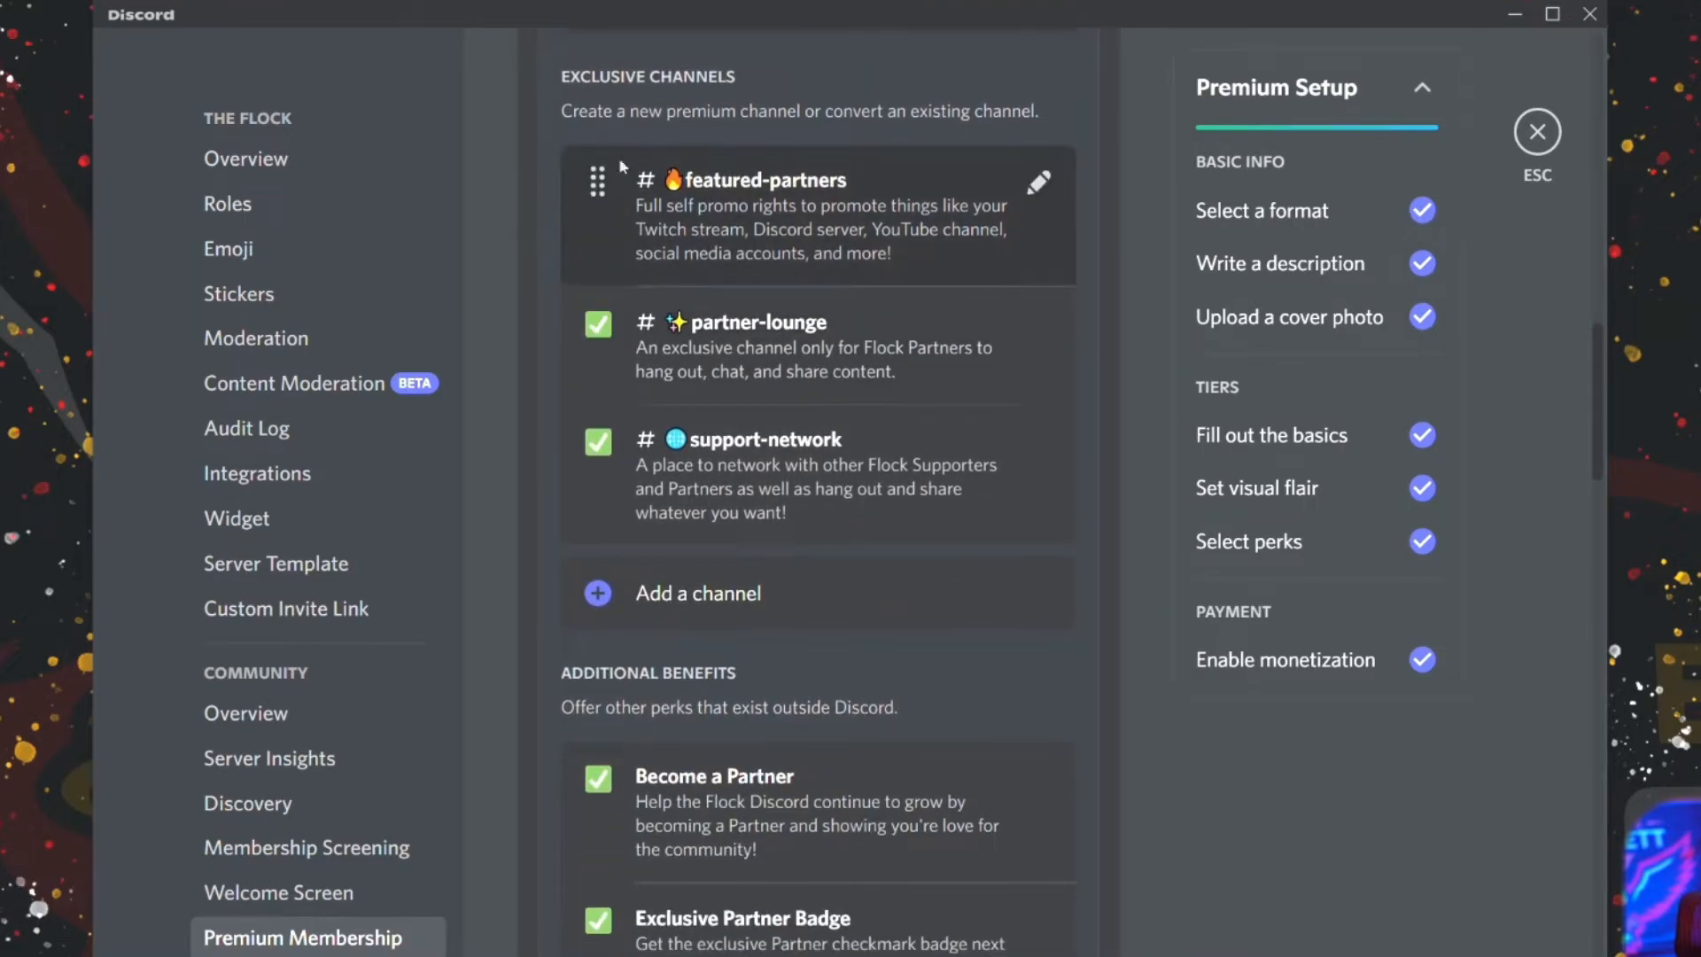
{"action": "scroll", "coordinate": [842, 181], "scroll_direction": "down", "scroll_amount": 4}
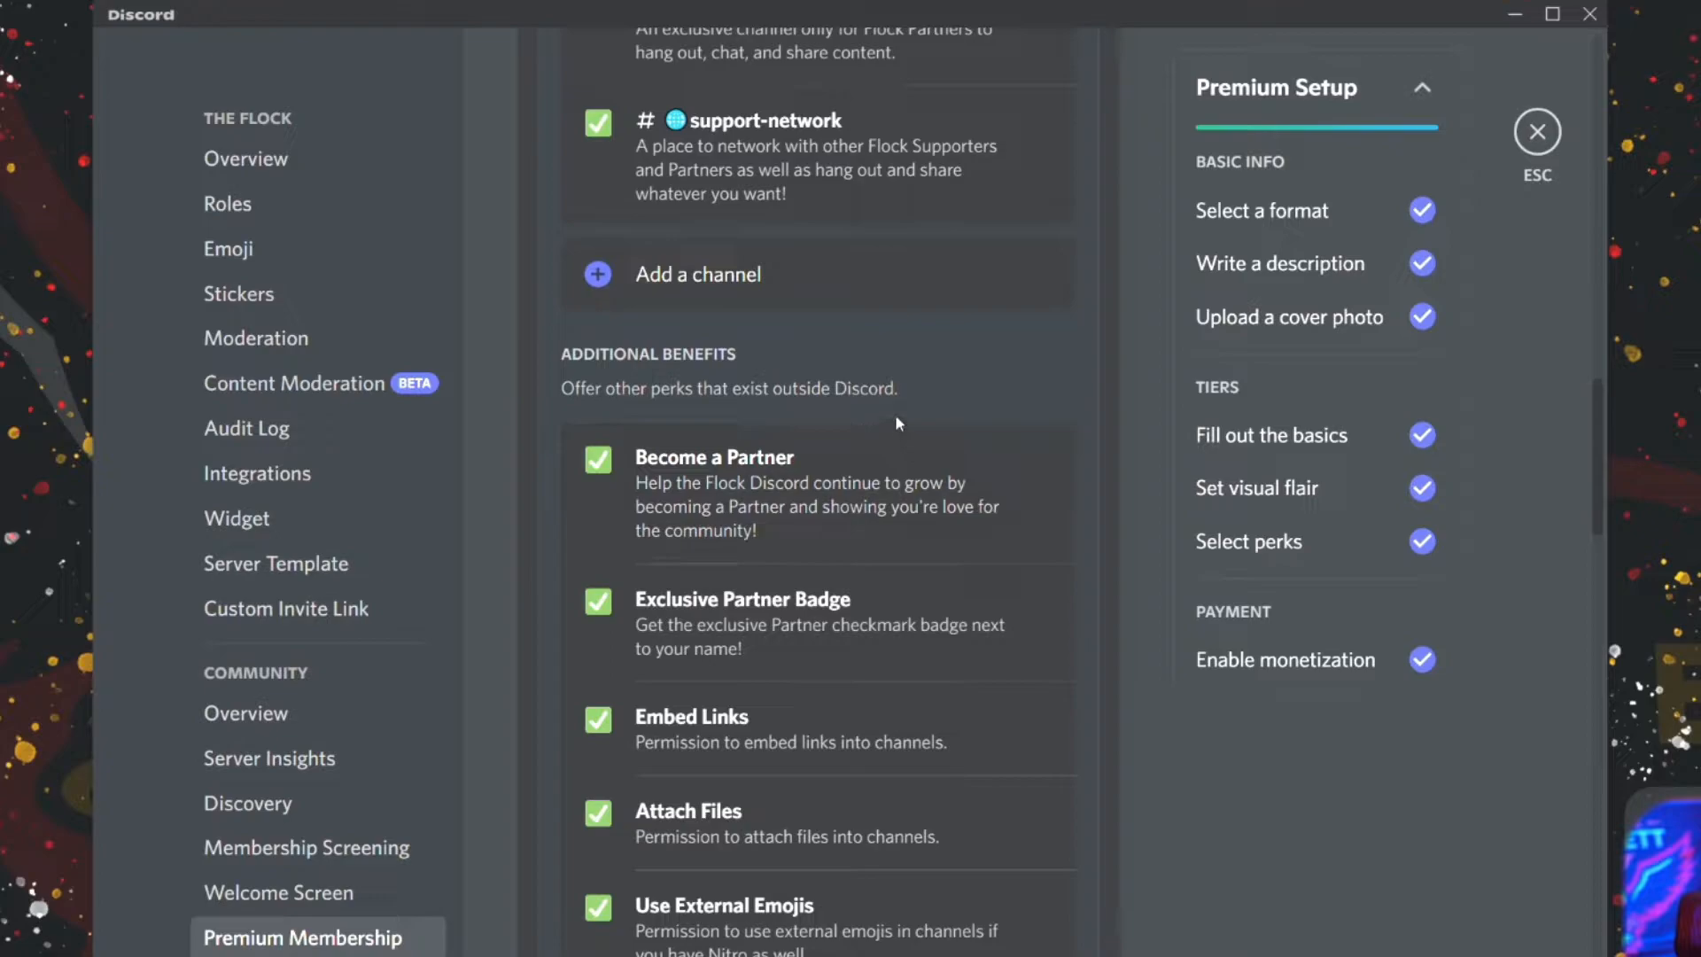
{"action": "scroll", "coordinate": [605, 582], "scroll_direction": "up", "scroll_amount": 1}
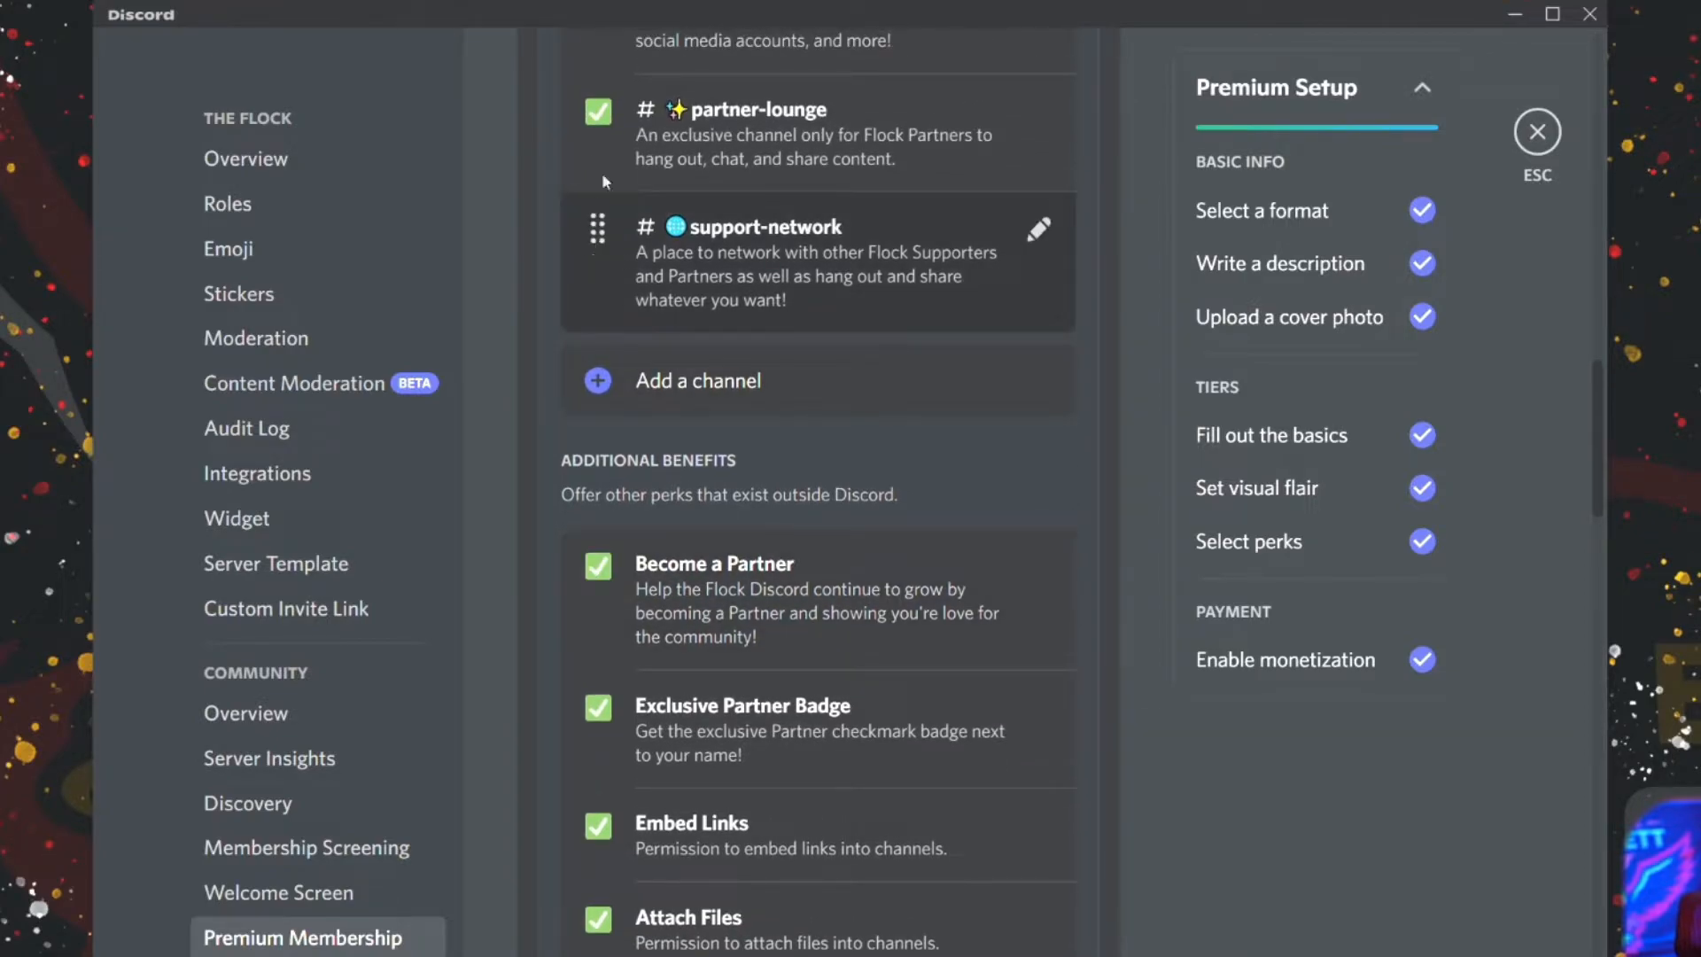
Review the Partner tier's additional benefits, inspect the details of Use External Stickers, and close them without changes.
{"action": "scroll", "coordinate": [945, 434], "scroll_direction": "down", "scroll_amount": 4}
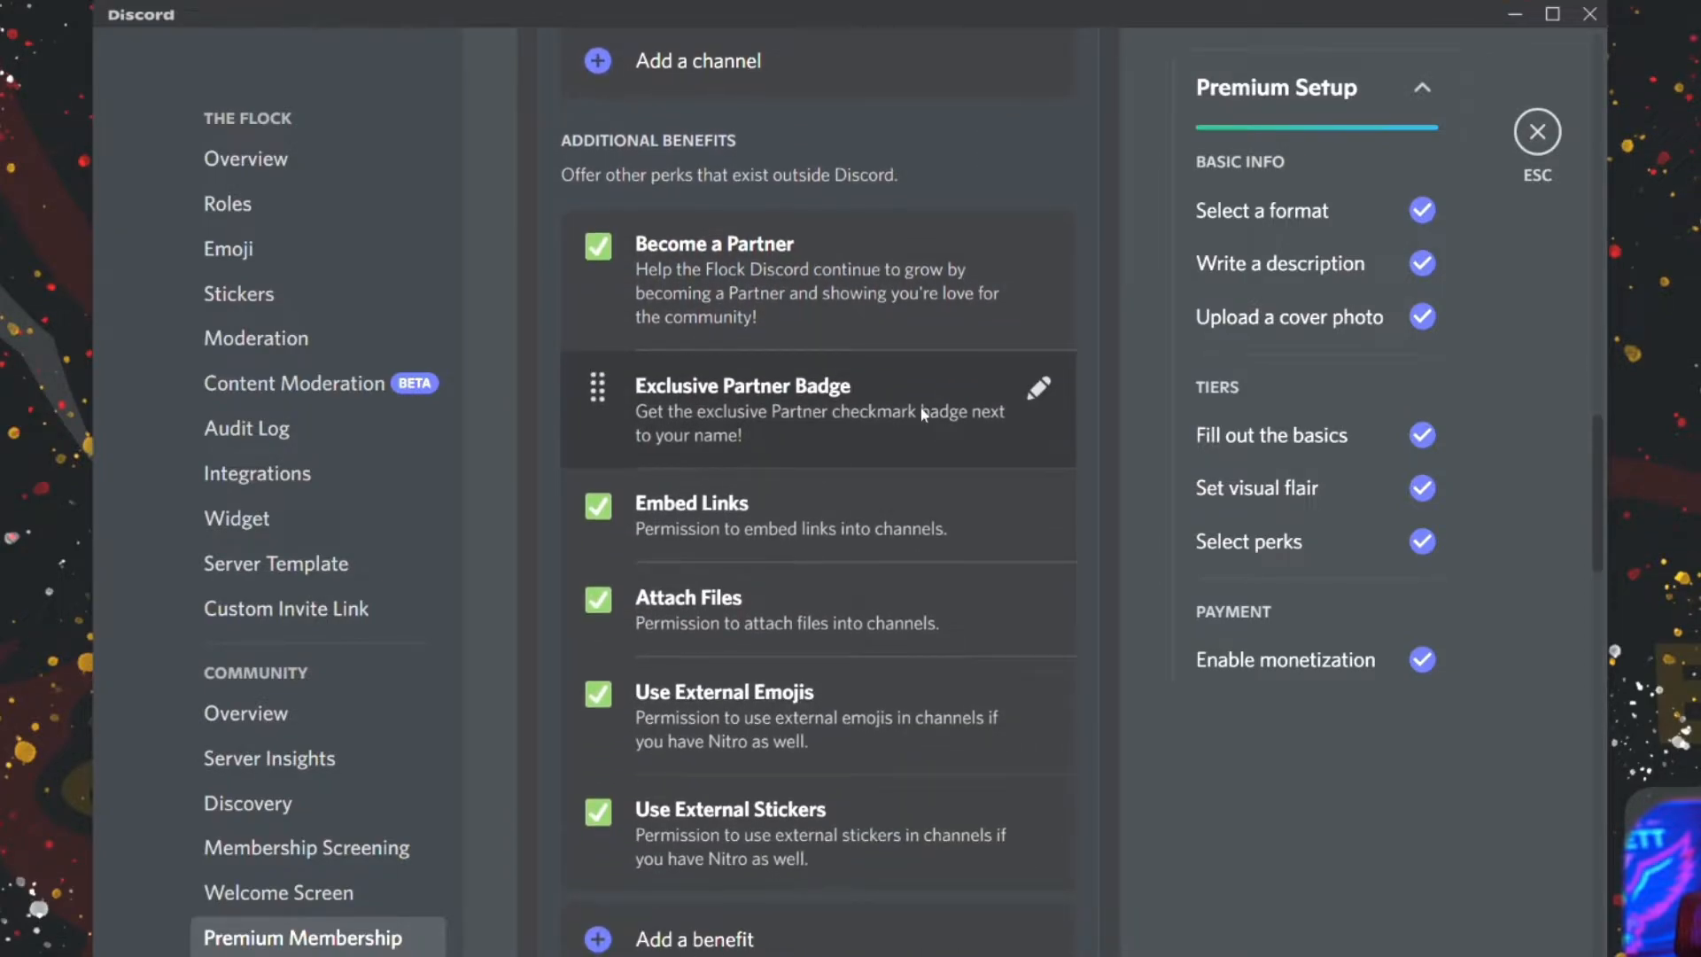
{"action": "scroll", "coordinate": [927, 411], "scroll_direction": "down", "scroll_amount": 1}
{"action": "left_click", "coordinate": [1034, 710]}
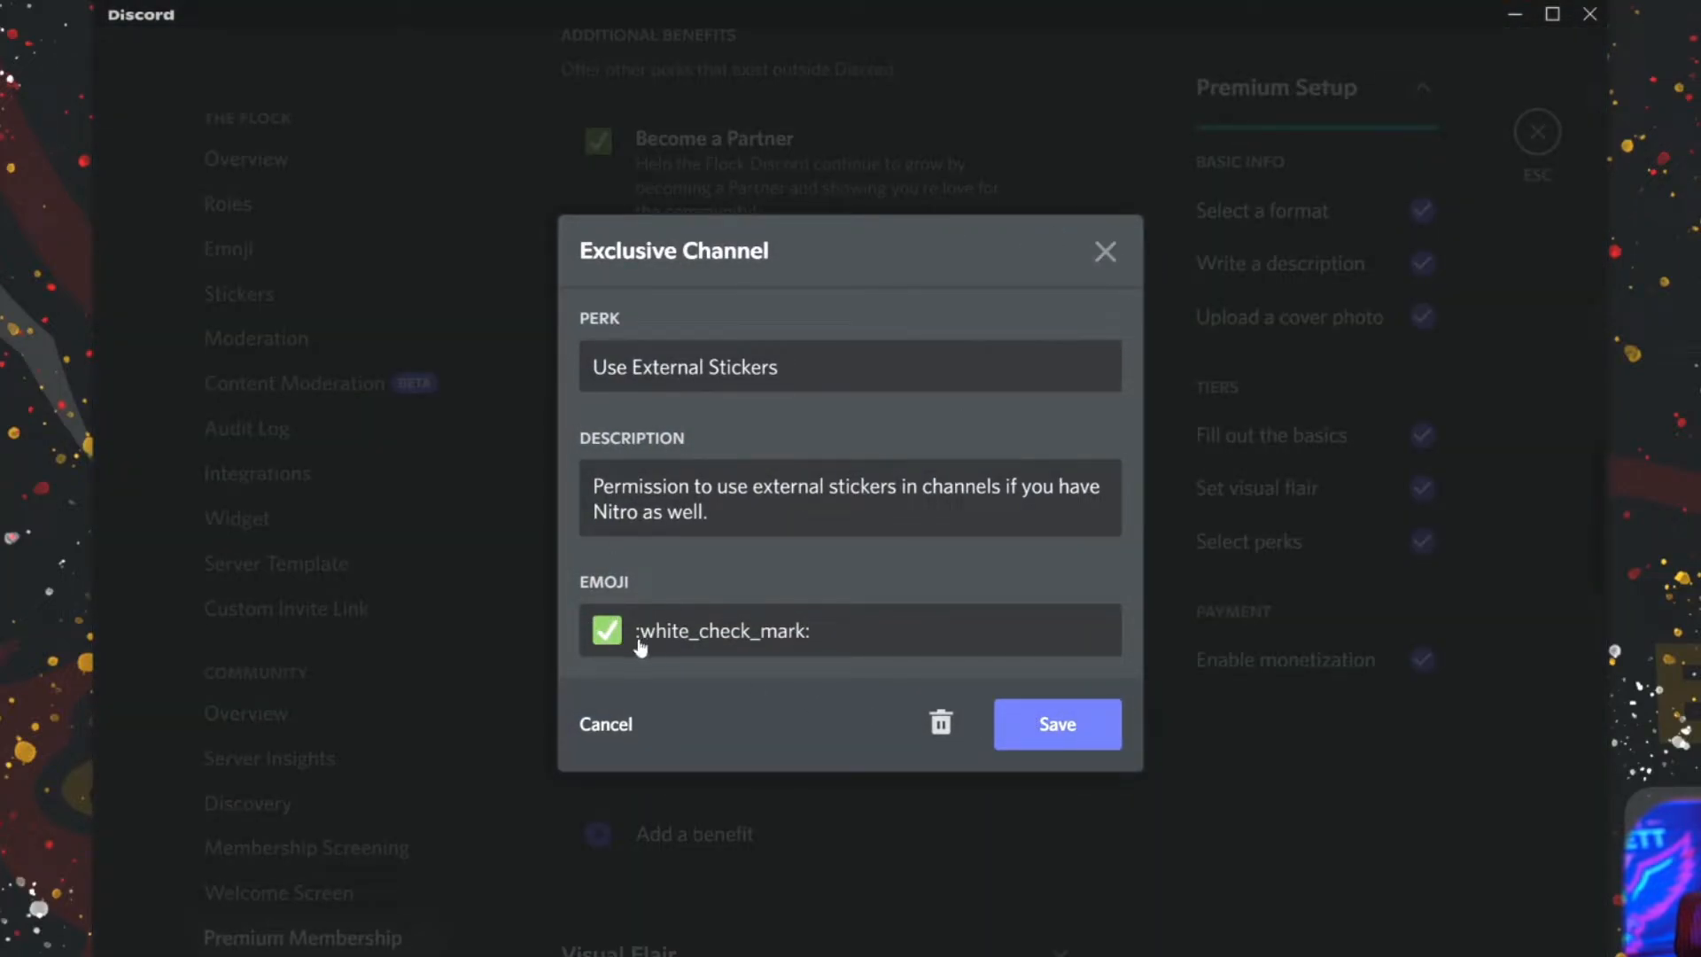
{"action": "left_click", "coordinate": [1105, 251]}
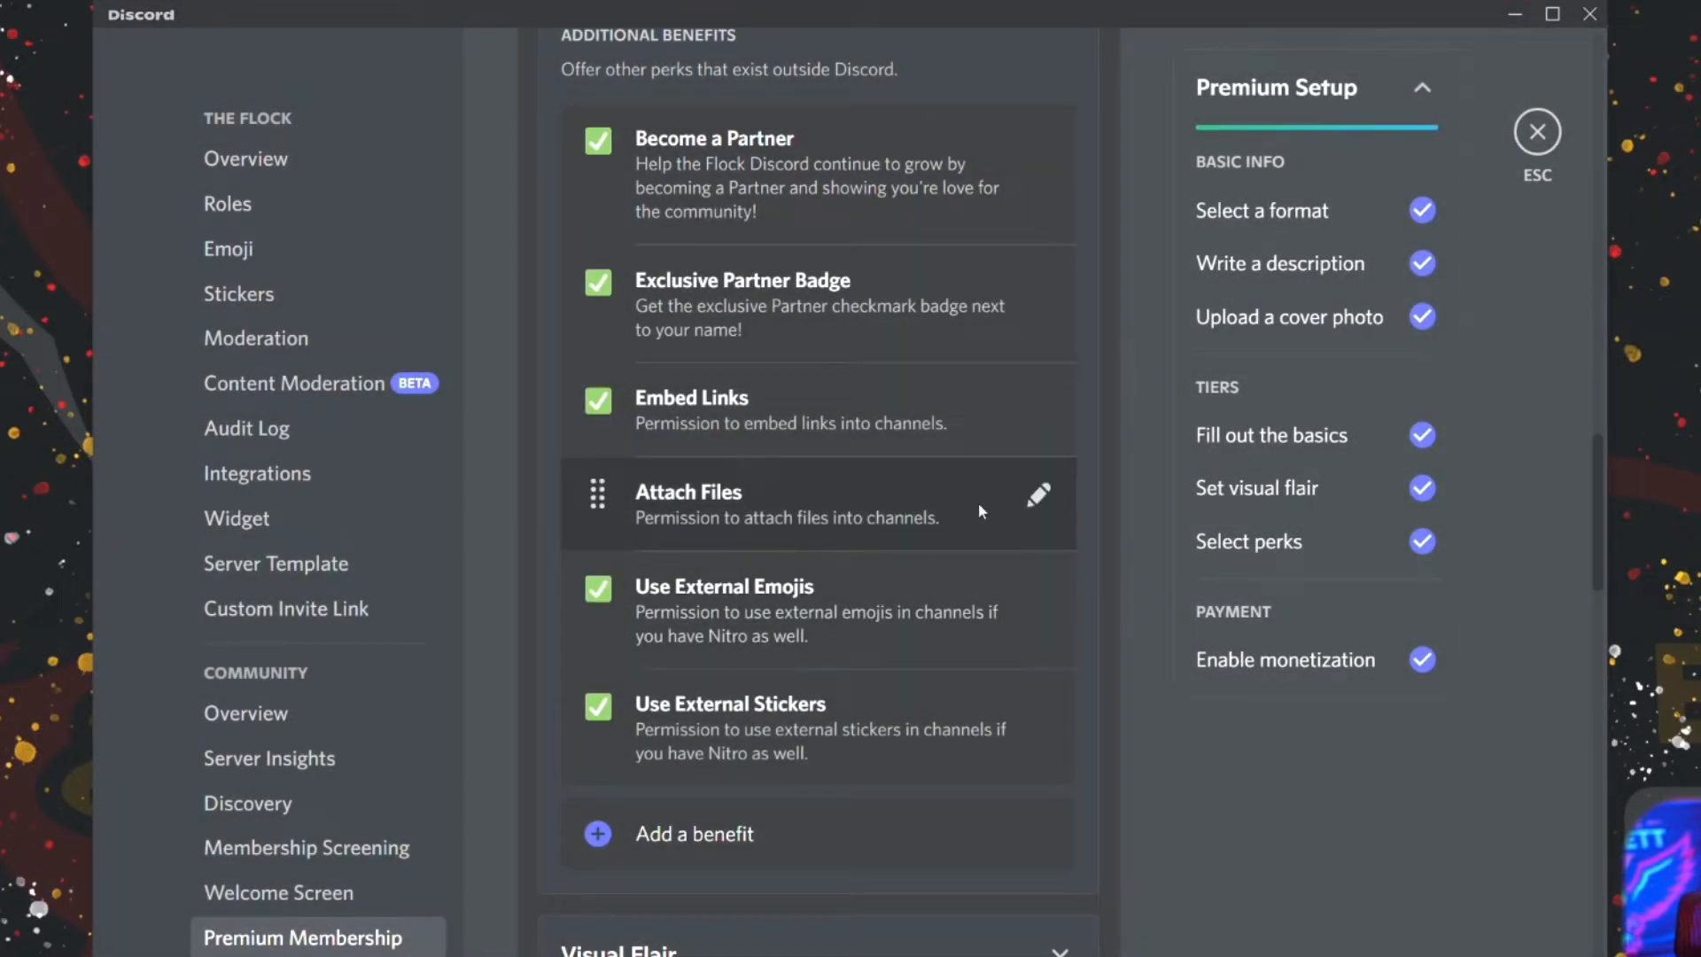
Review the Partner tier's remaining benefits and exclusive channels, and close the tier without saving changes.
{"action": "scroll", "coordinate": [971, 535], "scroll_direction": "down", "scroll_amount": 3}
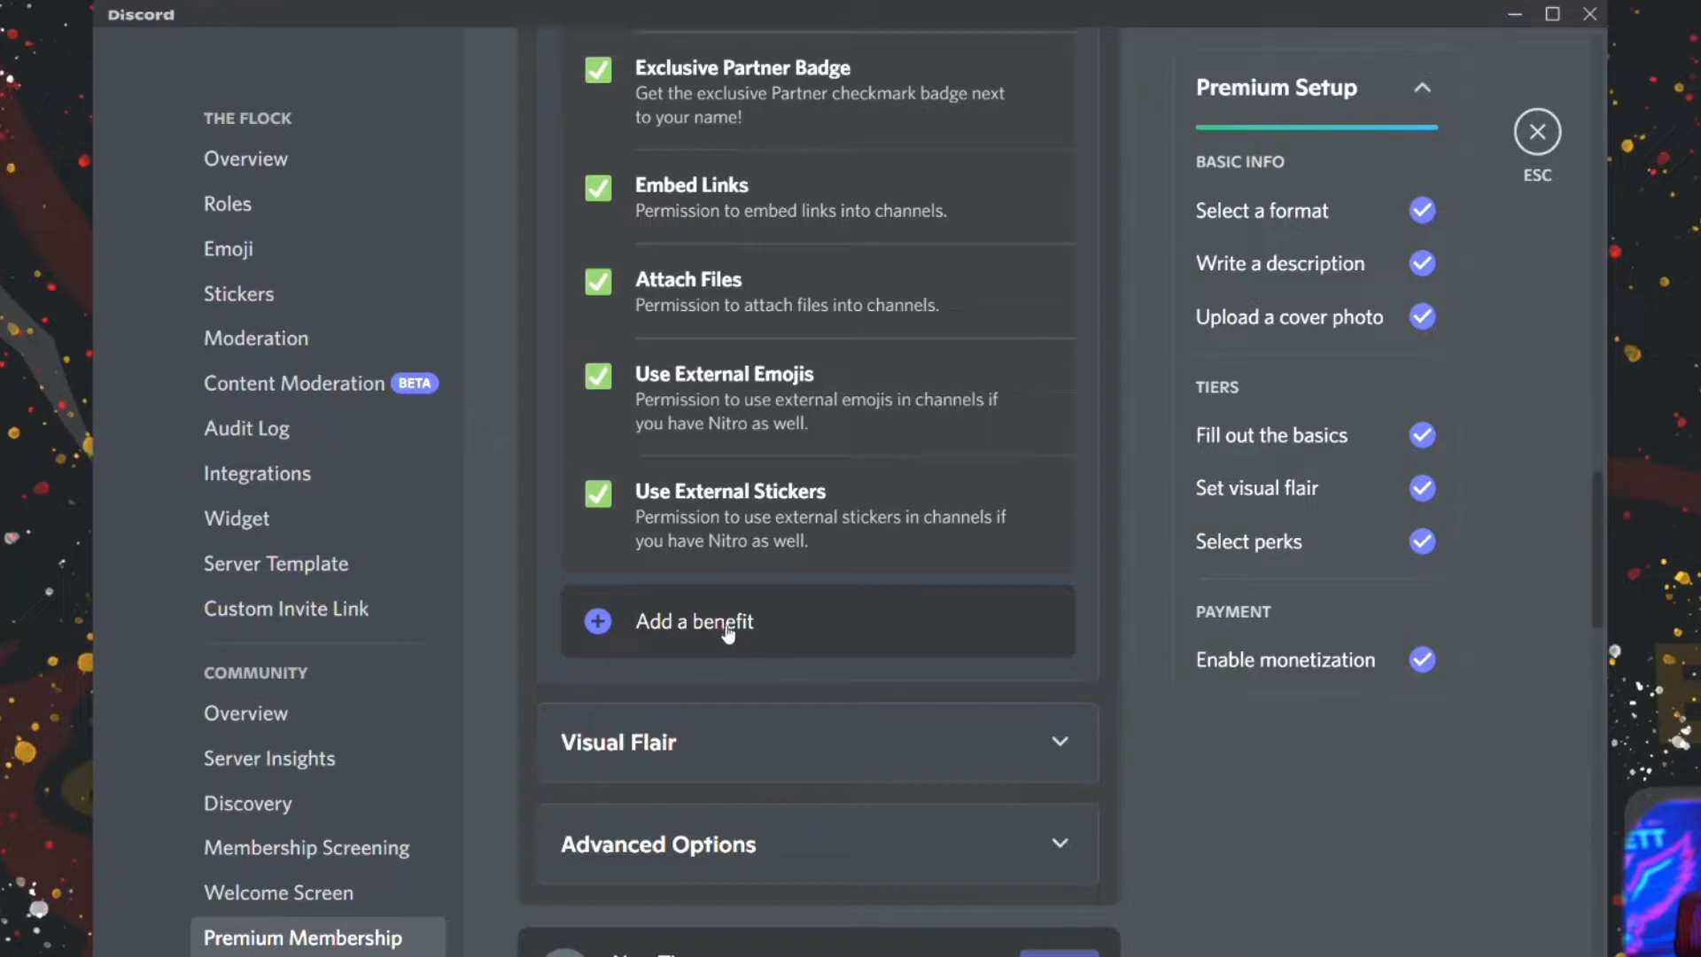
{"action": "scroll", "coordinate": [709, 643], "scroll_direction": "up", "scroll_amount": 12}
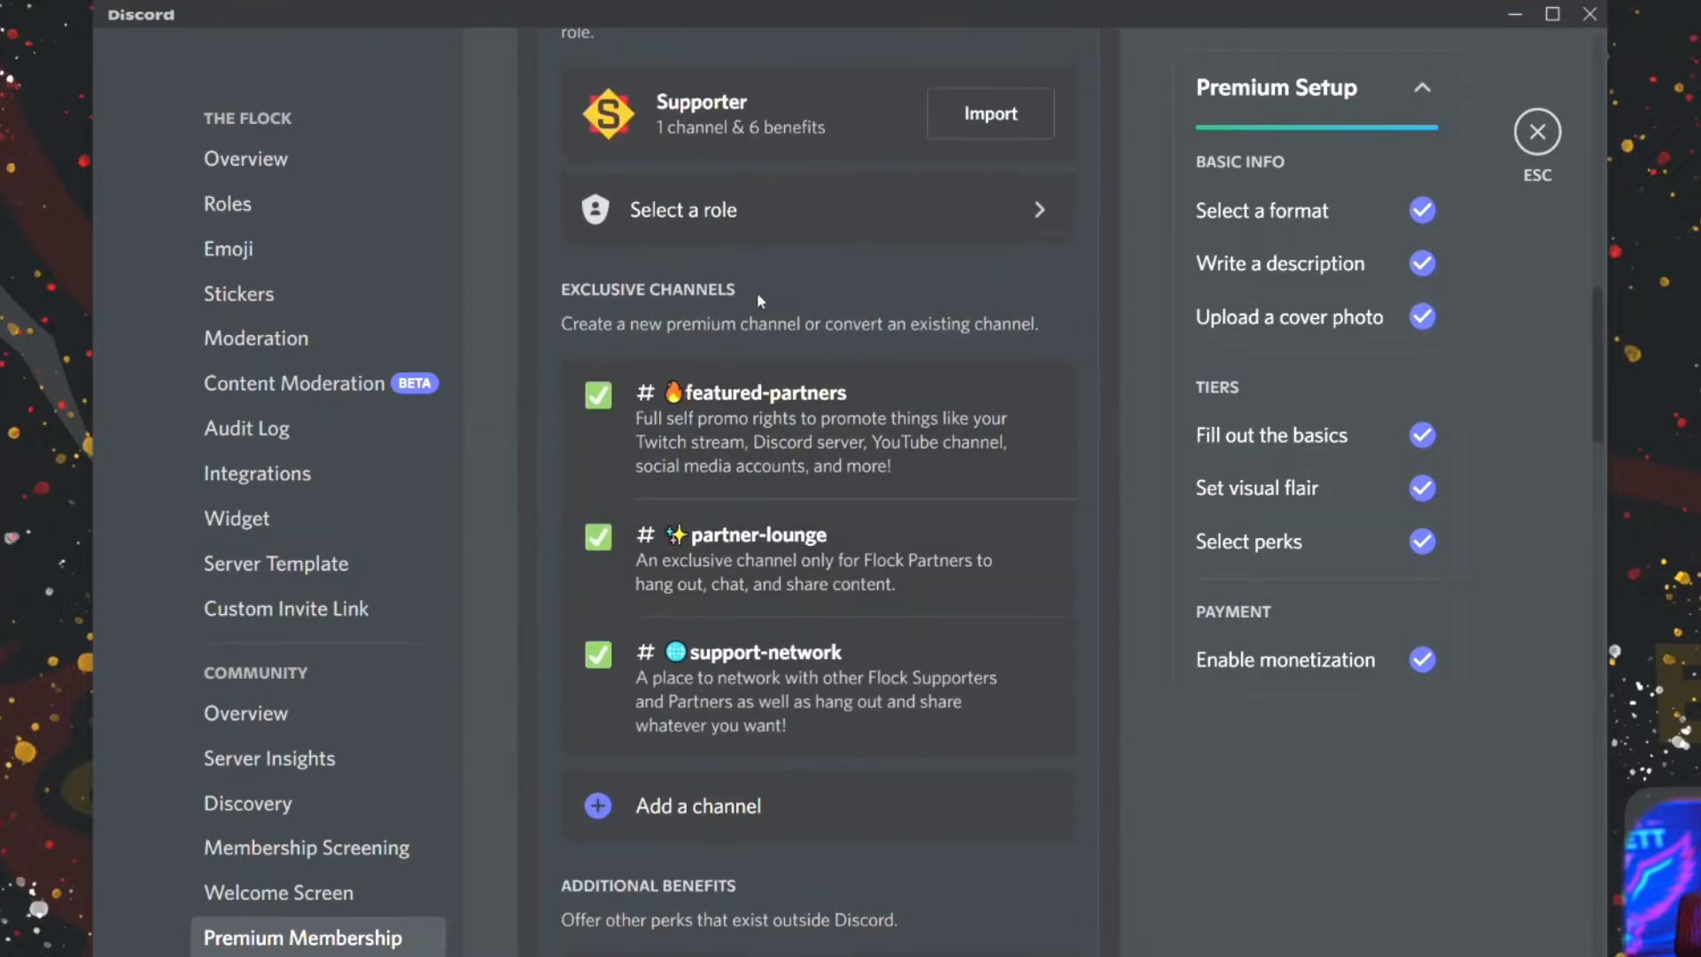
{"action": "scroll", "coordinate": [827, 545], "scroll_direction": "up", "scroll_amount": 10}
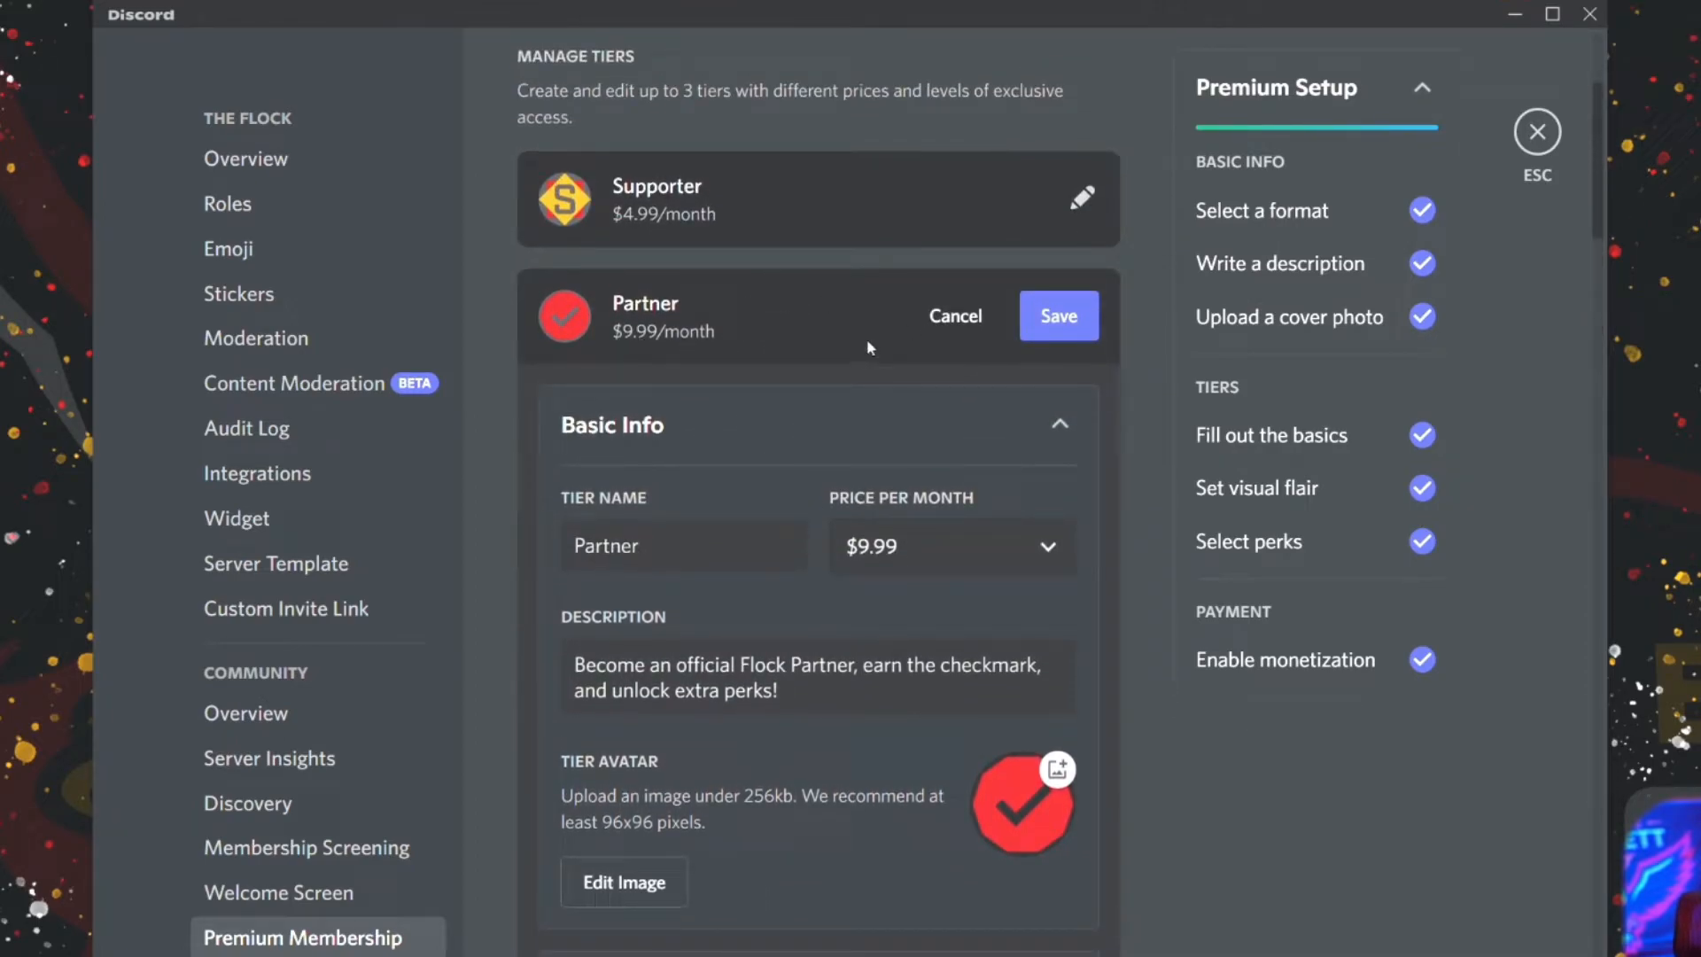
{"action": "left_click", "coordinate": [956, 319]}
Expand the draft tier's Visual Flair section and set its custom color to pink, #fc35ee.
{"action": "scroll", "coordinate": [918, 456], "scroll_direction": "down", "scroll_amount": 6}
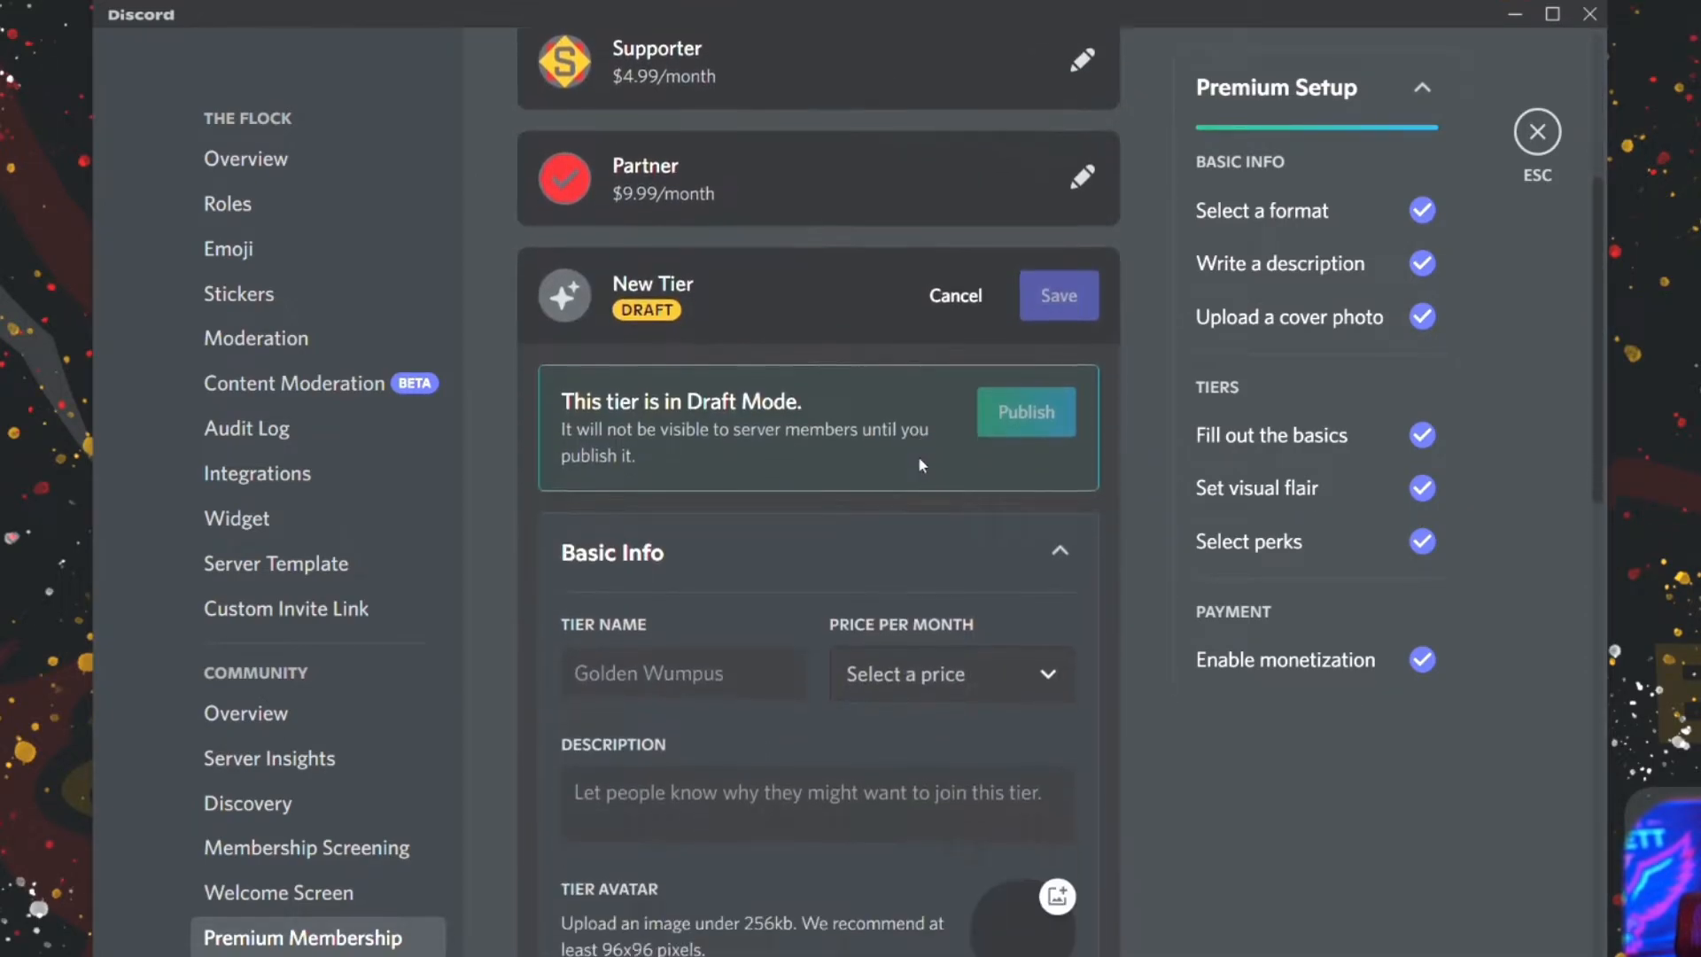
{"action": "scroll", "coordinate": [809, 540], "scroll_direction": "down", "scroll_amount": 10}
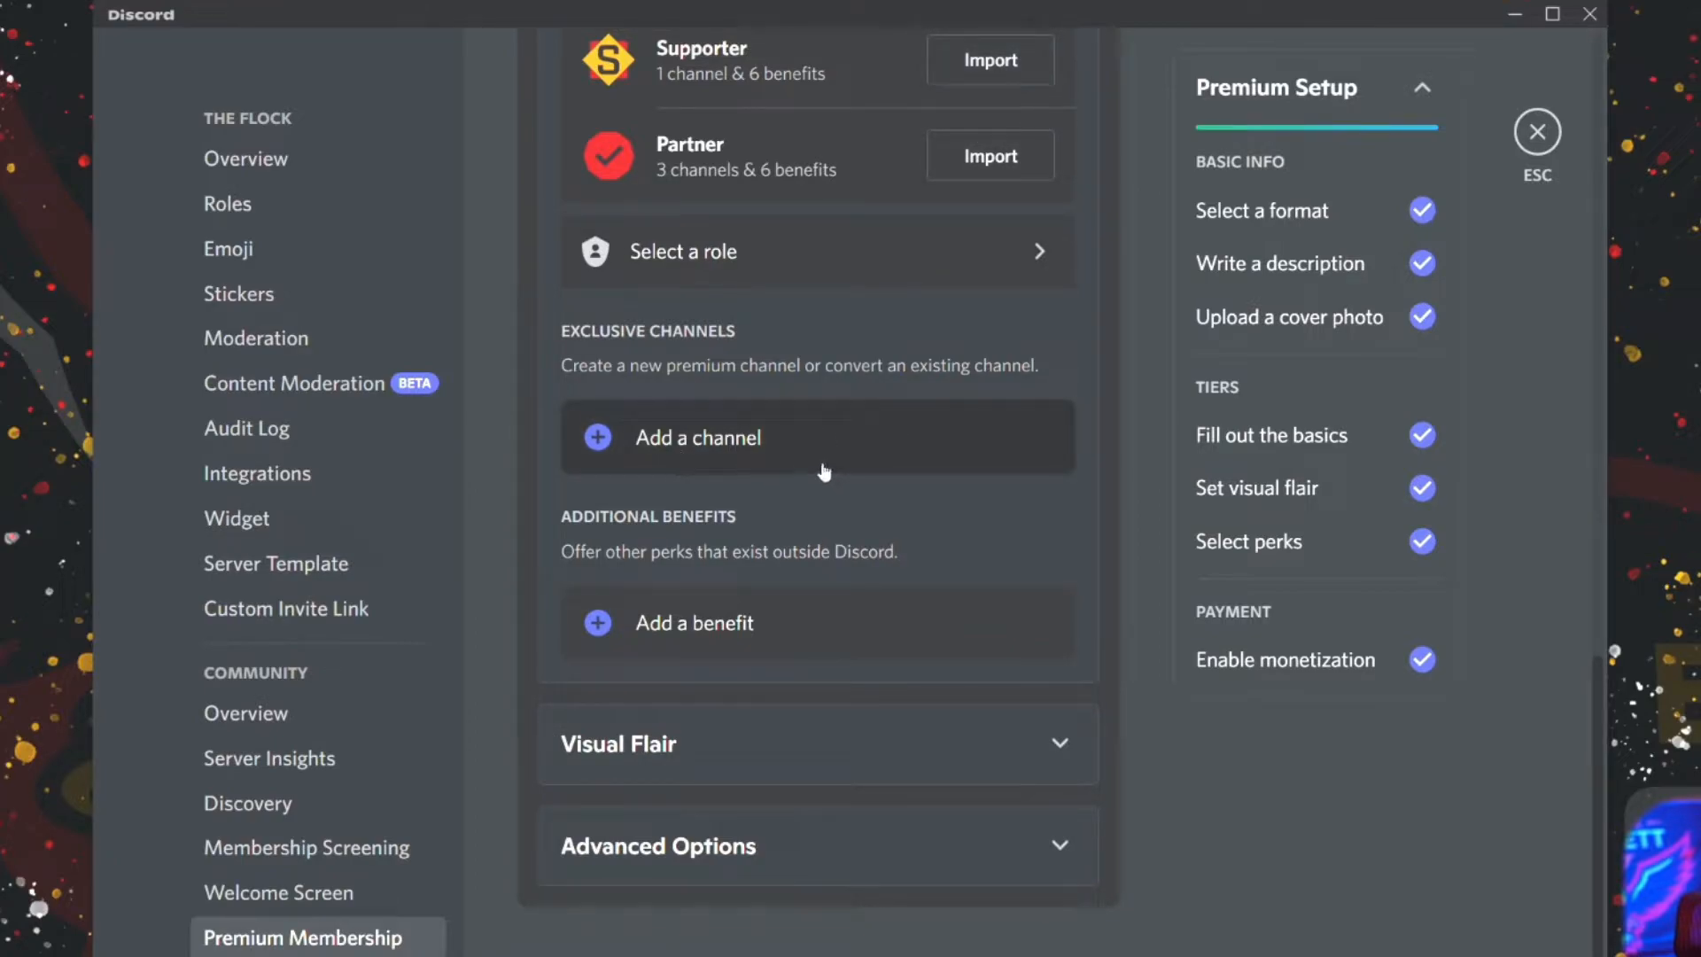
{"action": "left_click", "coordinate": [984, 748]}
{"action": "scroll", "coordinate": [974, 709], "scroll_direction": "down", "scroll_amount": 6}
{"action": "scroll", "coordinate": [957, 576], "scroll_direction": "up", "scroll_amount": 1}
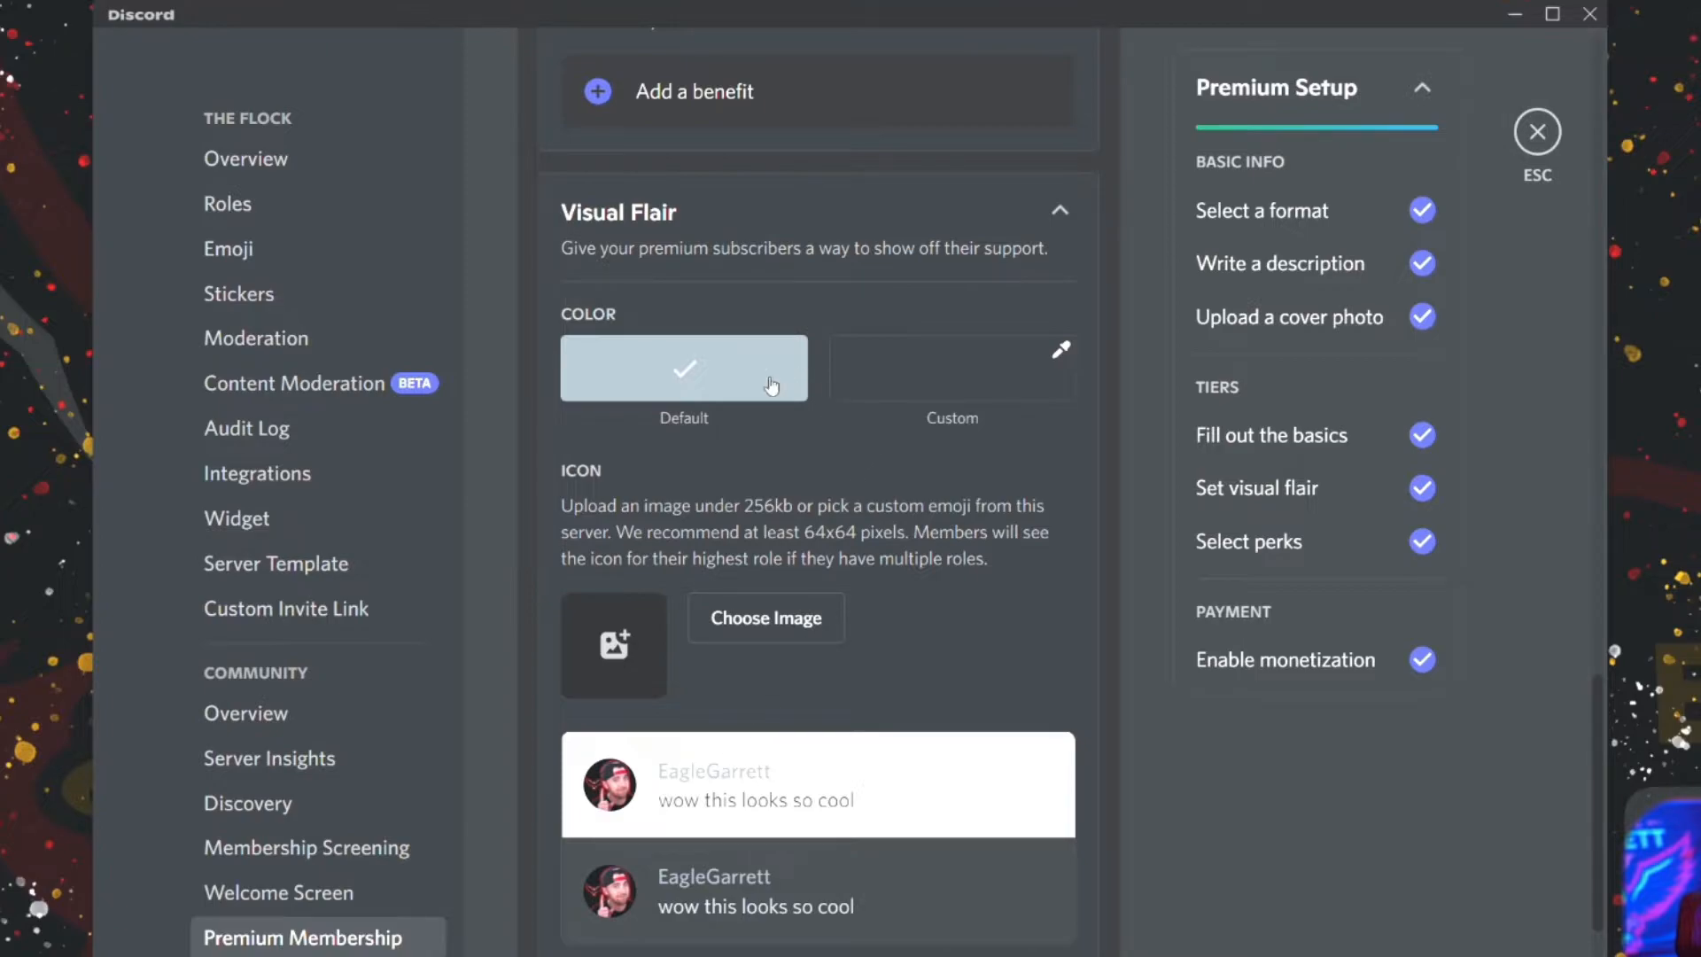
{"action": "left_click", "coordinate": [967, 388]}
{"action": "left_click", "coordinate": [1329, 566]}
{"action": "left_click_drag", "start_coordinate": [1269, 438], "coordinate": [1331, 352]}
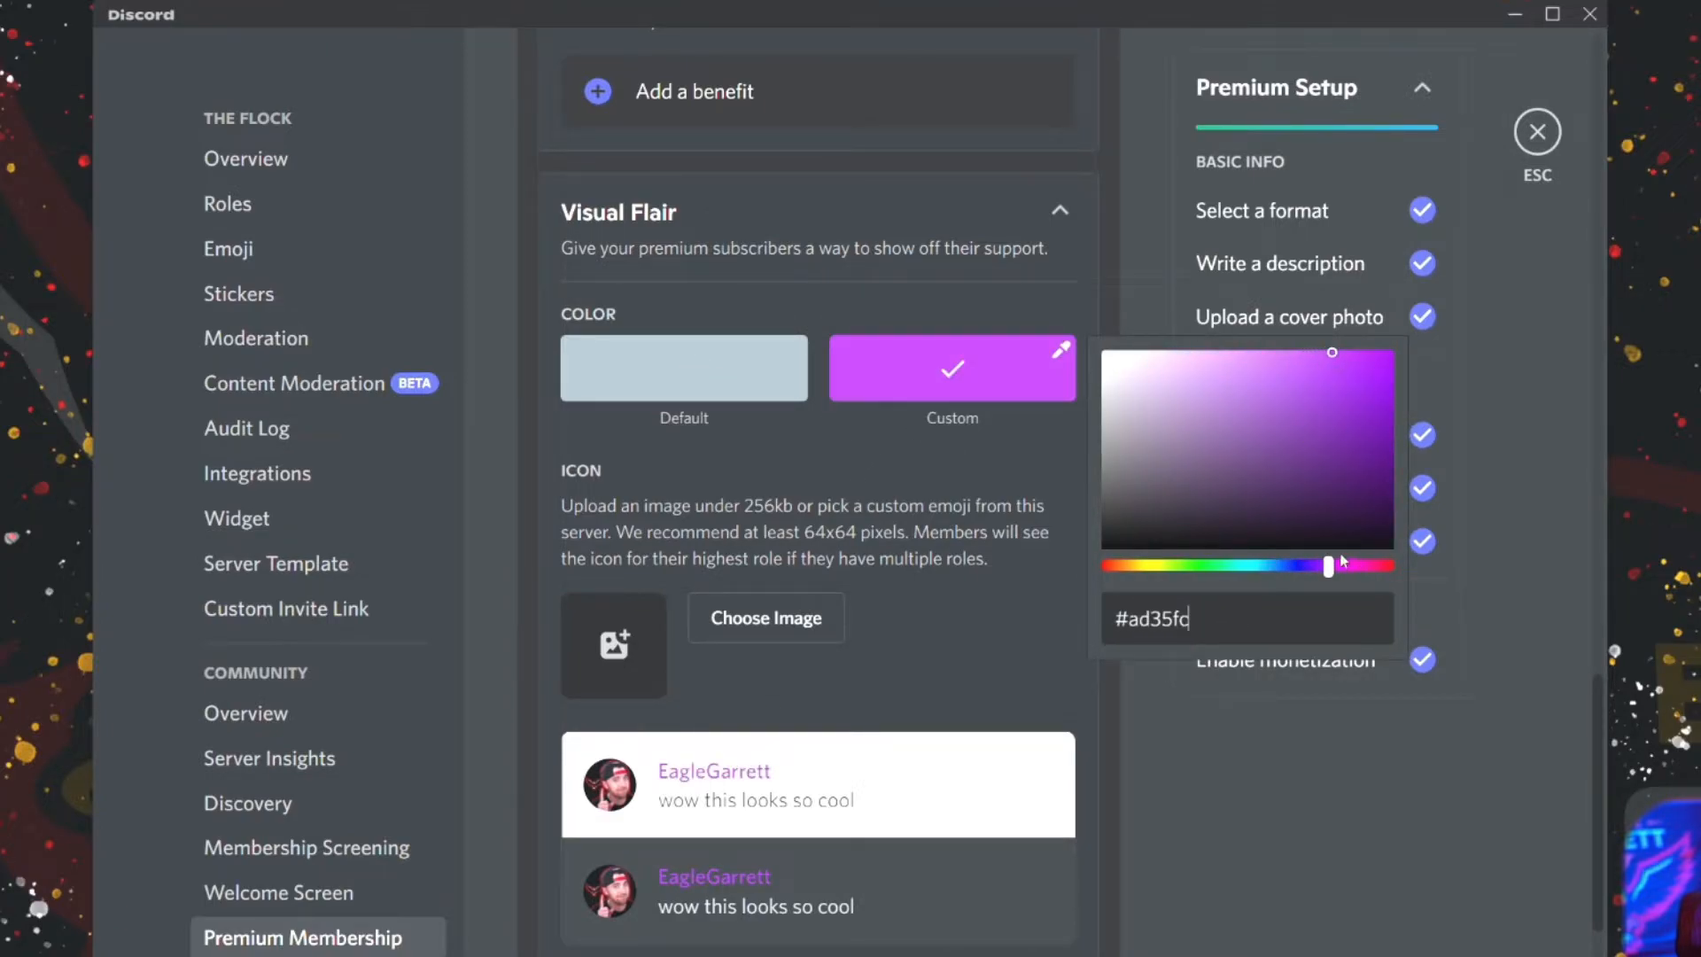
{"action": "left_click", "coordinate": [1351, 566]}
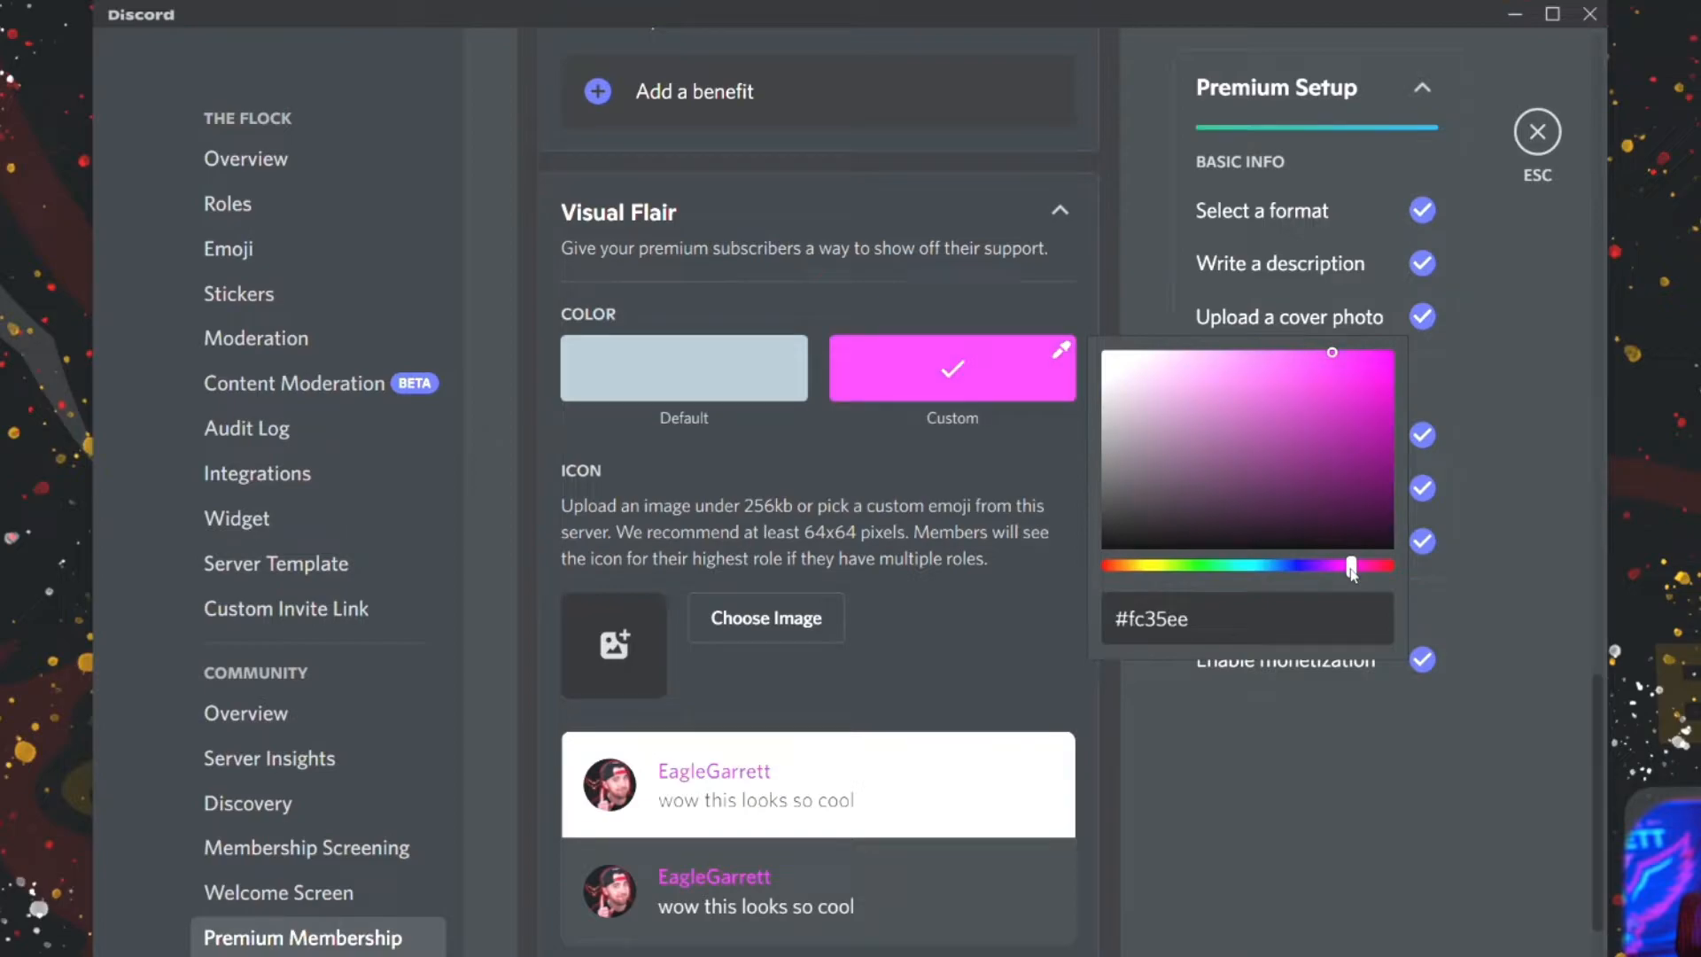
{"action": "left_click", "coordinate": [941, 479]}
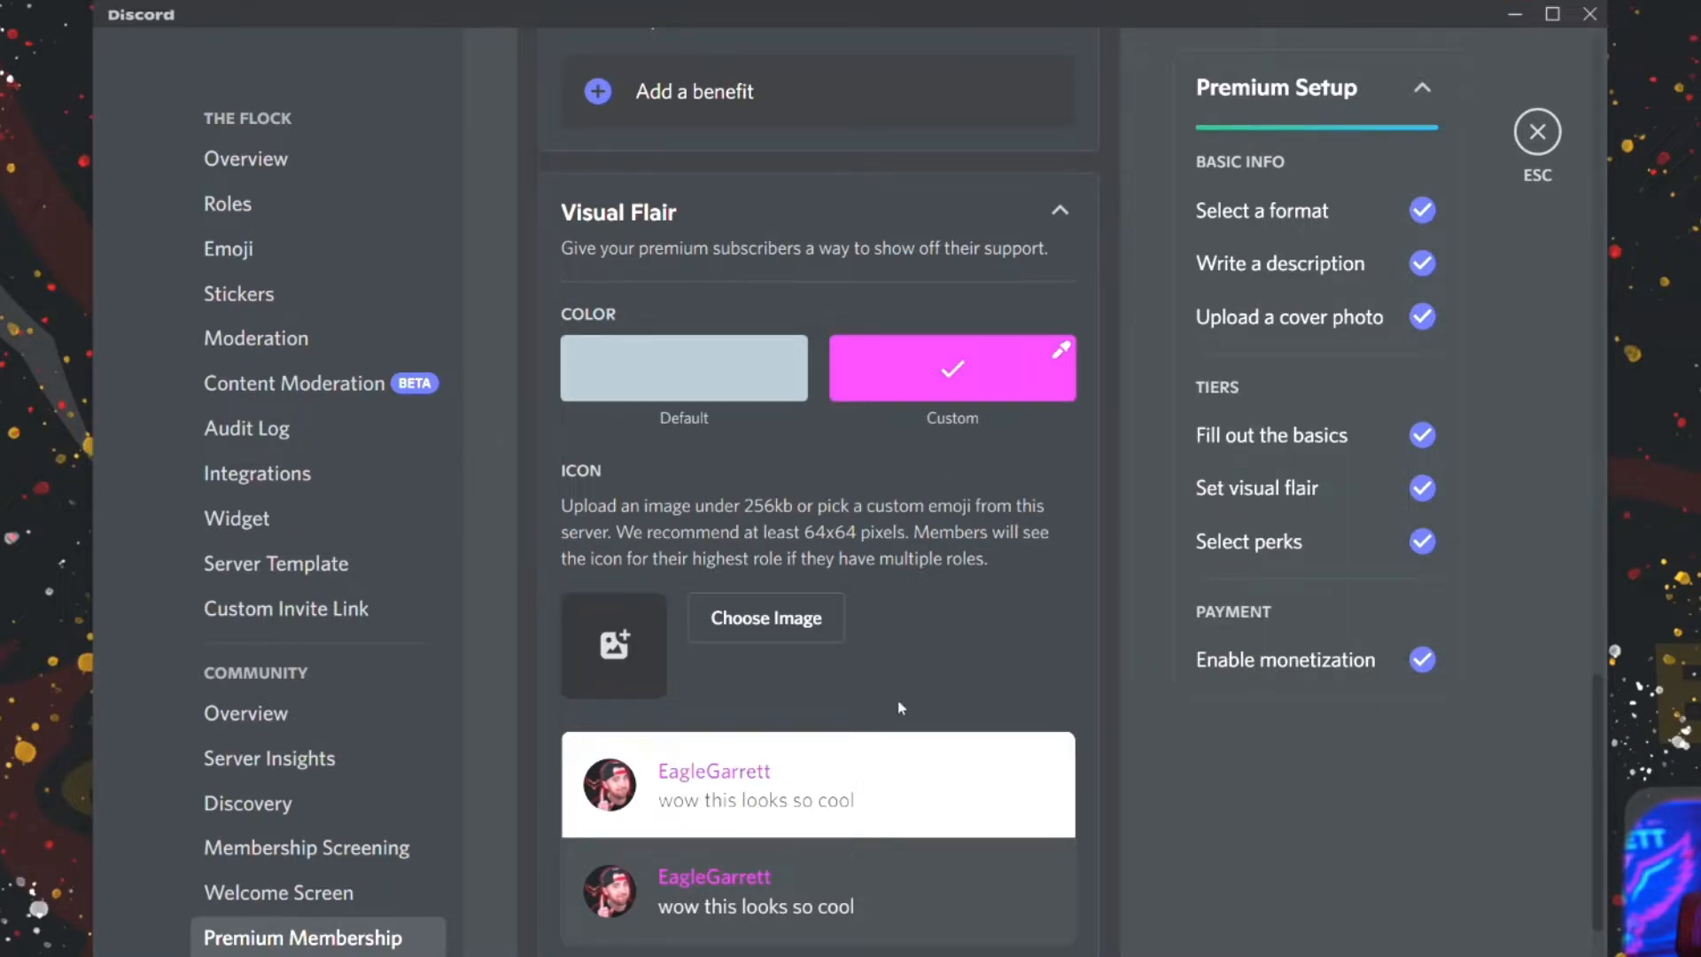
Change the draft tier's custom Visual Flair color to a darker green, #16b118.
{"action": "left_click", "coordinate": [932, 393]}
{"action": "left_click_drag", "start_coordinate": [1210, 565], "coordinate": [1201, 566]}
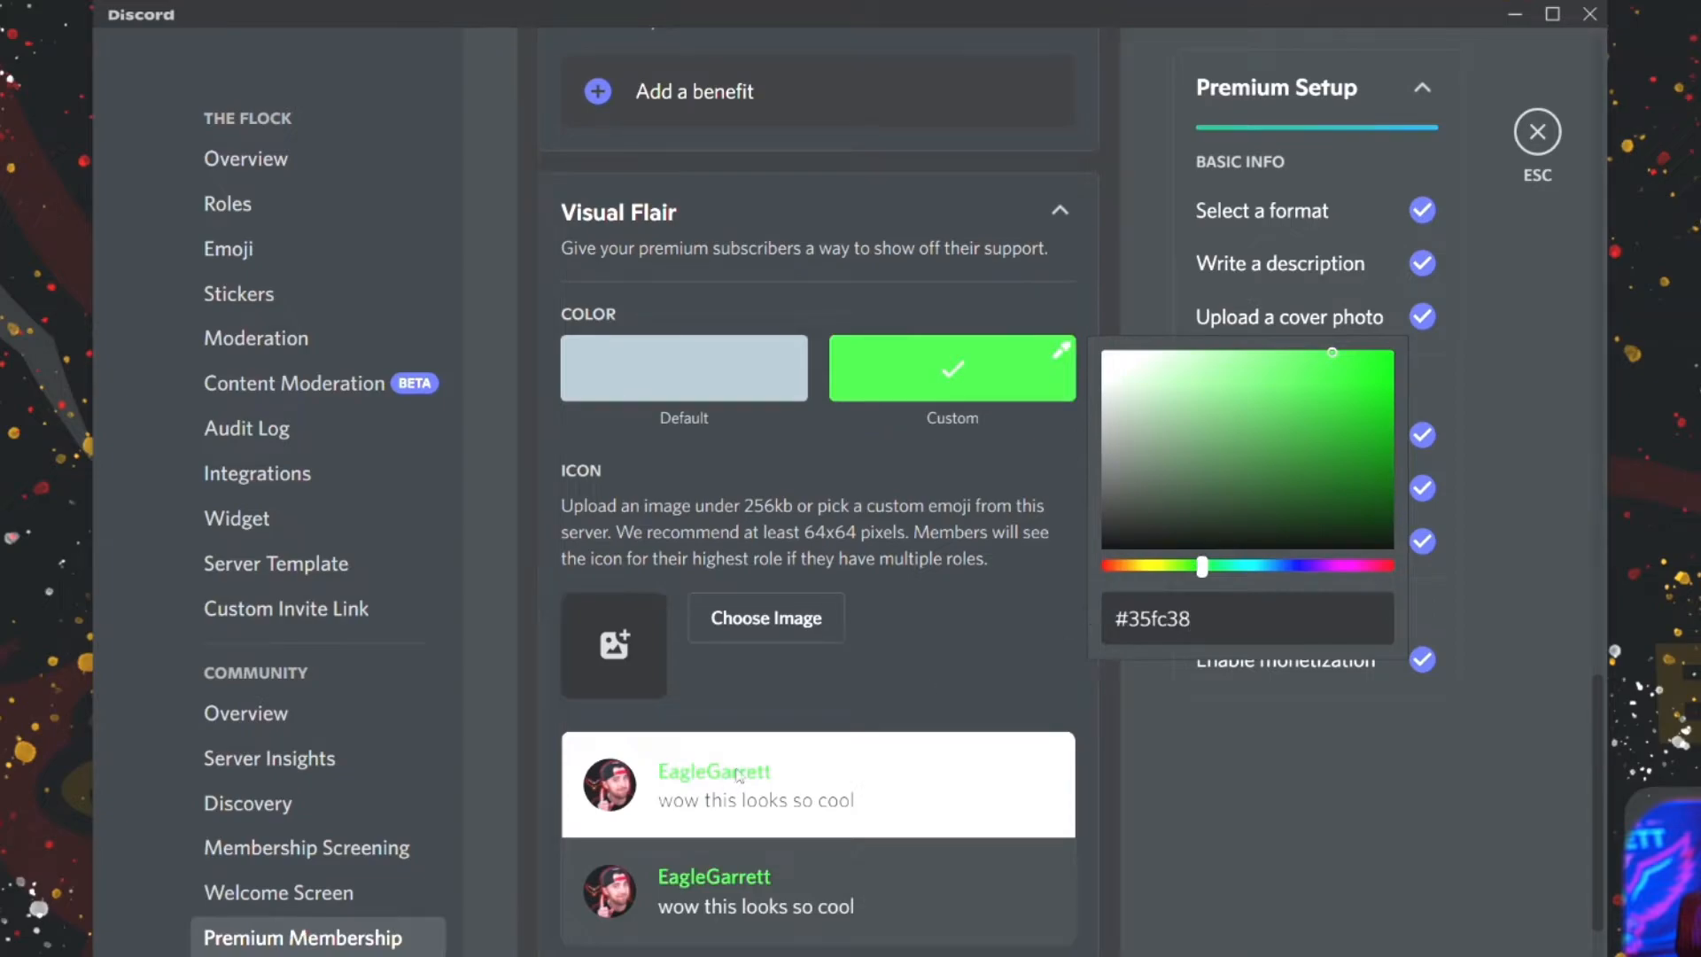
{"action": "left_click", "coordinate": [1358, 410]}
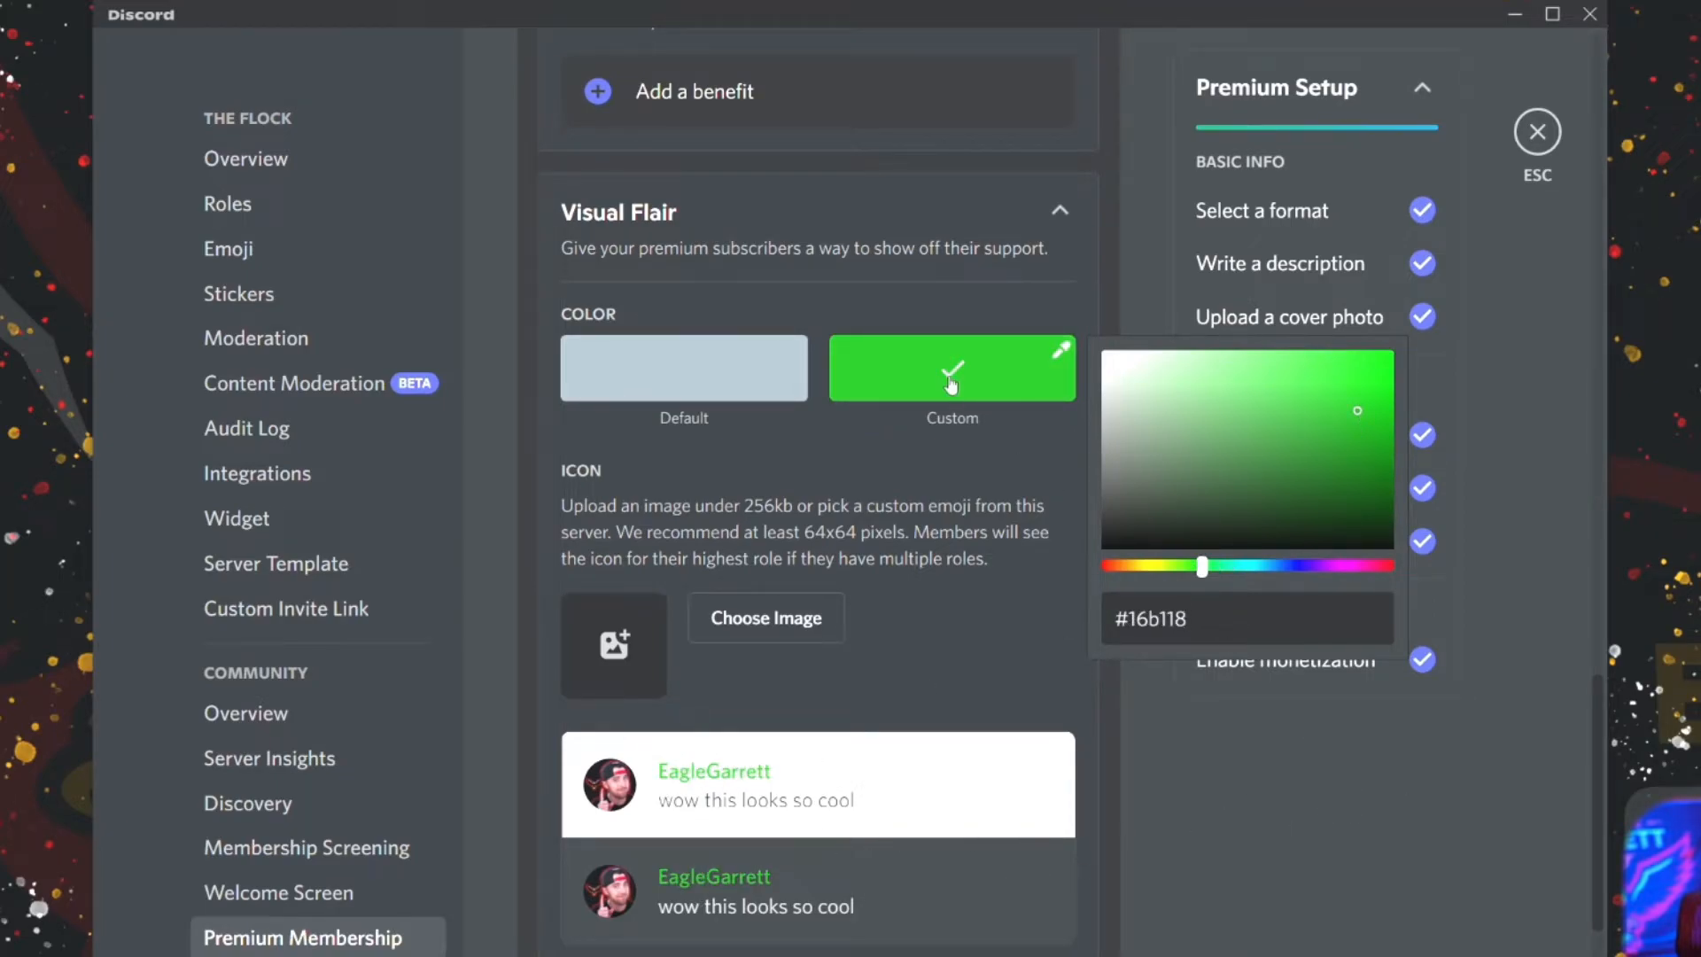
{"action": "left_click", "coordinate": [961, 466]}
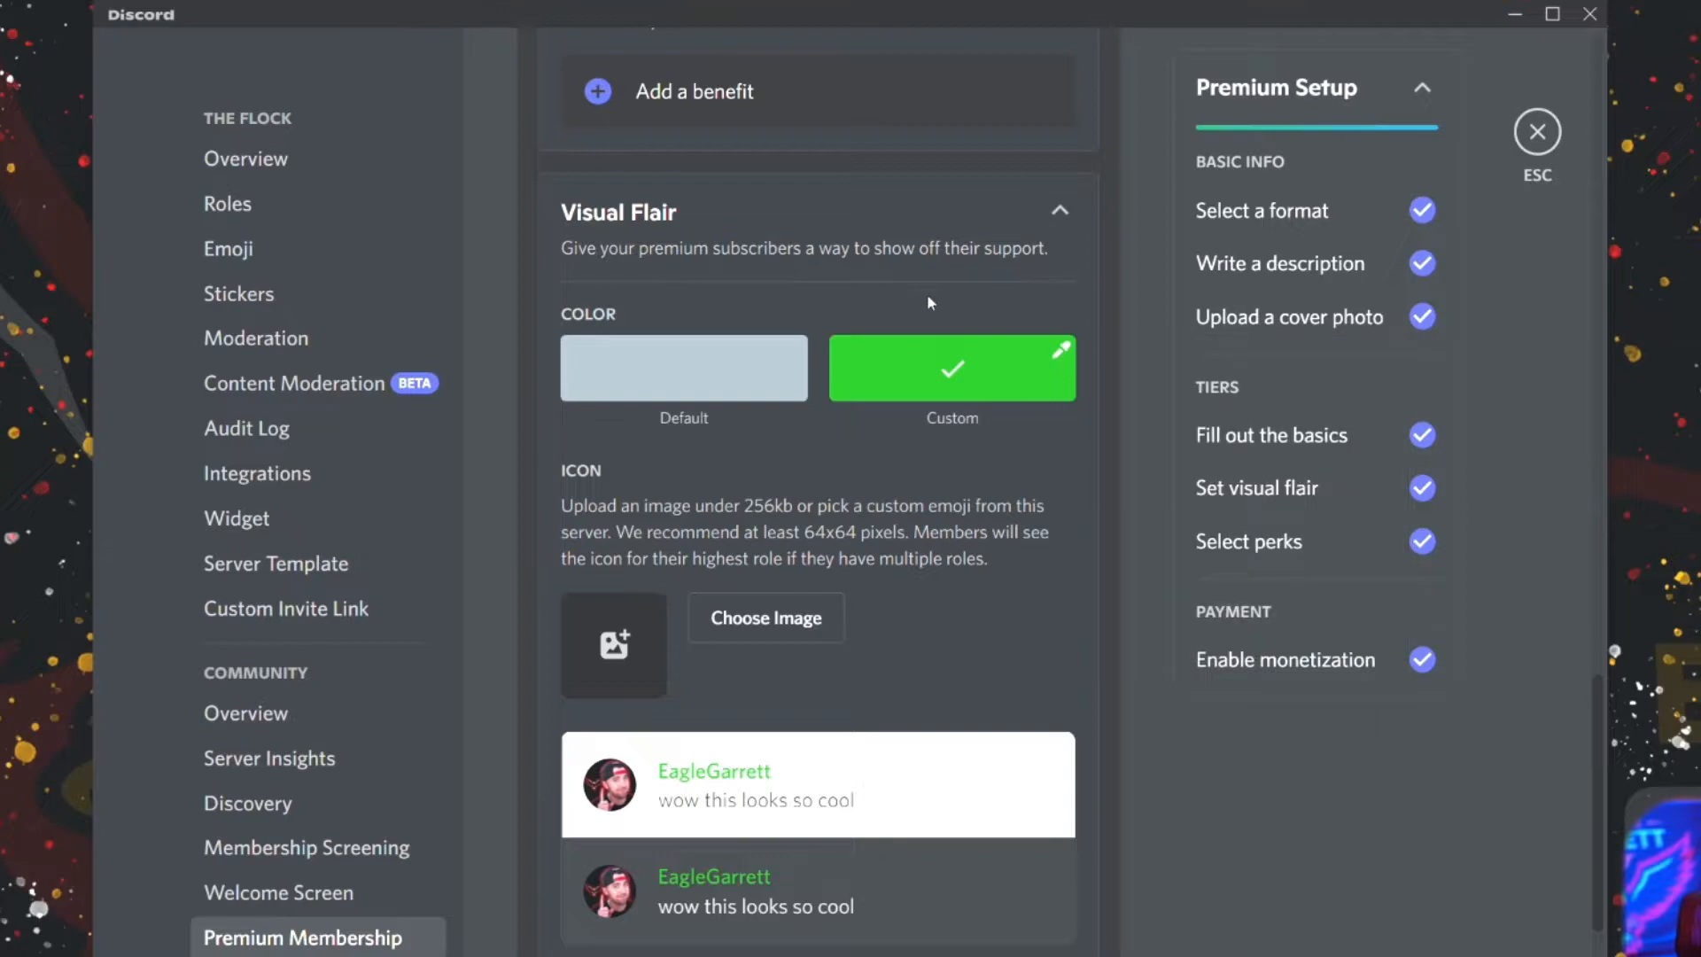
{"action": "scroll", "coordinate": [1019, 434], "scroll_direction": "down", "scroll_amount": 1}
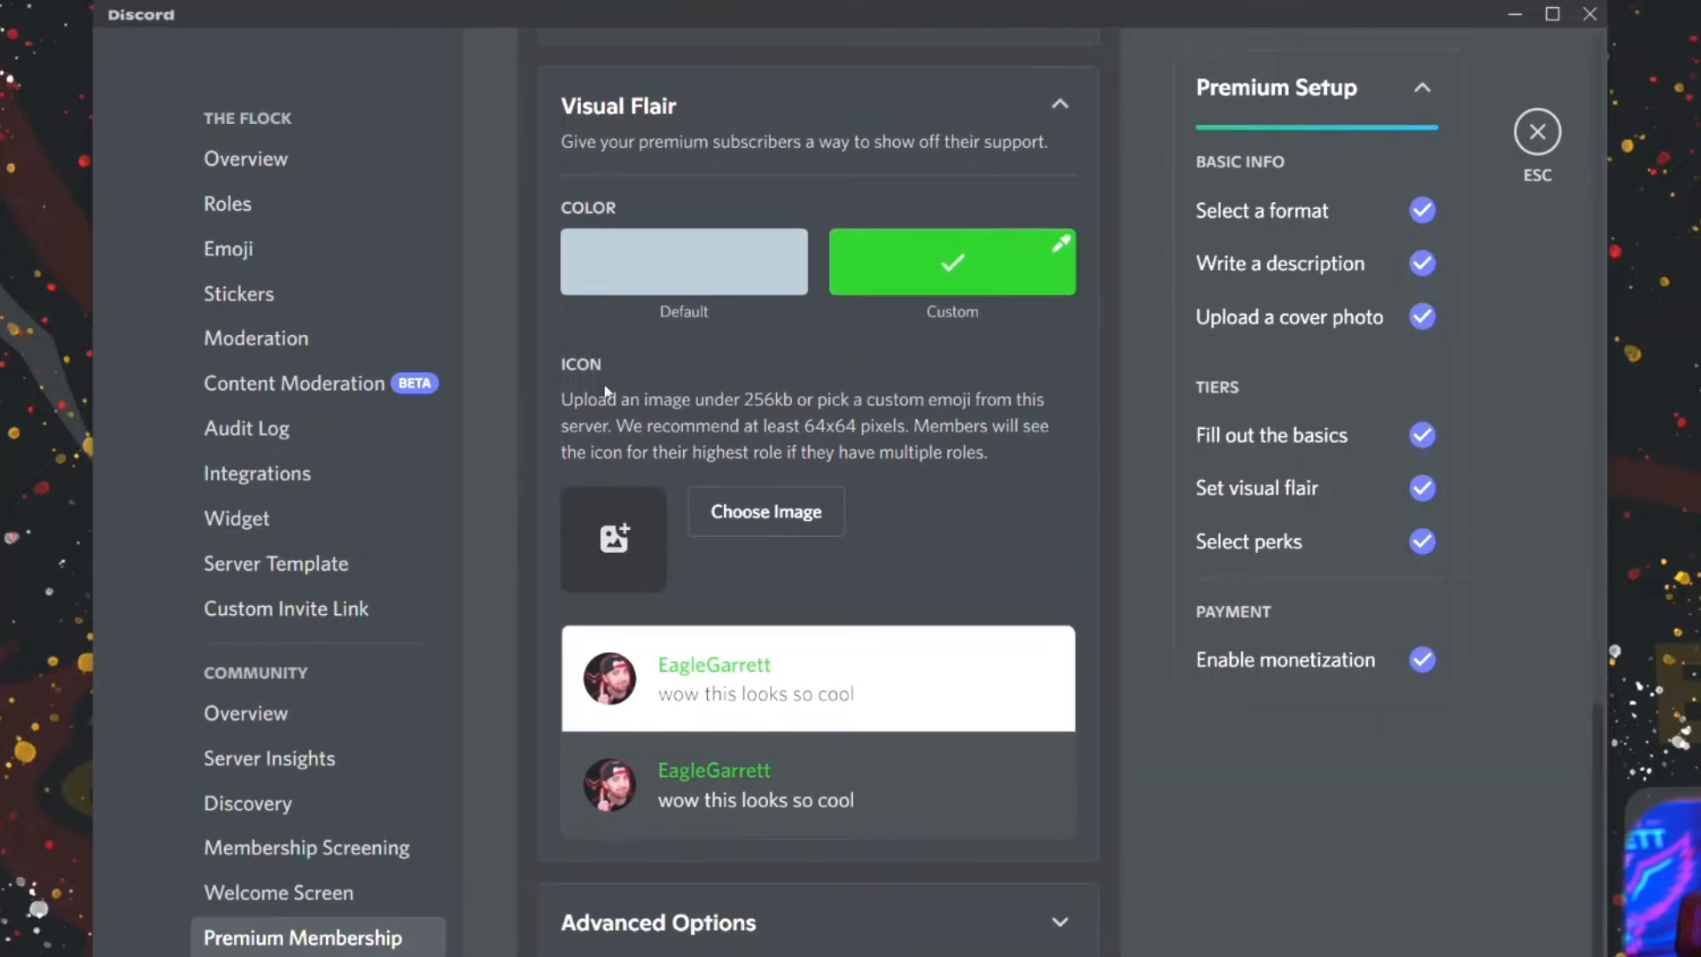
Open the Partner tier for editing, review its Visual Flair color, icon and message previews, and cancel the edit.
{"action": "scroll", "coordinate": [896, 597], "scroll_direction": "up", "scroll_amount": 15}
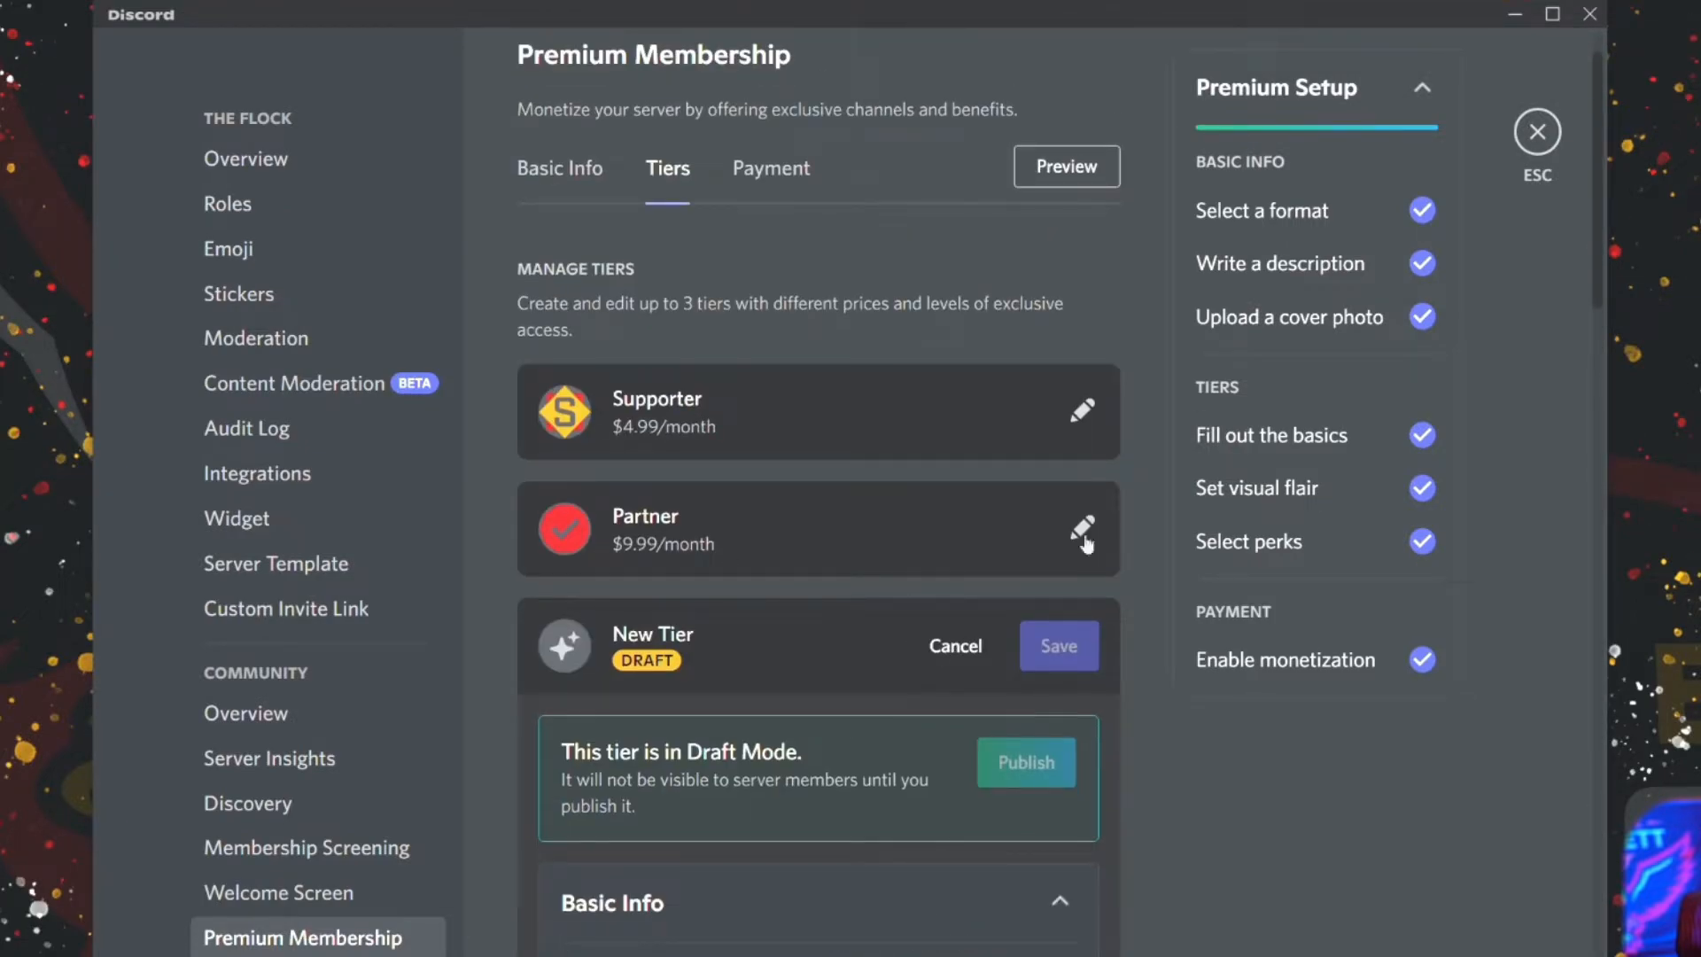
{"action": "left_click", "coordinate": [1082, 528]}
{"action": "scroll", "coordinate": [922, 576], "scroll_direction": "down", "scroll_amount": 10}
{"action": "scroll", "coordinate": [928, 589], "scroll_direction": "up", "scroll_amount": 5}
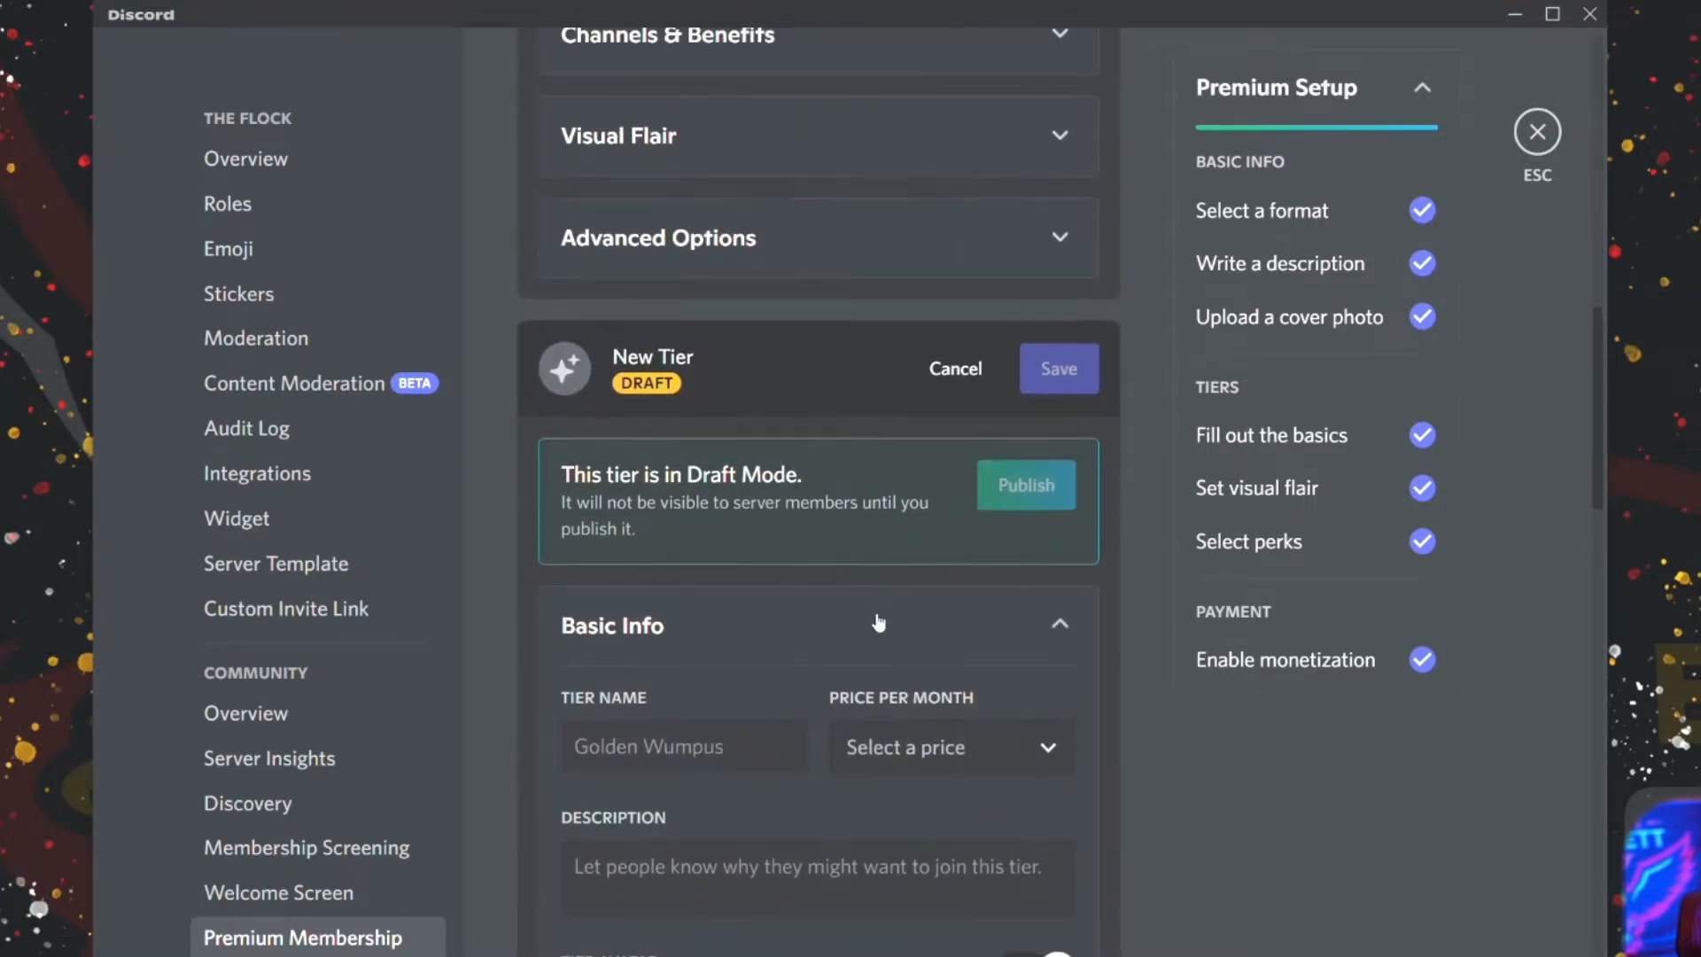
{"action": "left_click", "coordinate": [946, 346]}
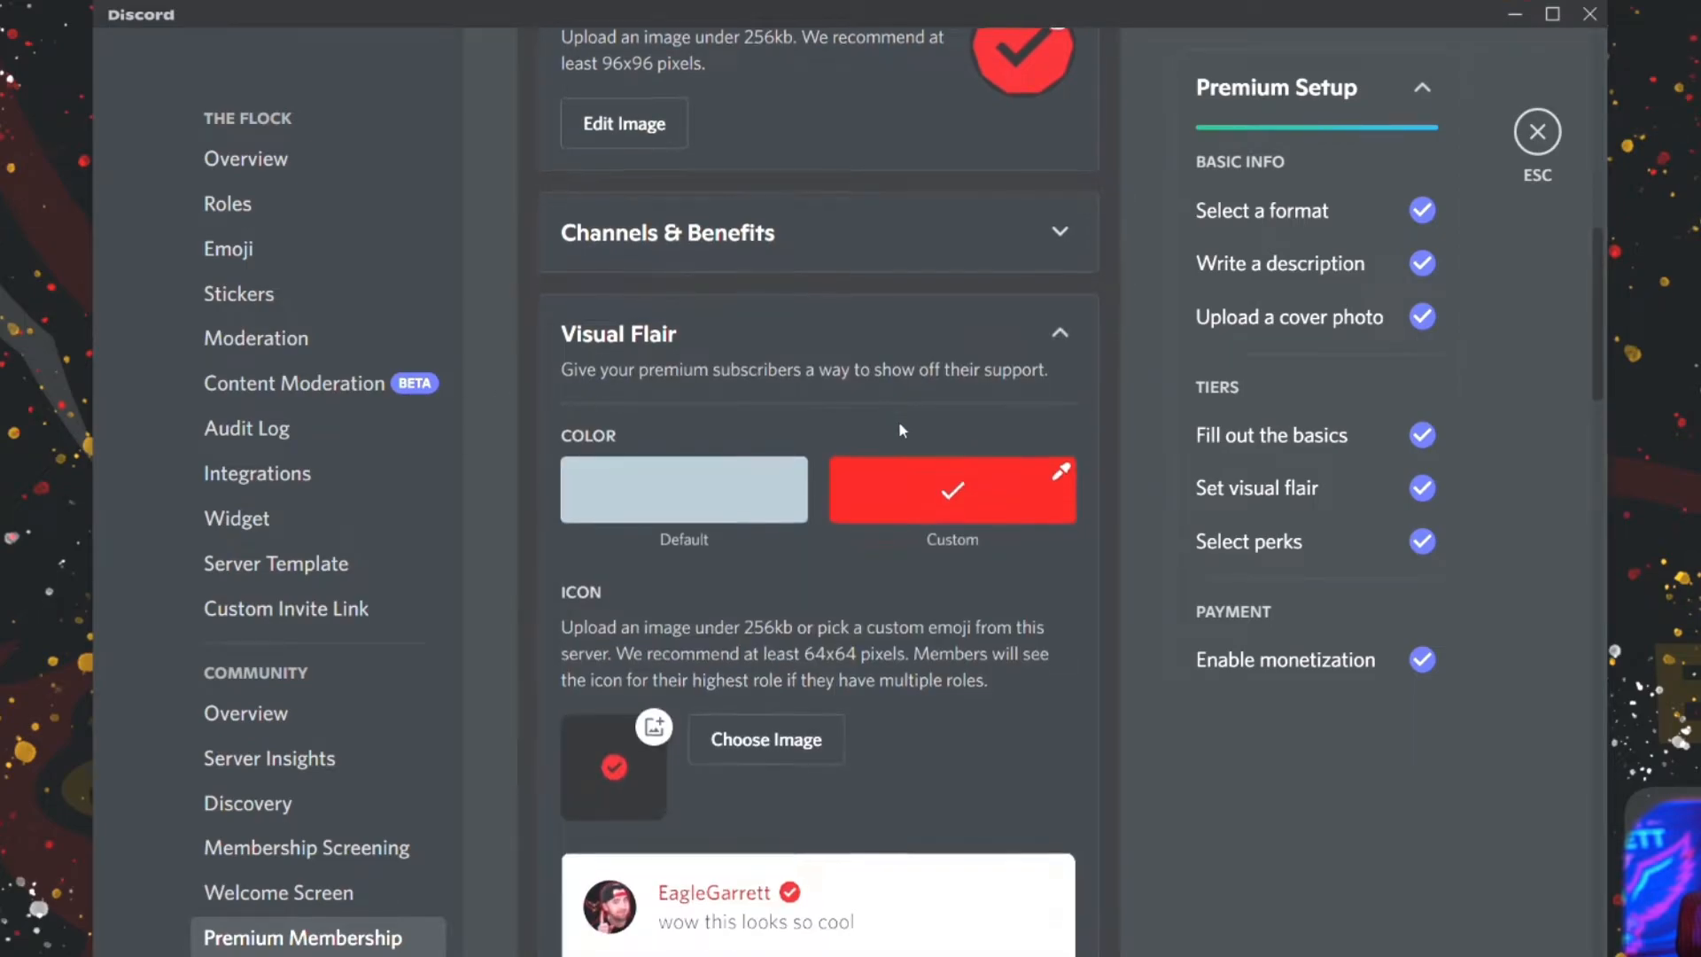
{"action": "scroll", "coordinate": [593, 620], "scroll_direction": "down", "scroll_amount": 2}
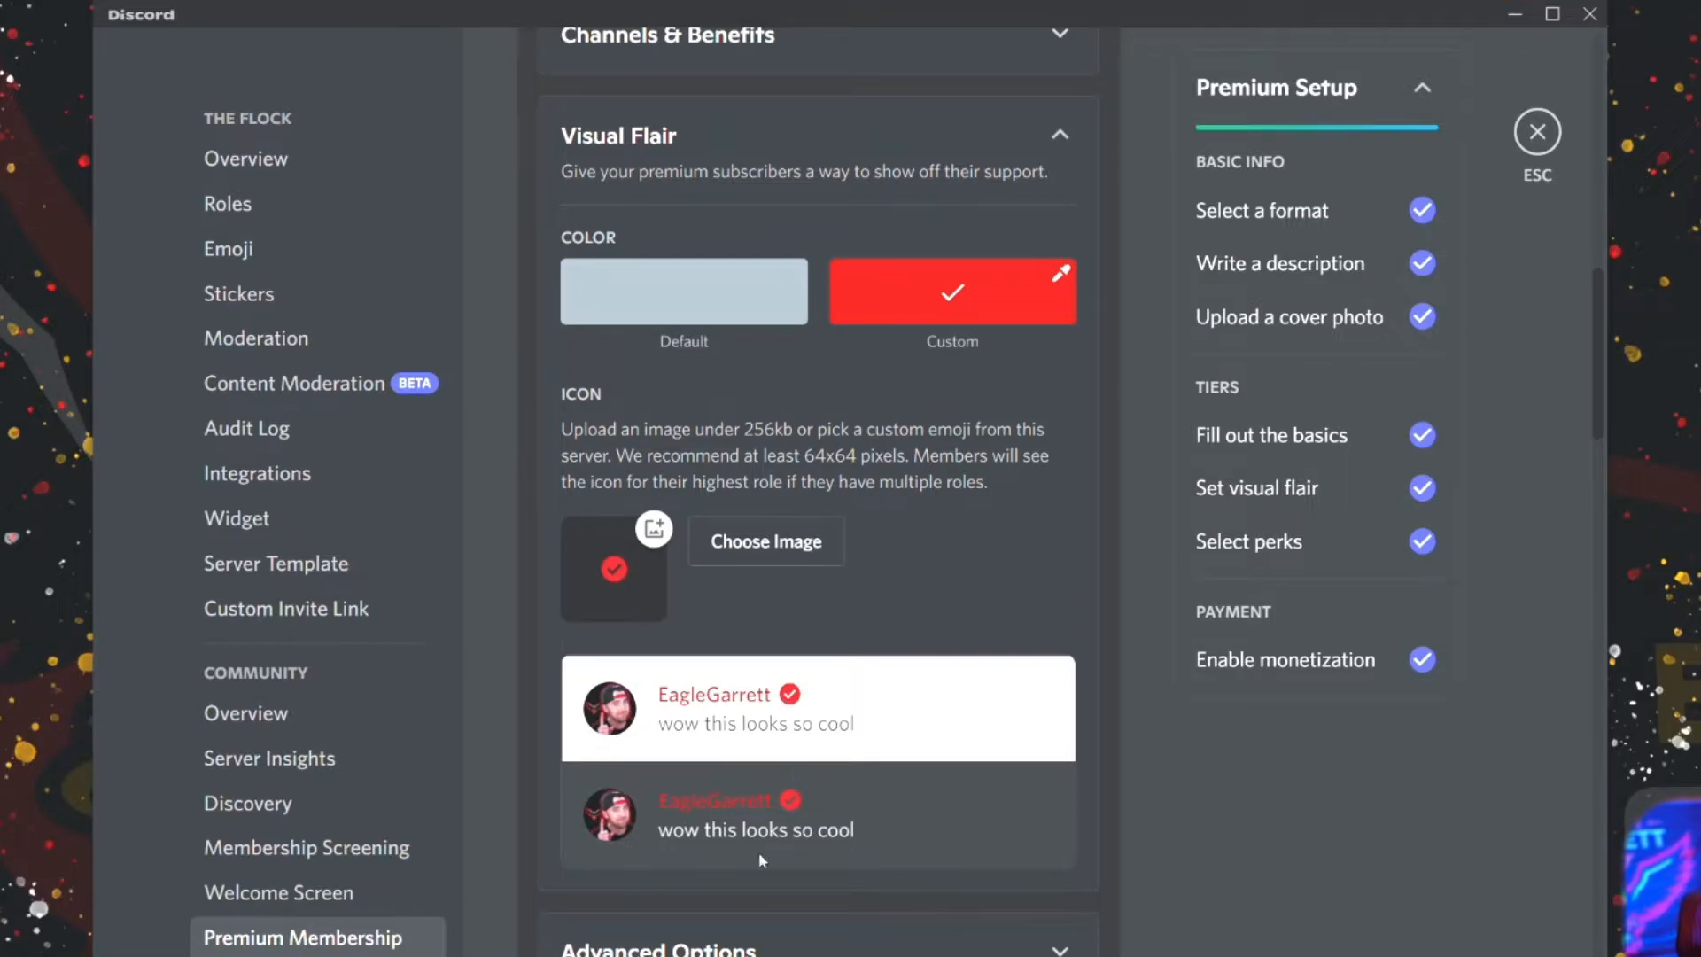
{"action": "scroll", "coordinate": [904, 753], "scroll_direction": "down", "scroll_amount": 2}
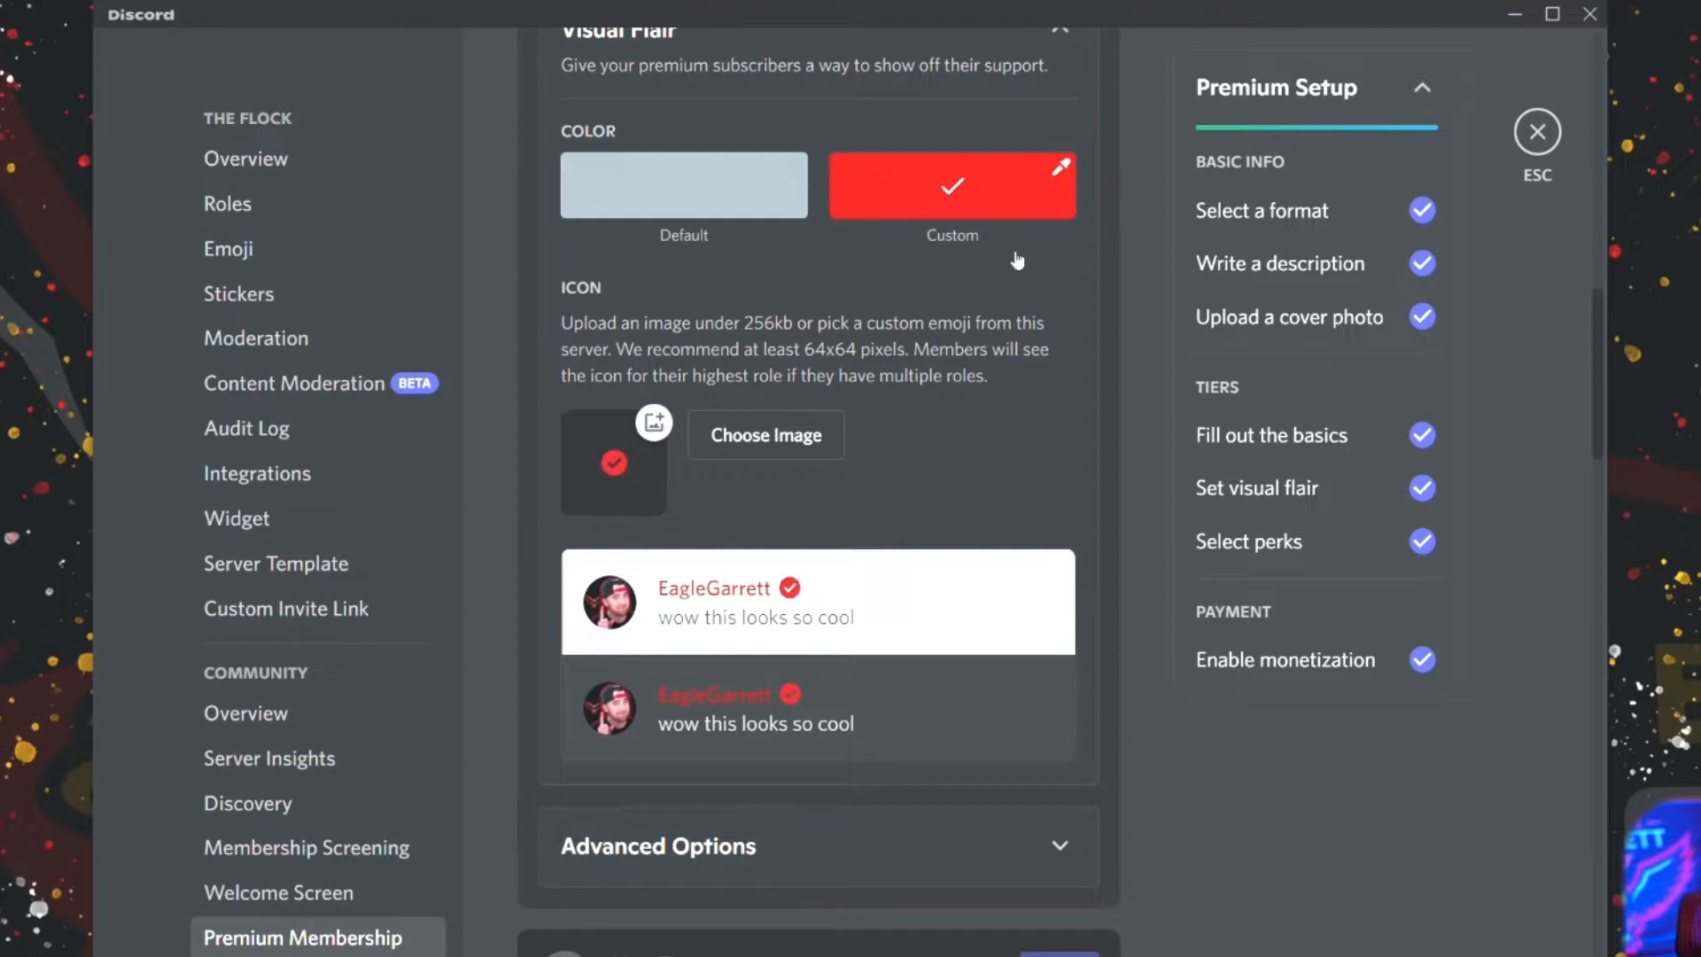
{"action": "scroll", "coordinate": [1028, 204], "scroll_direction": "up", "scroll_amount": 10}
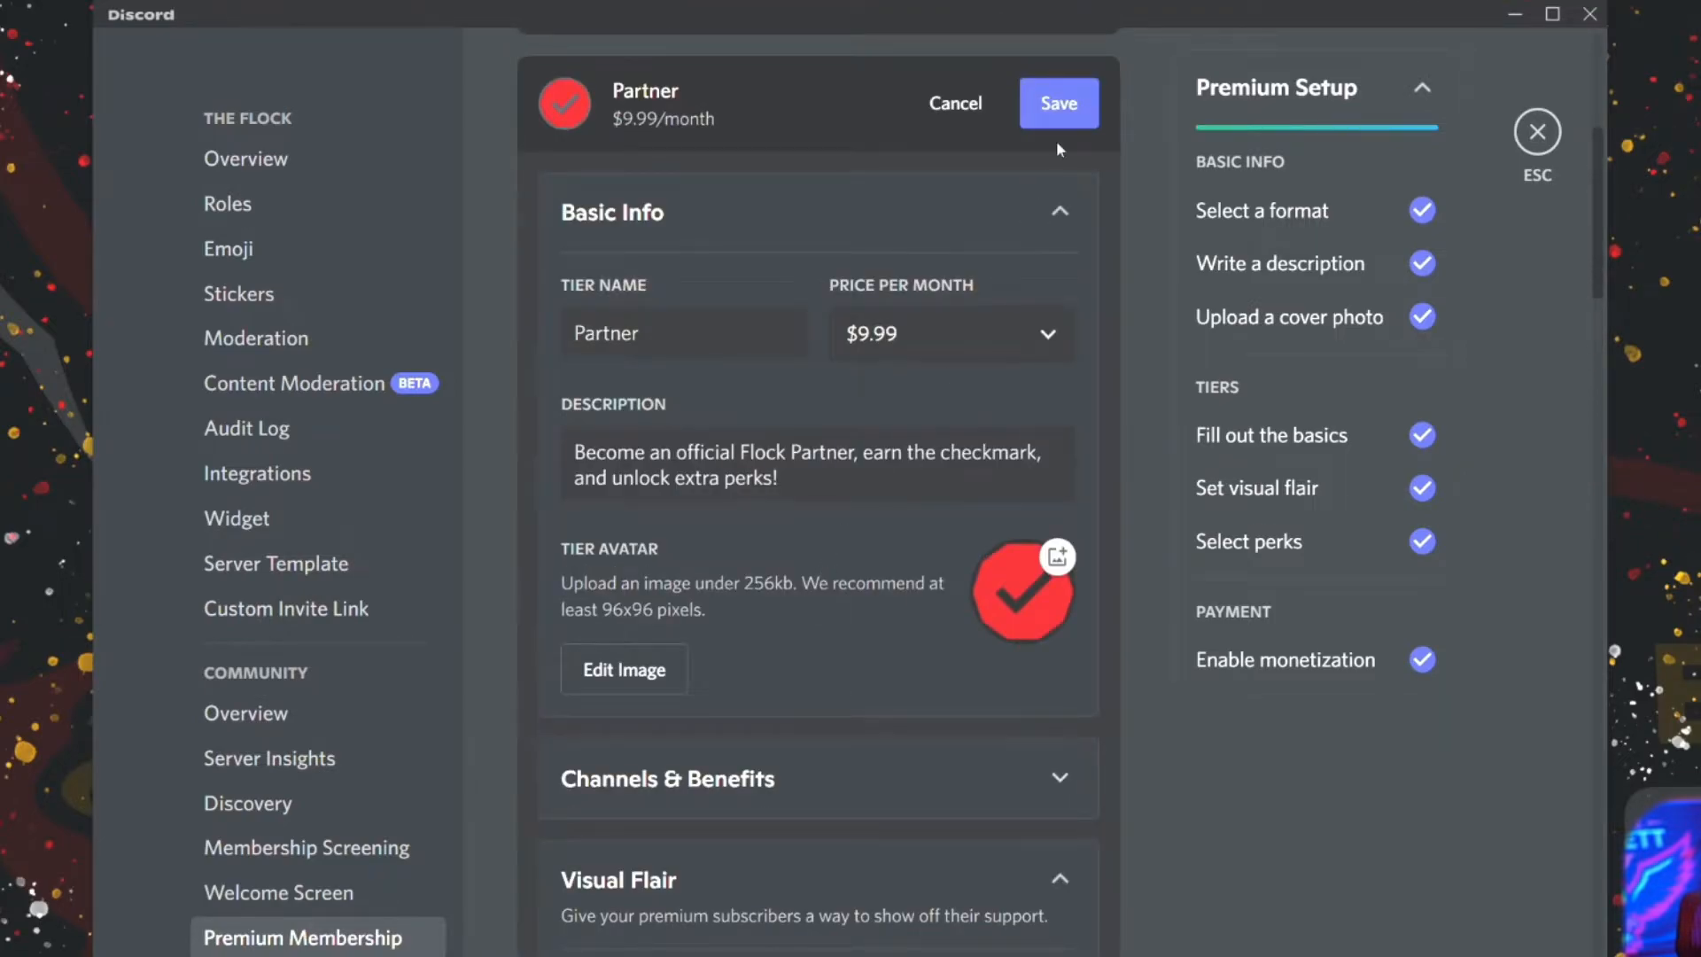
Expand the draft tier's Advanced Options to review tier removal, and cancel the draft tier.
{"action": "scroll", "coordinate": [843, 456], "scroll_direction": "down", "scroll_amount": 10}
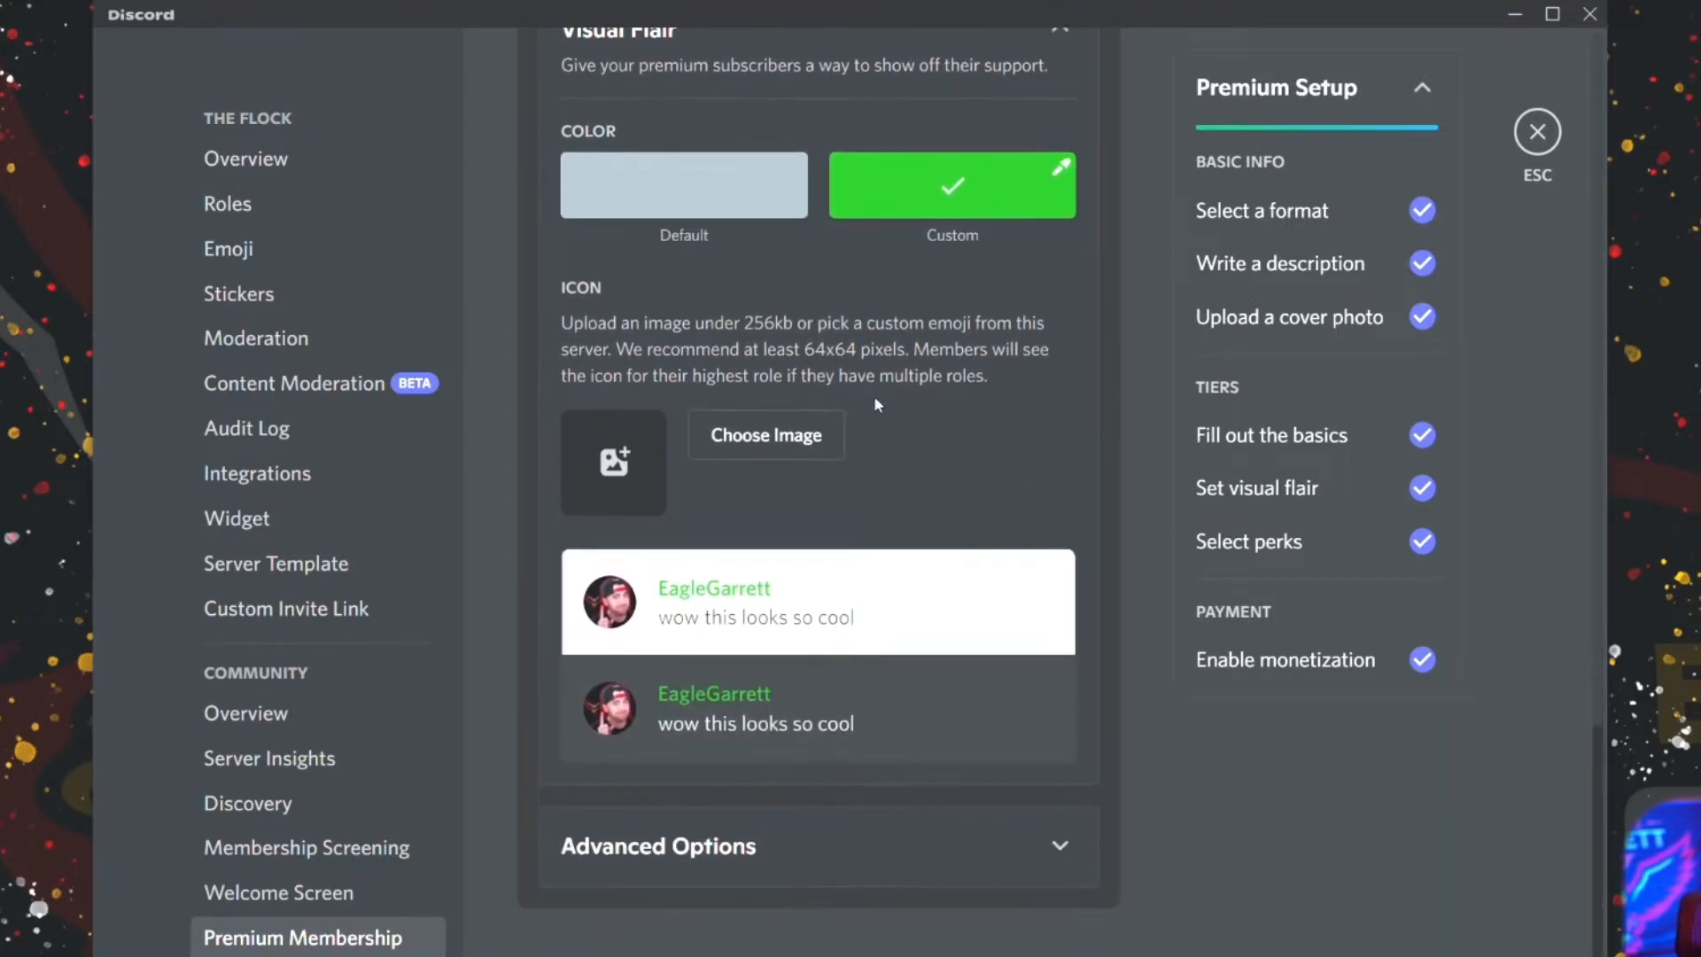
{"action": "left_click", "coordinate": [737, 853]}
{"action": "scroll", "coordinate": [927, 711], "scroll_direction": "down", "scroll_amount": 2}
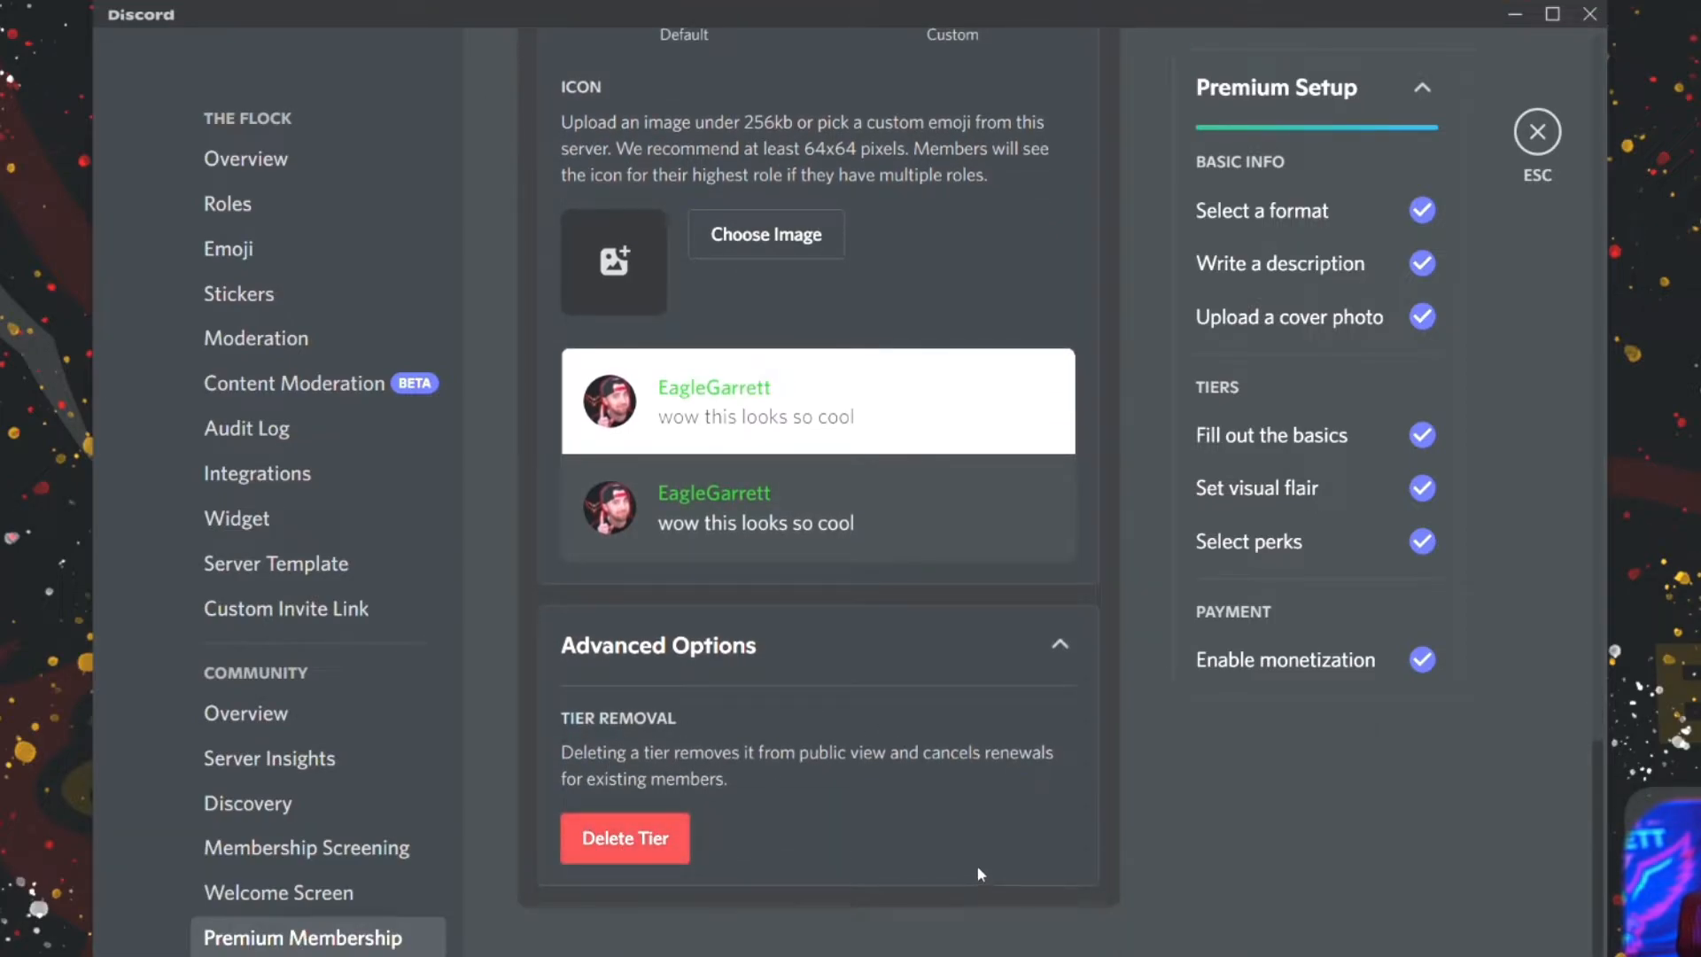
{"action": "scroll", "coordinate": [979, 838], "scroll_direction": "up", "scroll_amount": 20}
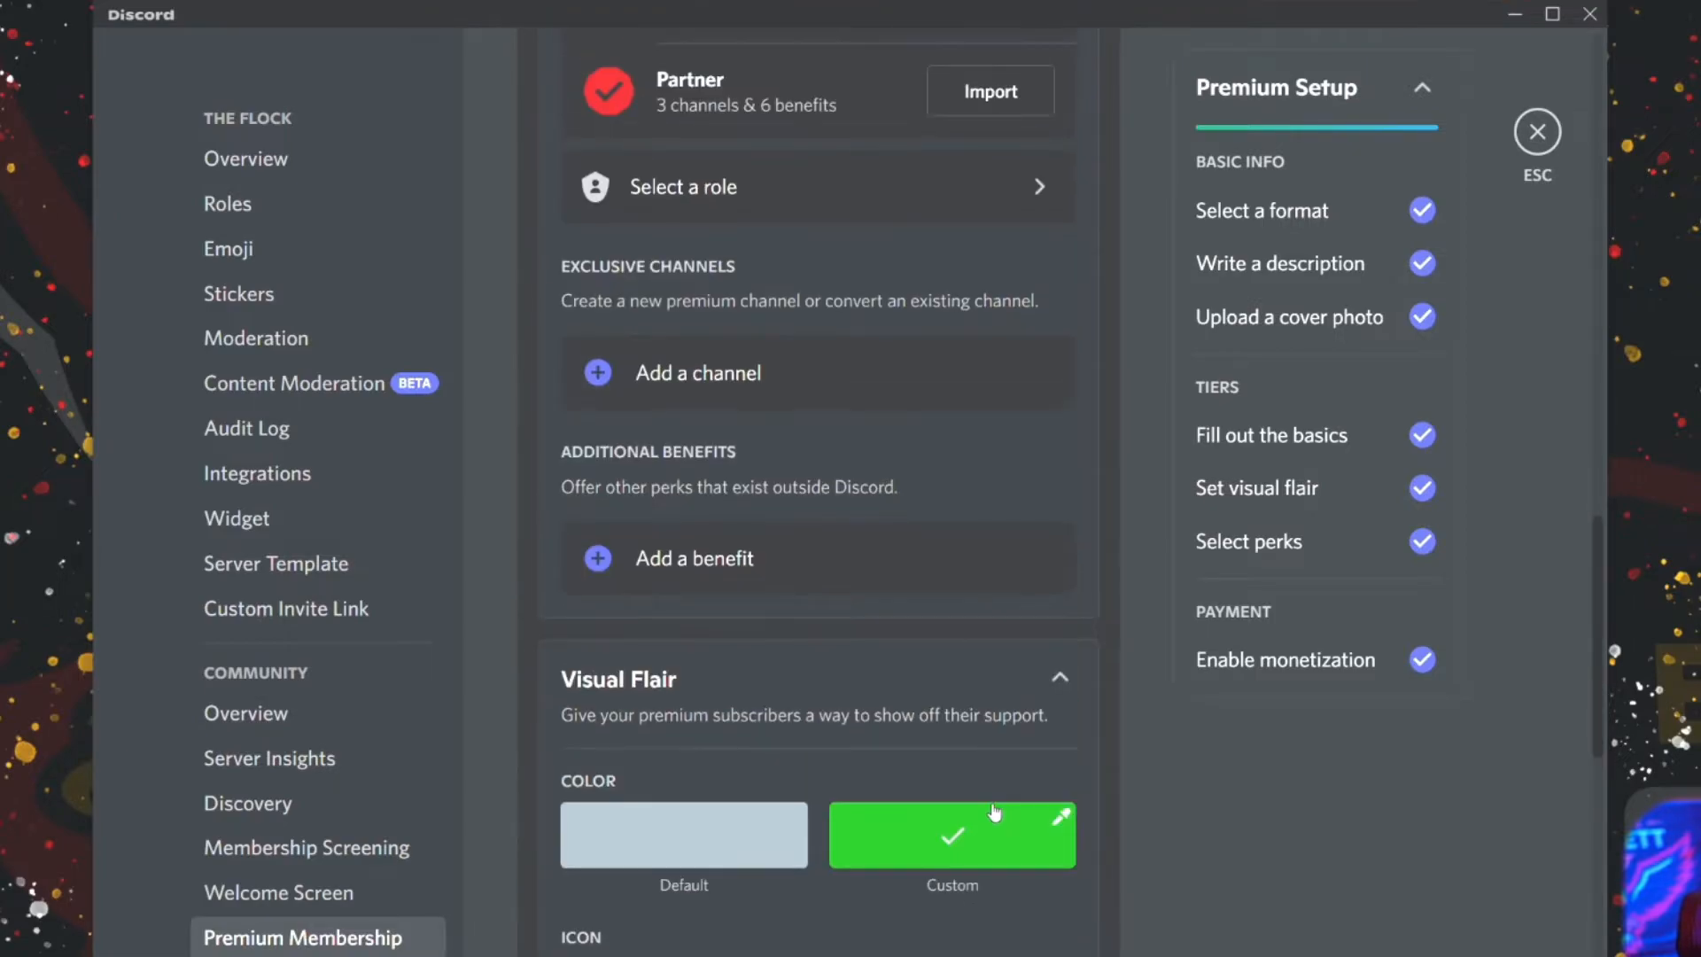
{"action": "scroll", "coordinate": [925, 648], "scroll_direction": "up", "scroll_amount": 4}
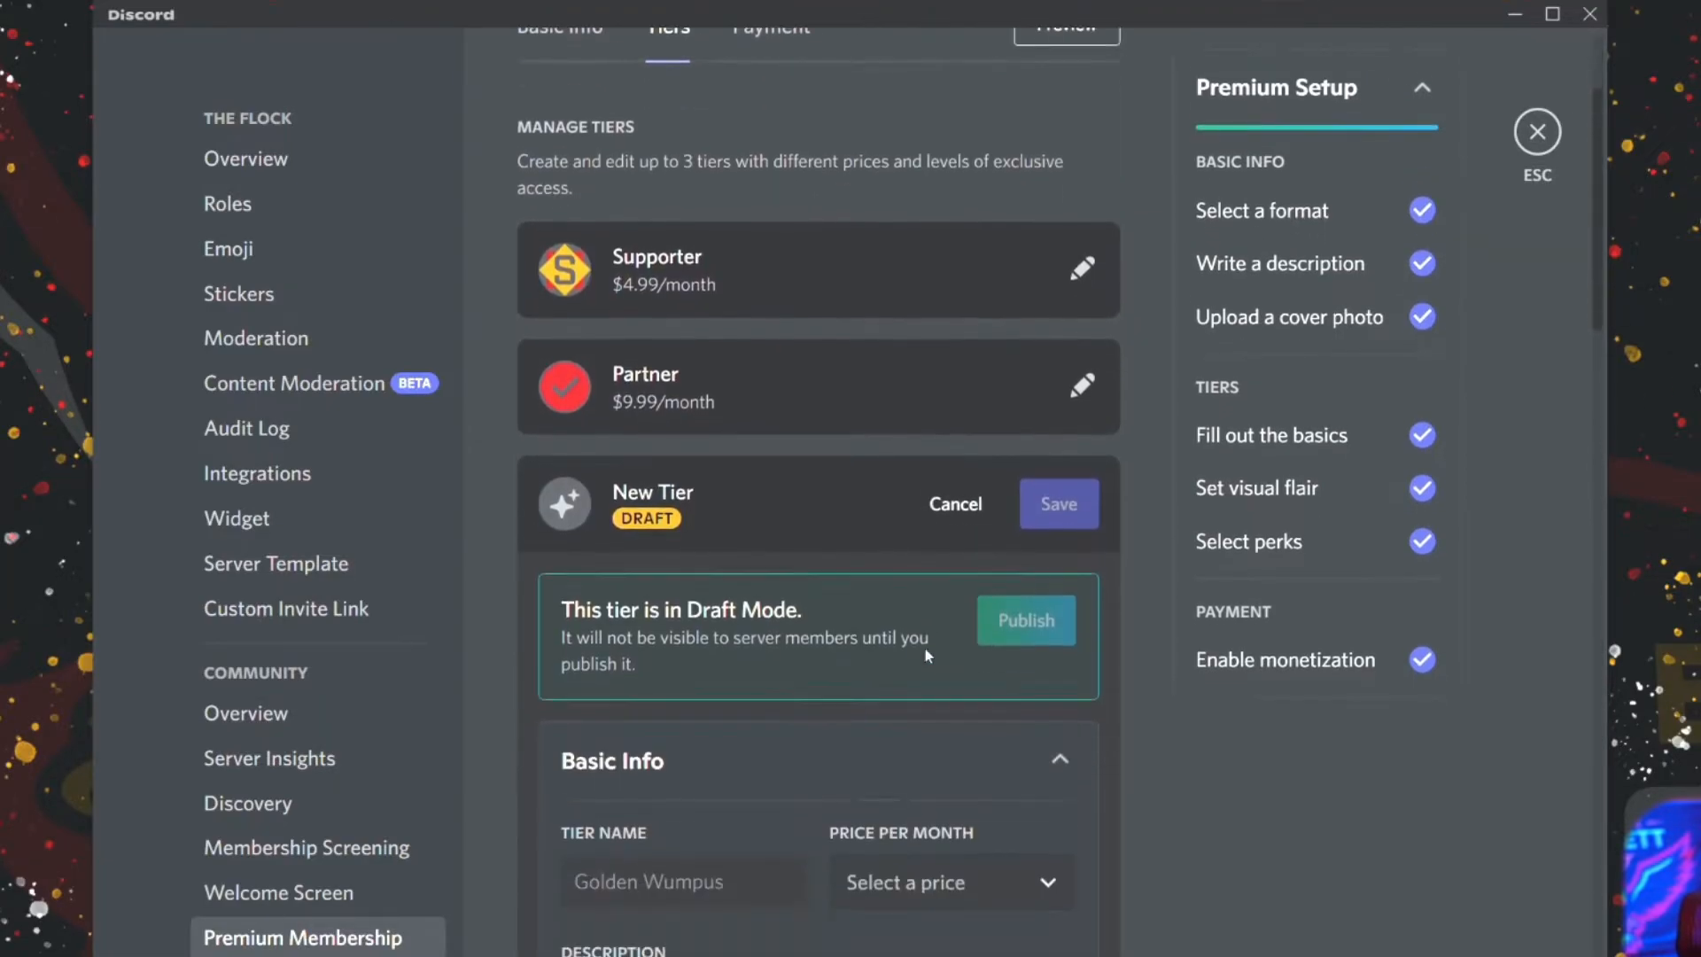
{"action": "left_click", "coordinate": [947, 502]}
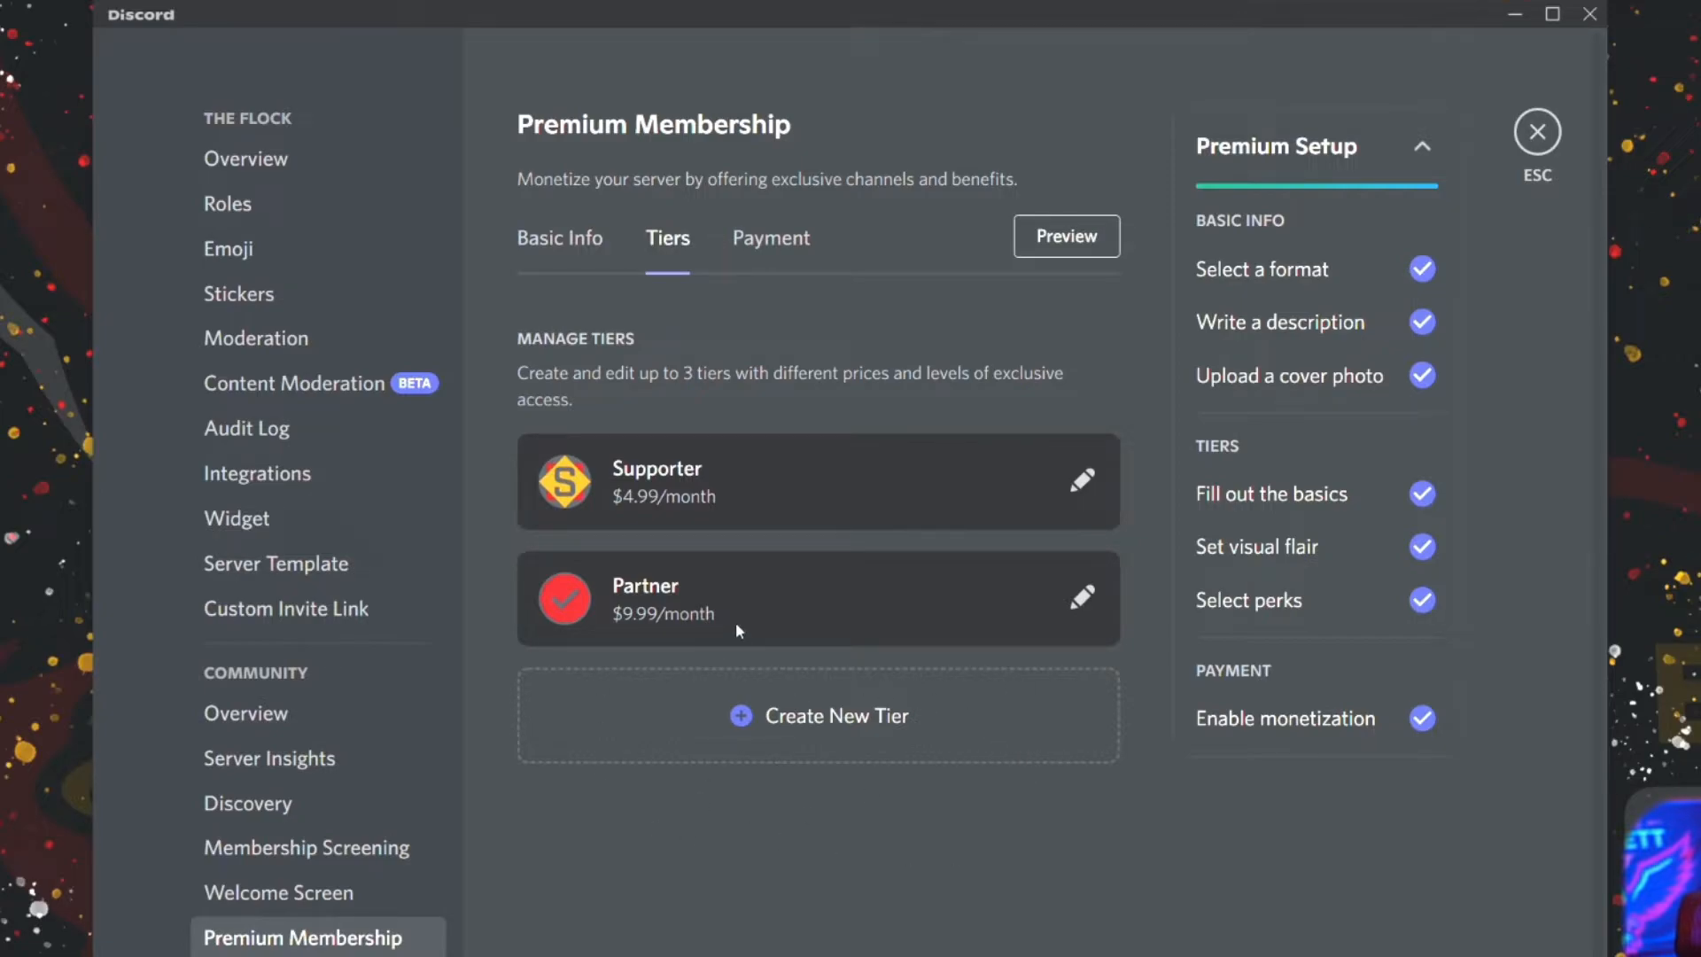
Reopen the Partner tier, look over its sections with Basic Info collapsed, and close it without saving.
{"action": "left_click", "coordinate": [1082, 597]}
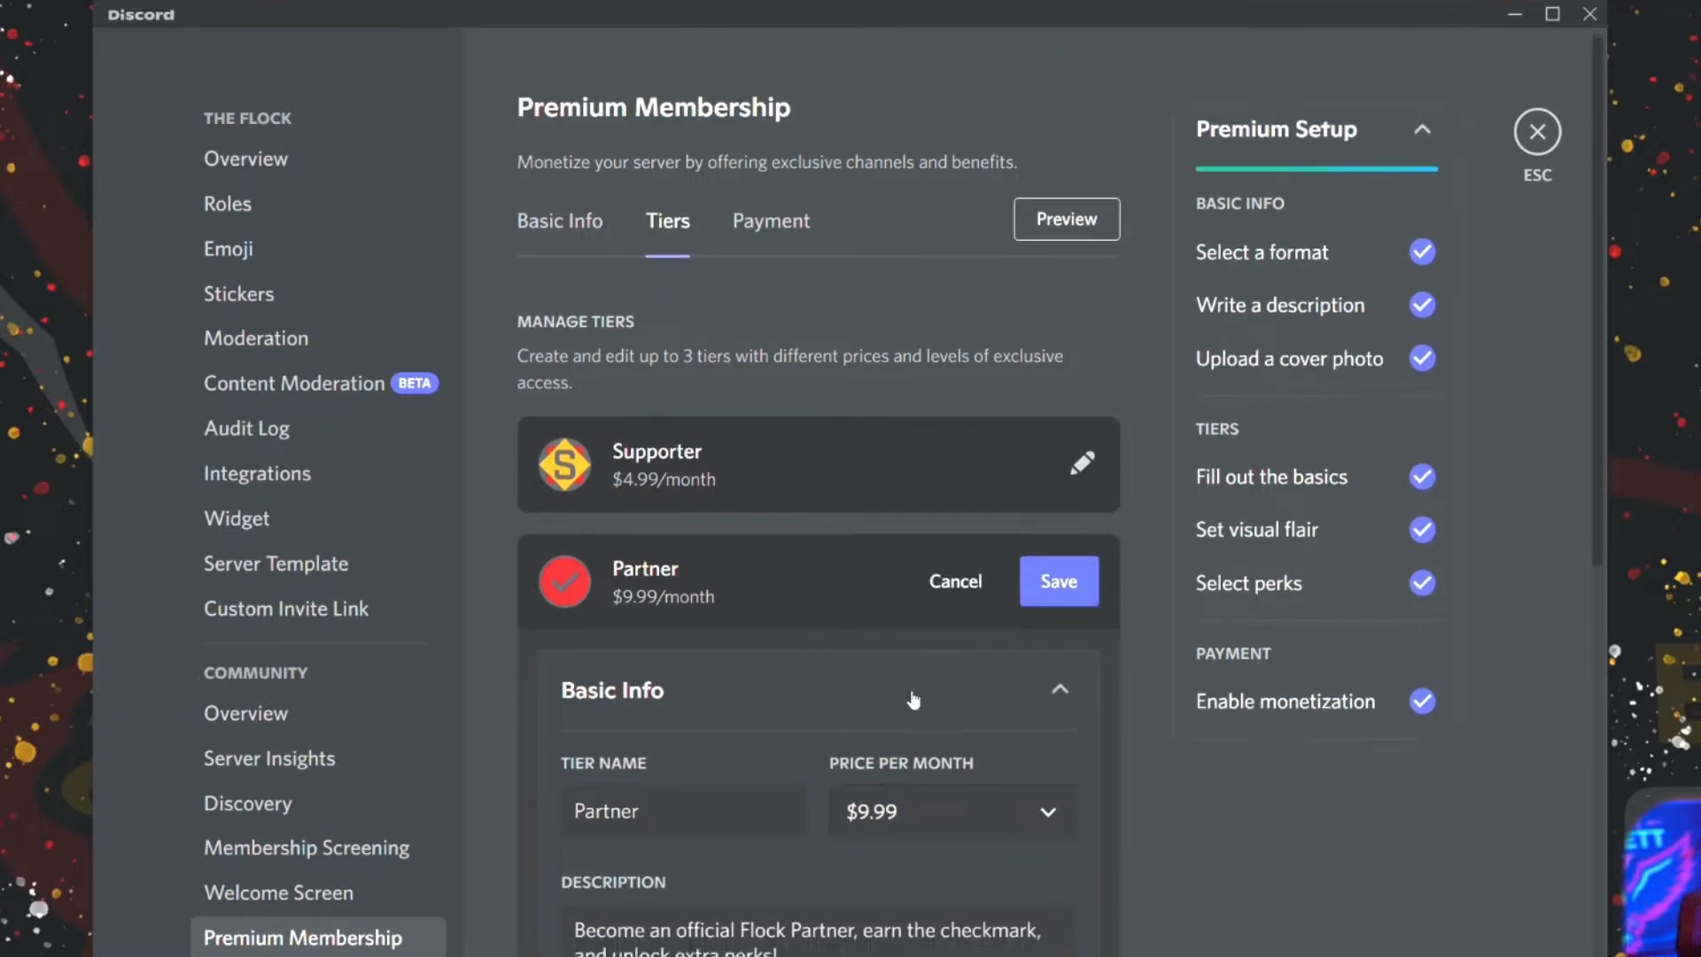
{"action": "scroll", "coordinate": [916, 694], "scroll_direction": "down", "scroll_amount": 8}
{"action": "left_click", "coordinate": [891, 656]}
{"action": "scroll", "coordinate": [891, 656], "scroll_direction": "down", "scroll_amount": 7}
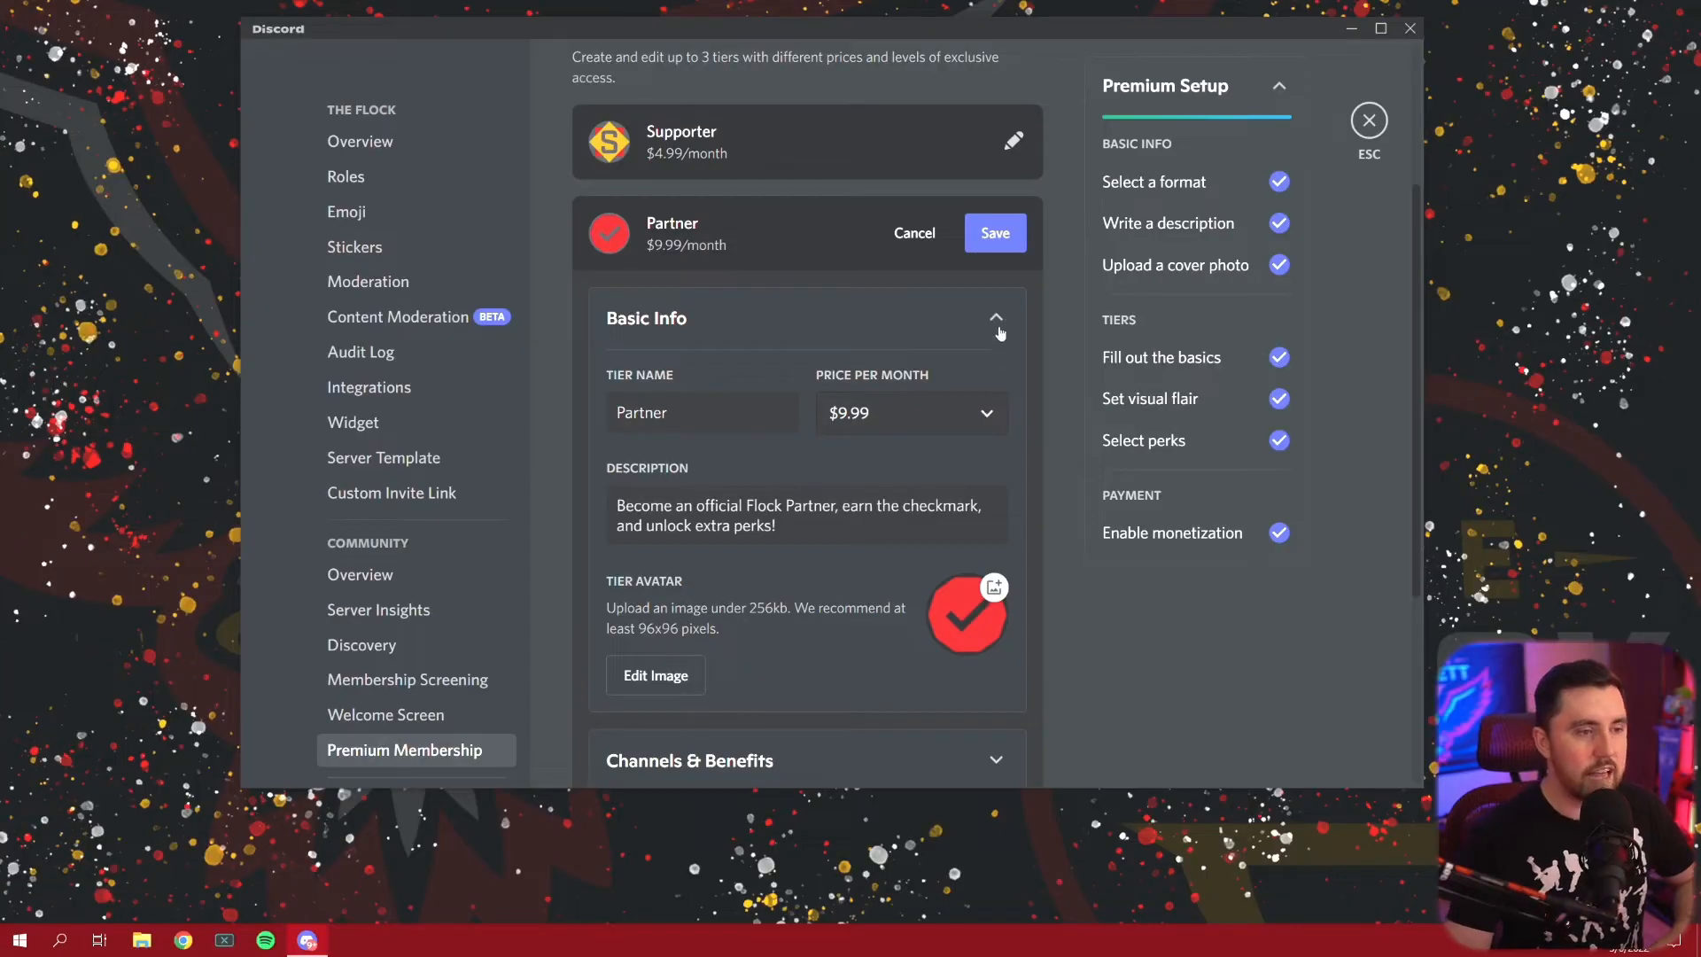
{"action": "left_click", "coordinate": [1063, 396]}
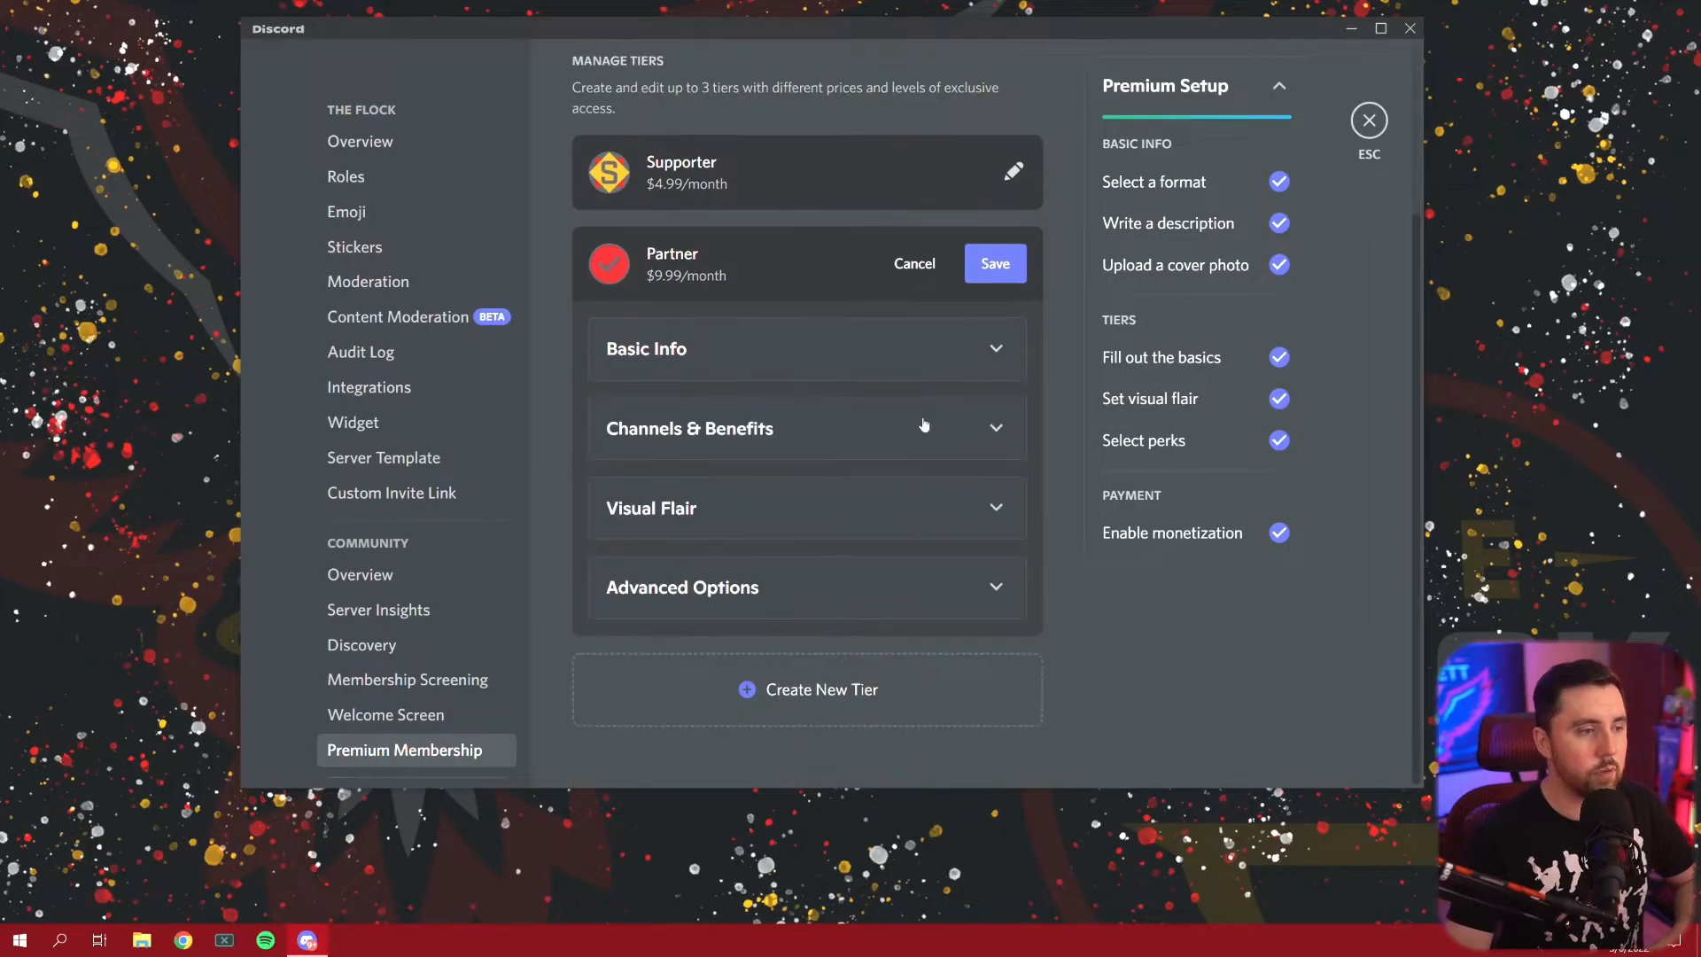
{"action": "scroll", "coordinate": [810, 493], "scroll_direction": "up", "scroll_amount": 3}
{"action": "left_click", "coordinate": [915, 483]}
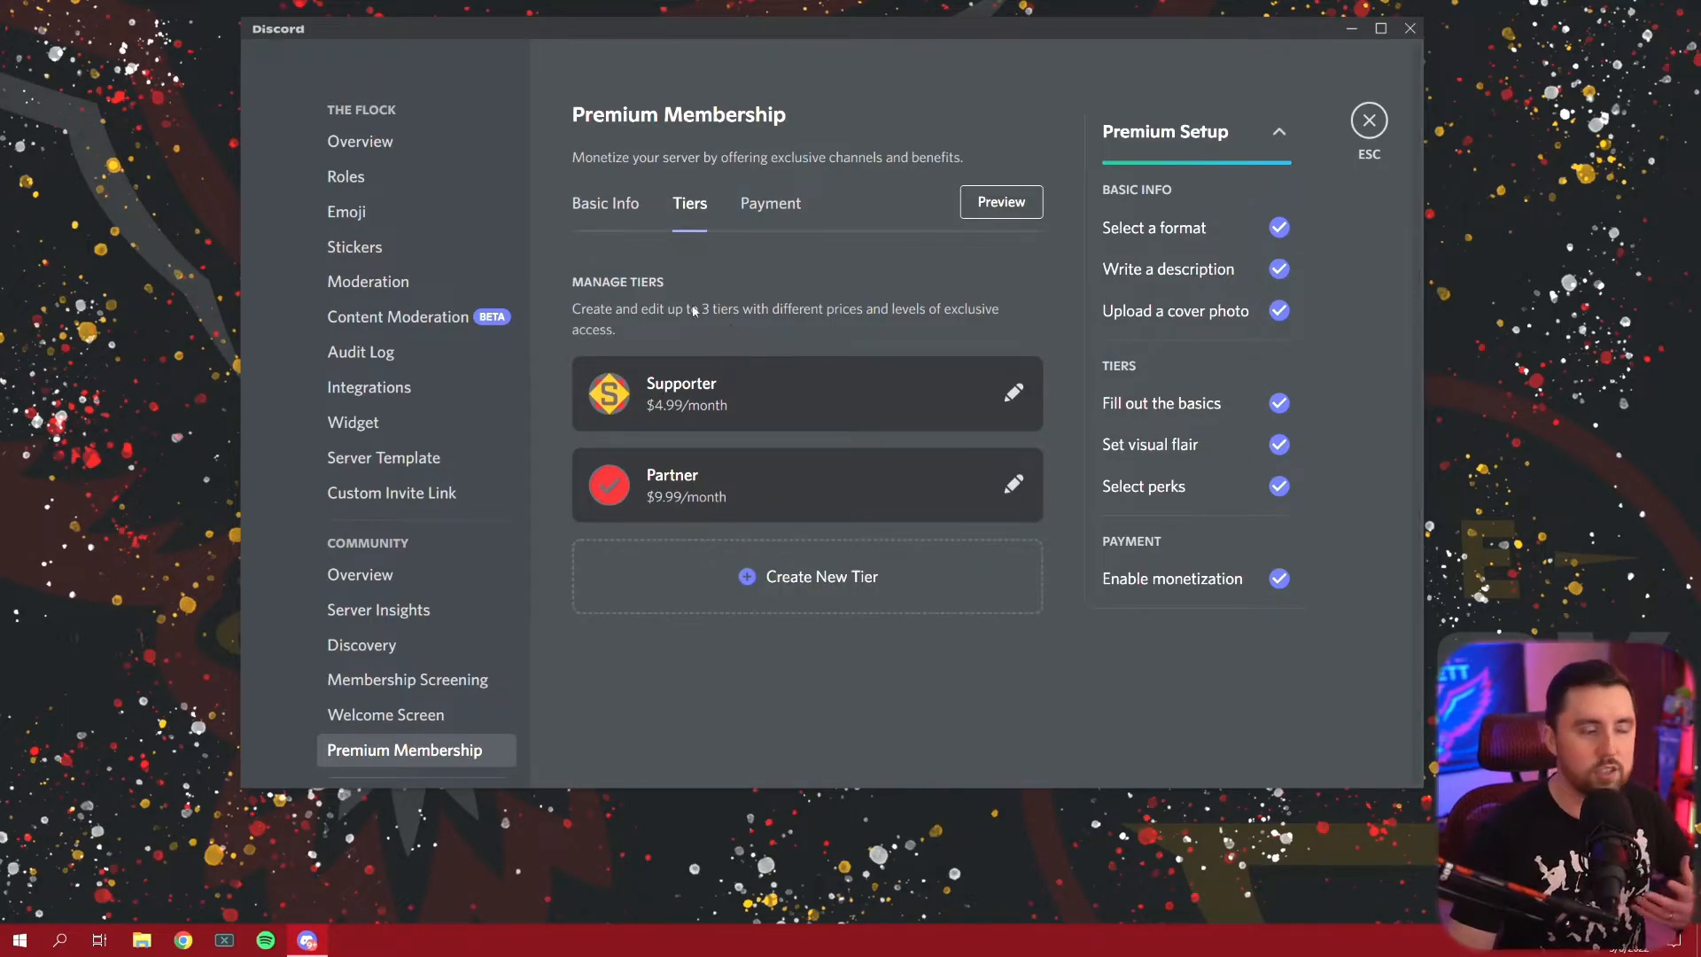
Examine the premium membership's payment information, including the payment overview, per-tier members and transaction history.
{"action": "left_click", "coordinate": [779, 204]}
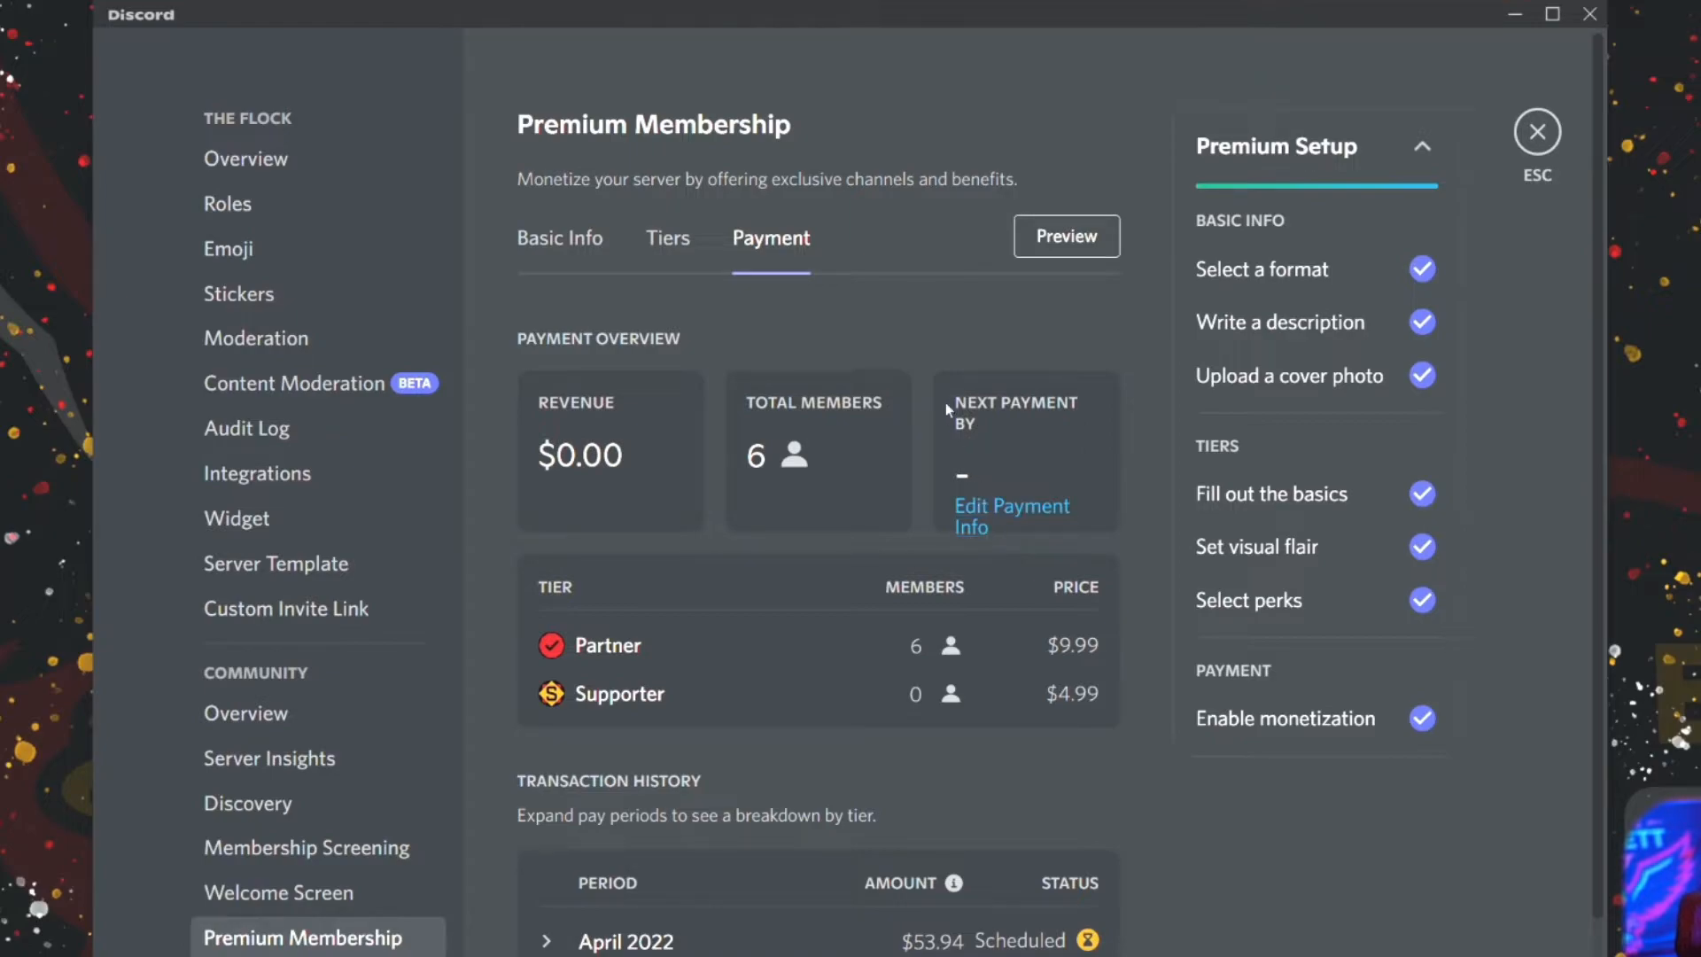
{"action": "scroll", "coordinate": [922, 351], "scroll_direction": "down", "scroll_amount": 2}
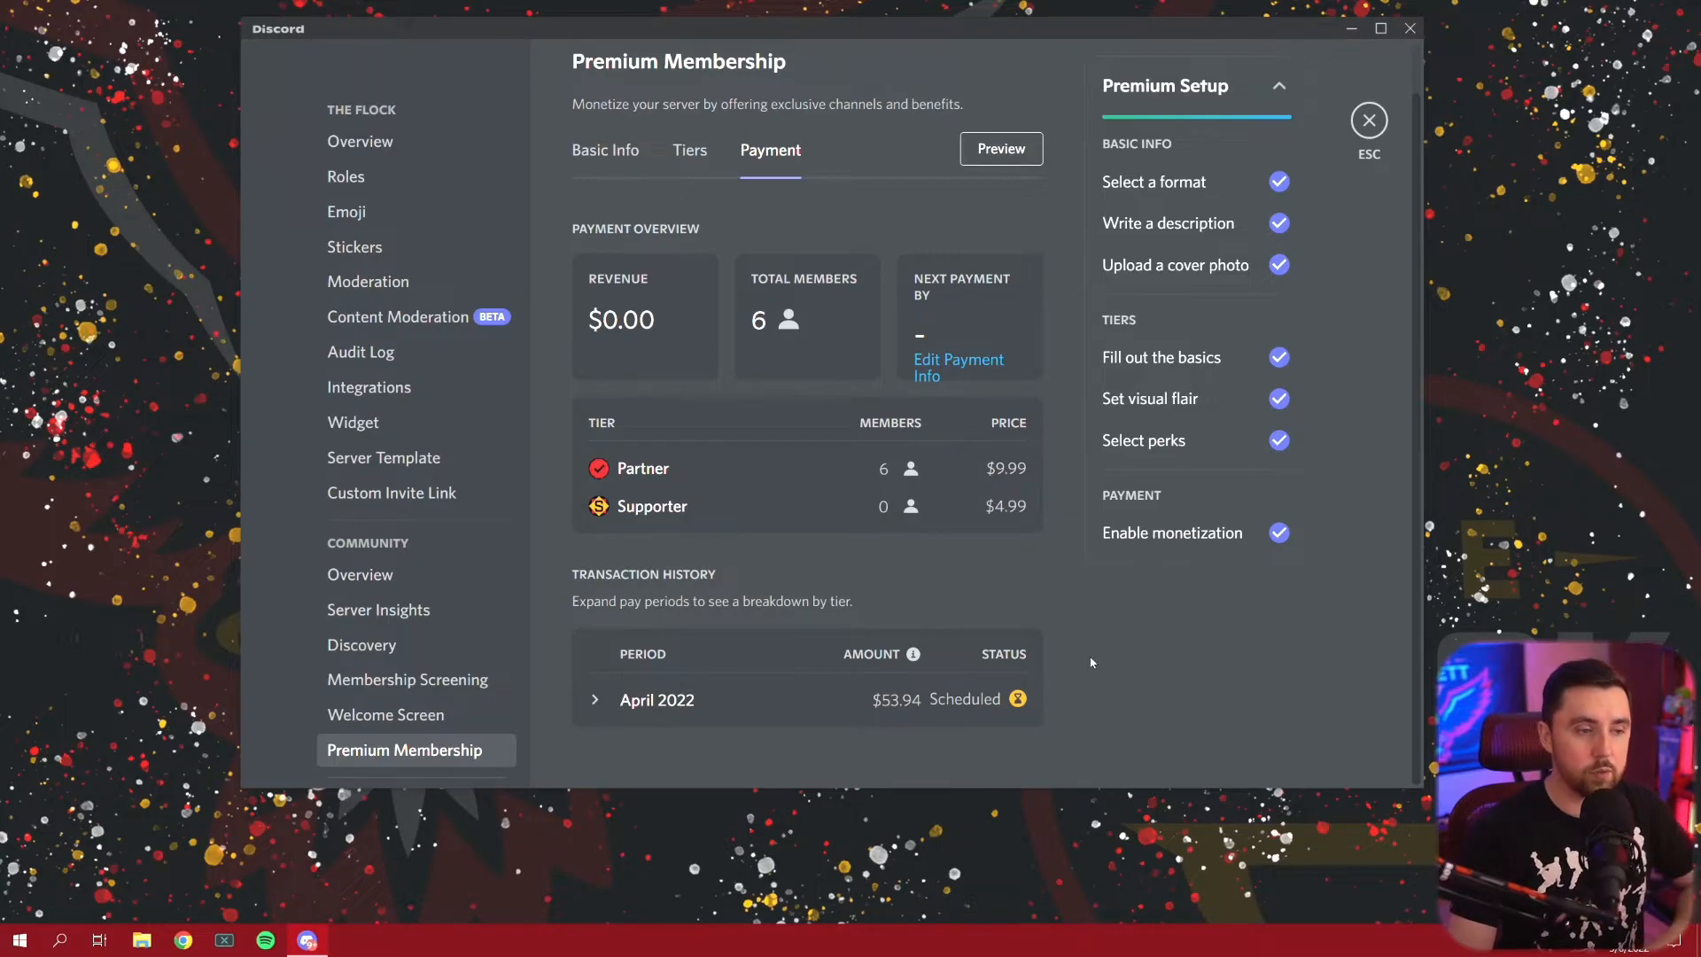
{"action": "scroll", "coordinate": [1089, 660], "scroll_direction": "up", "scroll_amount": 1}
{"action": "scroll", "coordinate": [1088, 657], "scroll_direction": "down", "scroll_amount": 1}
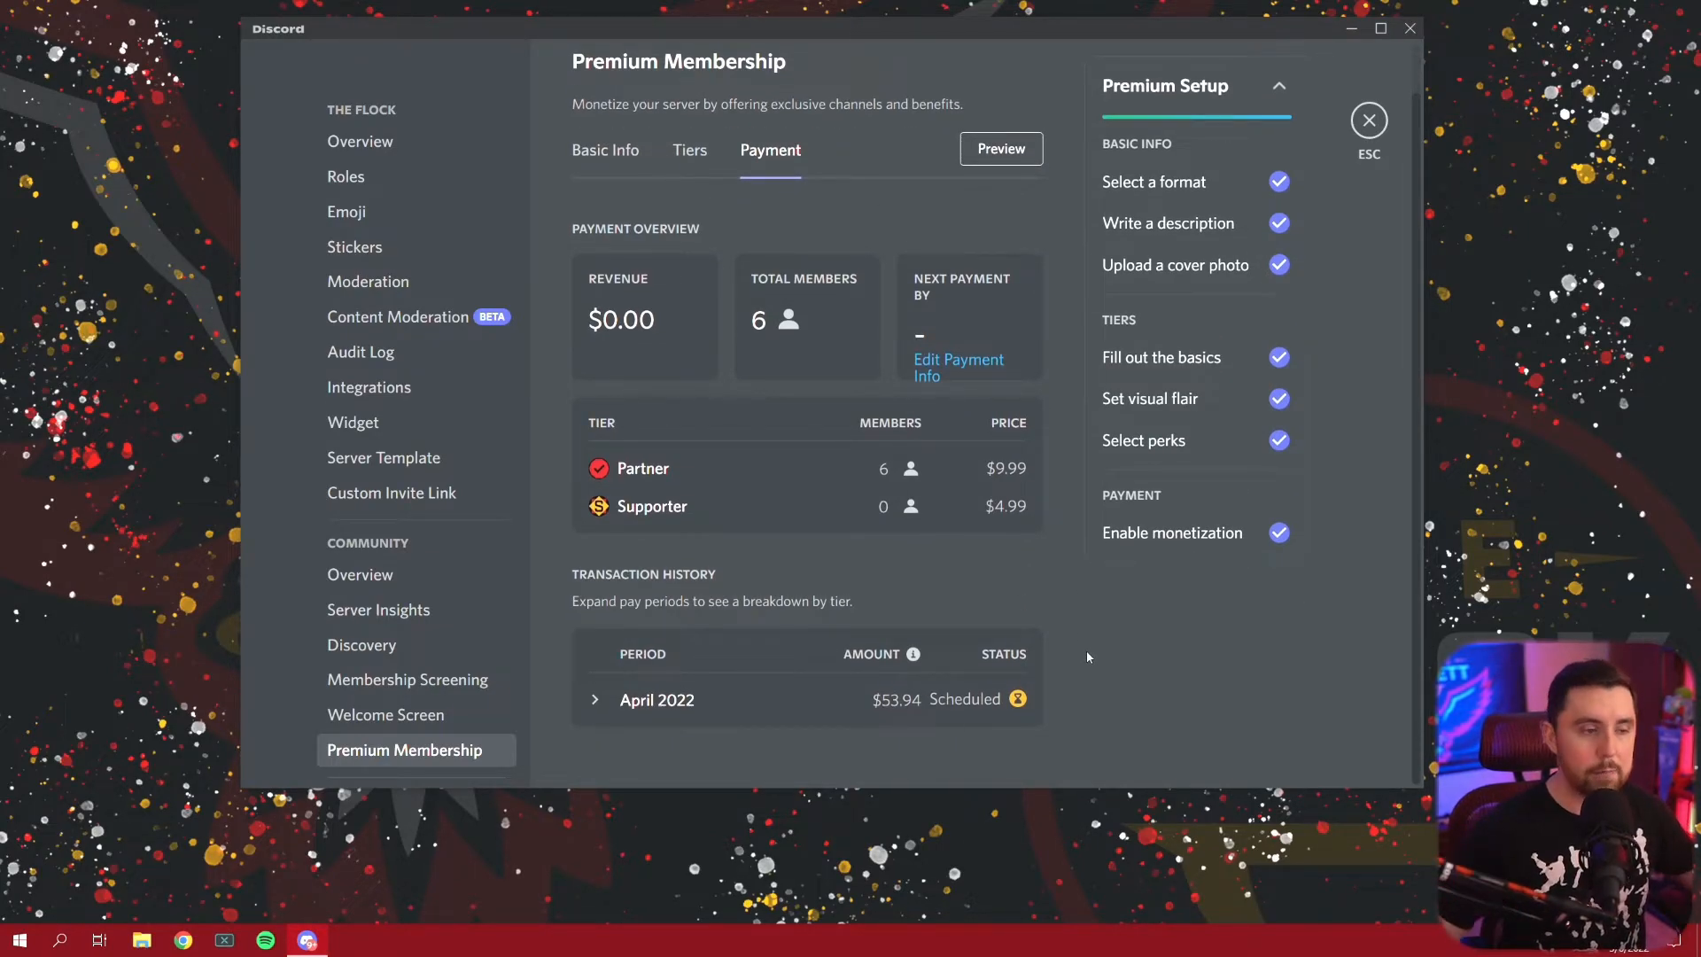
{"action": "scroll", "coordinate": [1057, 638], "scroll_direction": "up", "scroll_amount": 1}
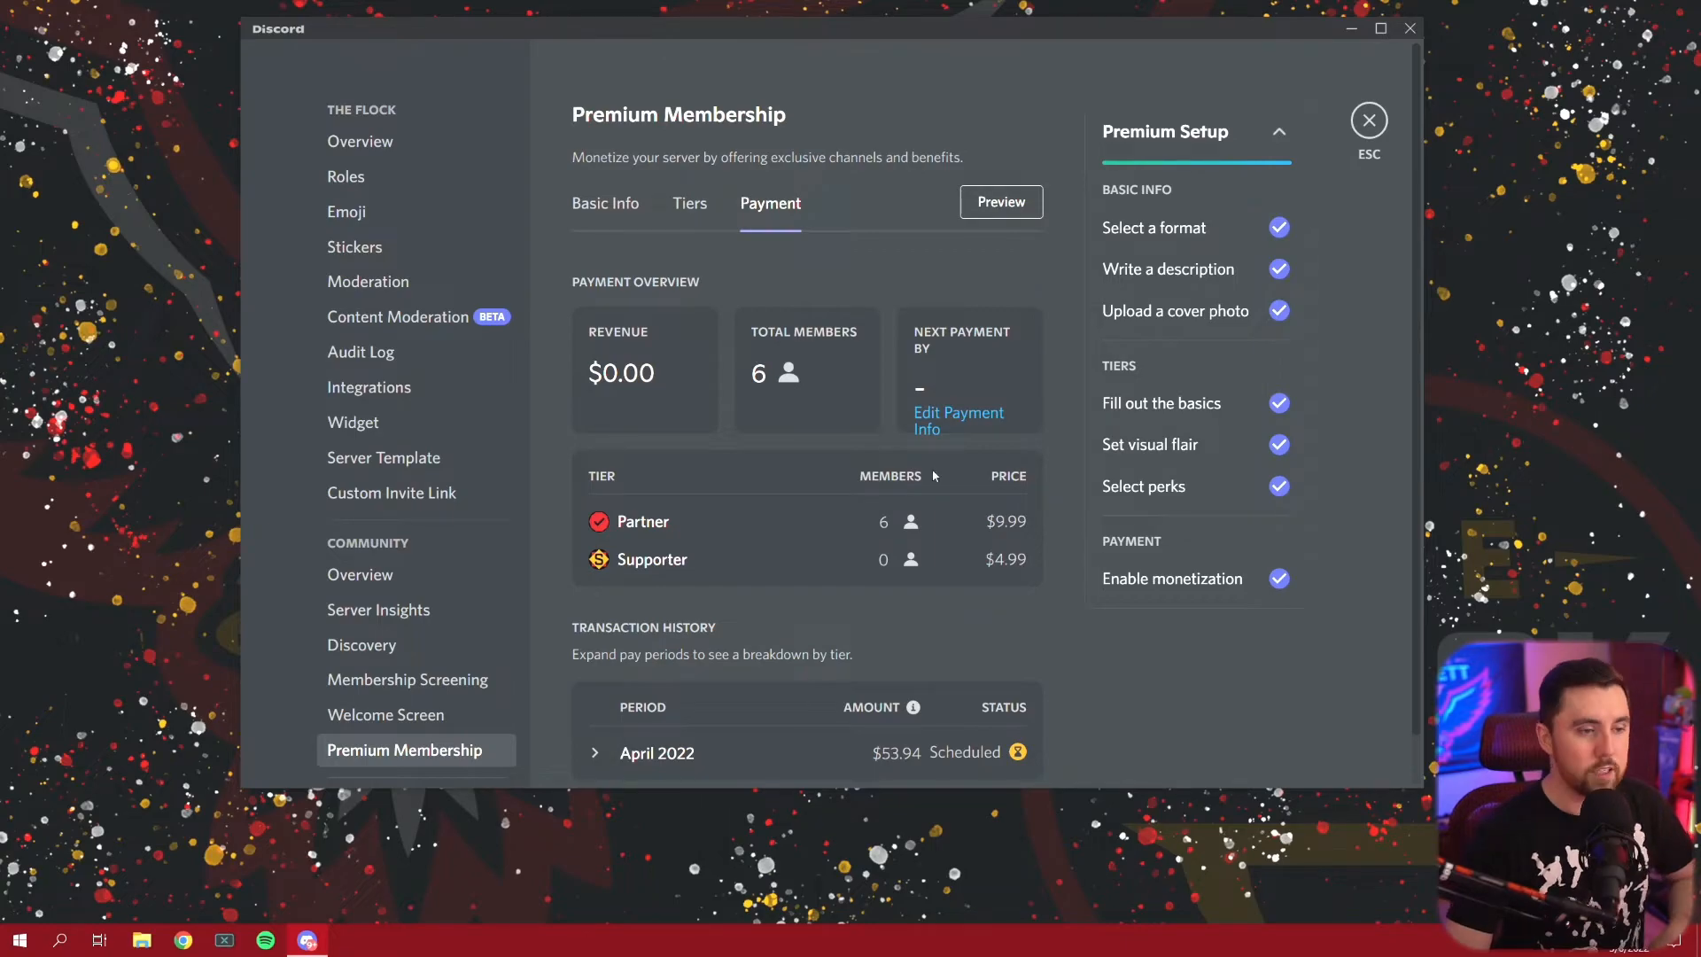
Return to the membership's Basic Info and preview the Premium Membership subscription page as server members see it.
{"action": "left_click", "coordinate": [587, 206]}
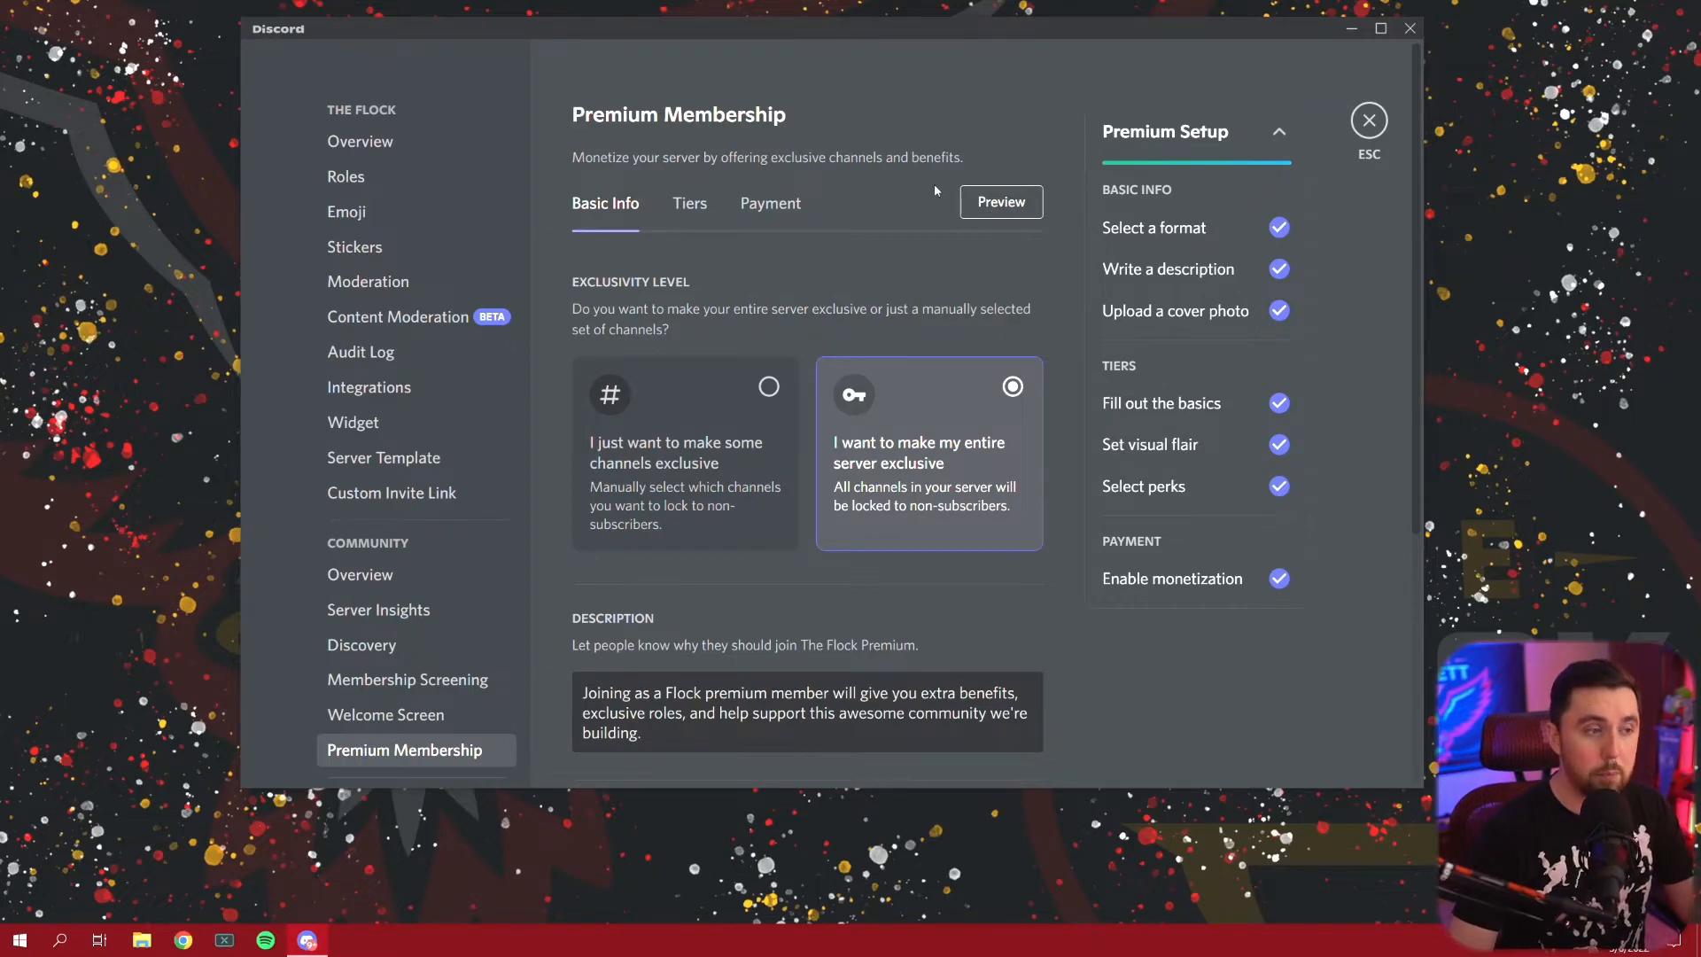
{"action": "left_click", "coordinate": [1013, 206]}
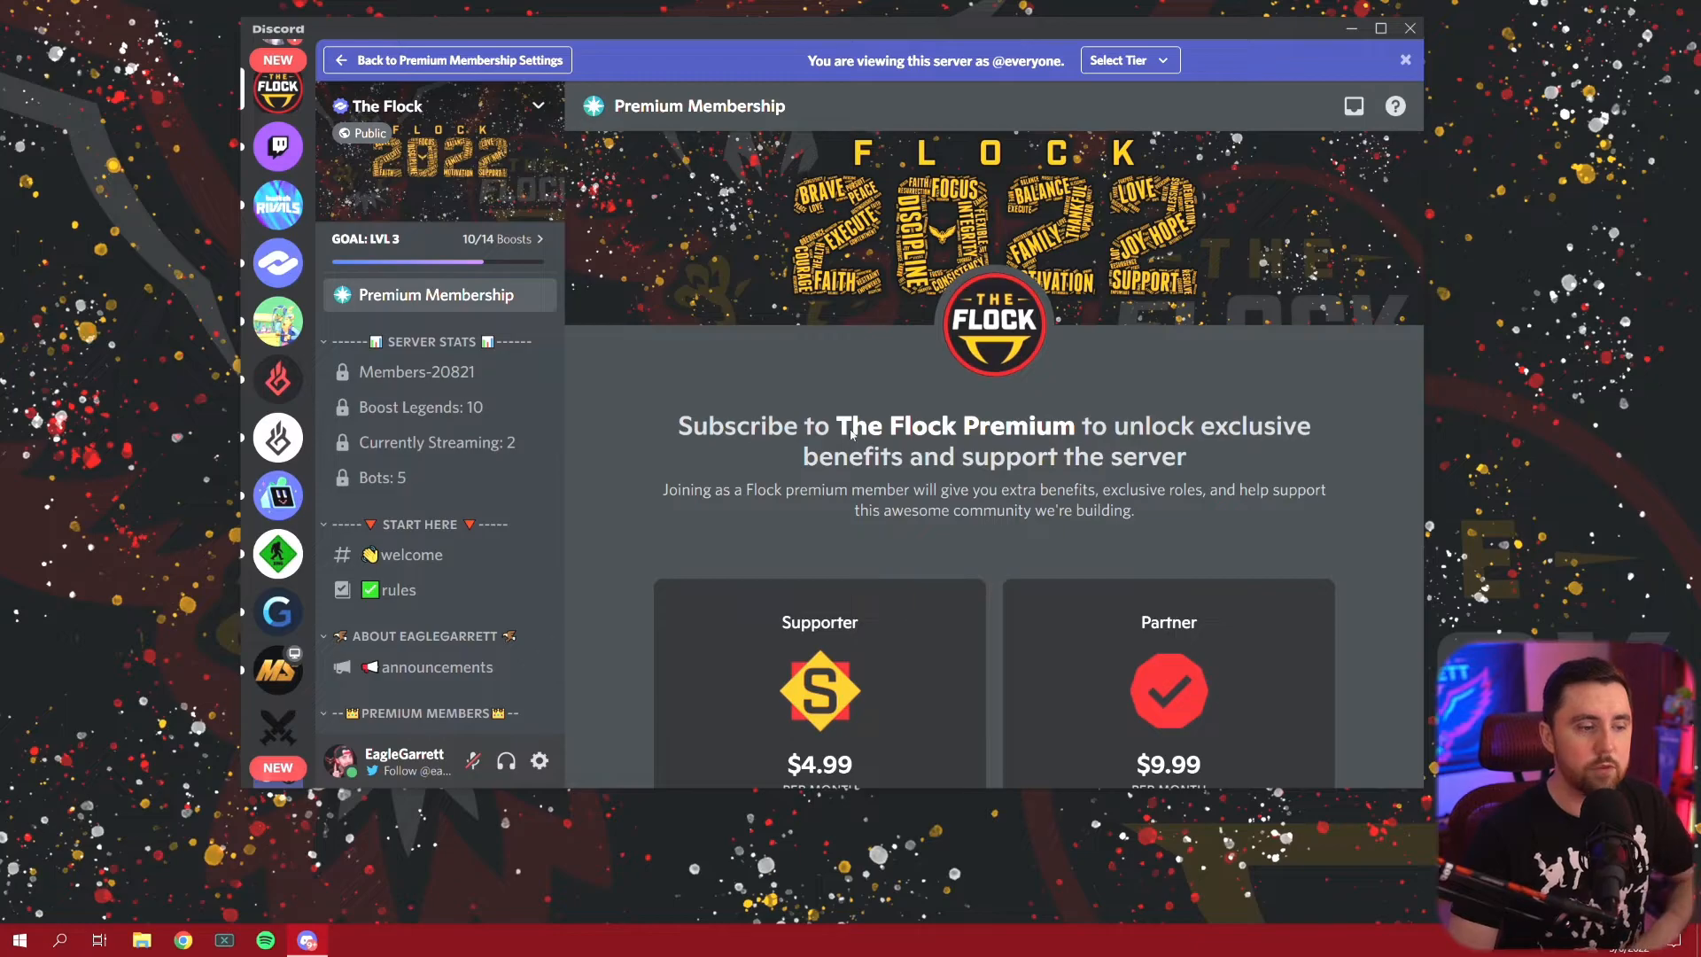
{"action": "scroll", "coordinate": [869, 403], "scroll_direction": "down", "scroll_amount": 1}
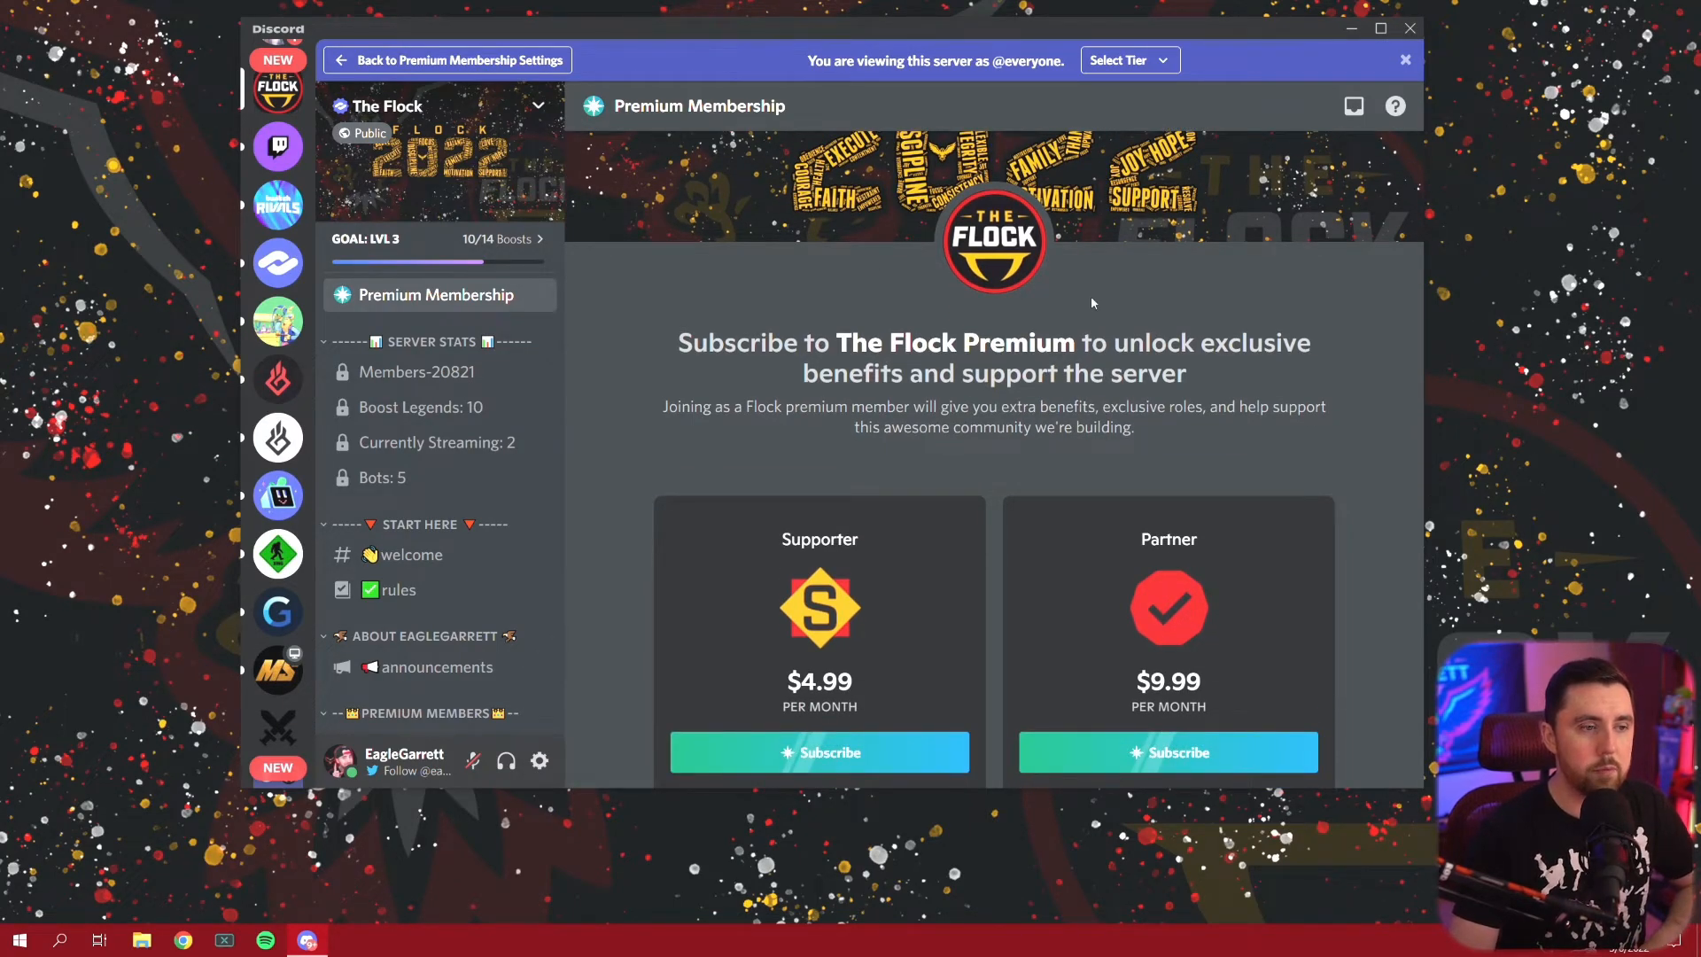
Examine the previewed Supporter and Partner tiers, comparing their prices, badges, exclusive channels and additional benefits.
{"action": "scroll", "coordinate": [1094, 304], "scroll_direction": "down", "scroll_amount": 12}
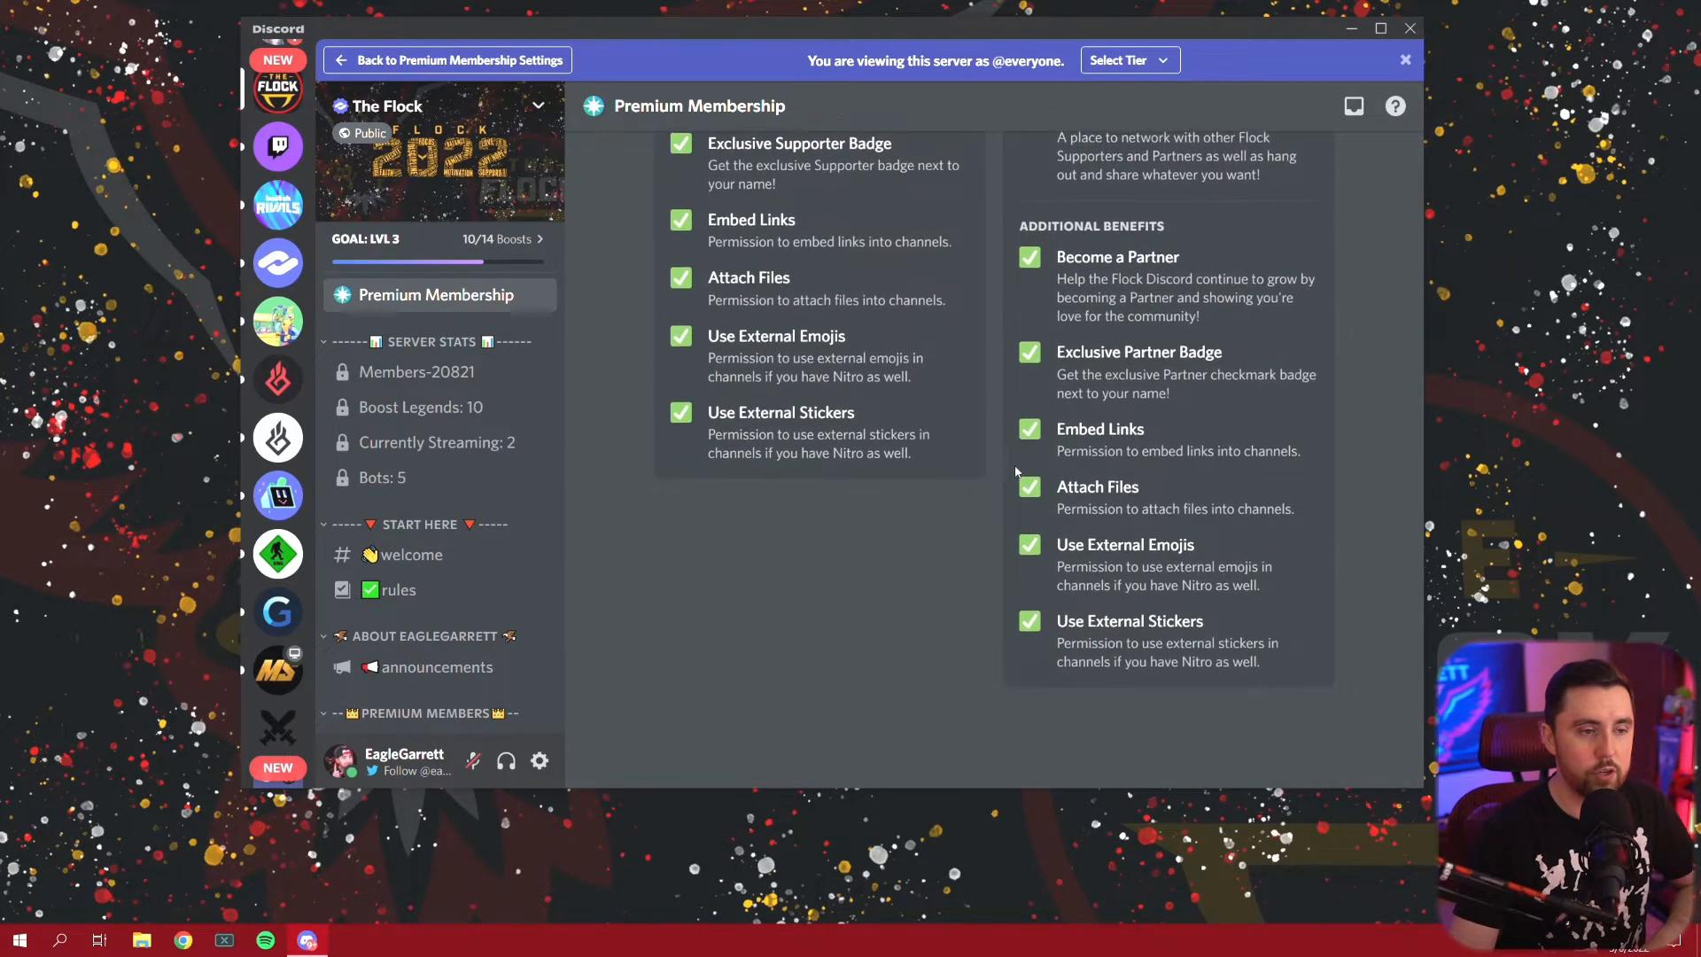
{"action": "scroll", "coordinate": [1034, 297], "scroll_direction": "up", "scroll_amount": 8}
{"action": "scroll", "coordinate": [1140, 479], "scroll_direction": "down", "scroll_amount": 4}
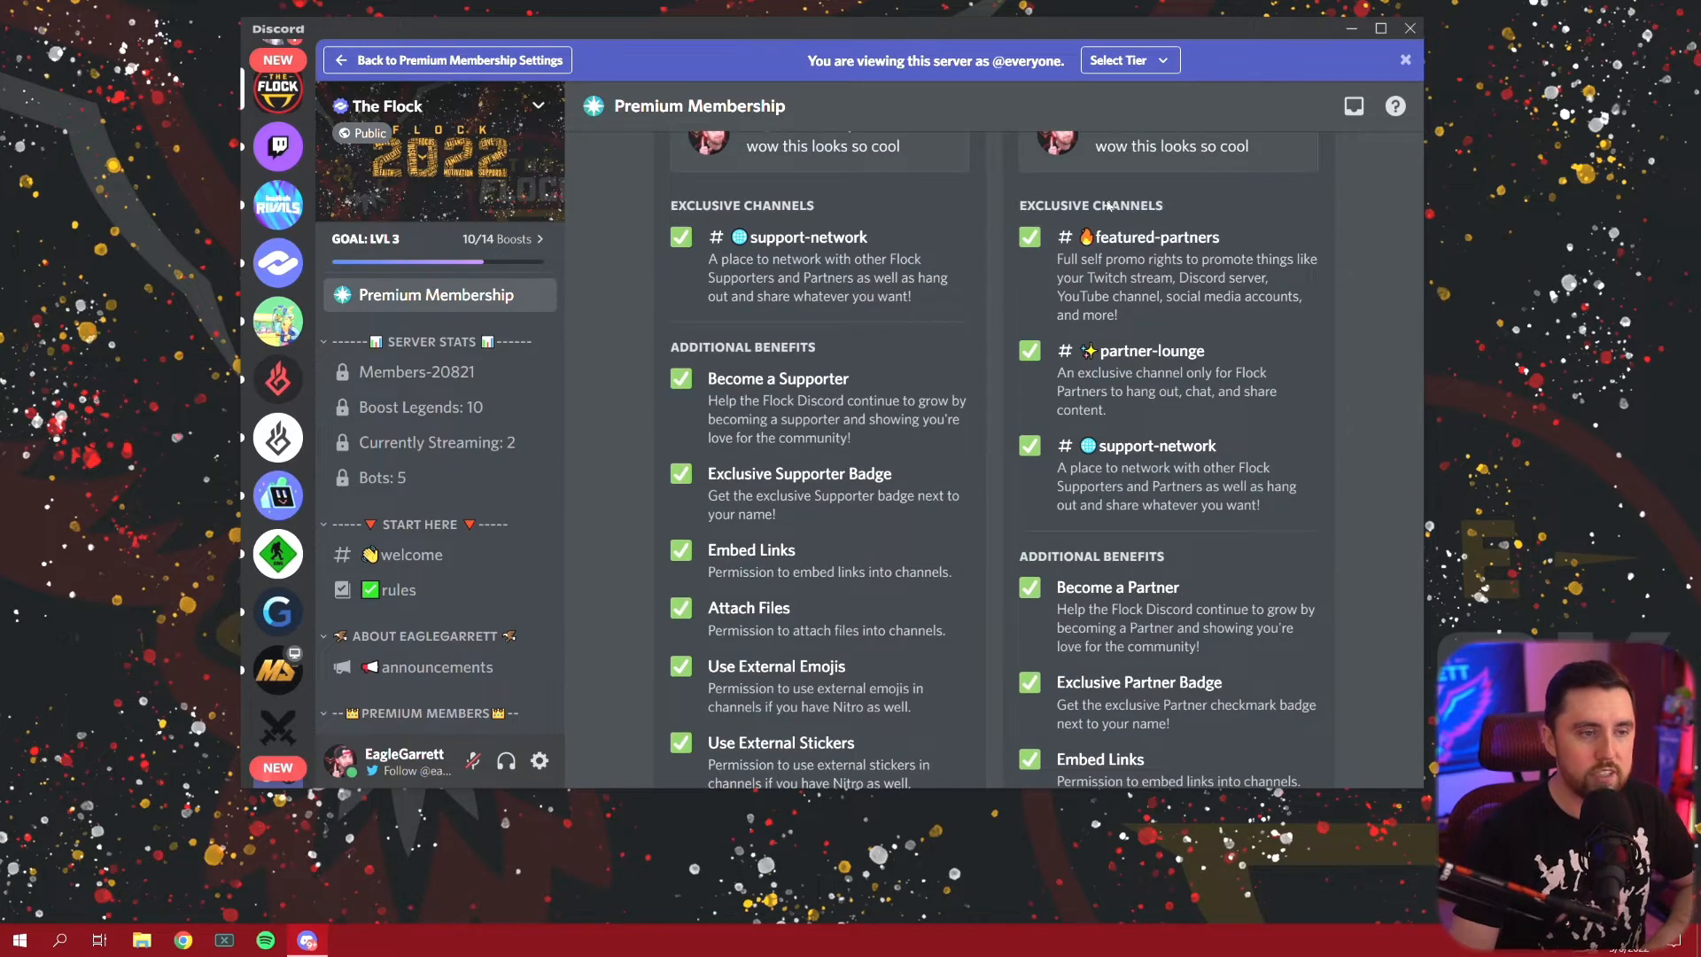
{"action": "scroll", "coordinate": [861, 473], "scroll_direction": "up", "scroll_amount": 5}
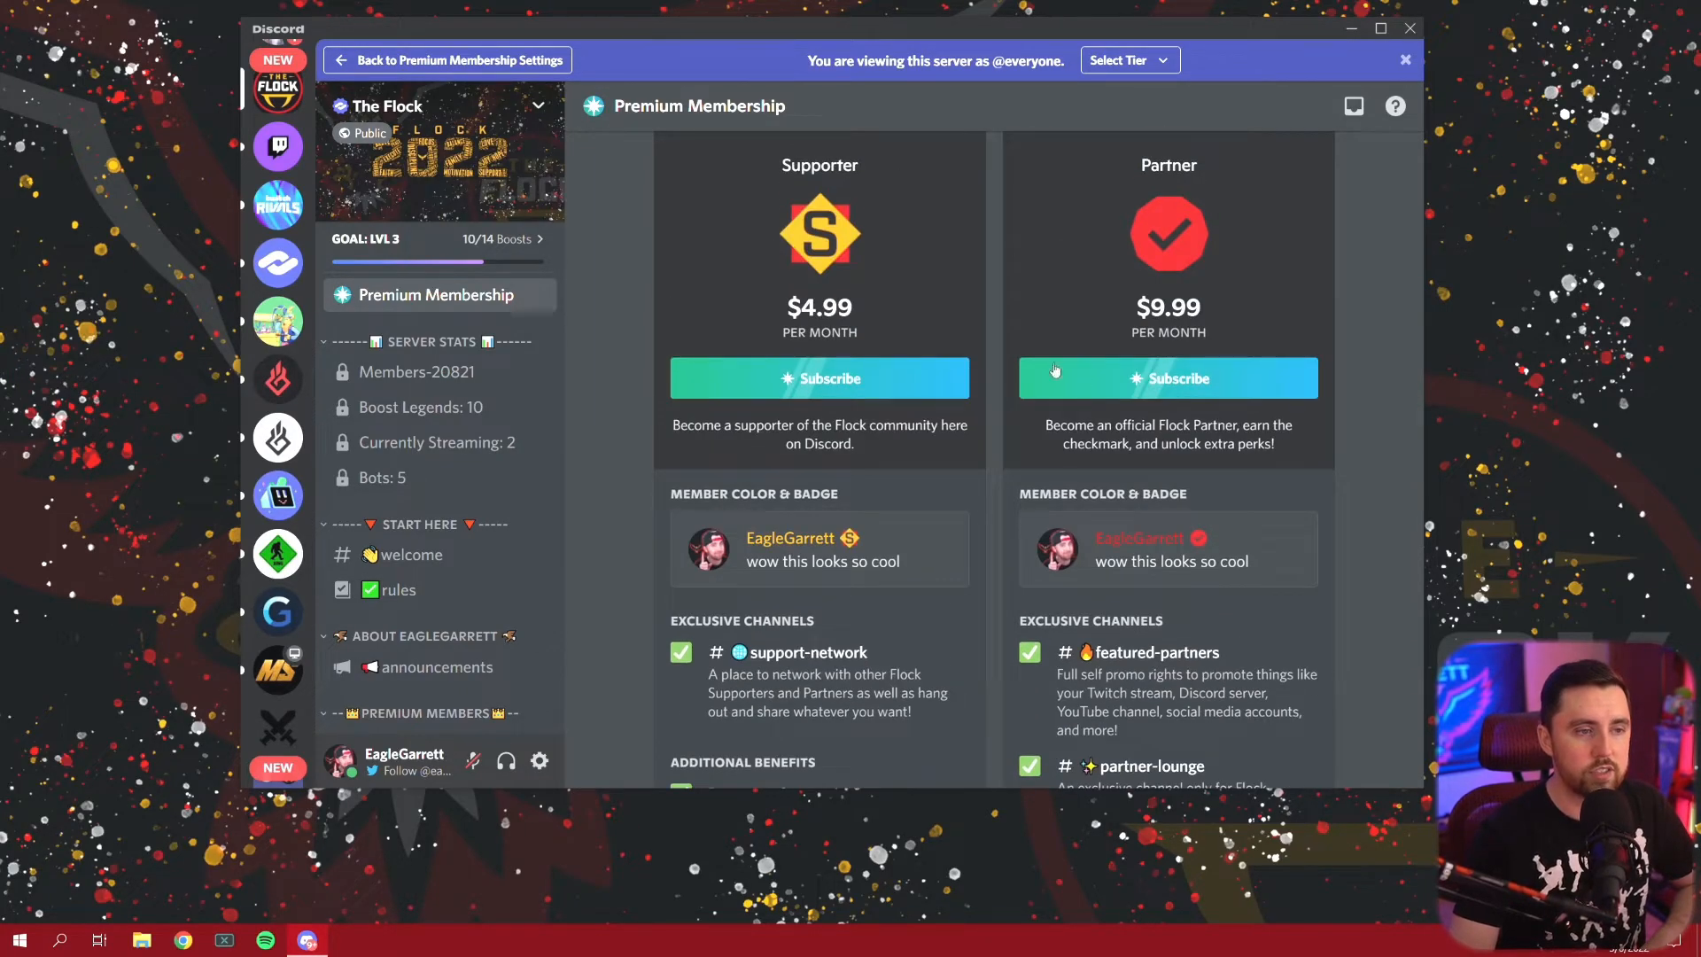
{"action": "scroll", "coordinate": [758, 610], "scroll_direction": "up", "scroll_amount": 2}
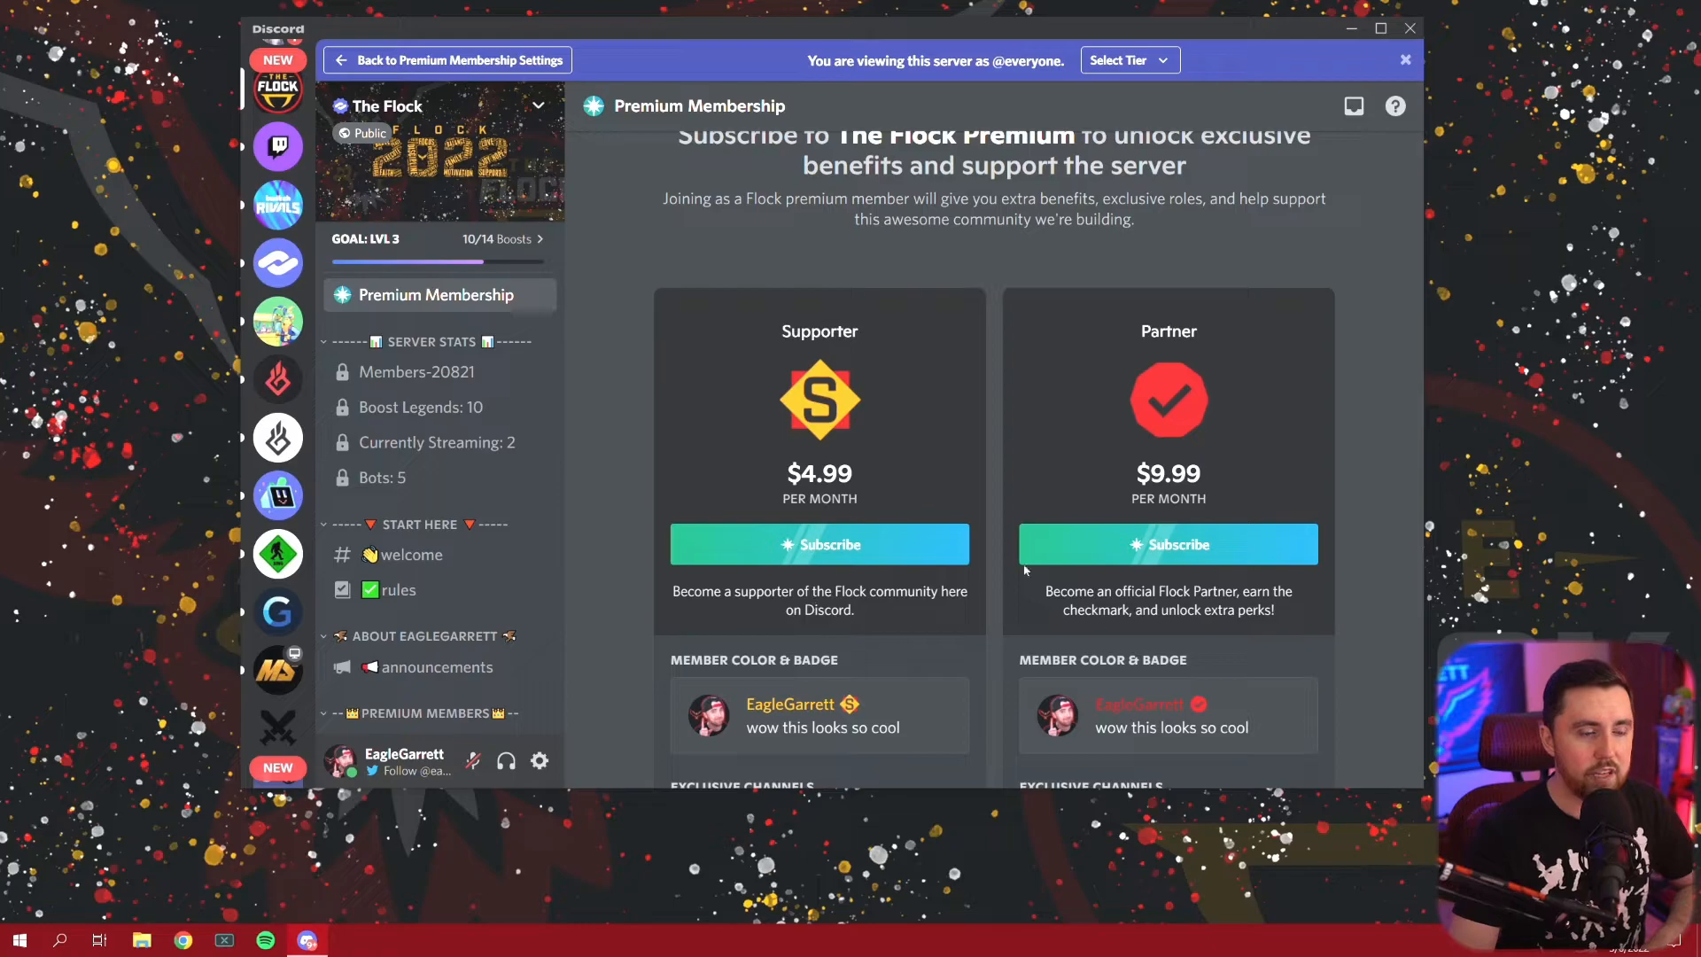
{"action": "scroll", "coordinate": [1075, 585], "scroll_direction": "up", "scroll_amount": 4}
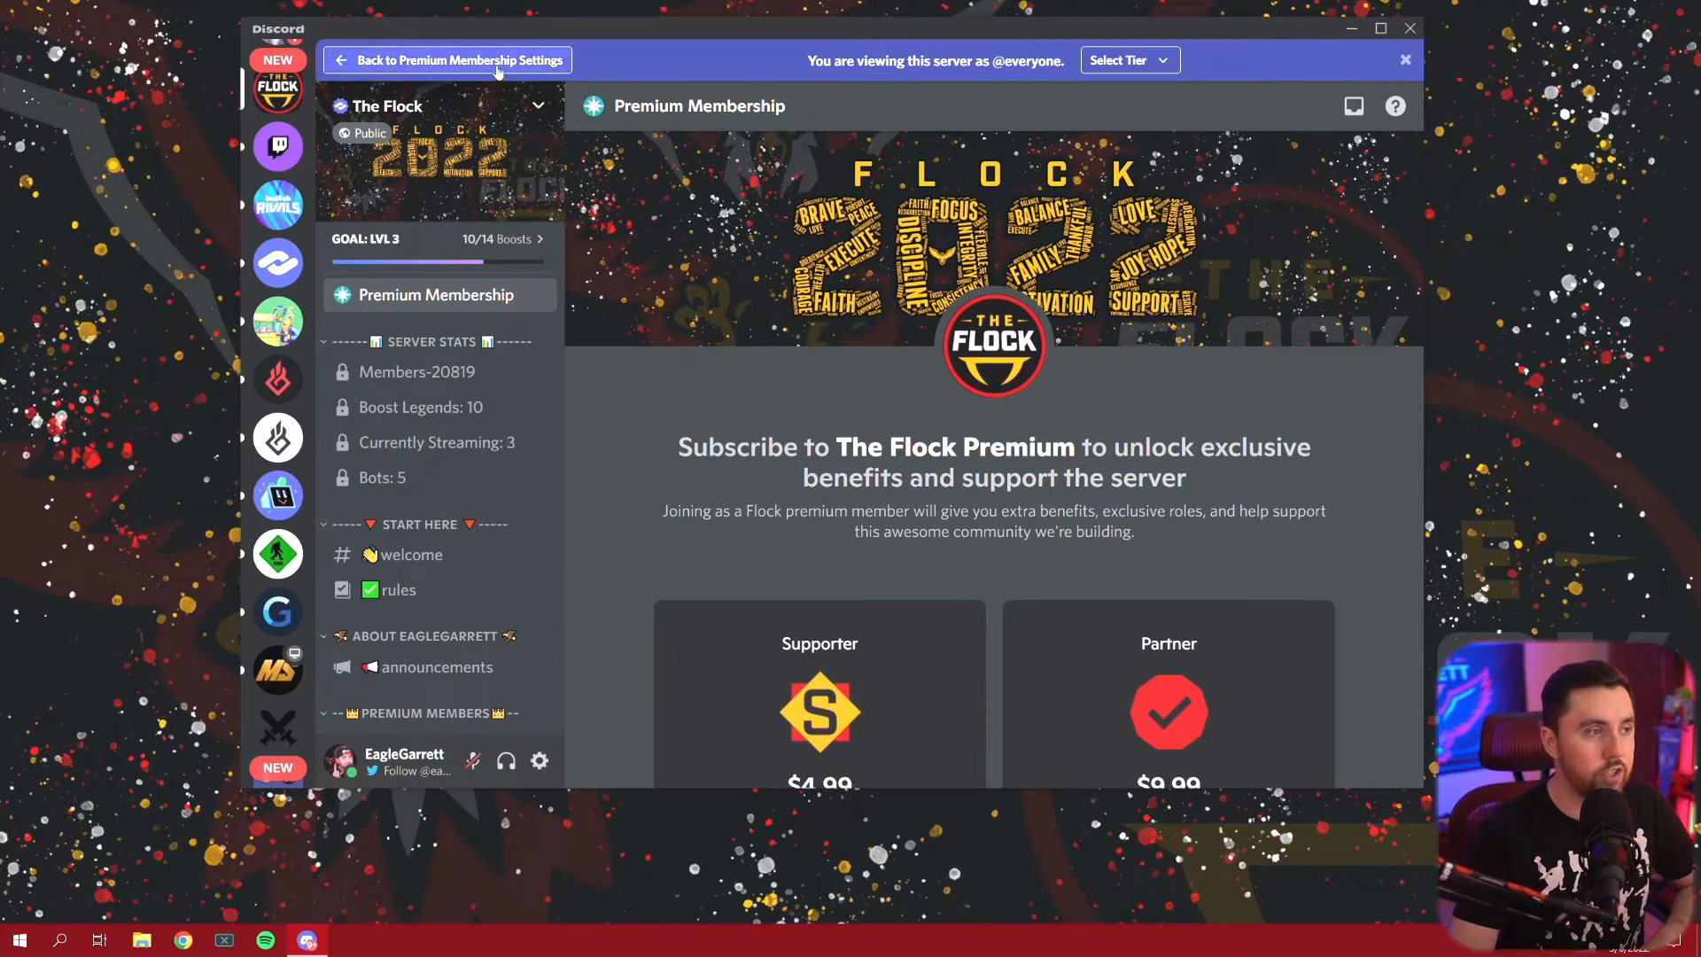
Return to the membership settings' tiers, look into the Supporter tier and a new draft tier, and cancel both without saving.
{"action": "left_click", "coordinate": [496, 63]}
{"action": "left_click", "coordinate": [685, 199]}
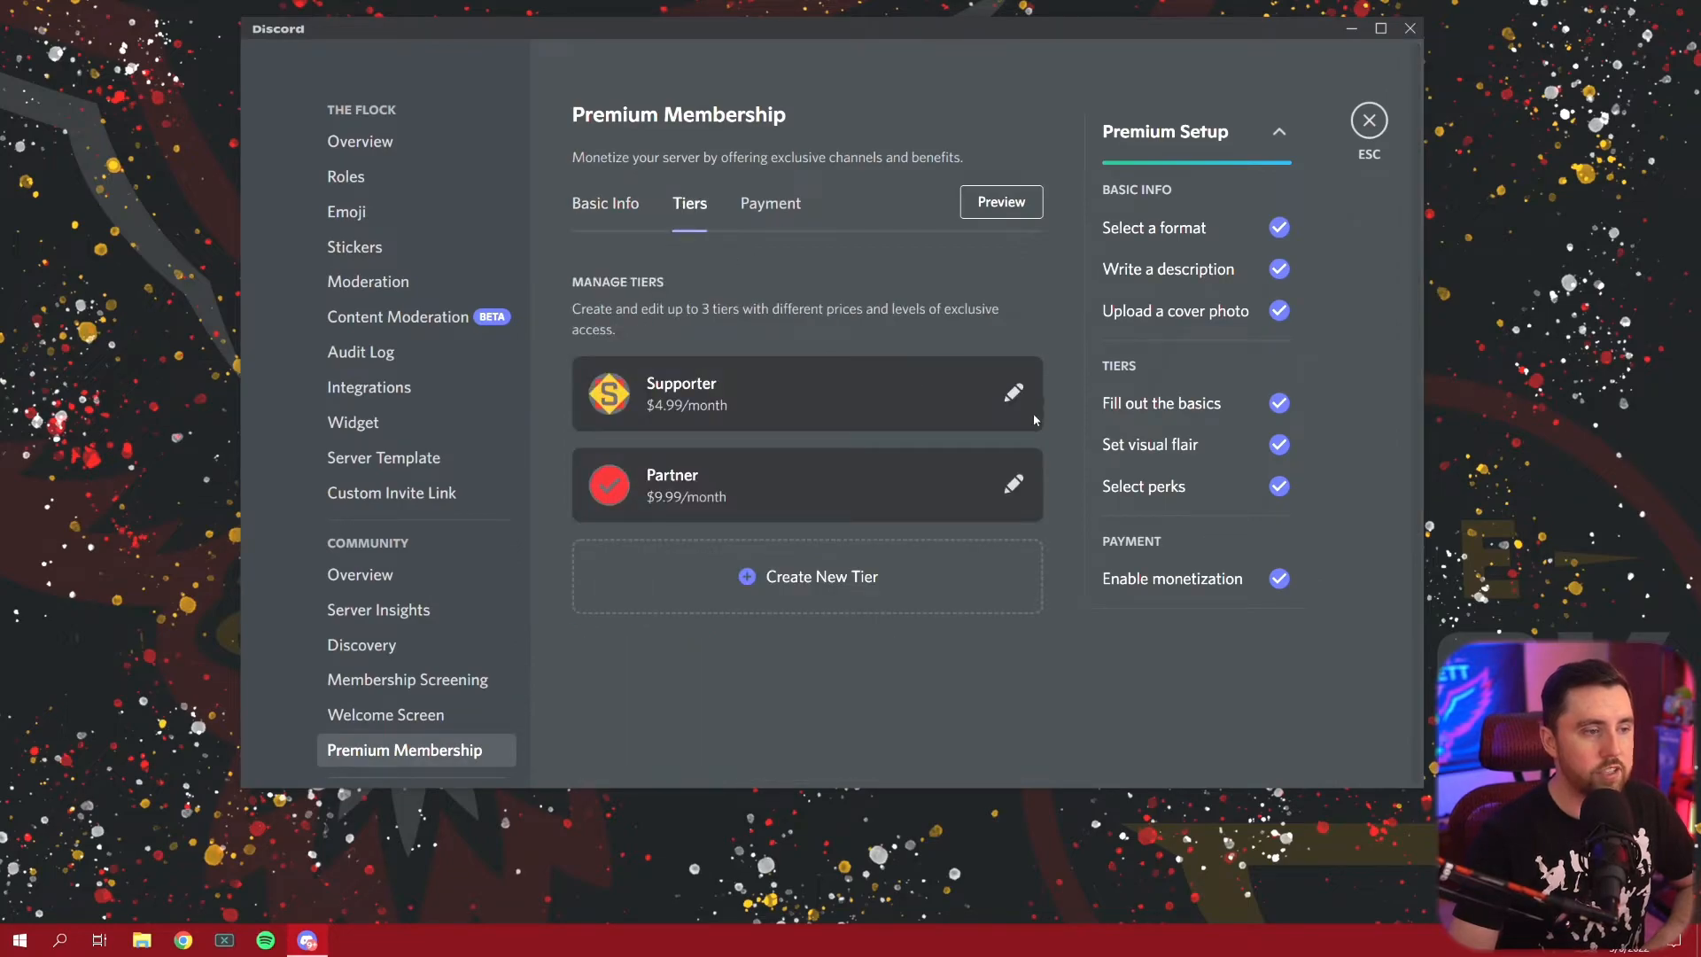
{"action": "left_click", "coordinate": [1014, 395]}
{"action": "scroll", "coordinate": [957, 390], "scroll_direction": "down", "scroll_amount": 2}
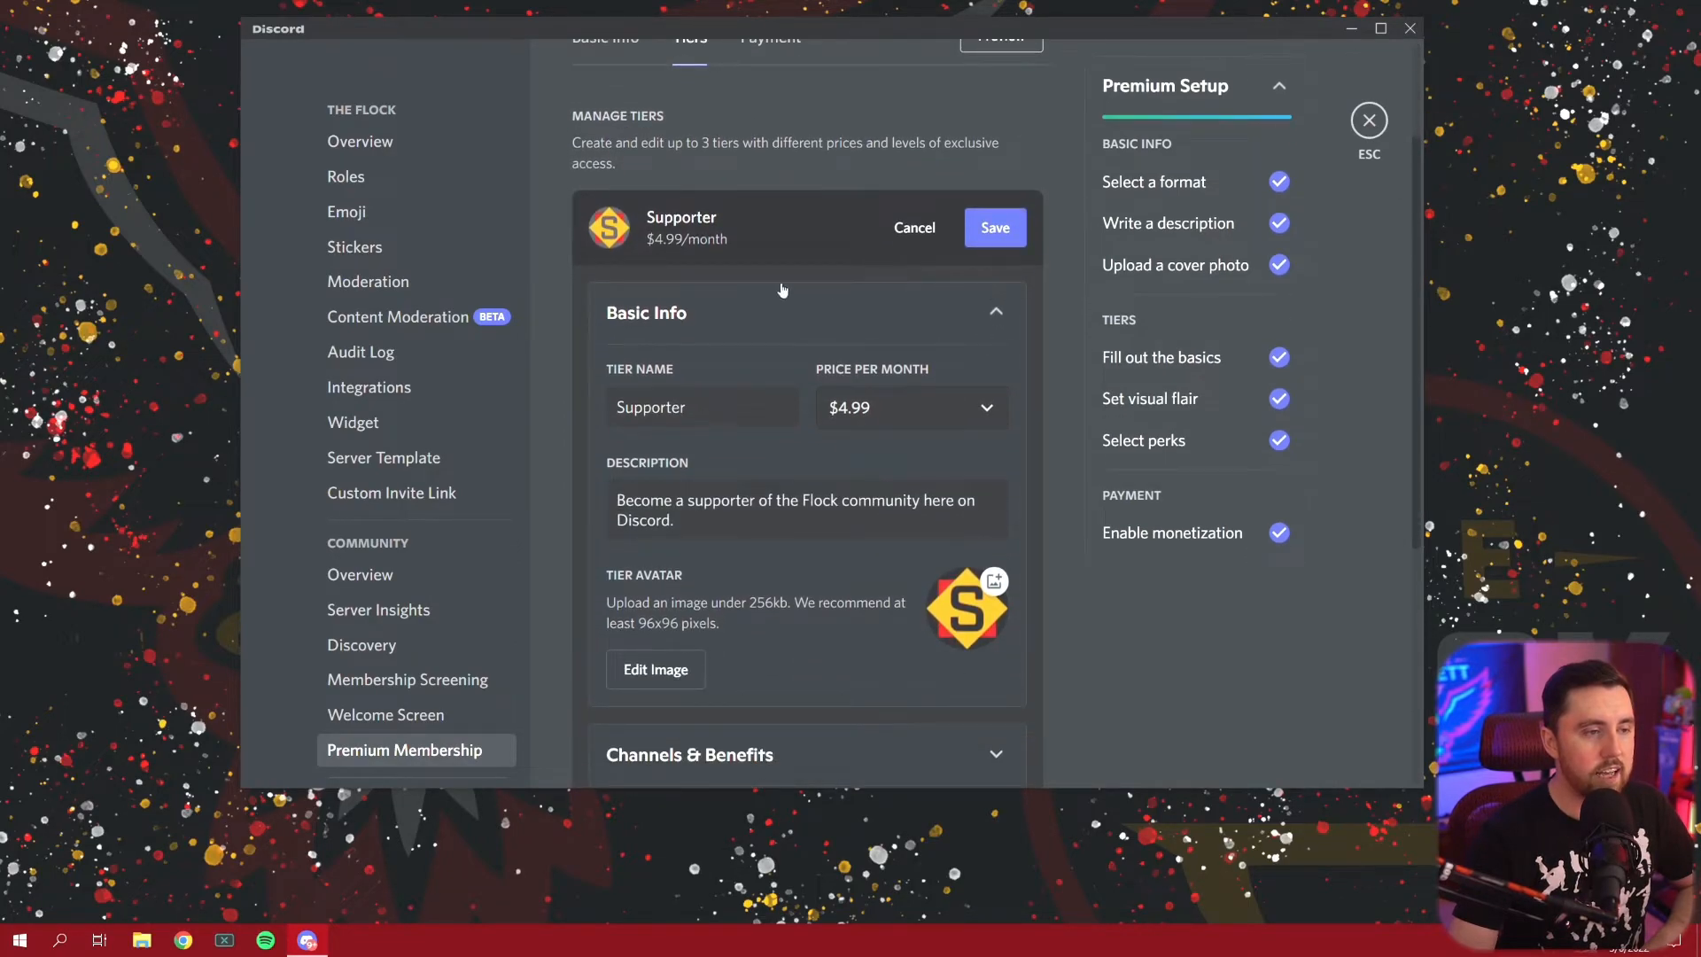
{"action": "left_click", "coordinate": [903, 232]}
{"action": "left_click", "coordinate": [838, 574]}
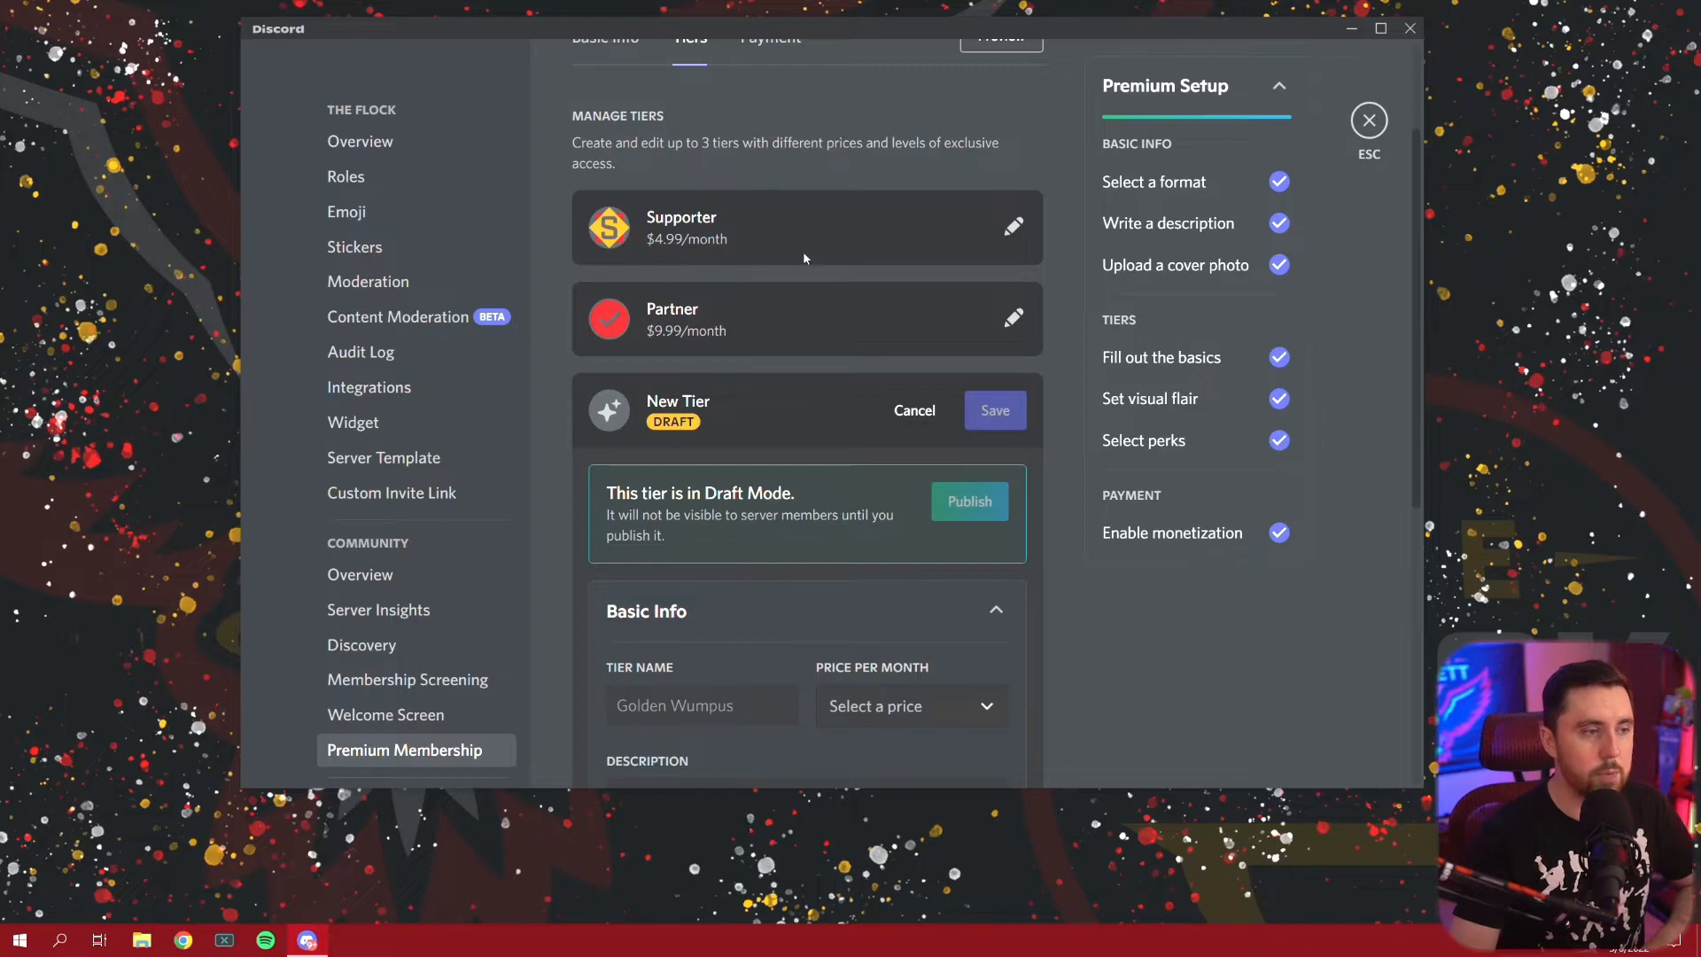
{"action": "left_click", "coordinate": [915, 411]}
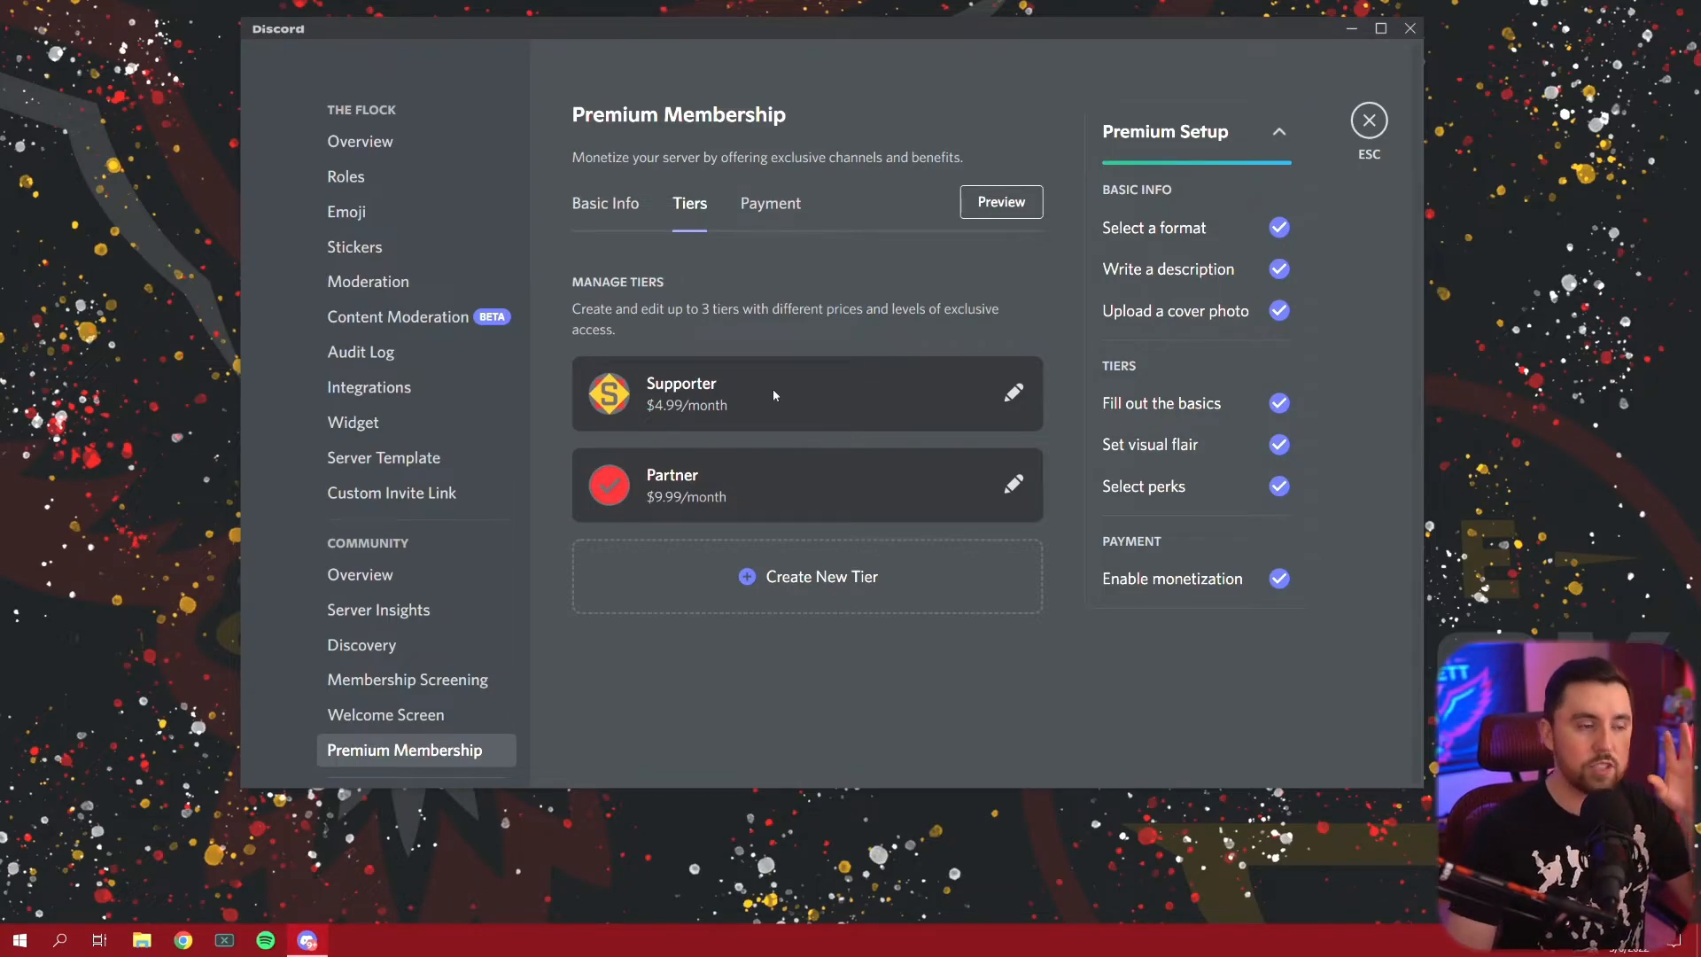
Review the premium Partner and Supporter roles in the server's role list, and leave the server settings.
{"action": "left_click", "coordinate": [392, 177]}
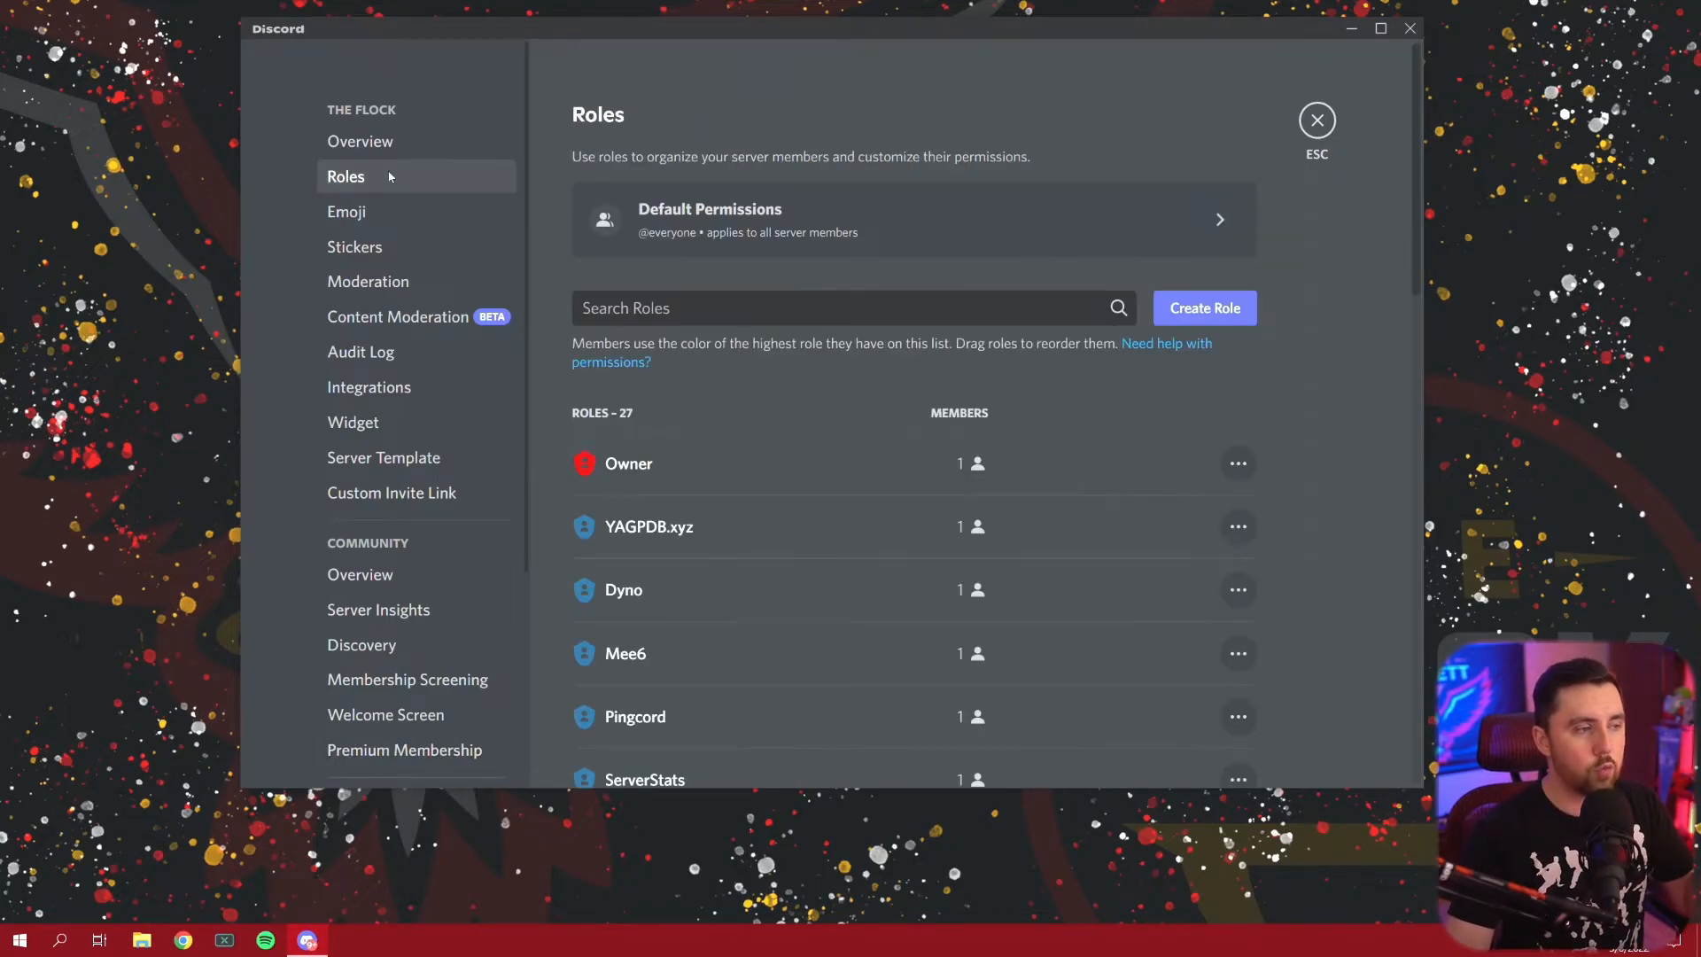
{"action": "scroll", "coordinate": [780, 372], "scroll_direction": "down", "scroll_amount": 5}
{"action": "scroll", "coordinate": [797, 354], "scroll_direction": "down", "scroll_amount": 4}
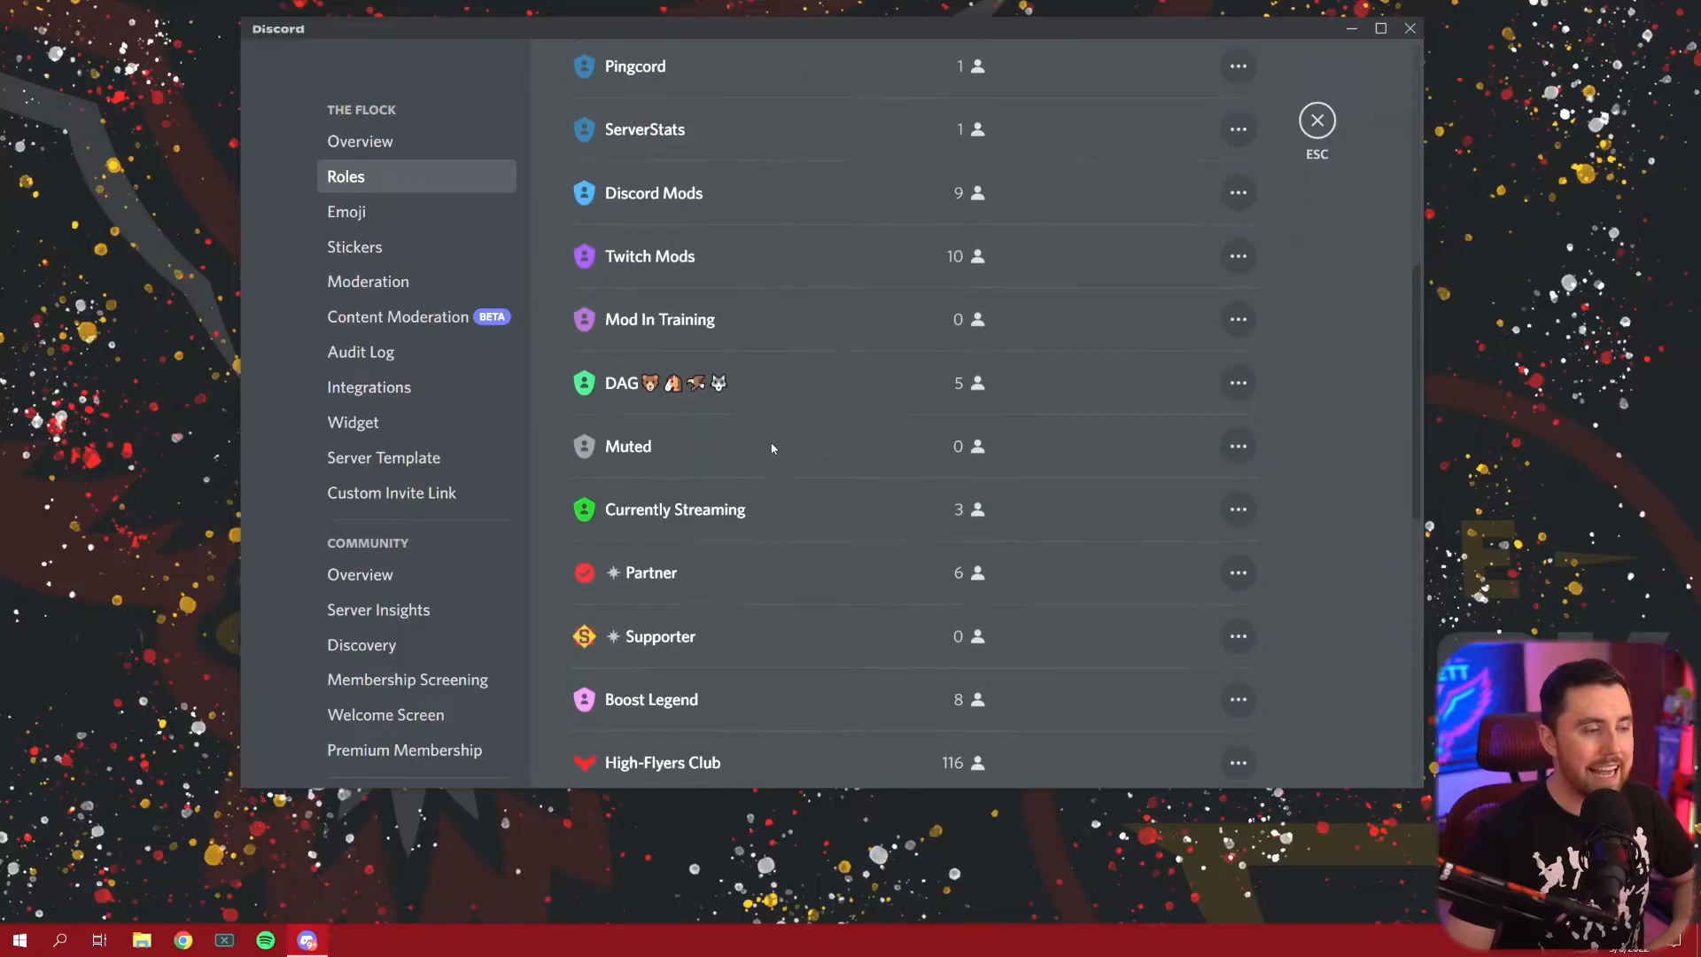
{"action": "scroll", "coordinate": [772, 547], "scroll_direction": "down", "scroll_amount": 3}
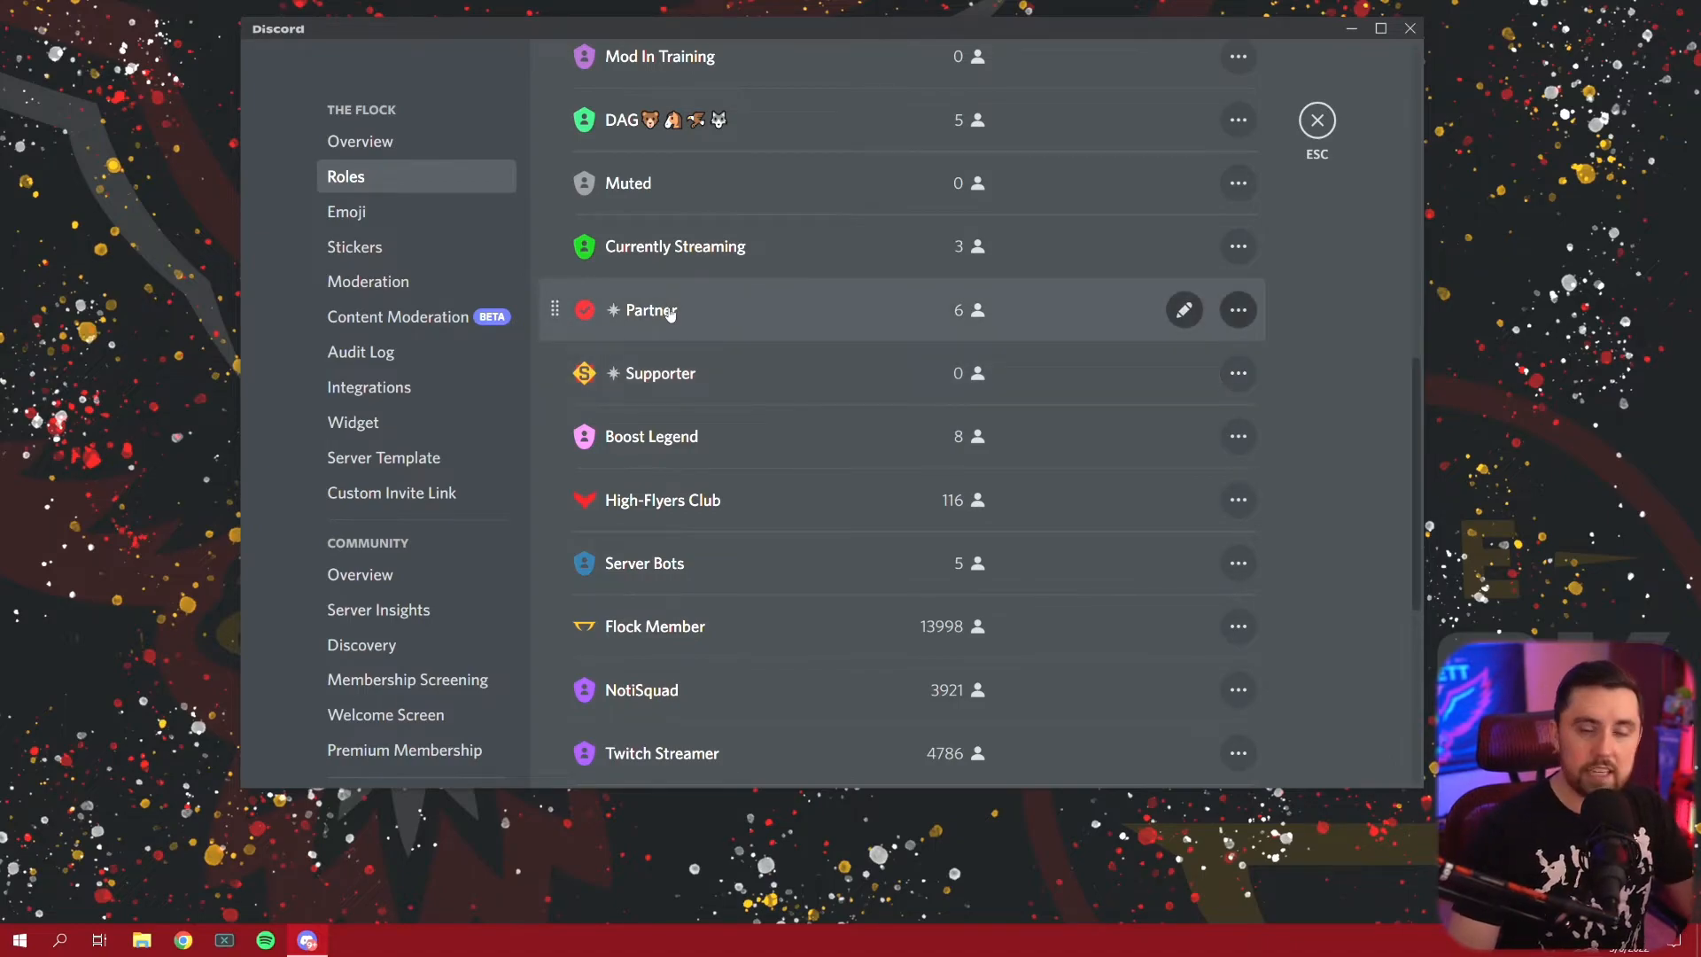
{"action": "left_click", "coordinate": [1317, 120]}
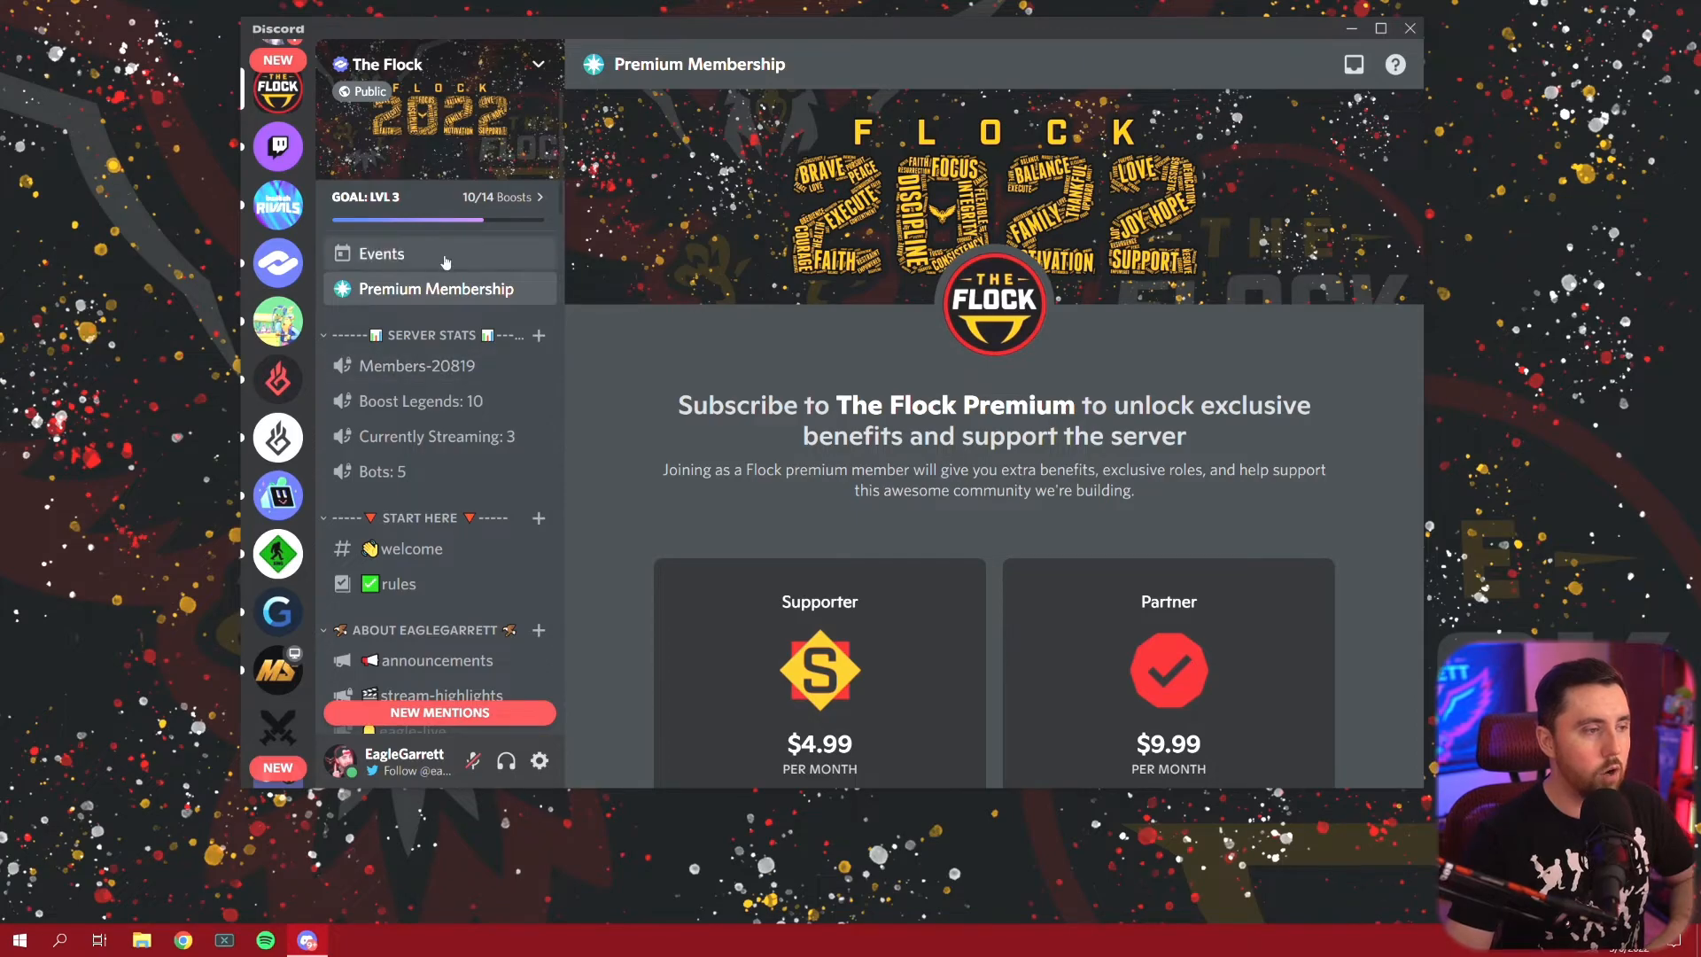
Examine the Premium Members channels in the server's channel list and the tier offers on the Premium Membership page.
{"action": "scroll", "coordinate": [505, 248], "scroll_direction": "down", "scroll_amount": 4}
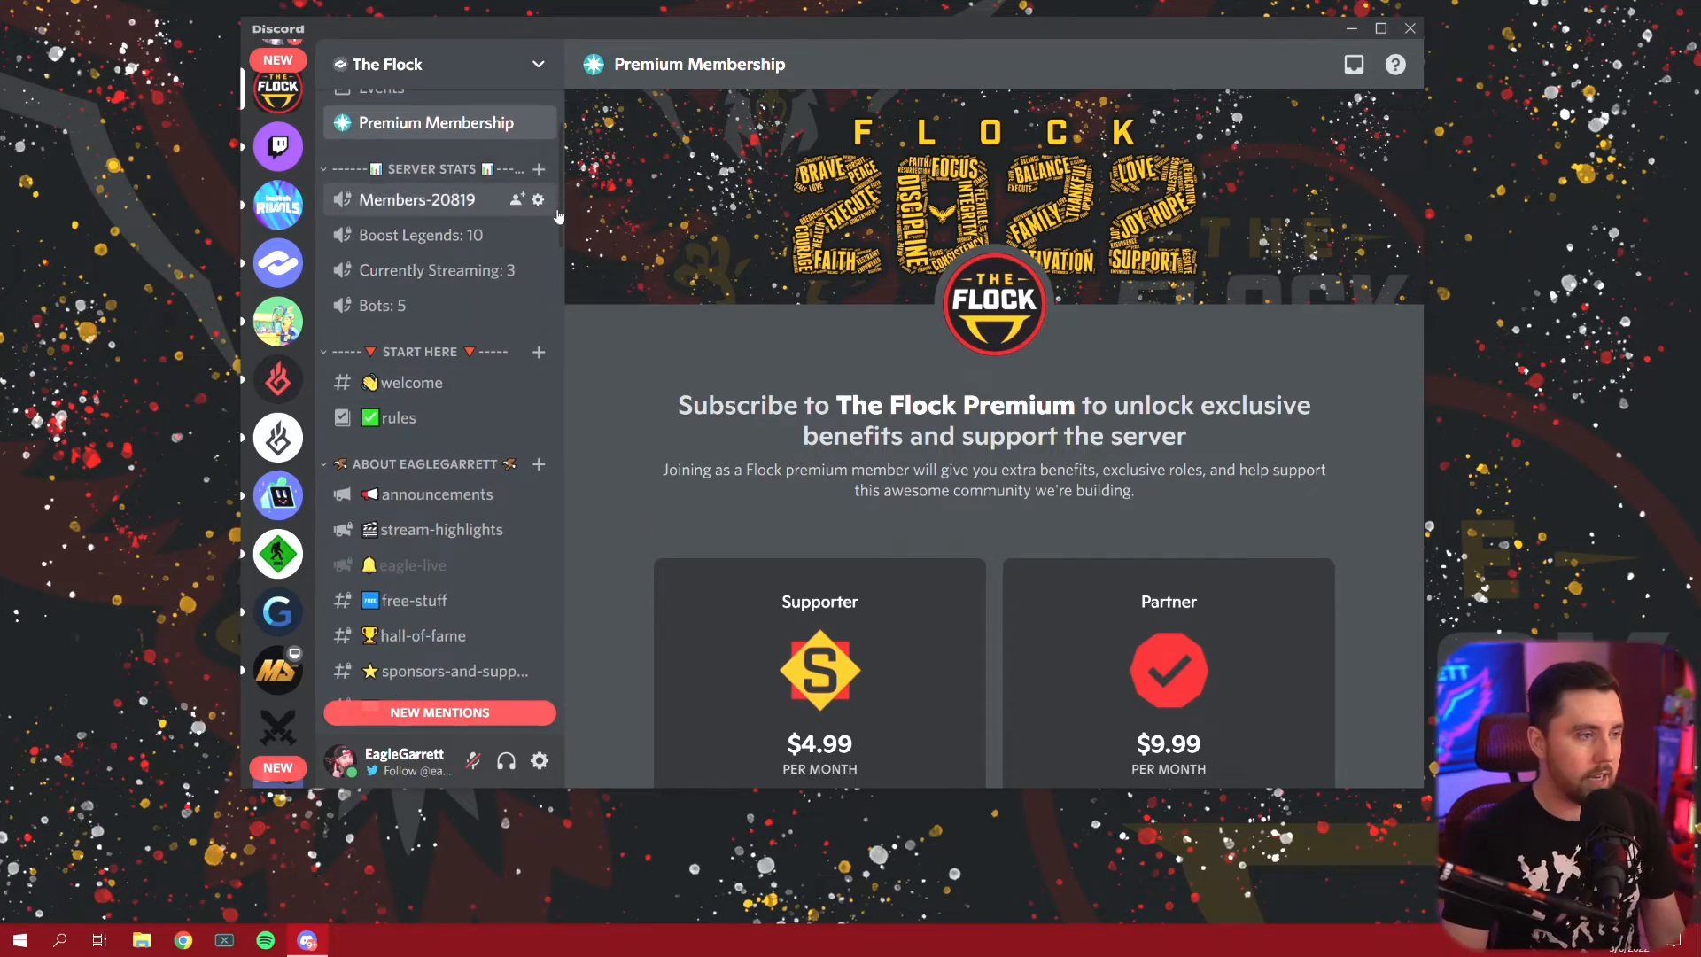
{"action": "scroll", "coordinate": [514, 271], "scroll_direction": "down", "scroll_amount": 5}
{"action": "scroll", "coordinate": [515, 271], "scroll_direction": "down", "scroll_amount": 4}
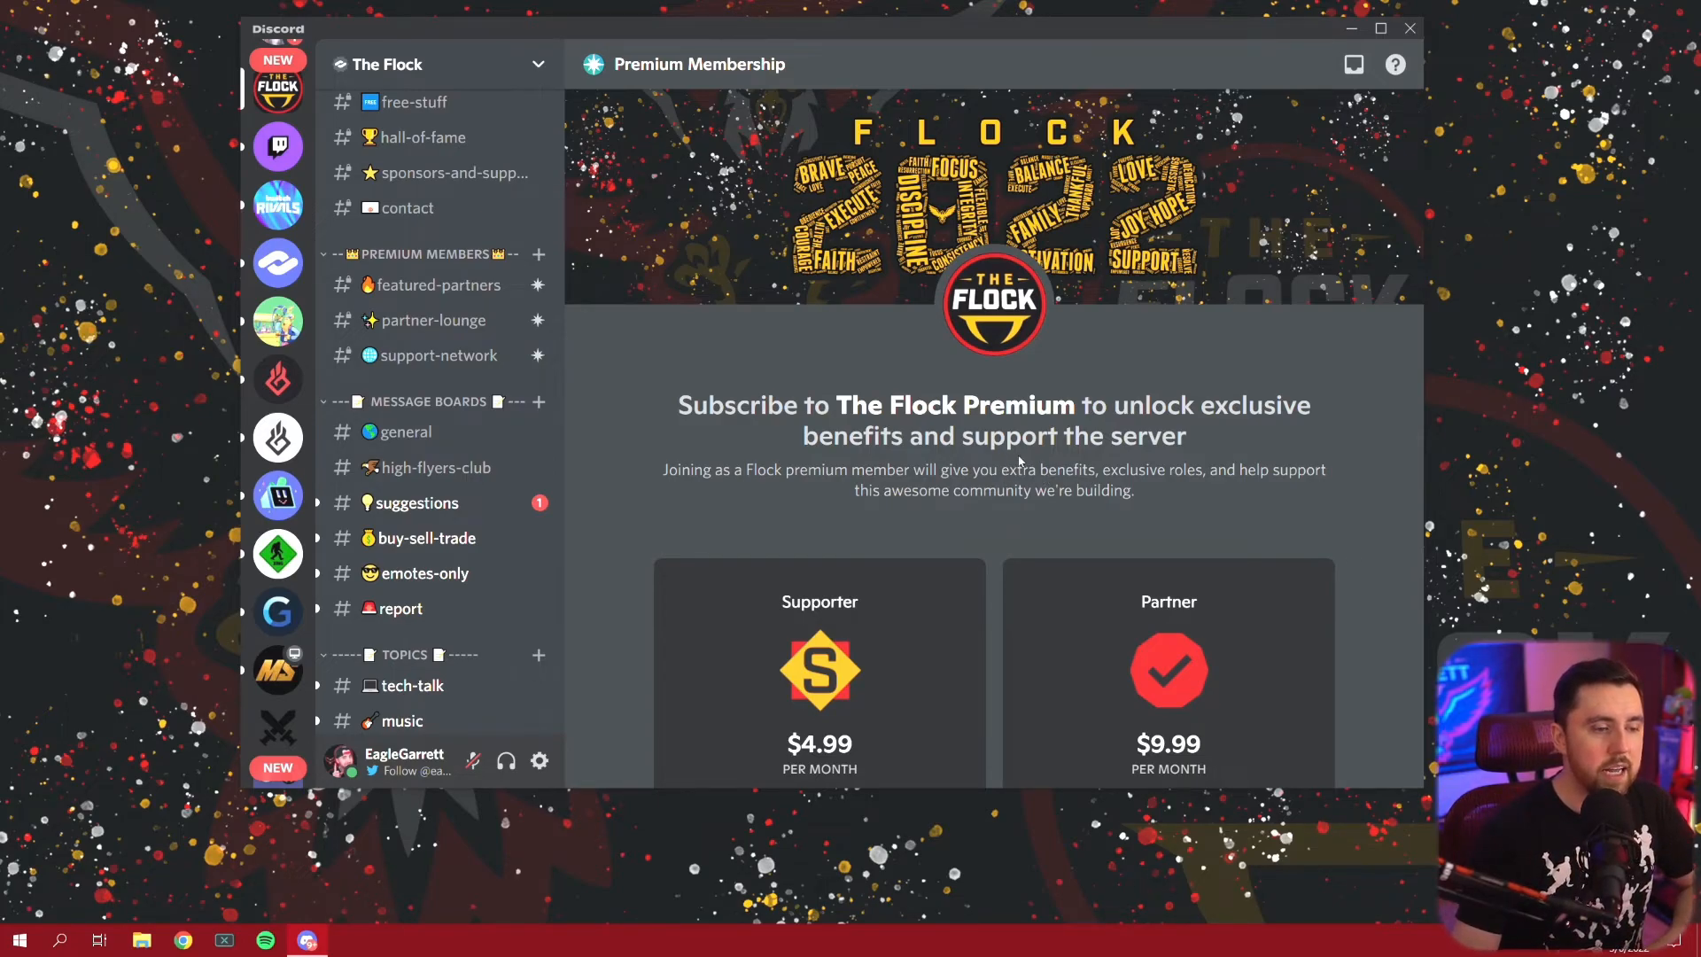
{"action": "scroll", "coordinate": [1019, 460], "scroll_direction": "down", "scroll_amount": 3}
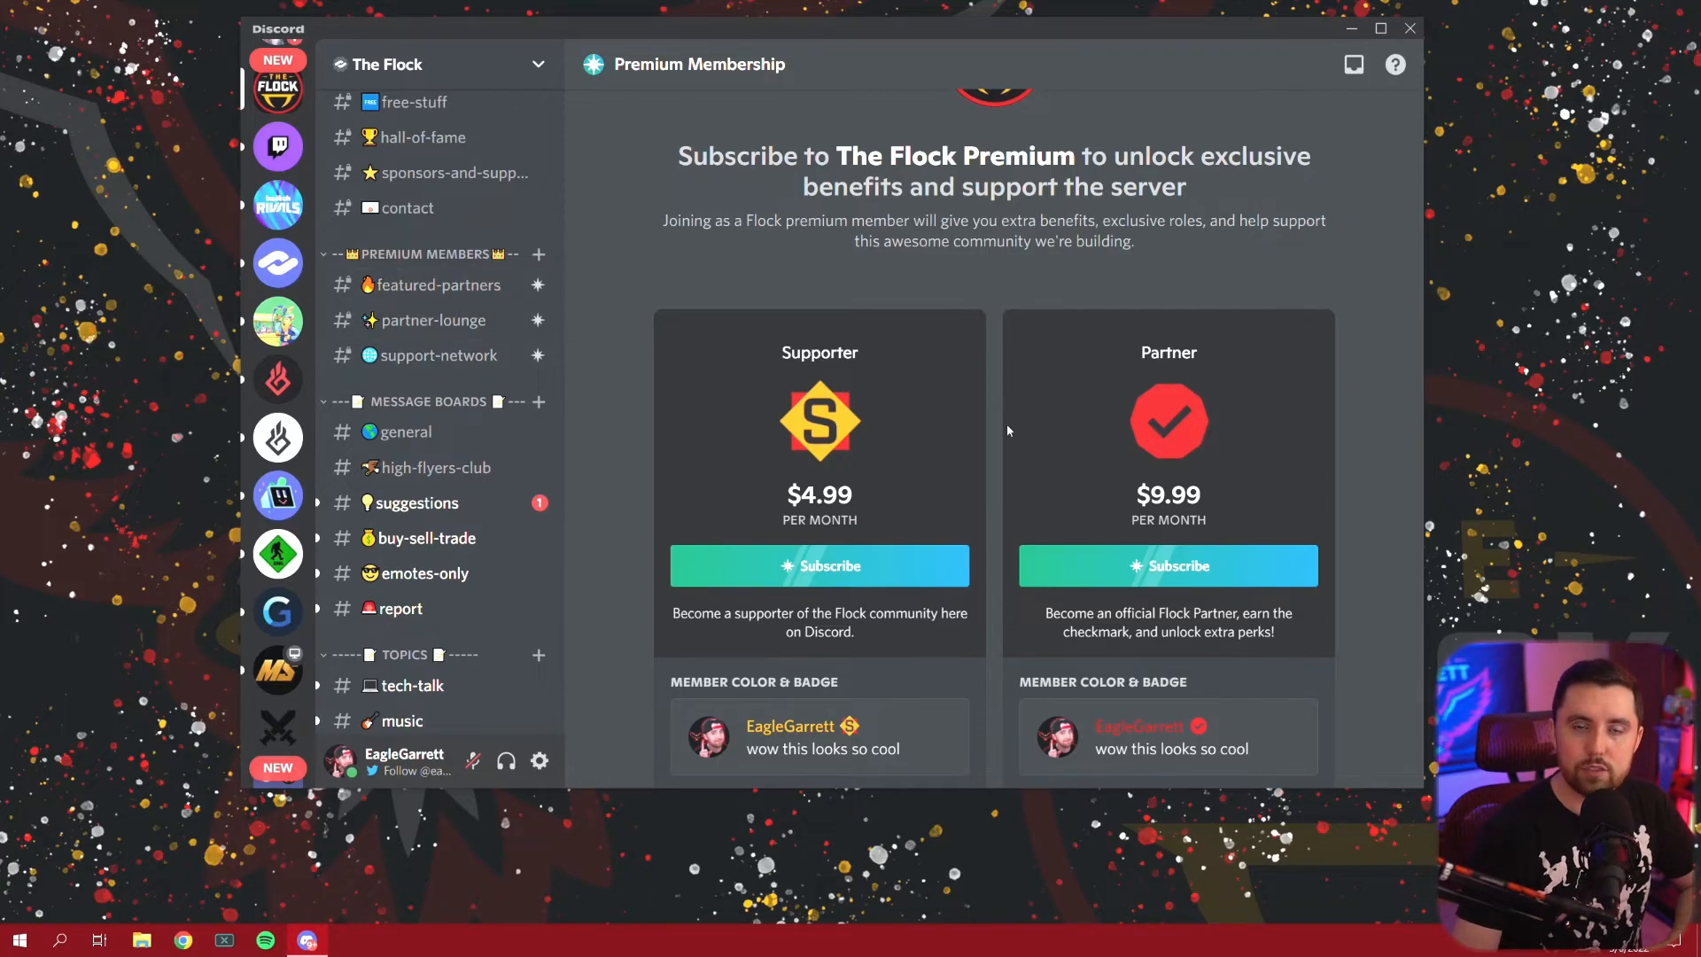
{"action": "scroll", "coordinate": [990, 395], "scroll_direction": "down", "scroll_amount": 2}
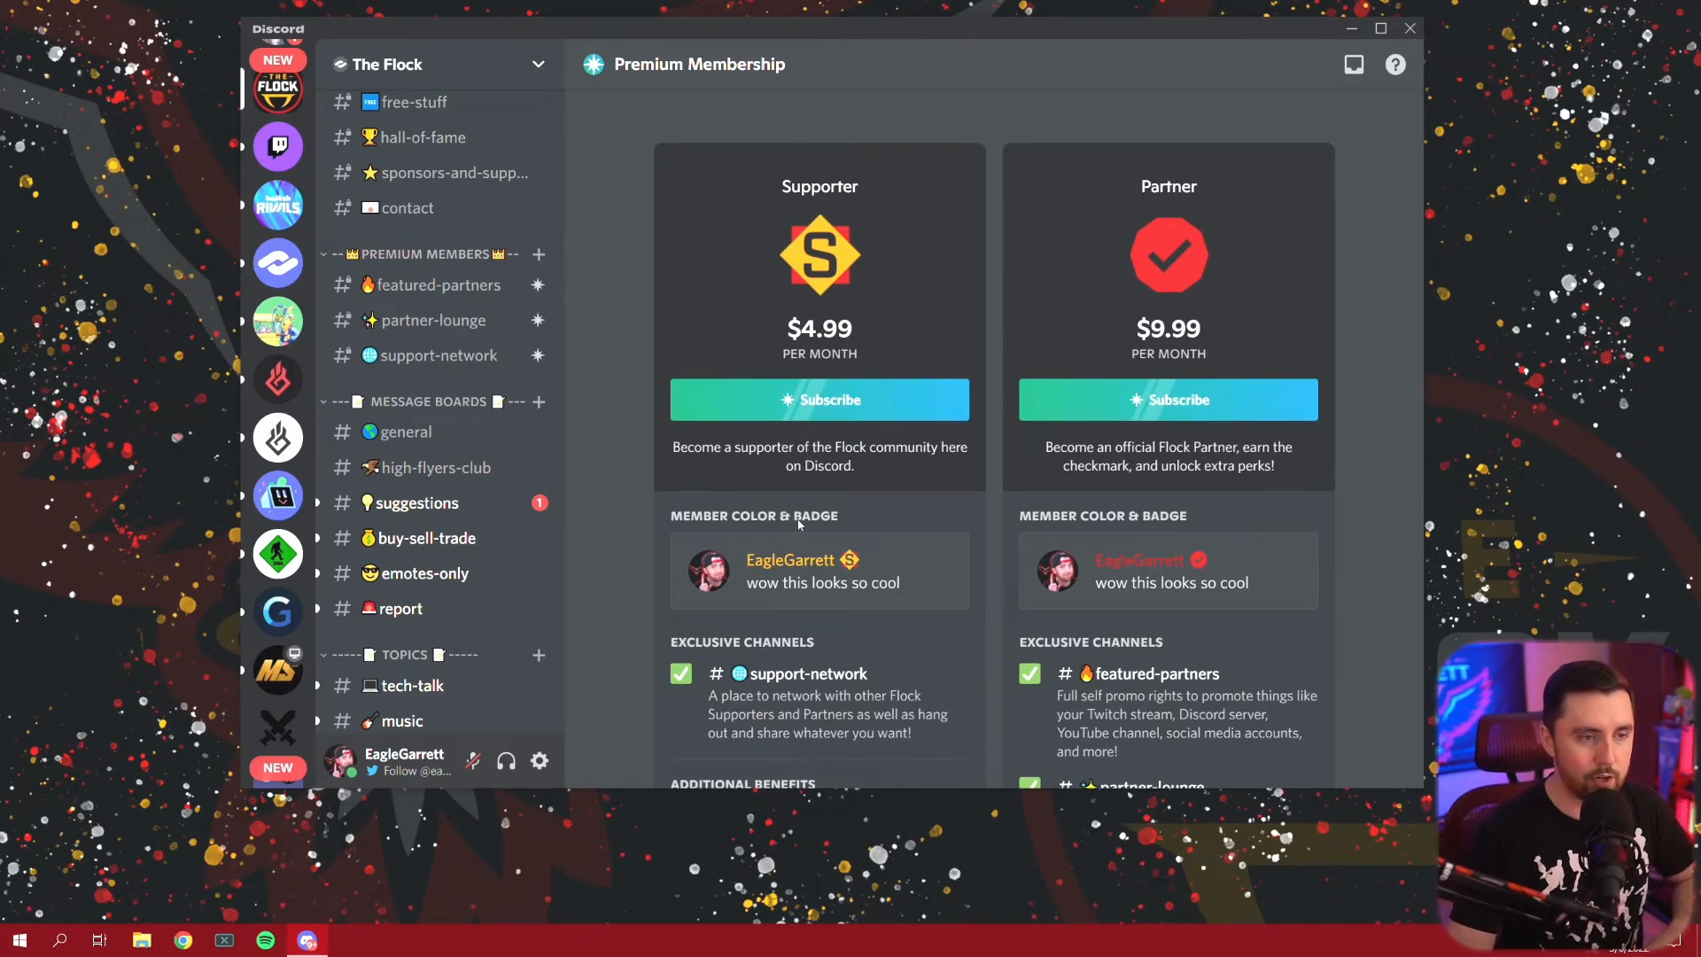
{"action": "scroll", "coordinate": [798, 527], "scroll_direction": "up", "scroll_amount": 5}
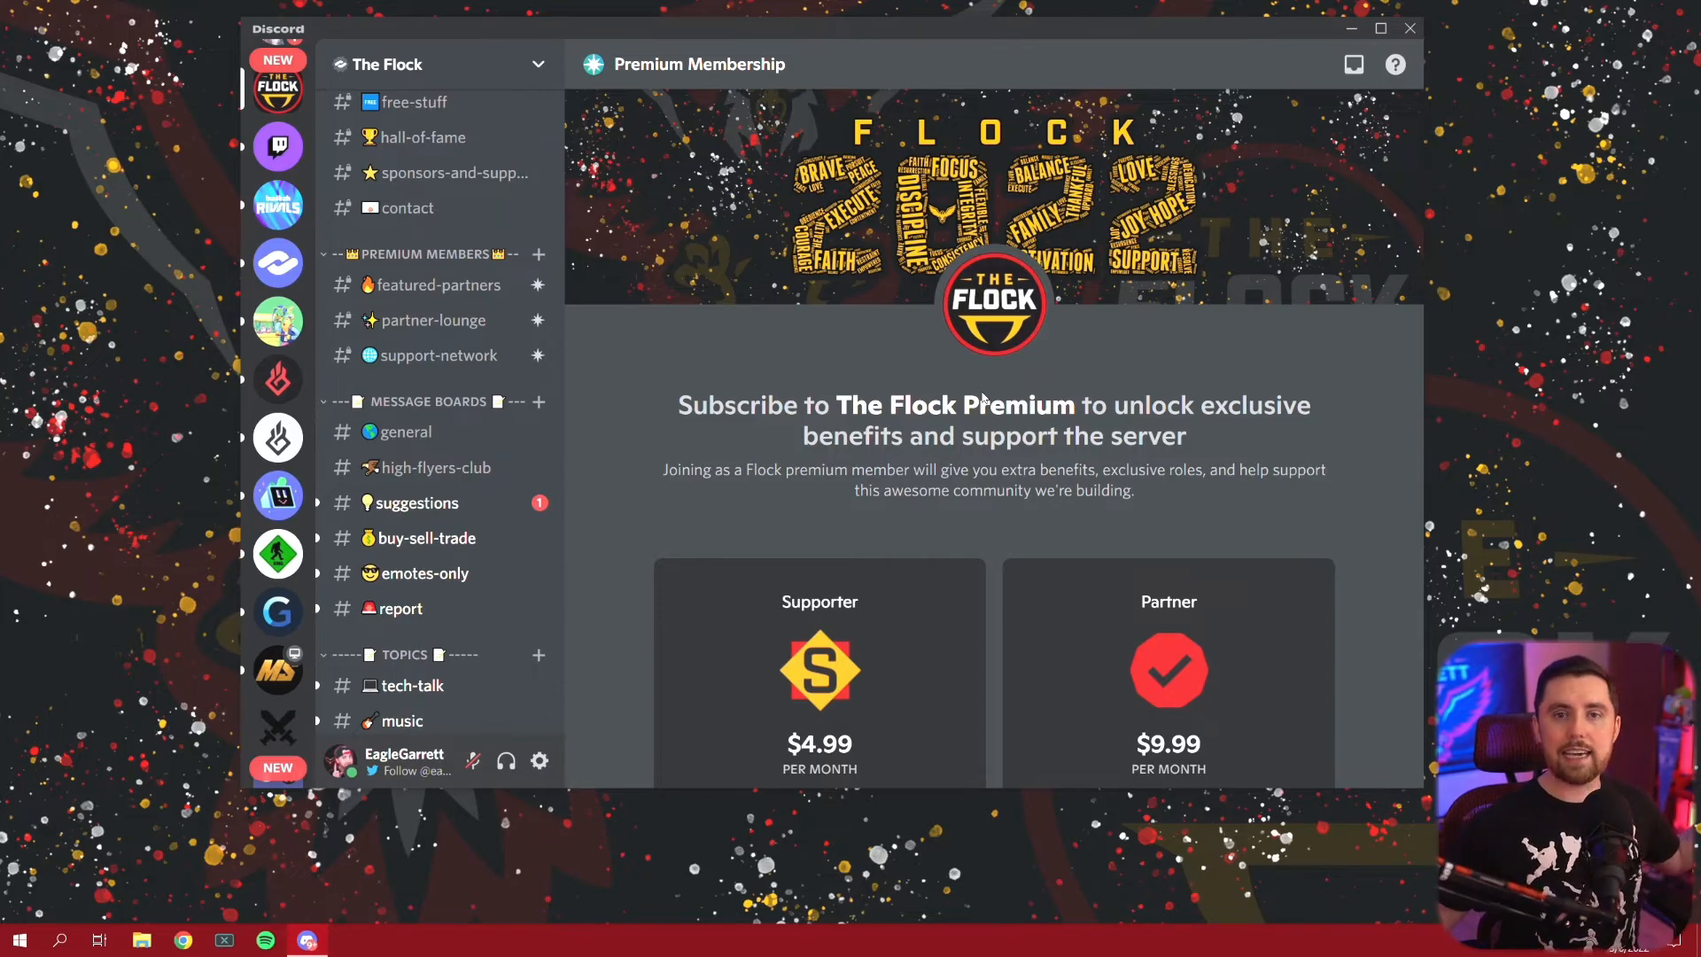